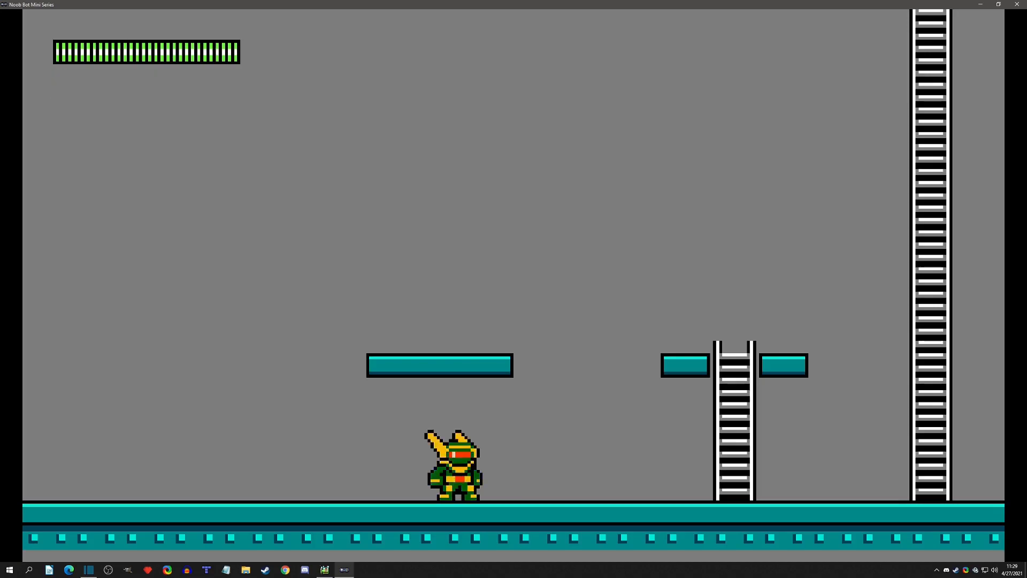
key(q)
key(q)
key(Right)
key(e)
key(x)
key(x)
key(Right)
key(space)
key(Left)
key(e)
key(q)
key(q)
key(x)
key(x)
key(Left)
key(space)
key(e)
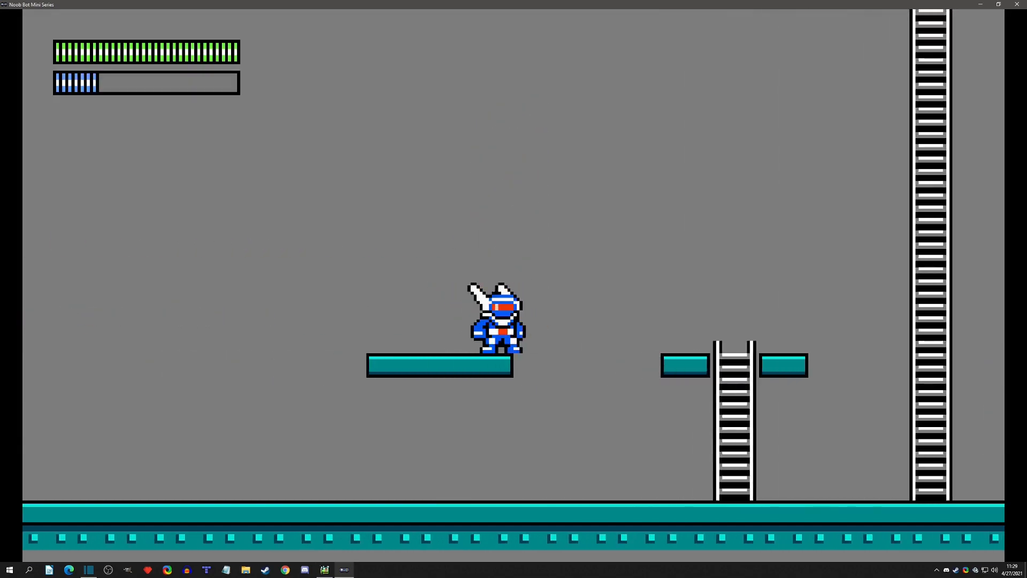
key(x)
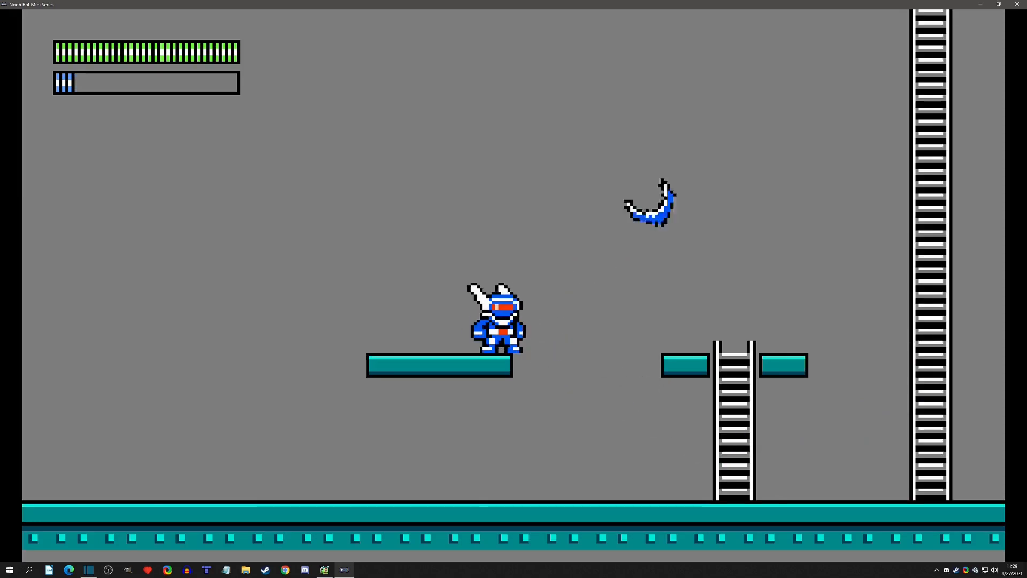
key(Right)
key(space)
key(e)
key(space)
key(q)
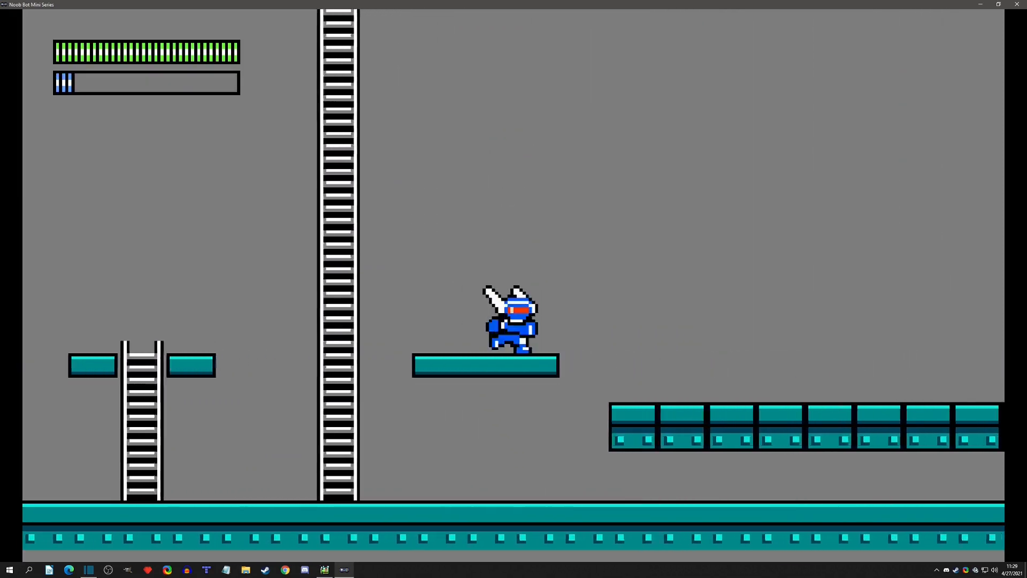
key(q)
key(Right)
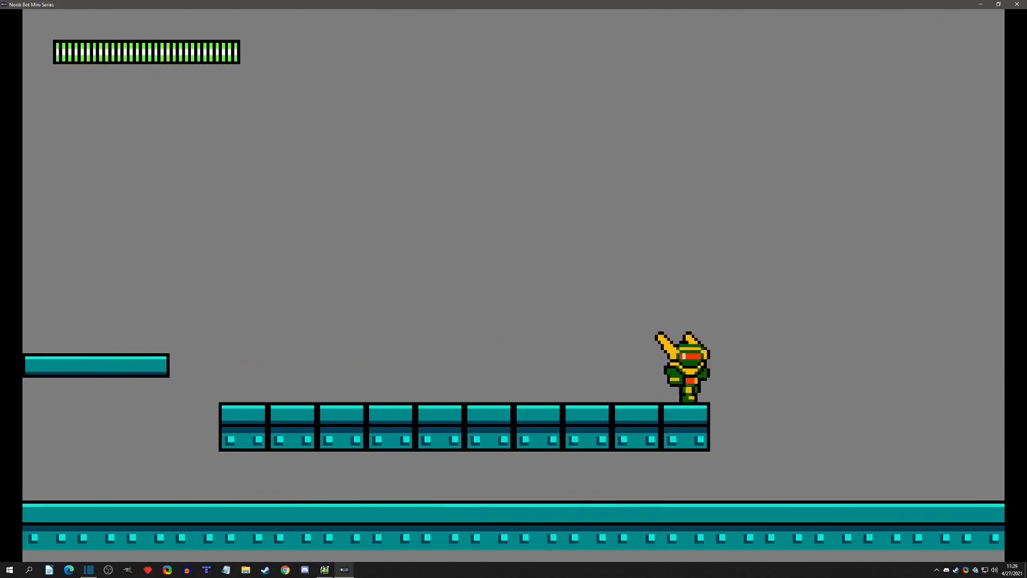
key(Left)
key(space)
key(Up)
key(space)
key(Left)
key(x)
key(x)
key(x)
key(space)
key(x)
key(x)
key(q)
key(Right)
key(space)
key(x)
key(x)
key(x)
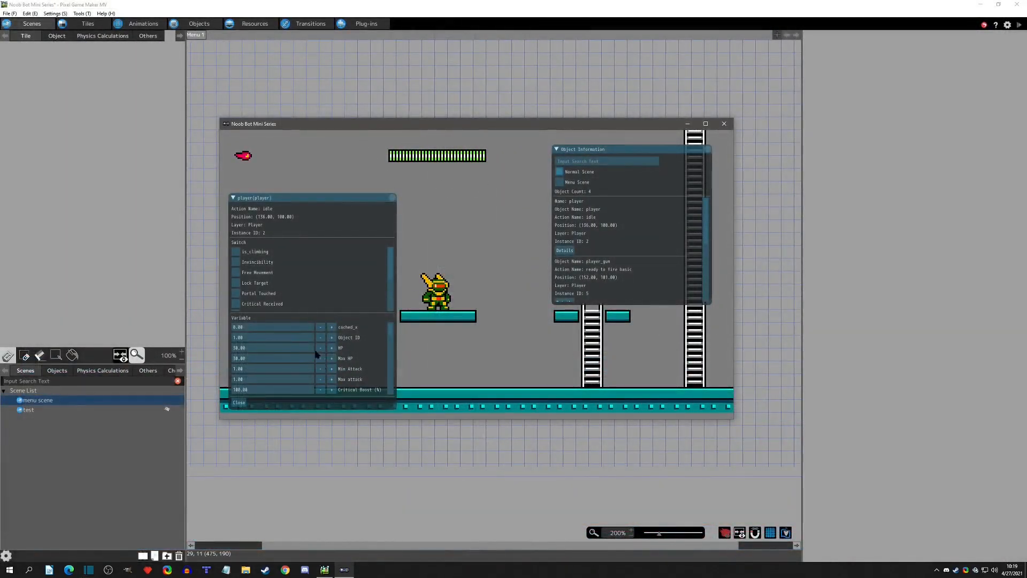
Test the life bar by setting the player's HP variable to 15 in the running game, and close the test play.
click(291, 348)
text(15)
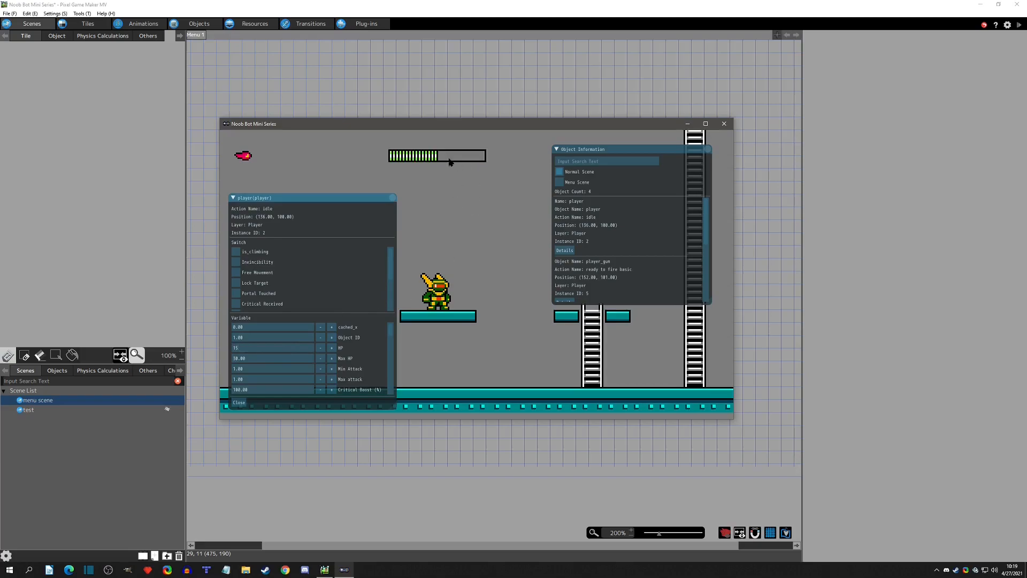
click(438, 281)
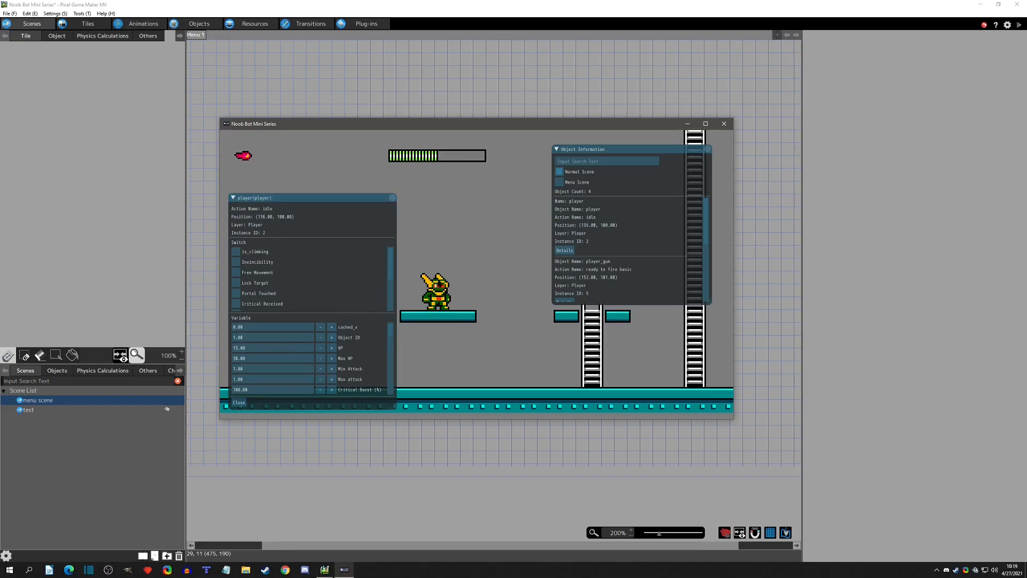
click(393, 200)
click(392, 199)
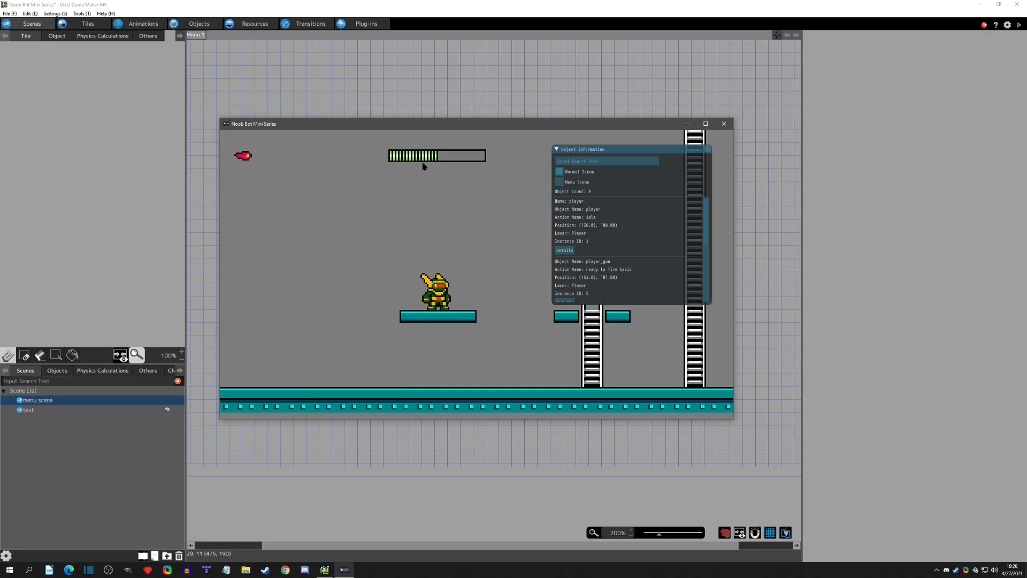
click(707, 149)
click(724, 124)
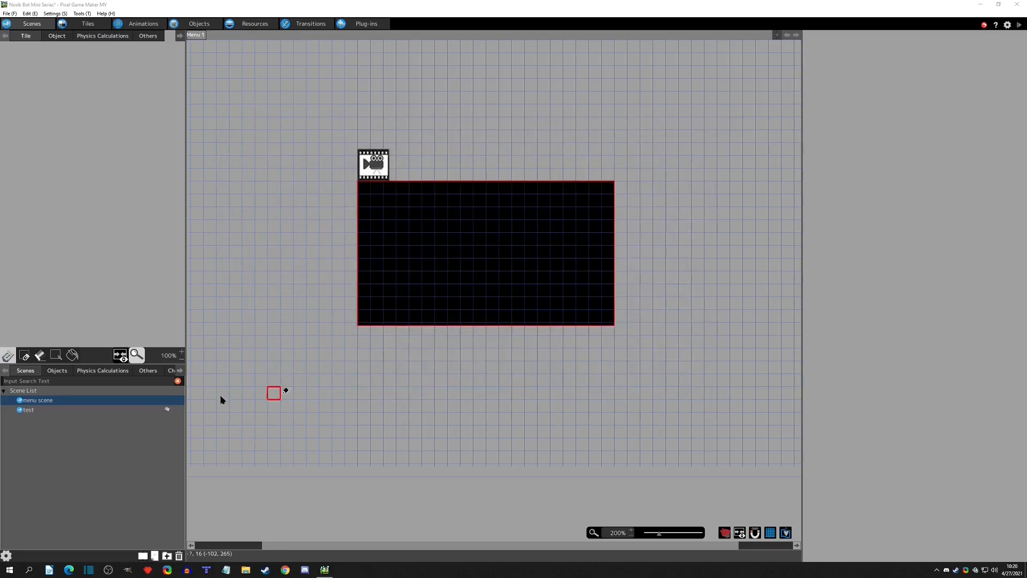
Delete the placed hud_switcher and hud_life objects from the Above layer of the test scene.
click(29, 411)
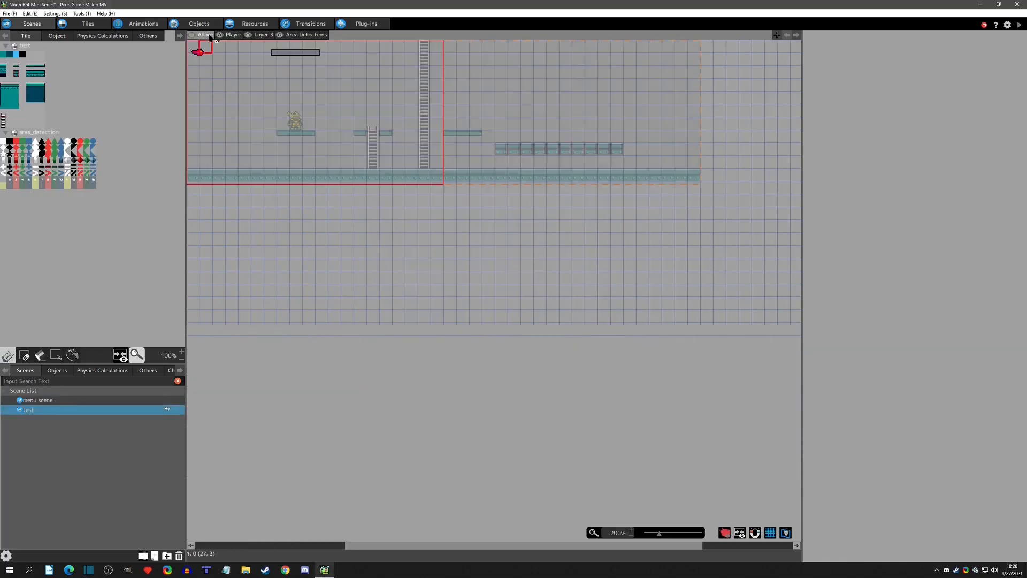
scroll(199, 73, up, 3)
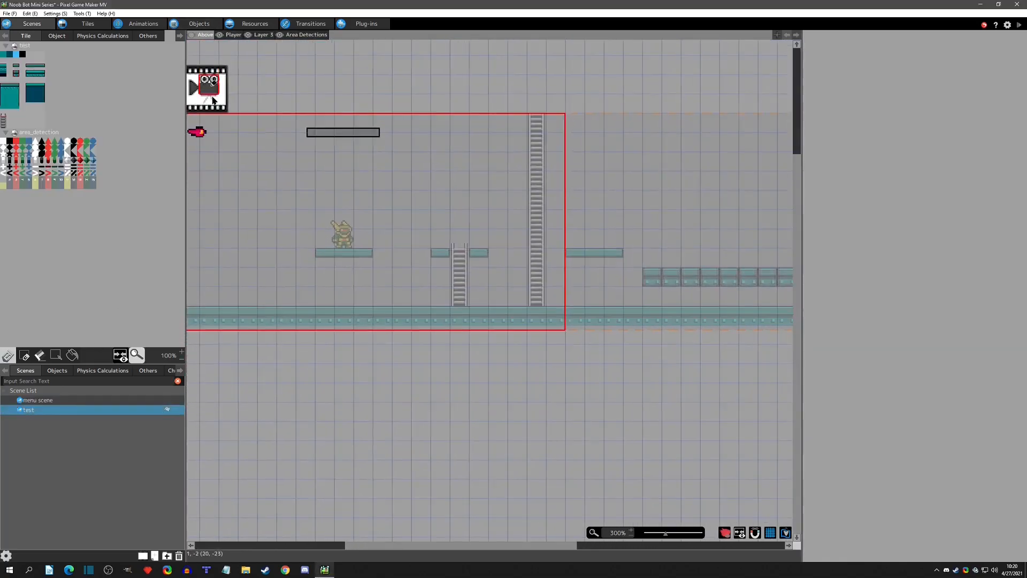
middle_drag(276, 163, 360, 175)
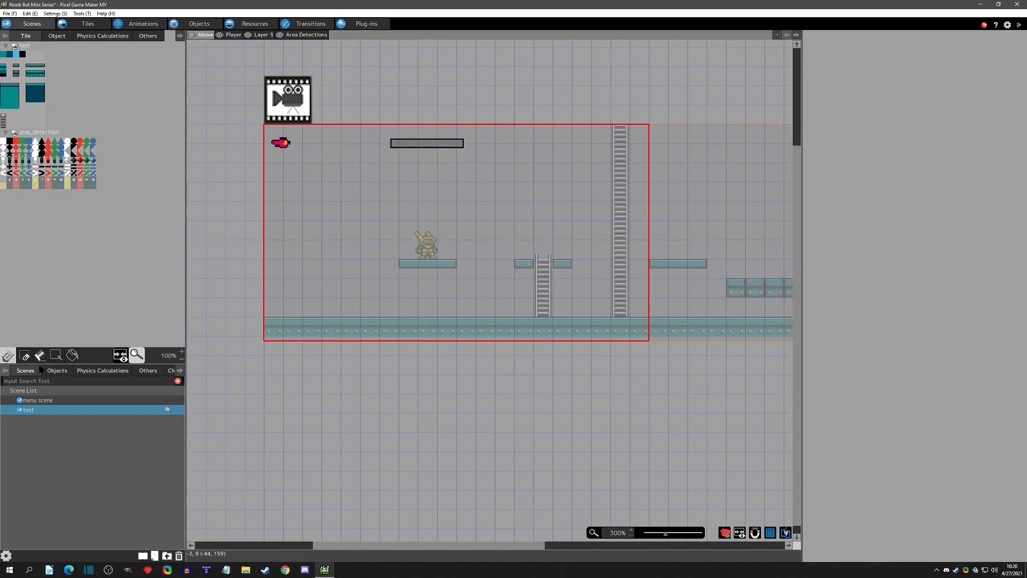
click(60, 370)
click(406, 151)
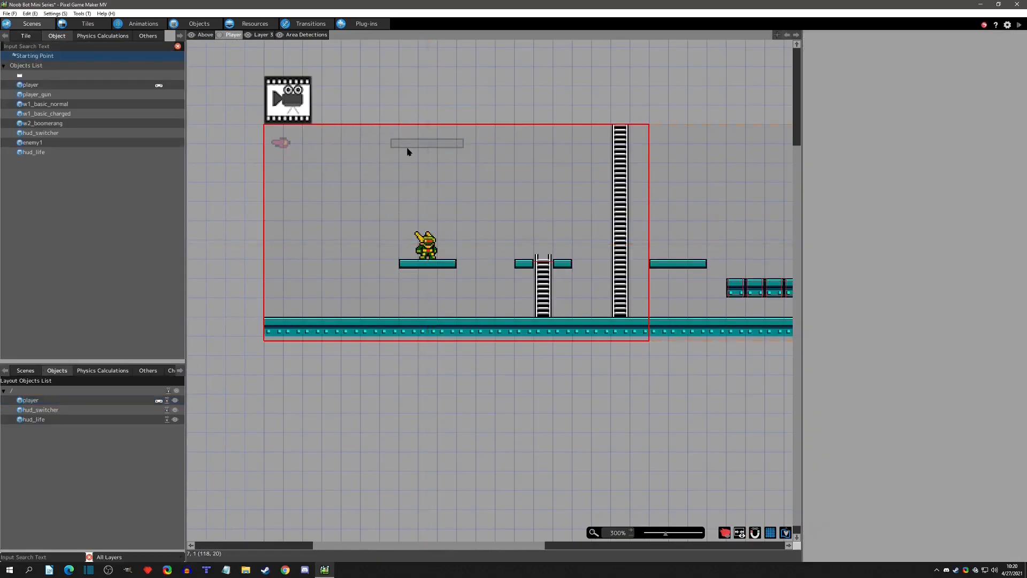
click(203, 35)
click(279, 142)
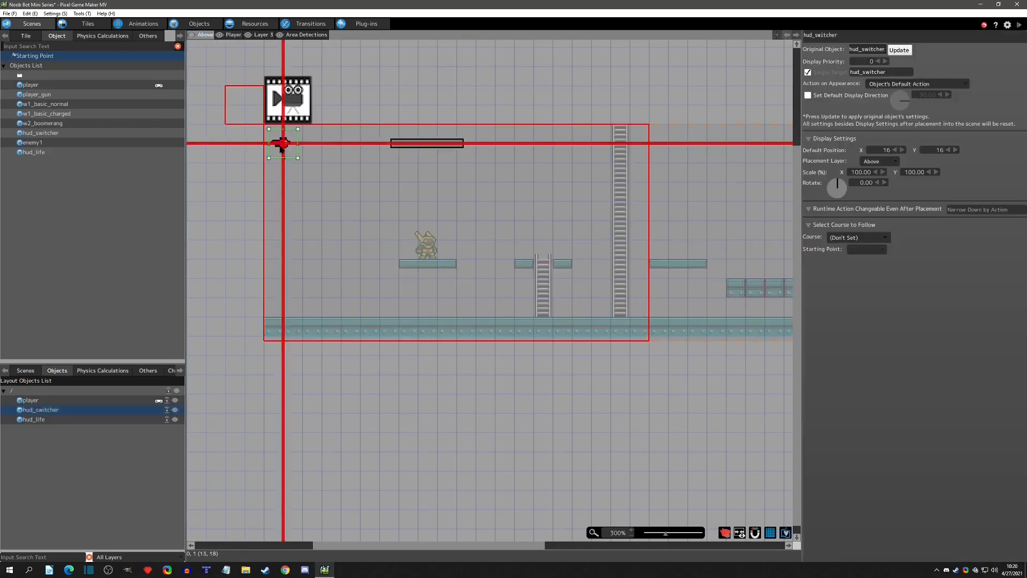
key(Delete)
click(420, 144)
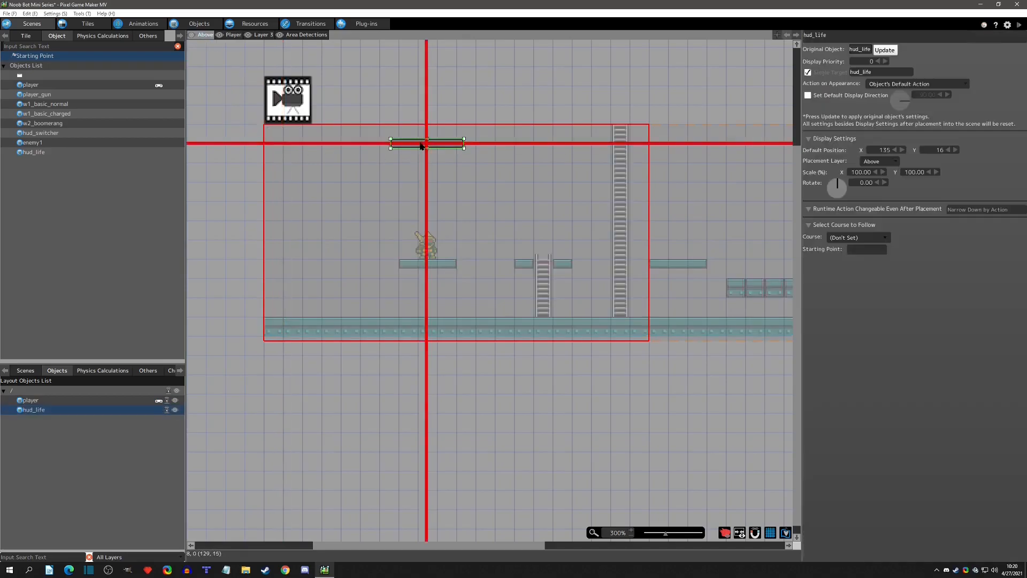
key(Delete)
Rename the menu scene's Menu 1 screen to "Gameplay HUD".
click(37, 375)
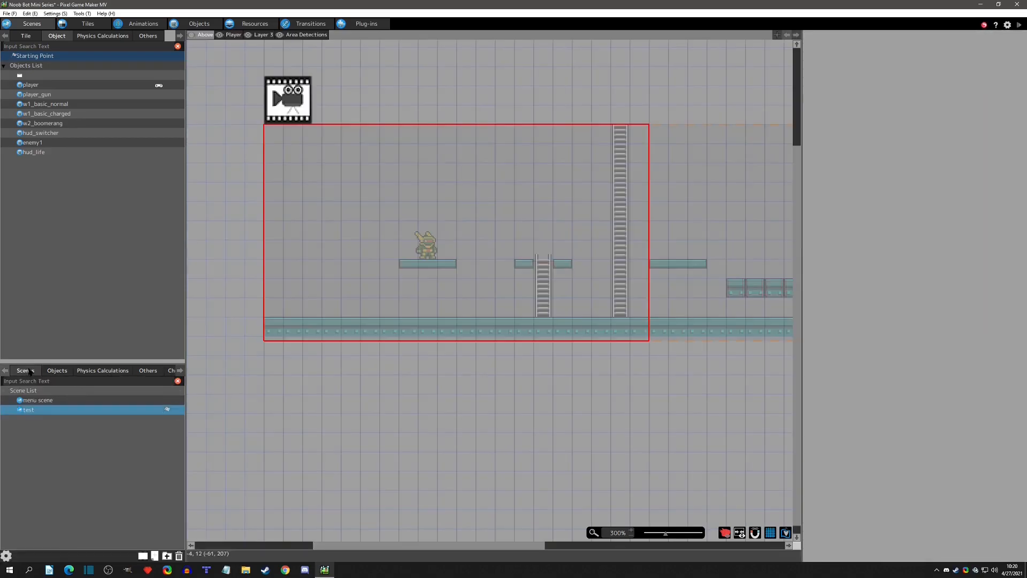
click(33, 401)
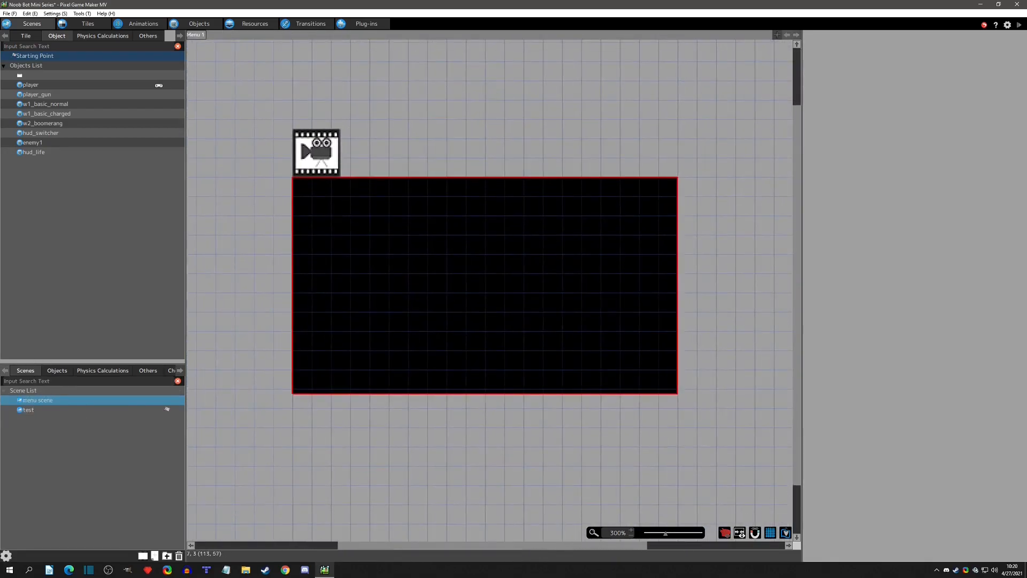
right_click(204, 37)
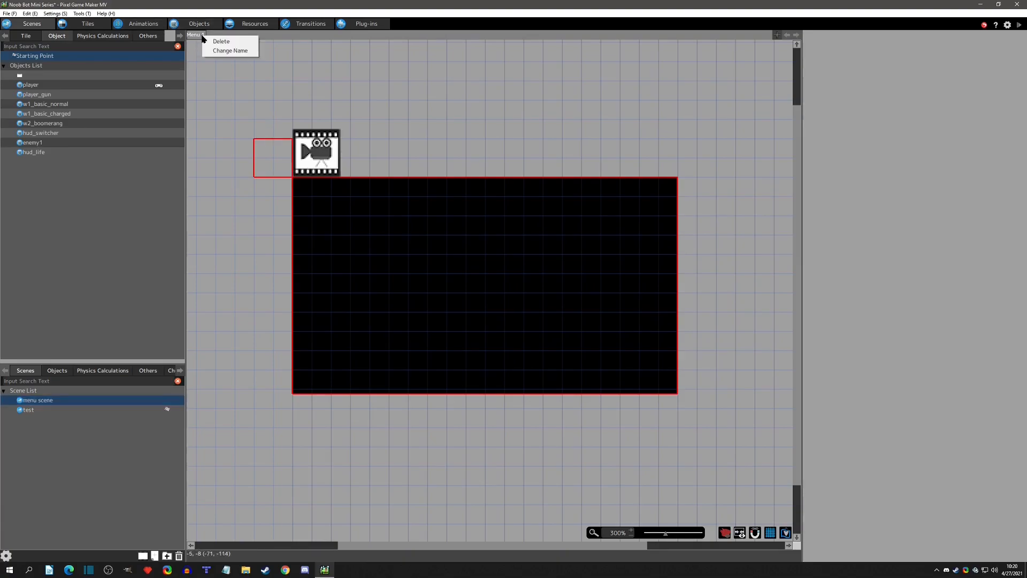
click(224, 51)
text(Gamepla)
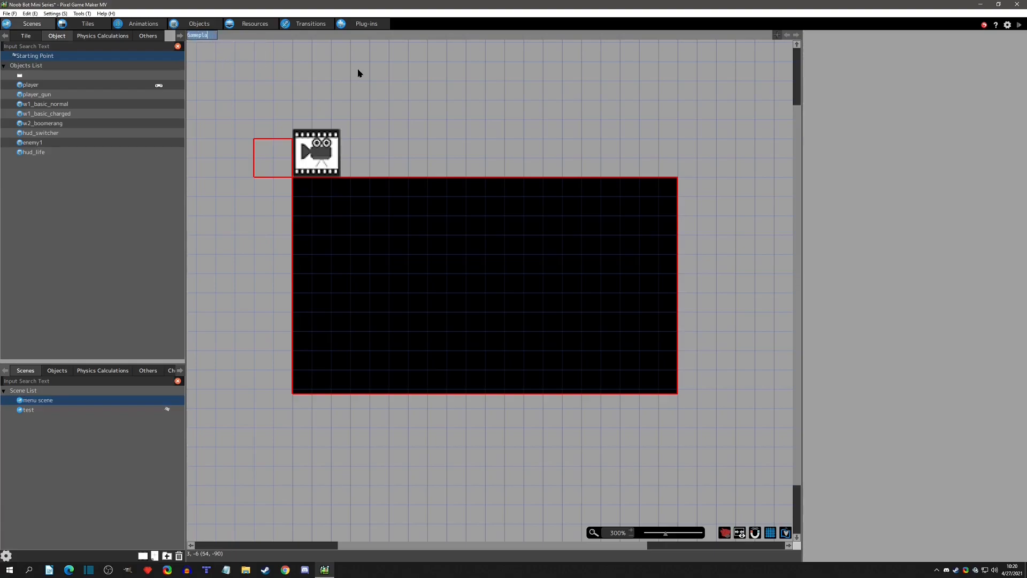
text(y HUD)
key(Return)
Place the hud_life object near the upper-left corner of the Gameplay HUD screen, at about X 38, Y 12.
click(60, 371)
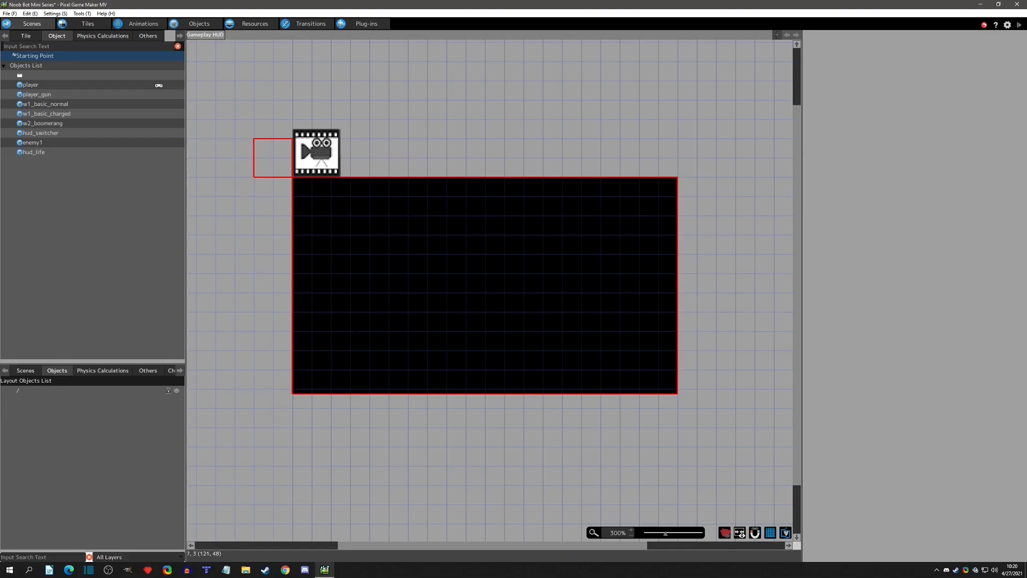
drag(32, 153, 335, 193)
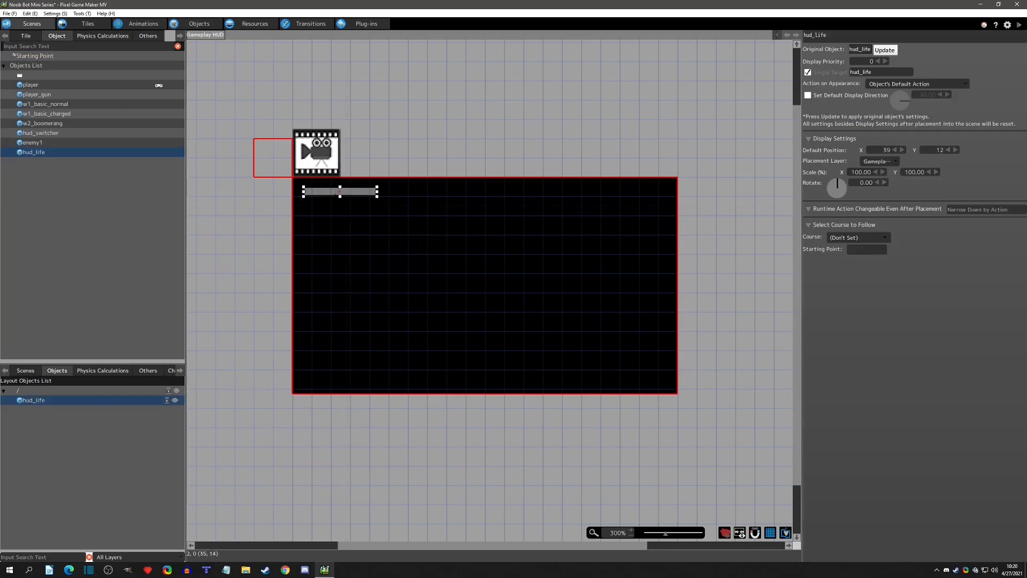
scroll(308, 190, up, 2)
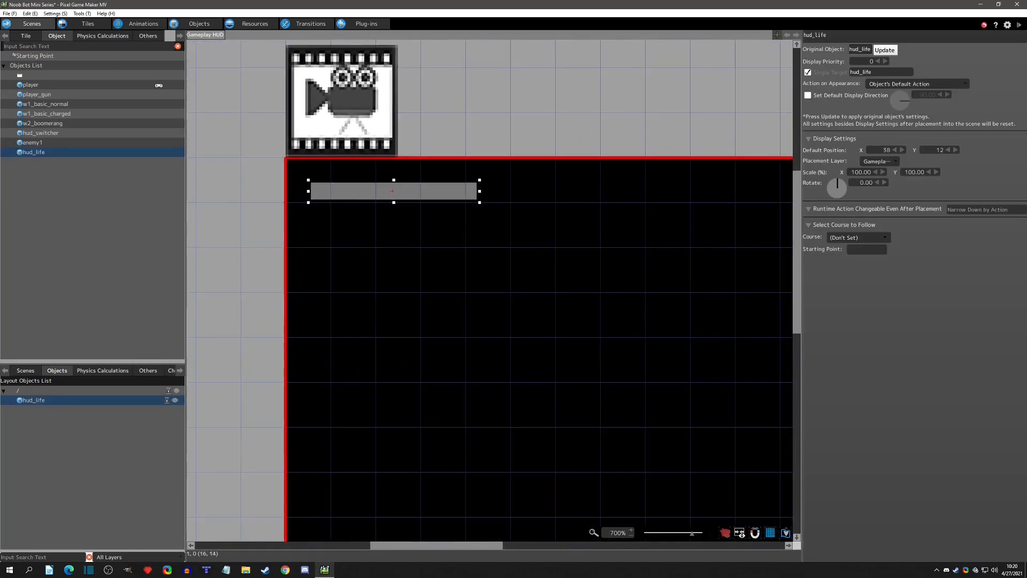
Set the origin of the hud_life animation to Upper Left.
click(145, 24)
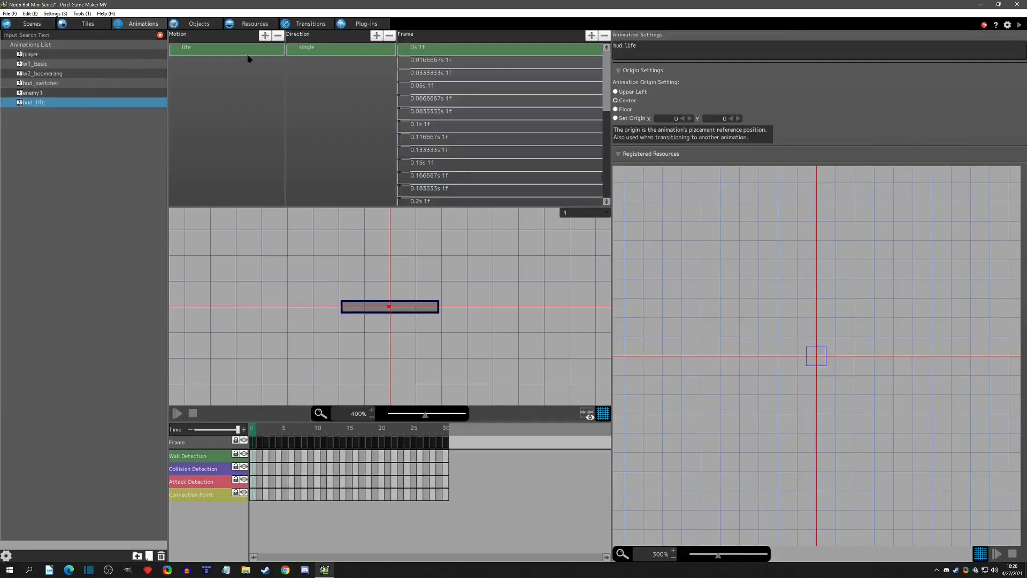
click(86, 103)
click(633, 92)
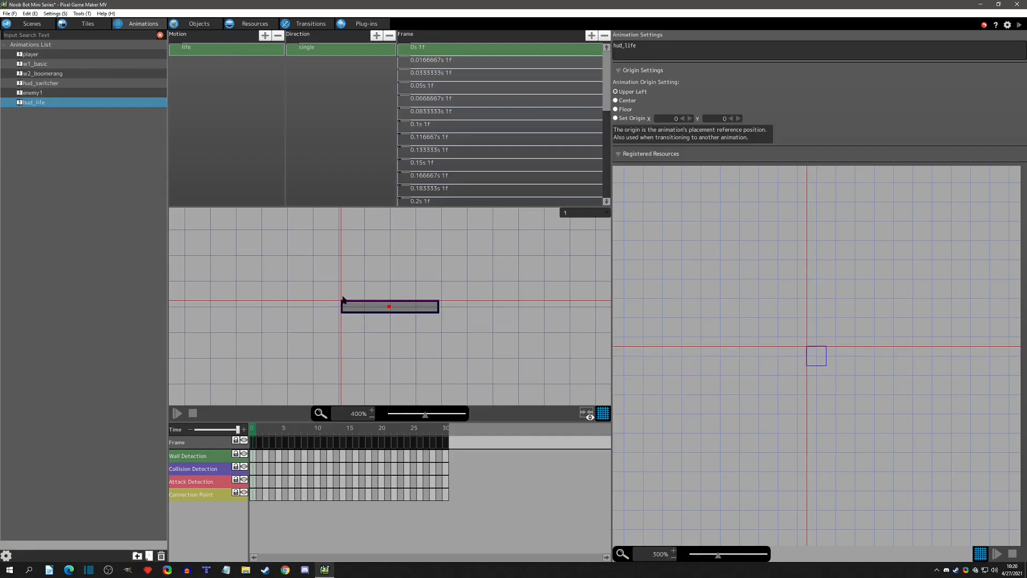
Set the default position of hud_life in the menu scene to X 10, Y 10.
click(33, 24)
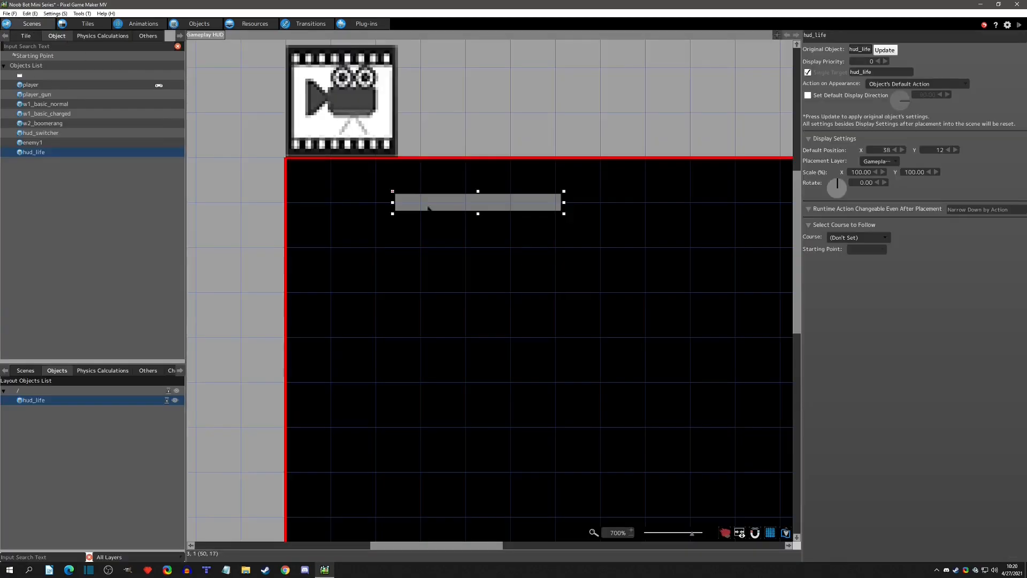
double_click(886, 150)
text(10)
key(Tab)
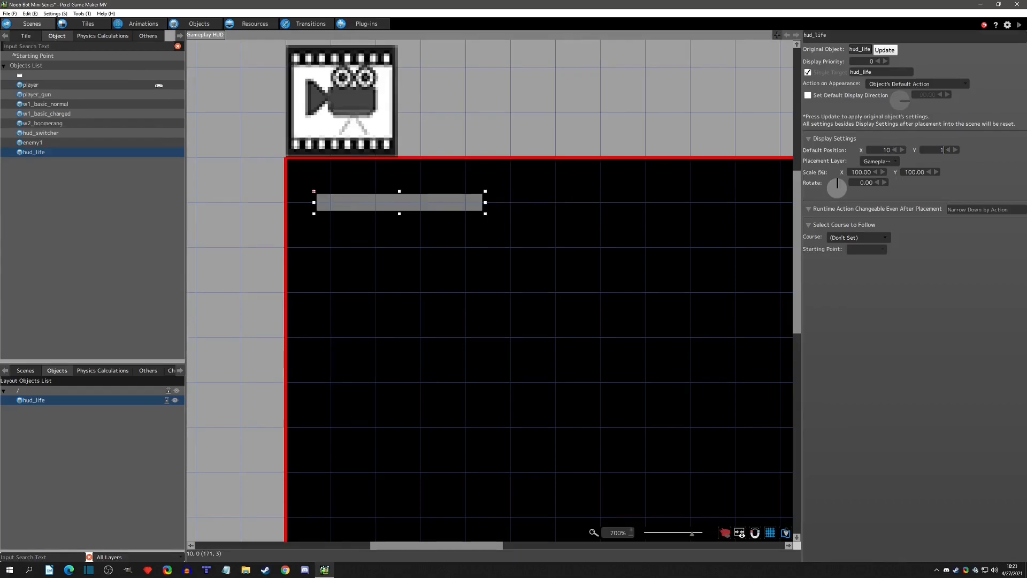
text(10)
key(Return)
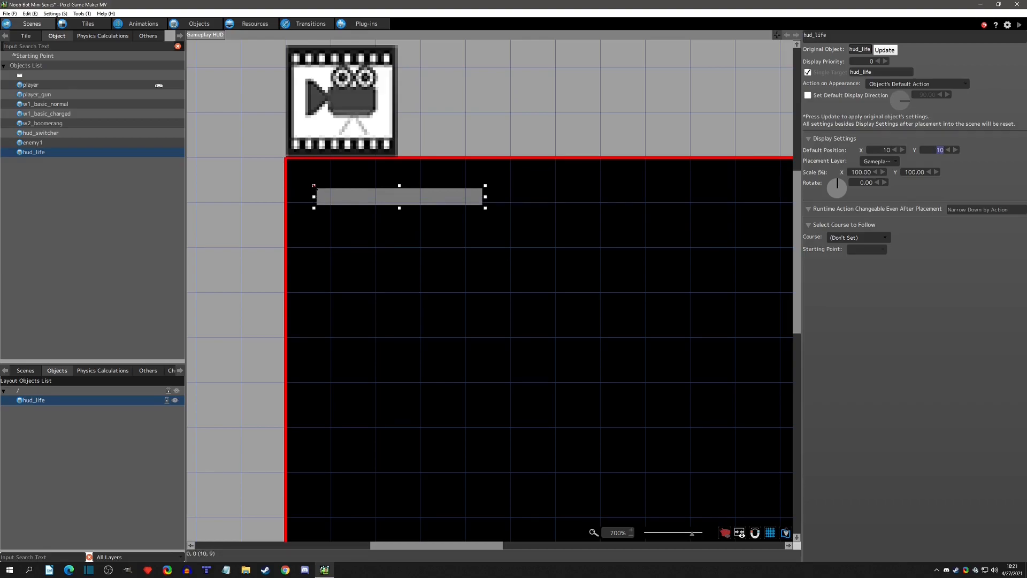
click(427, 246)
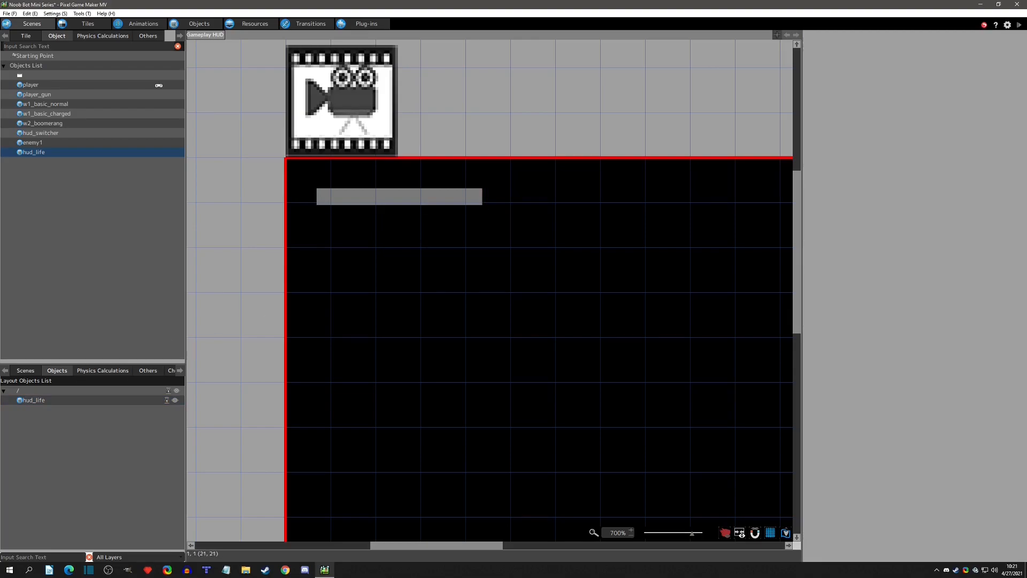
Set Gameplay HUD as the test scene's default menu screen and add it to the menu screens to preload.
click(23, 371)
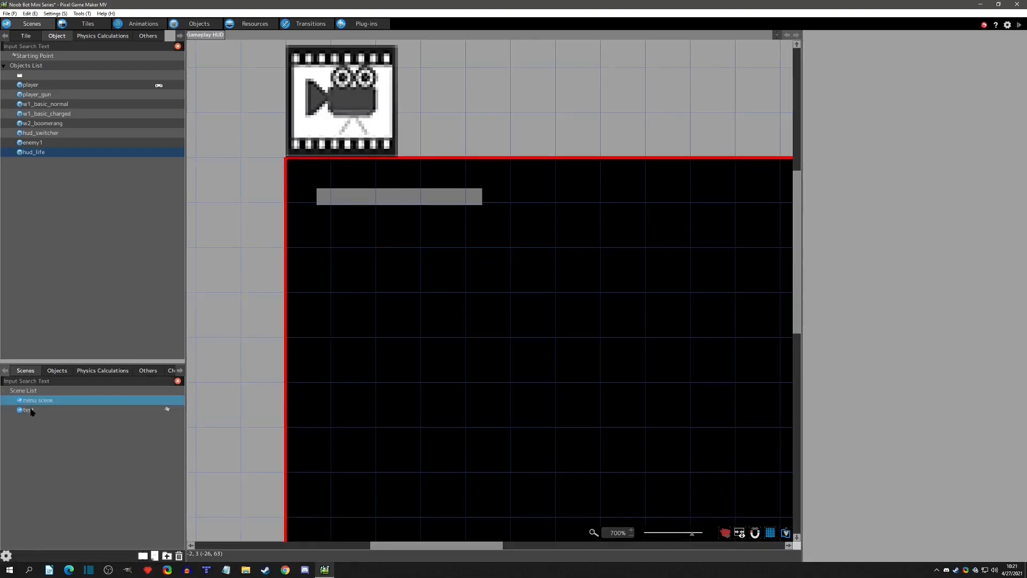
click(28, 411)
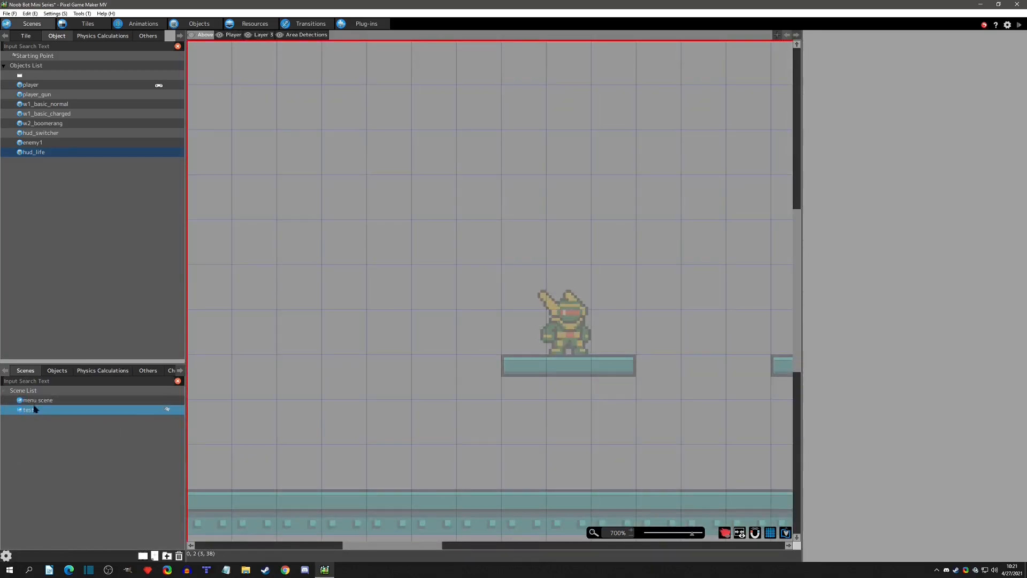
right_click(32, 415)
click(55, 513)
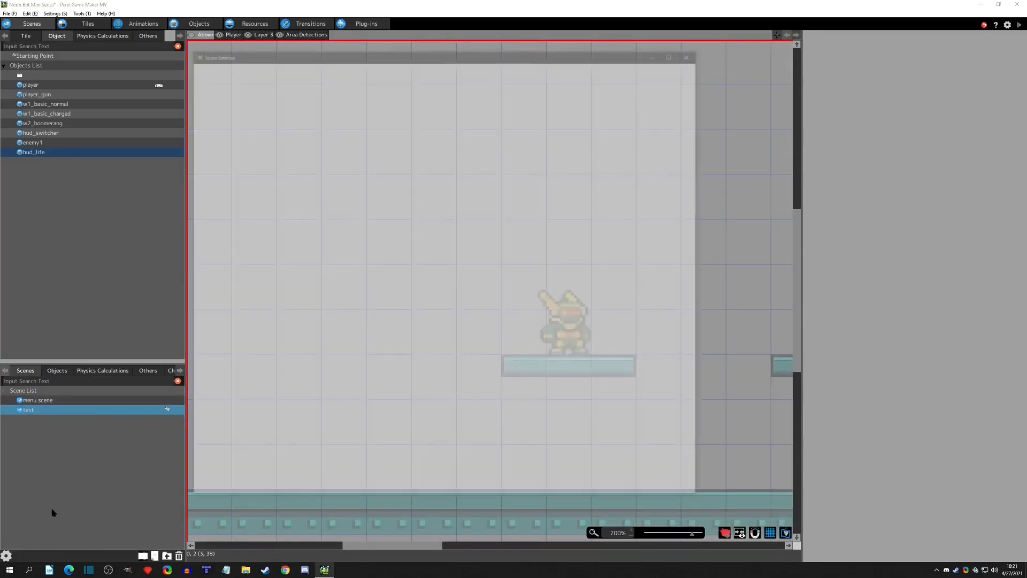
click(359, 197)
click(361, 218)
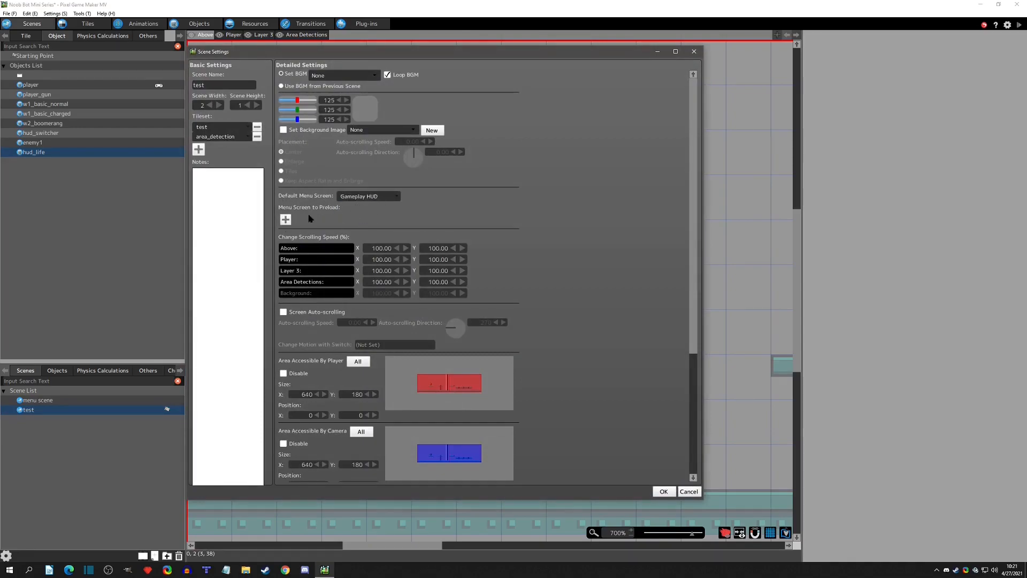
click(285, 219)
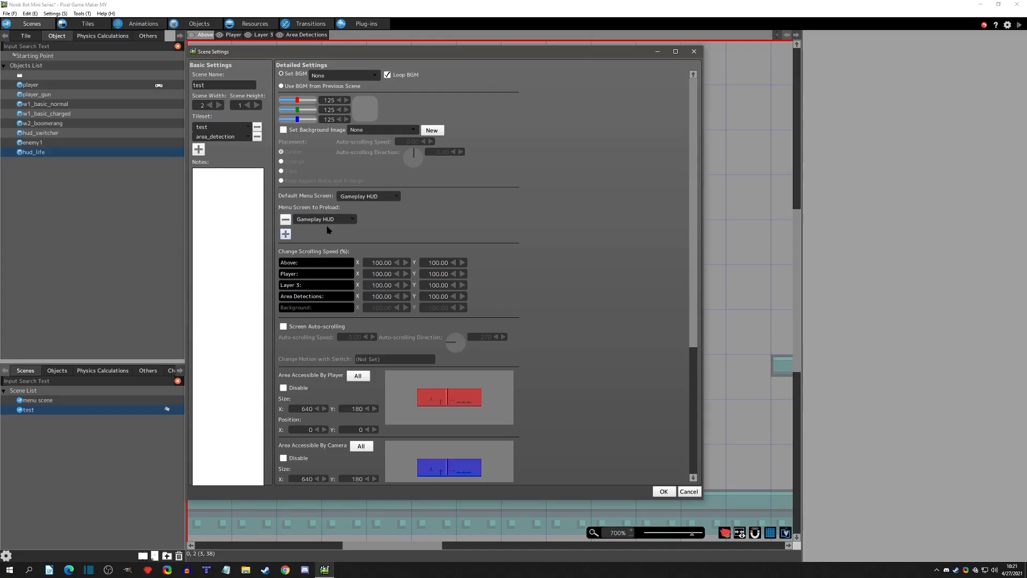
click(663, 491)
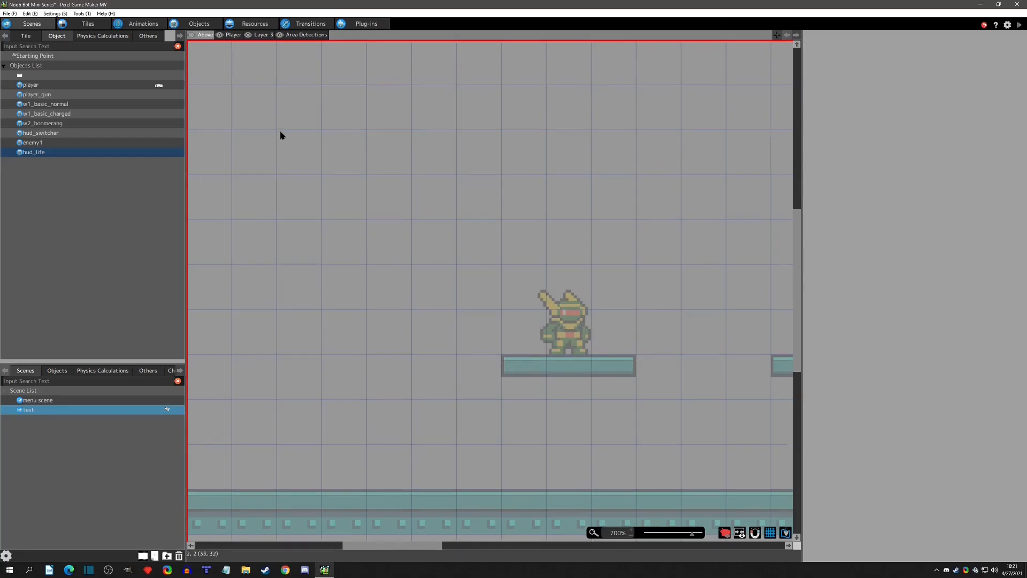
scroll(279, 134, down, 3)
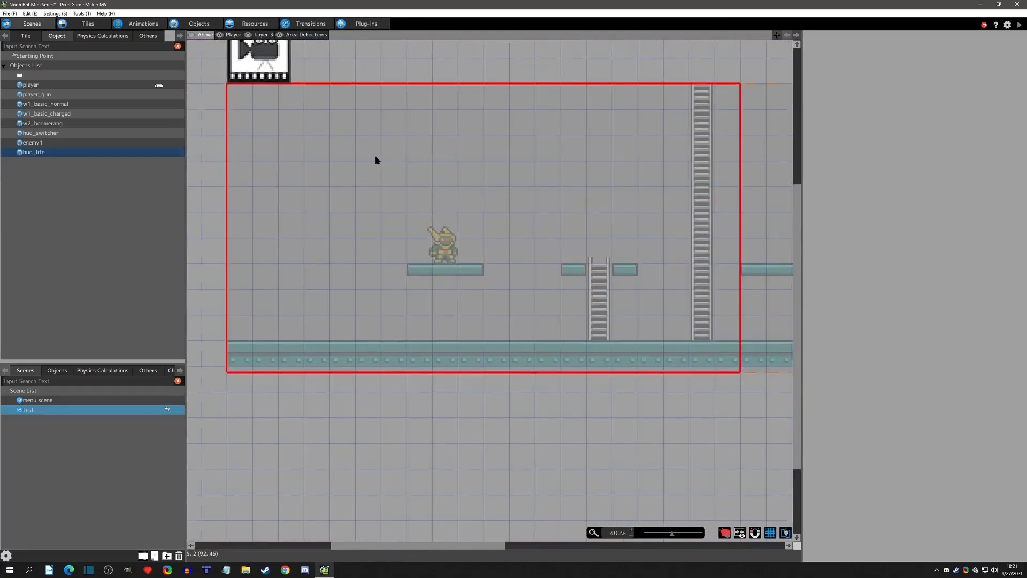
Test-play the test scene and walk the player back and forth to check the life bar's on-screen position.
scroll(385, 163, down, 2)
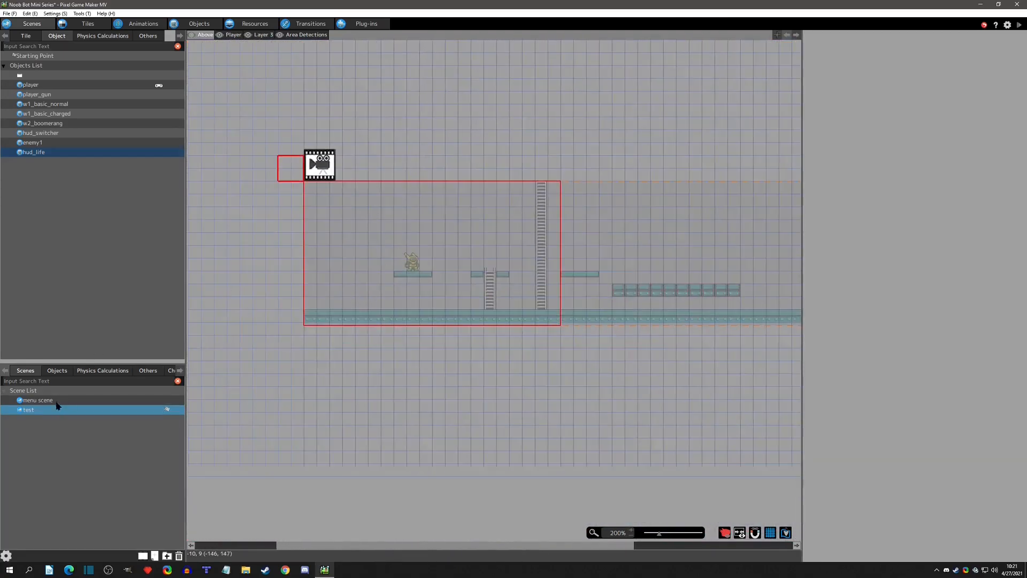
click(57, 401)
click(27, 408)
click(1019, 25)
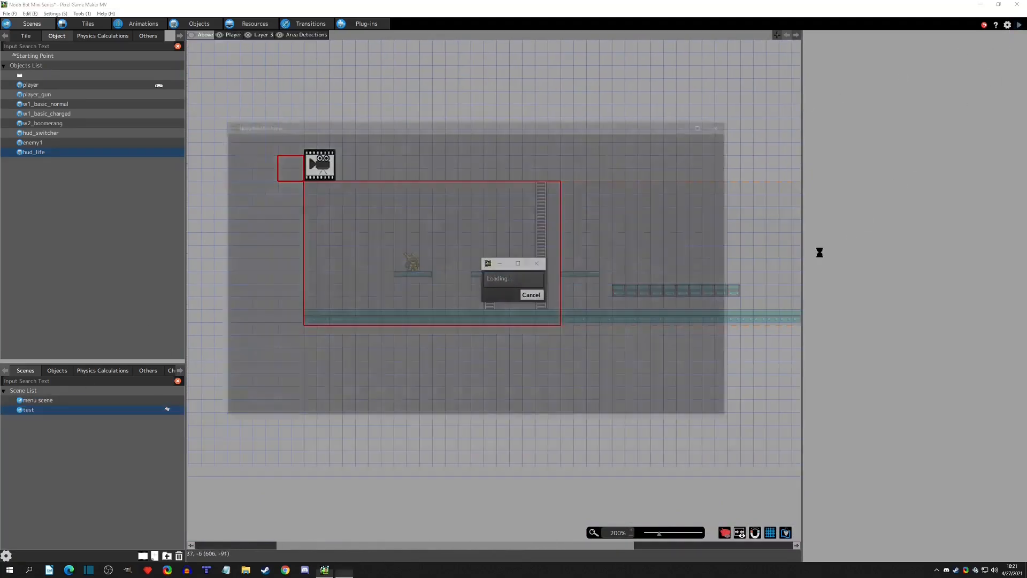
key(Right)
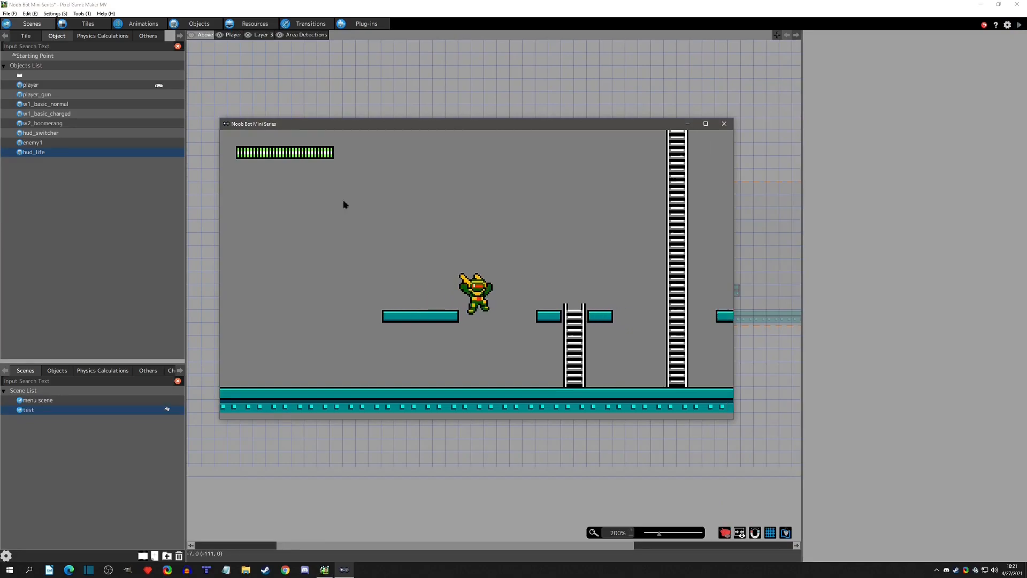
key(Left)
key(Right)
key(Left)
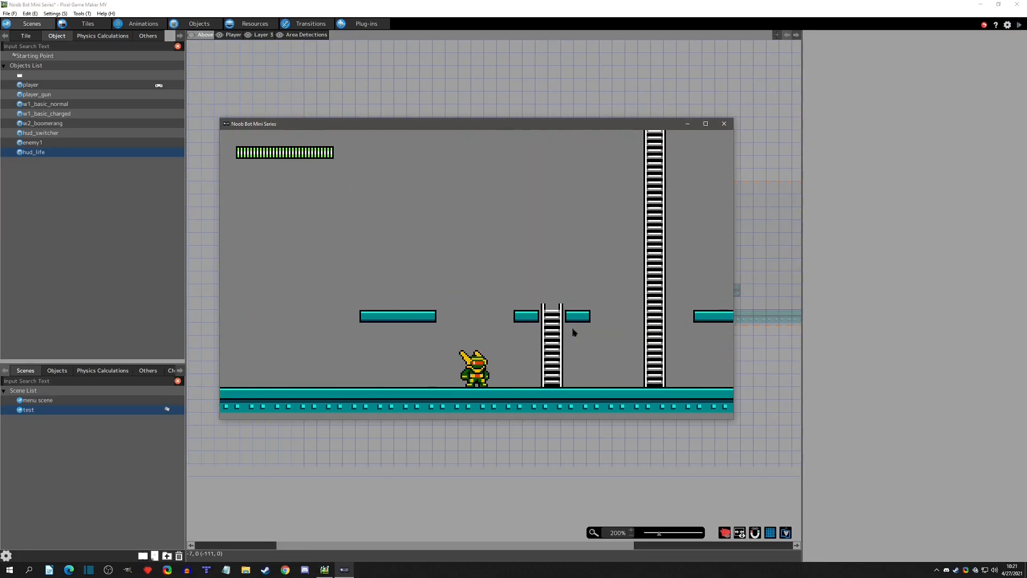
click(724, 124)
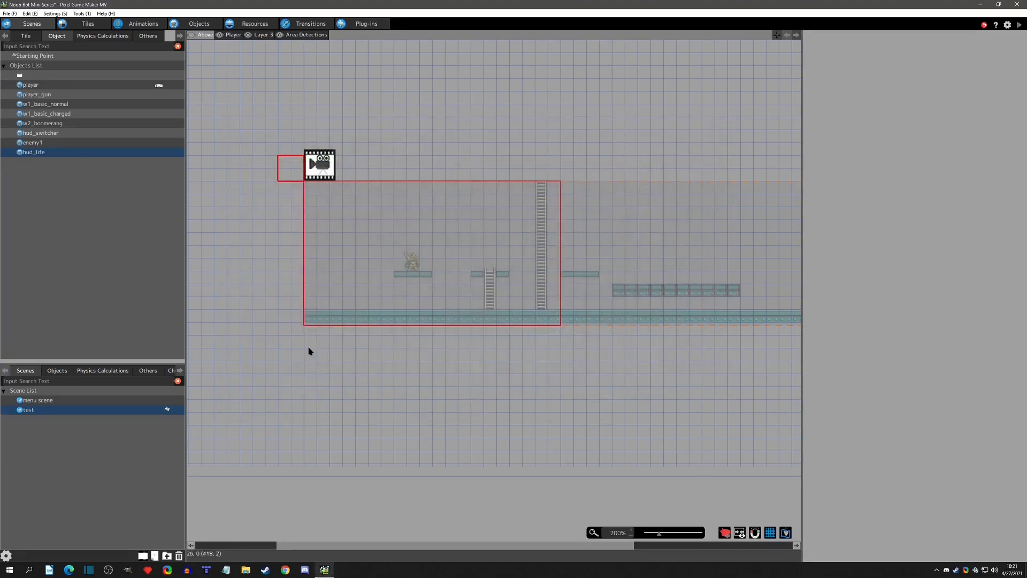
click(43, 400)
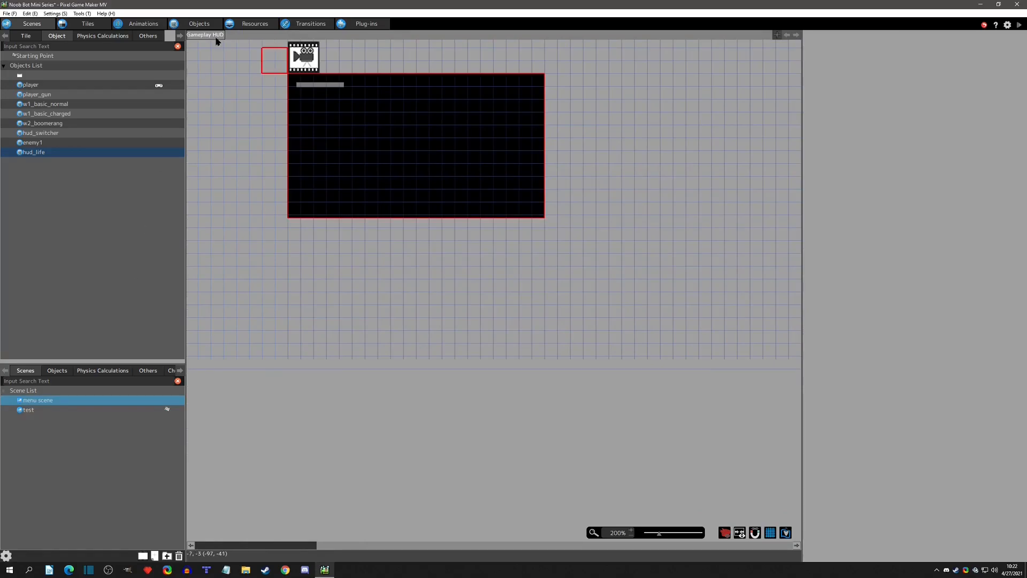
click(194, 23)
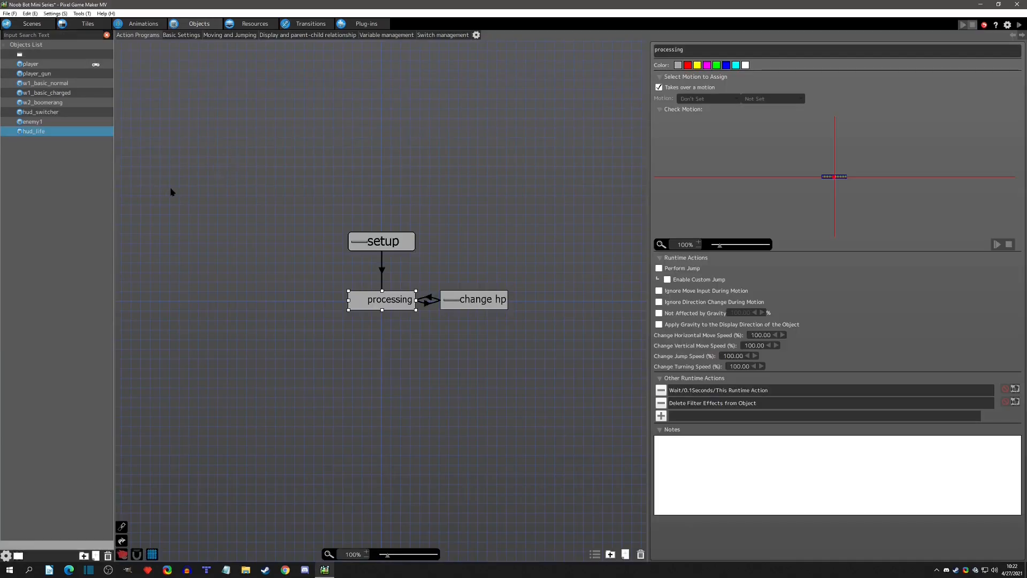
click(31, 23)
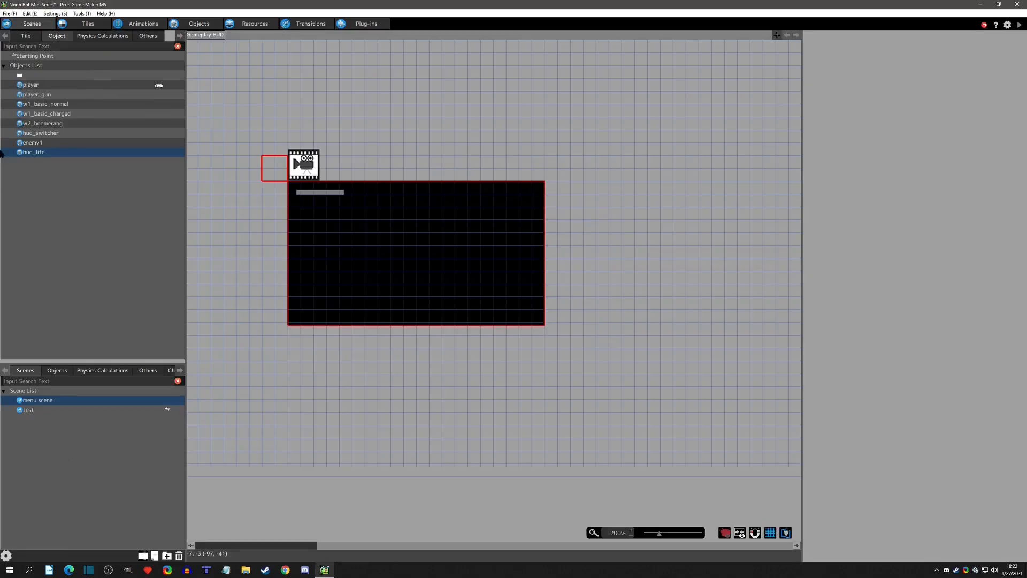
click(198, 24)
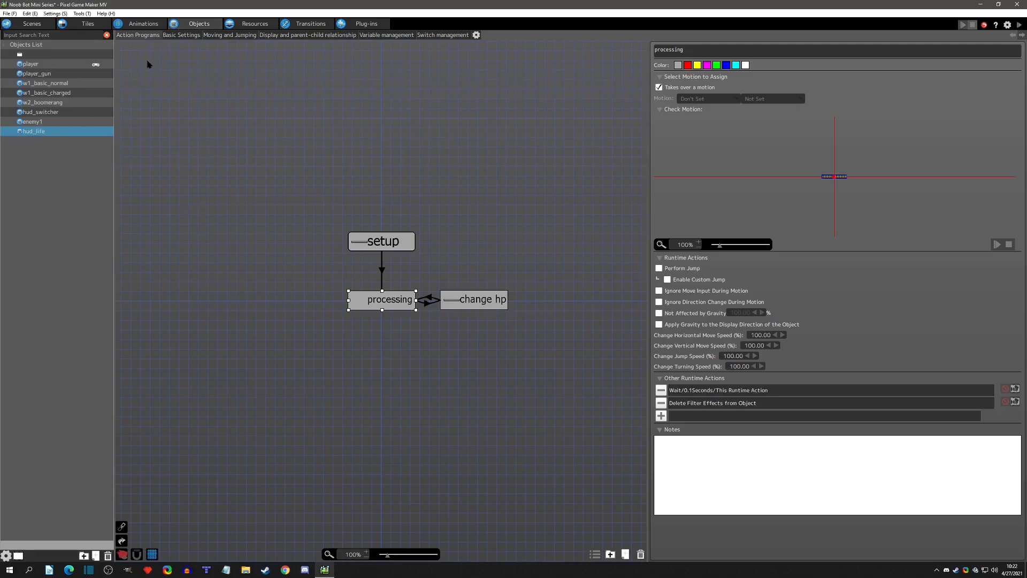
click(181, 35)
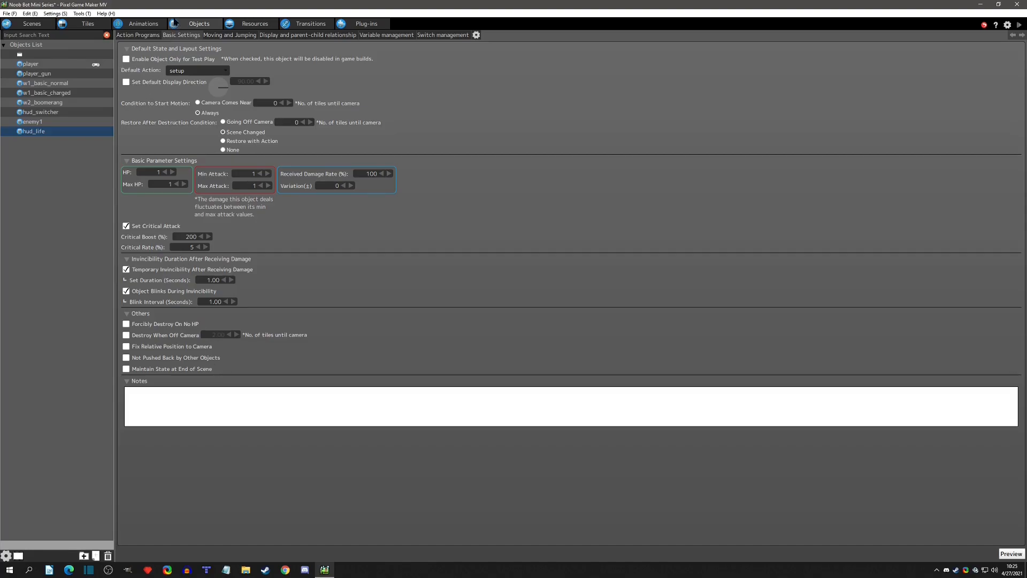
Set the default vertical image partition of the hud_element_mp_1x31 image to 31 and compare it with the hp image.
click(256, 25)
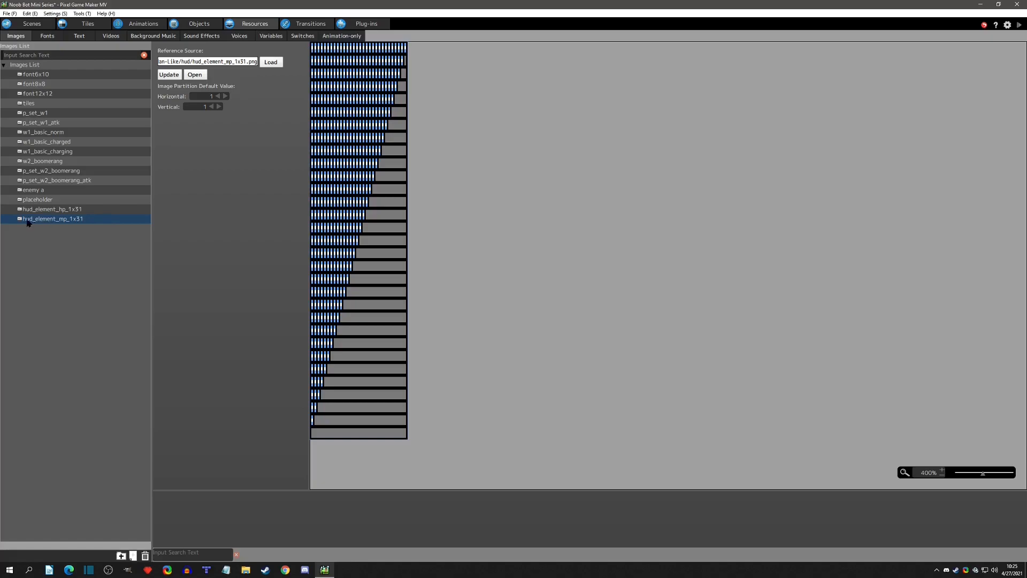
click(62, 219)
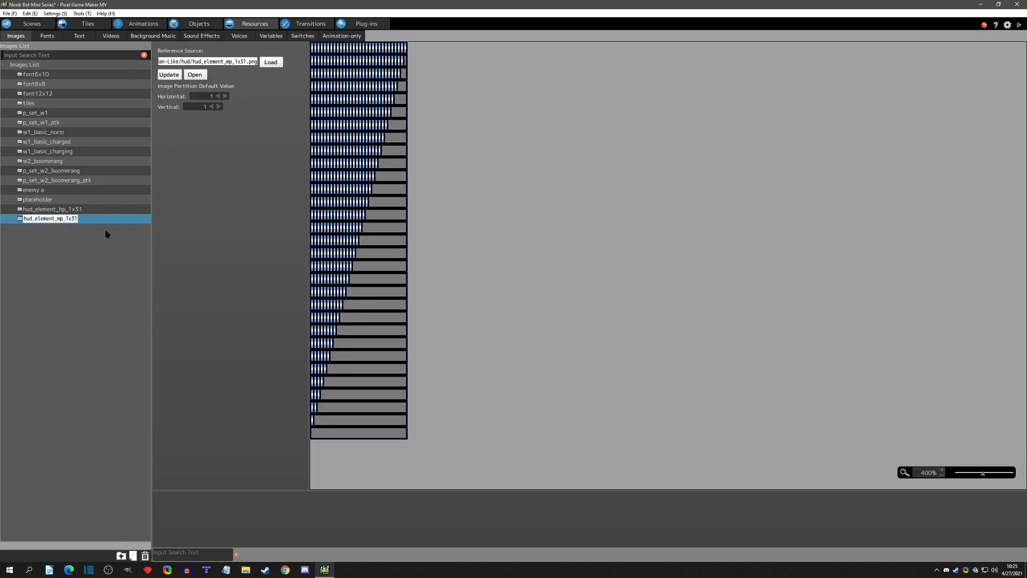
click(72, 242)
click(69, 220)
click(187, 107)
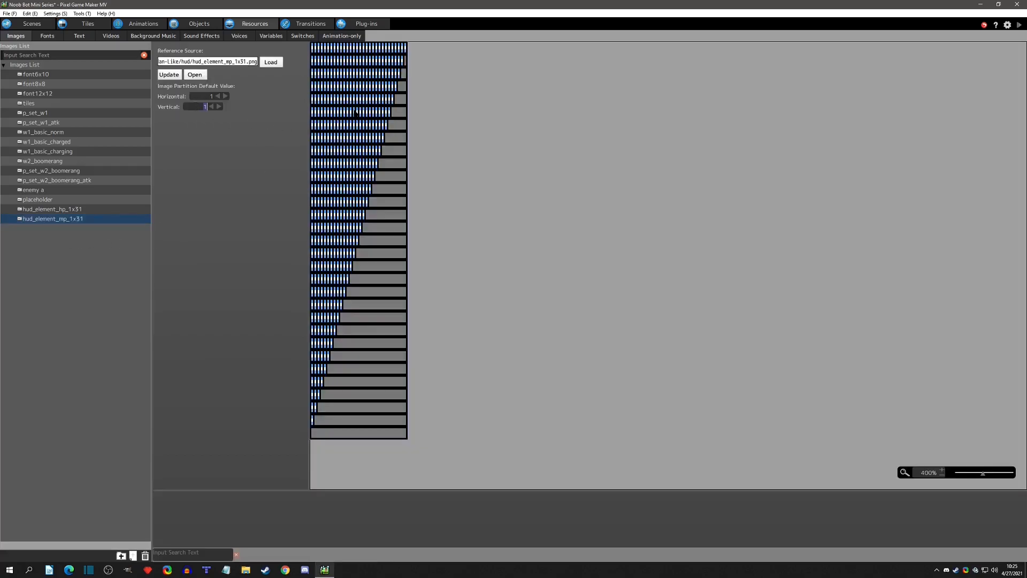
key(Return)
click(222, 125)
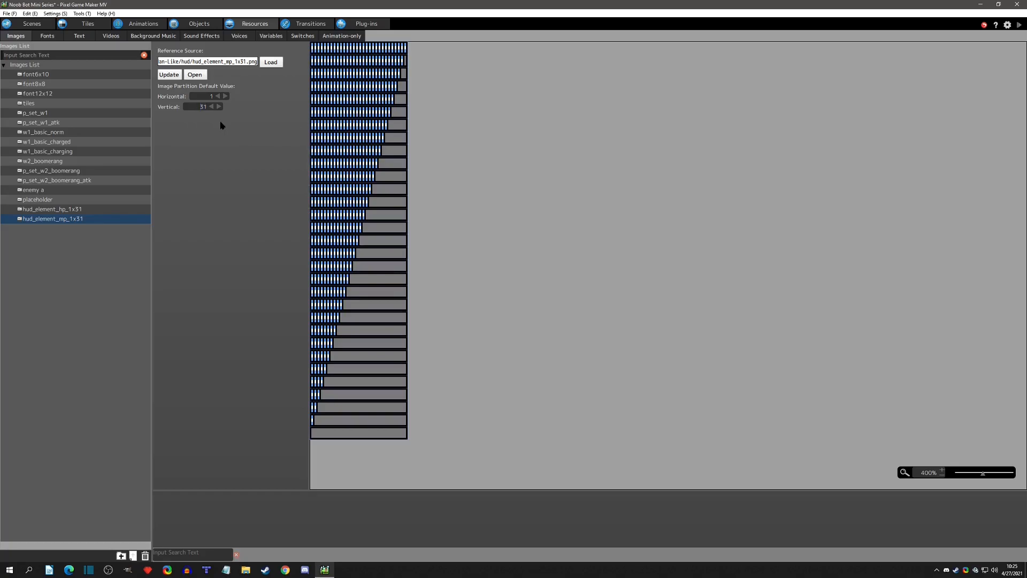
click(76, 213)
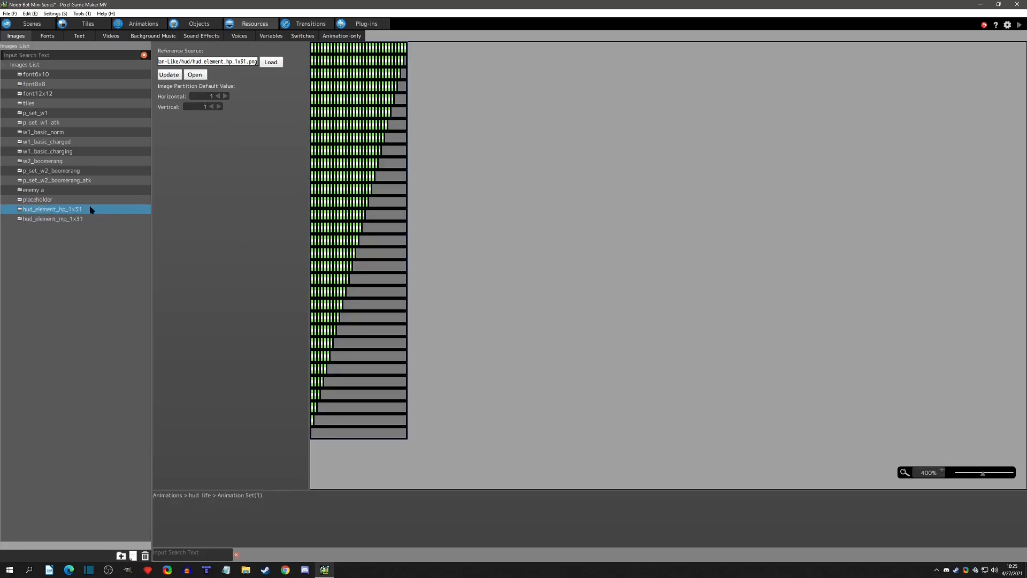
click(54, 219)
click(57, 209)
click(57, 219)
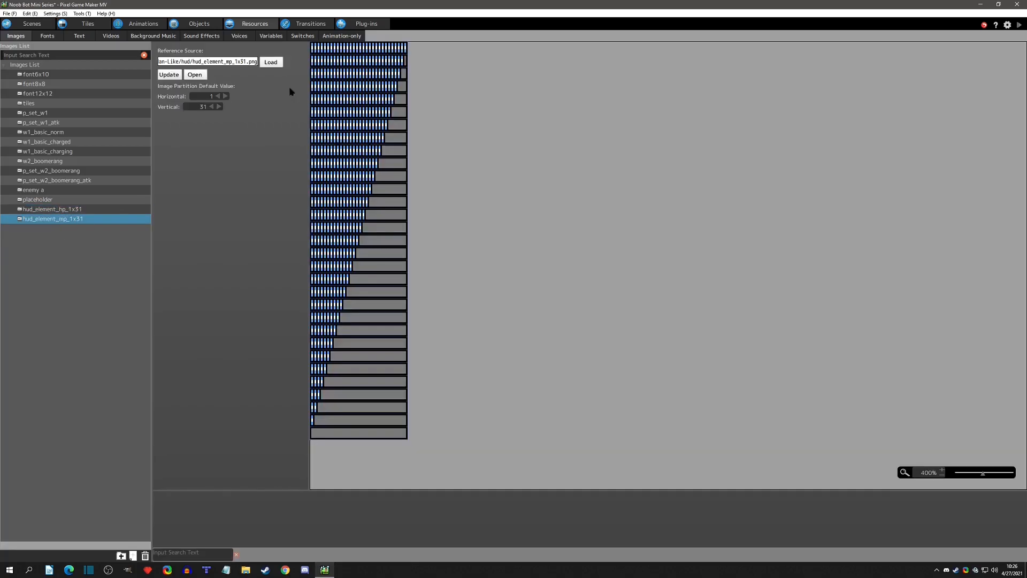
Rename the hud_life animation to hud.
click(143, 25)
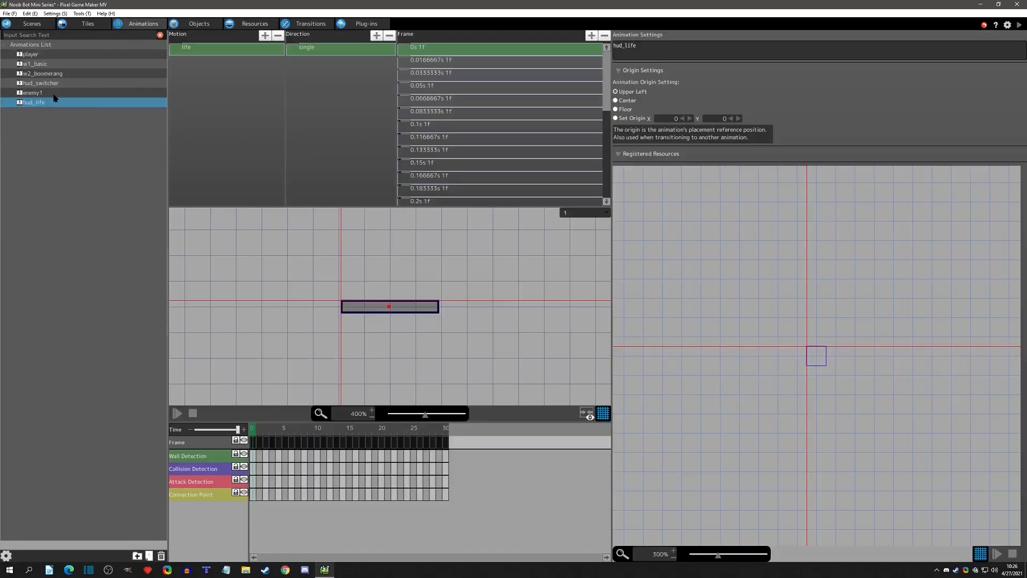
key(F2)
key(BackSpace)
key(BackSpace)
key(BackSpace)
key(BackSpace)
key(BackSpace)
key(BackSpace)
text(d)
key(Return)
Register the hud_element_mp_1x31 image as an additional resource of the hud animation.
right_click(53, 101)
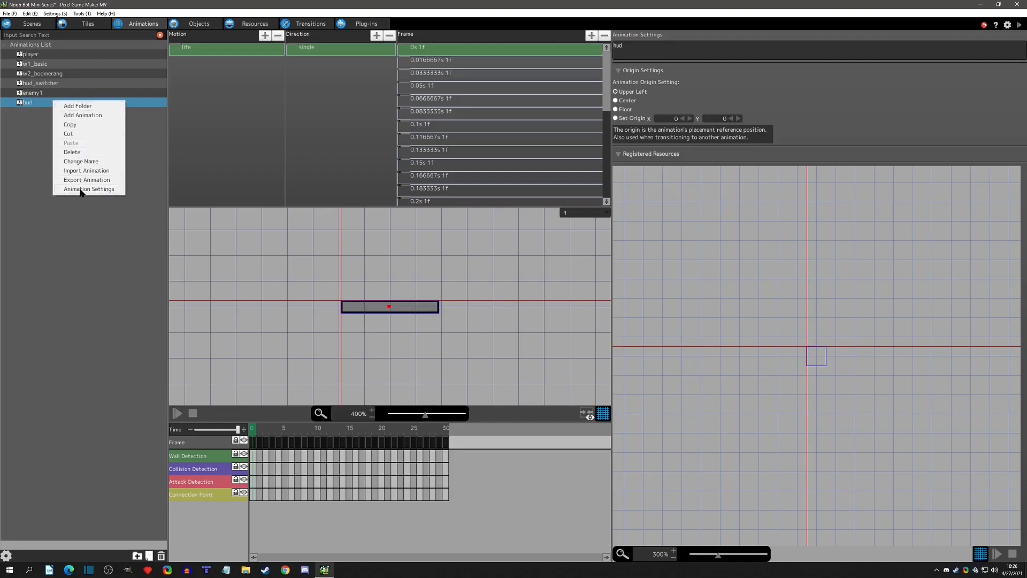
click(82, 191)
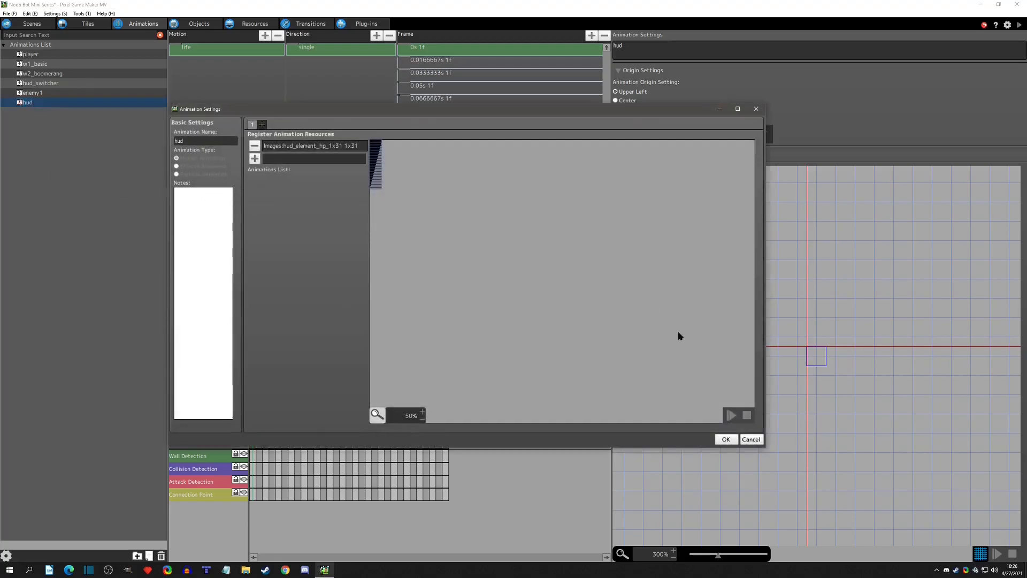
click(255, 158)
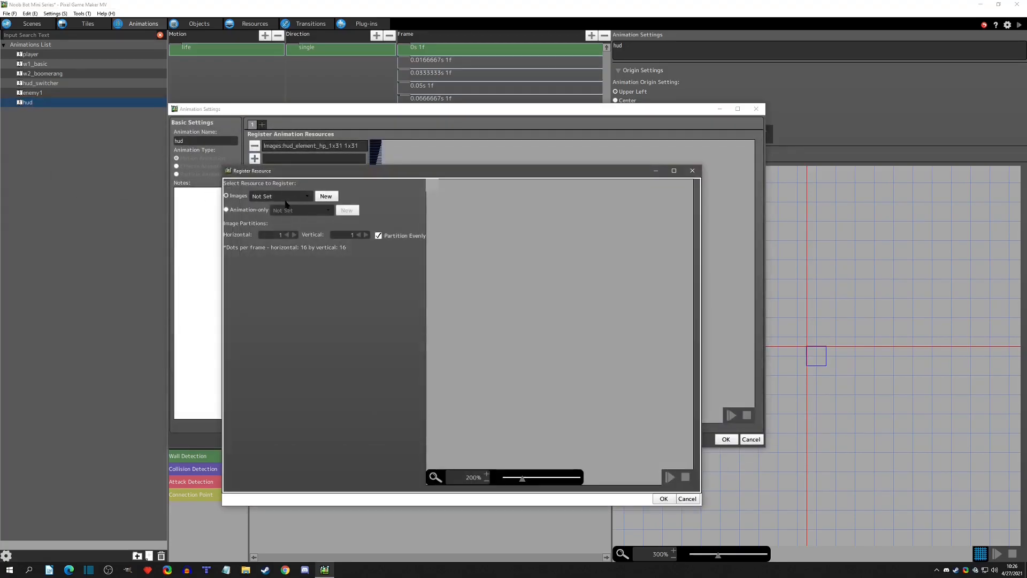
click(283, 195)
click(288, 355)
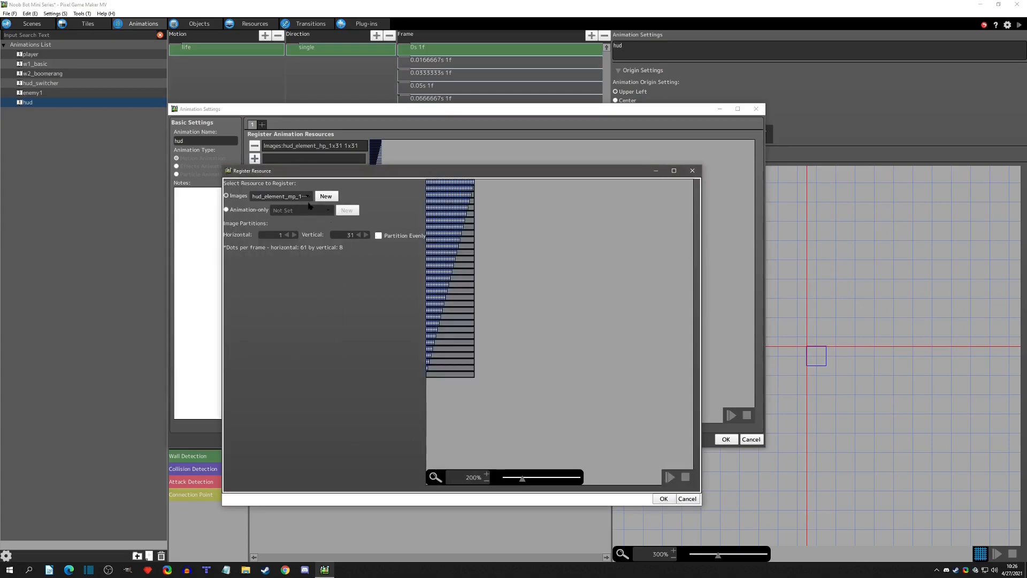
click(663, 499)
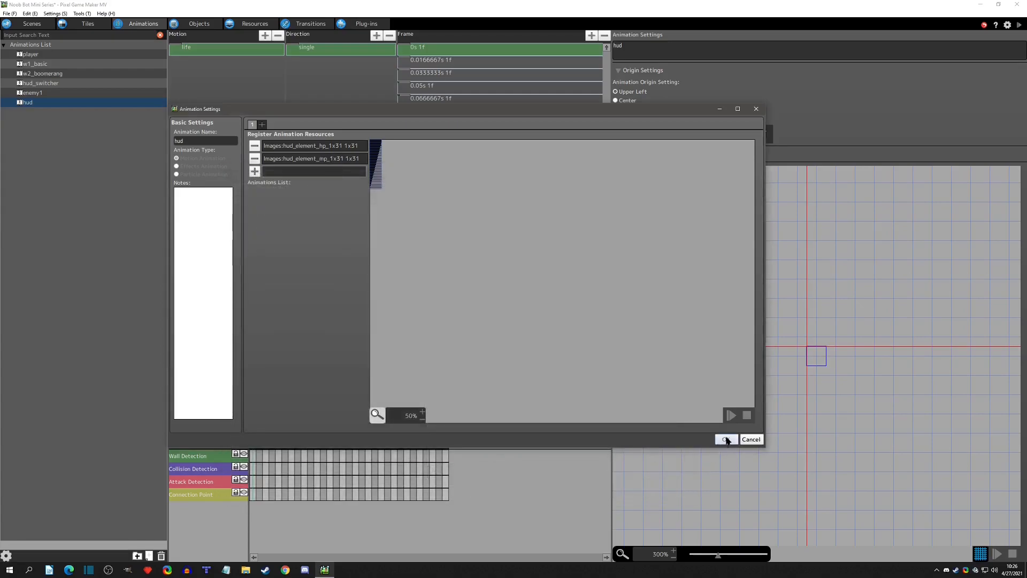
click(725, 439)
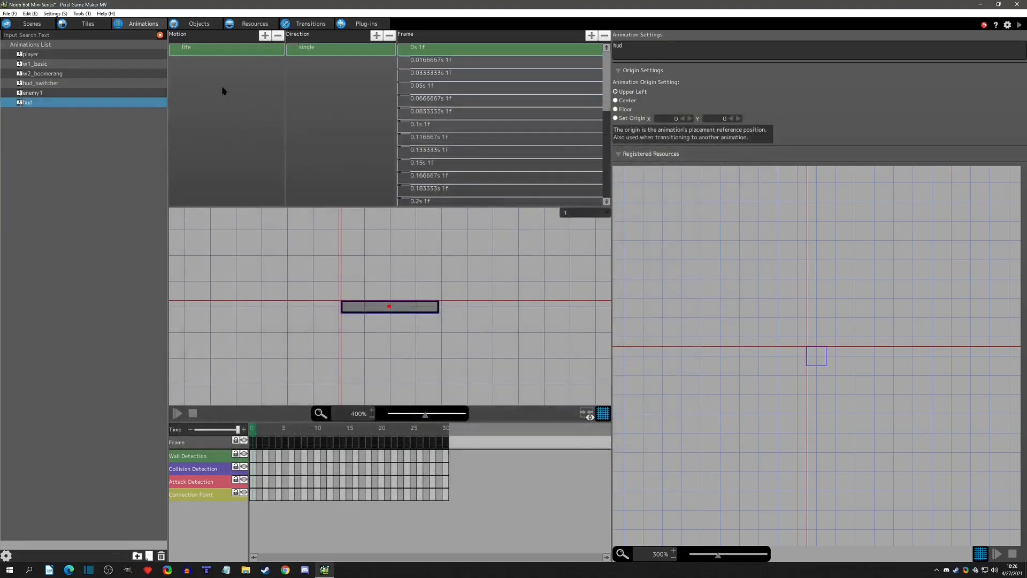
Duplicate the life motion in the hud animation and name the copy energy_boomerang.
click(185, 49)
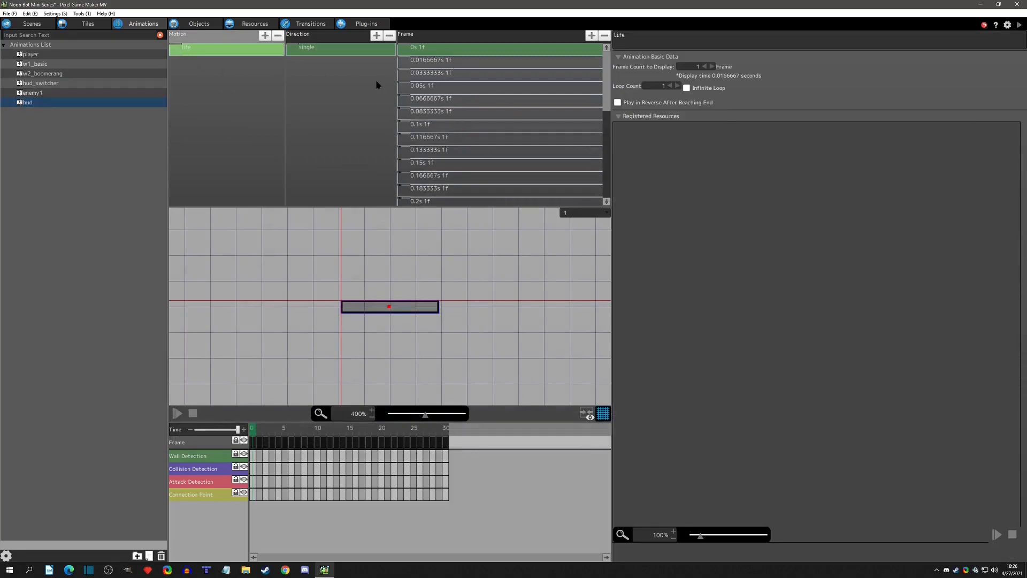
key(ctrl+v)
double_click(203, 58)
drag(222, 62, 71, 50)
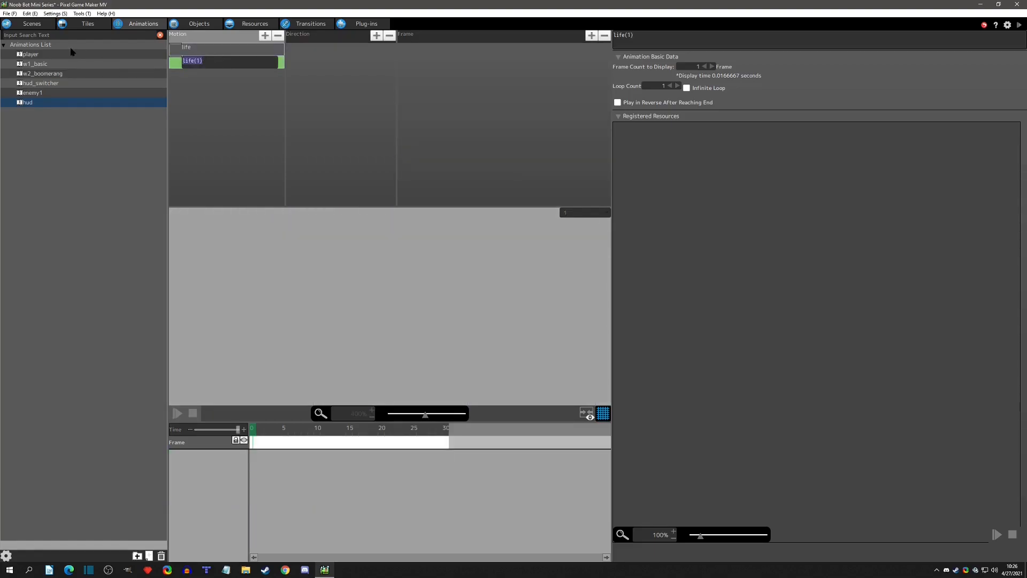
text(boo)
key(Return)
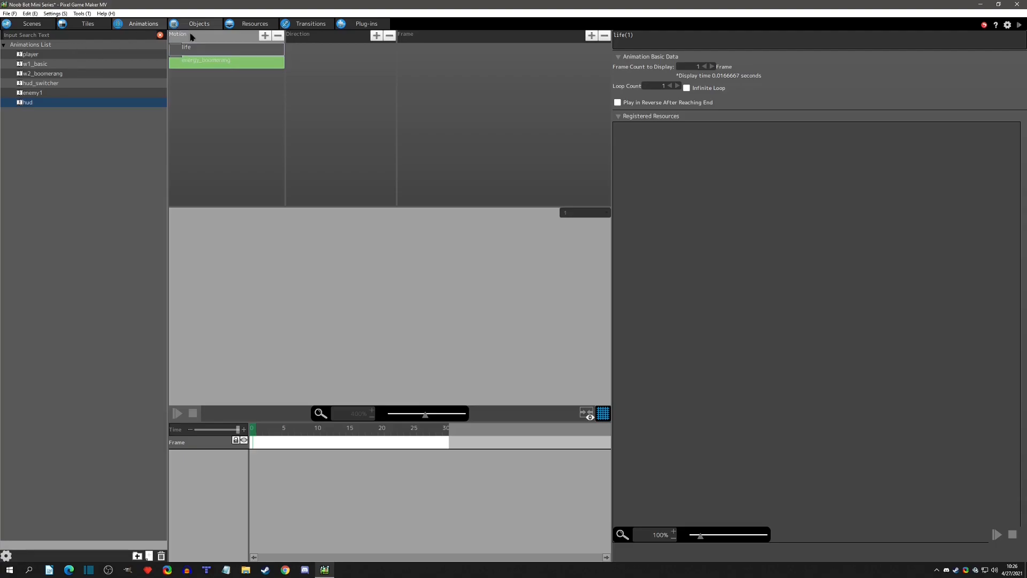
Shorten the name of the duplicated motion to energy.
click(197, 60)
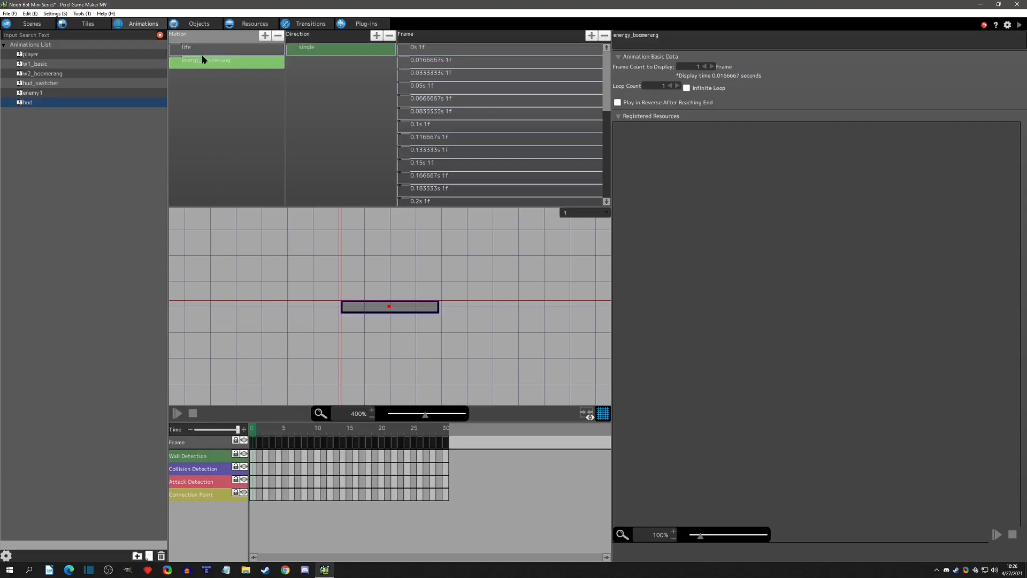
click(203, 59)
drag(203, 62, 249, 67)
key(BackSpace)
key(BackSpace)
key(Return)
Rename the energy motion's single direction to boomerang.
click(321, 47)
click(321, 48)
text(boomerang)
key(Return)
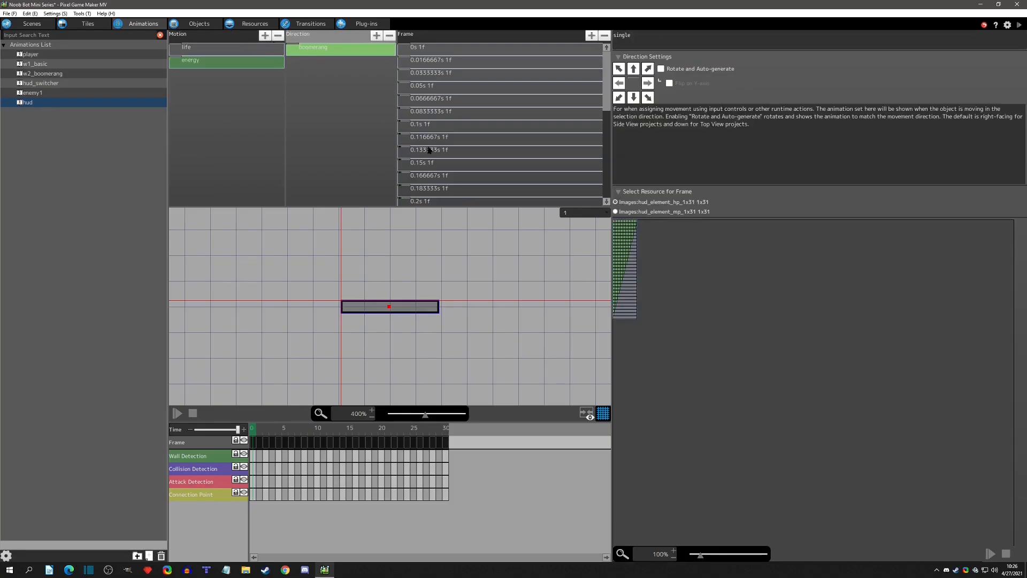
Switch the boomerang direction's frame resource to hud_element_mp_1x31, accept the resource change, and check its frames against the life motion.
click(674, 212)
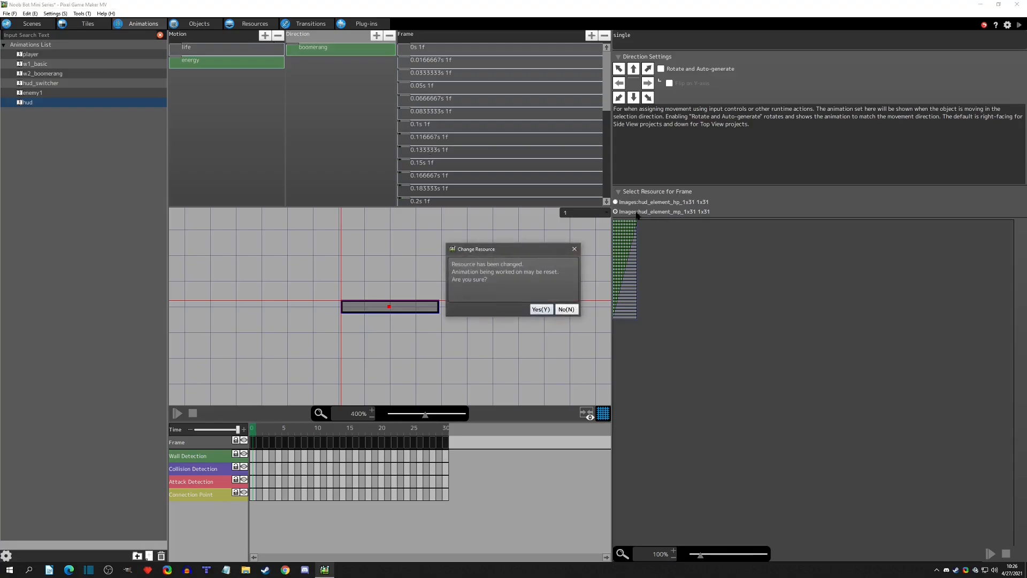
click(541, 308)
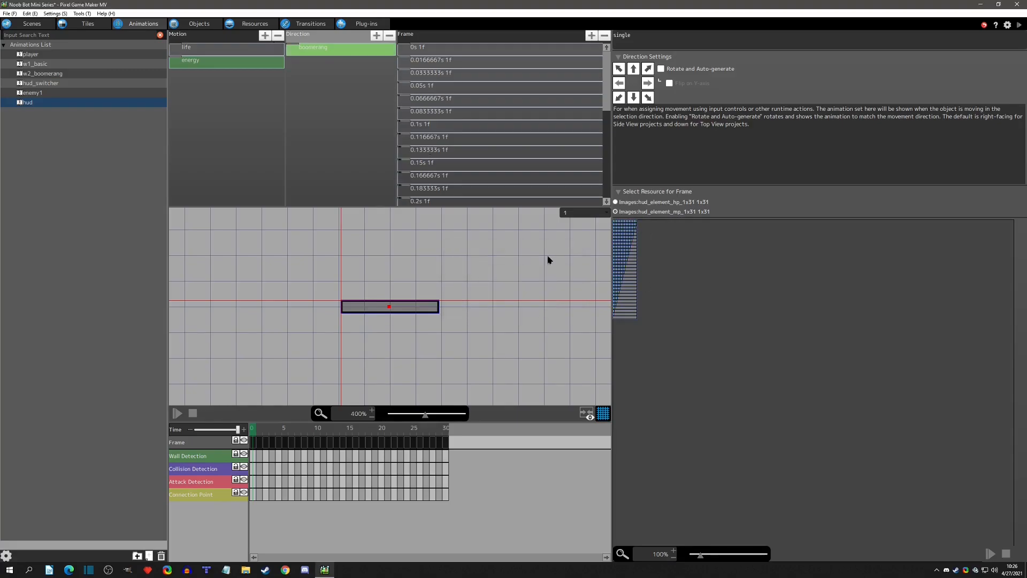
click(431, 49)
key(Down)
key(Down)
key(Down)
key(Down)
key(Down)
key(Down)
key(Down)
key(Down)
key(Down)
key(Down)
key(Down)
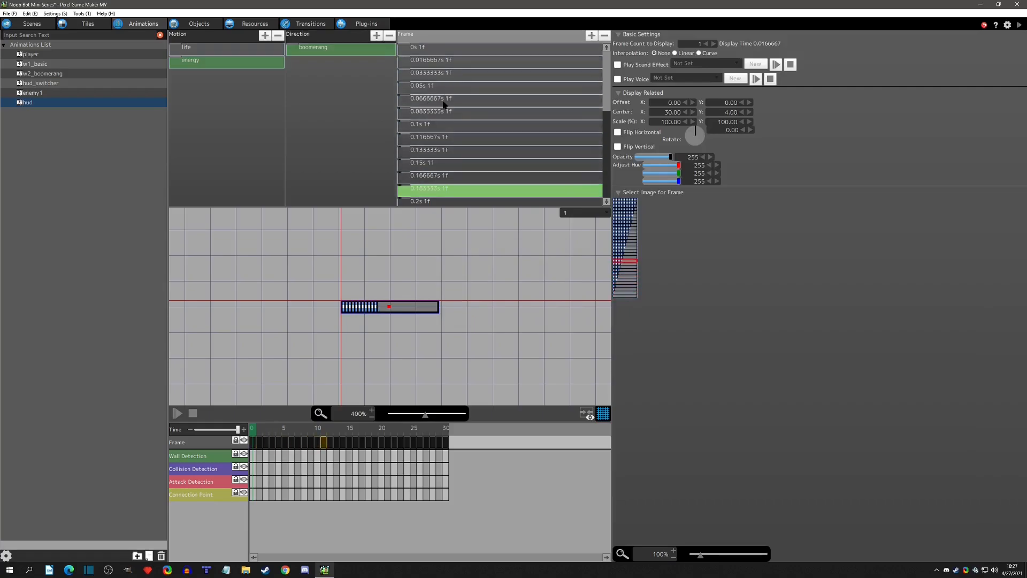
click(307, 53)
click(230, 53)
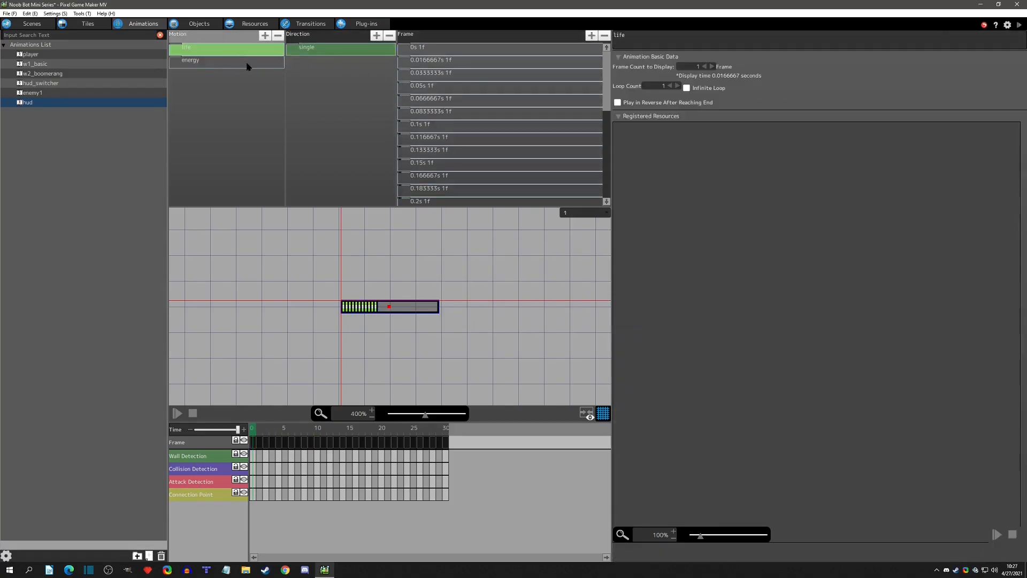
click(248, 63)
Rename the hud_element_mp_1x31 image resource to hud_energy_boomerang.
click(265, 25)
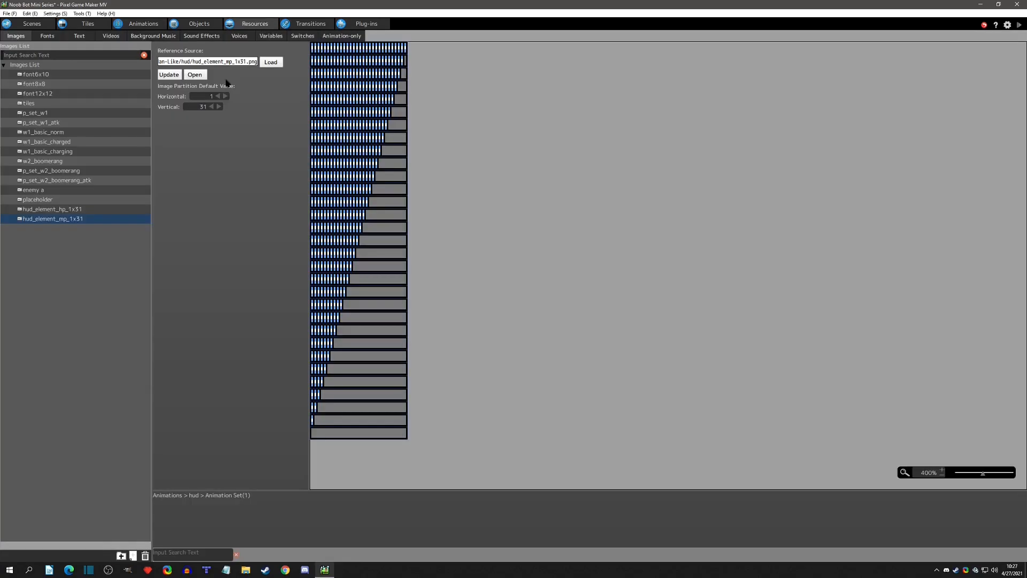
click(63, 223)
text(hud_energy_boomerang)
key(Return)
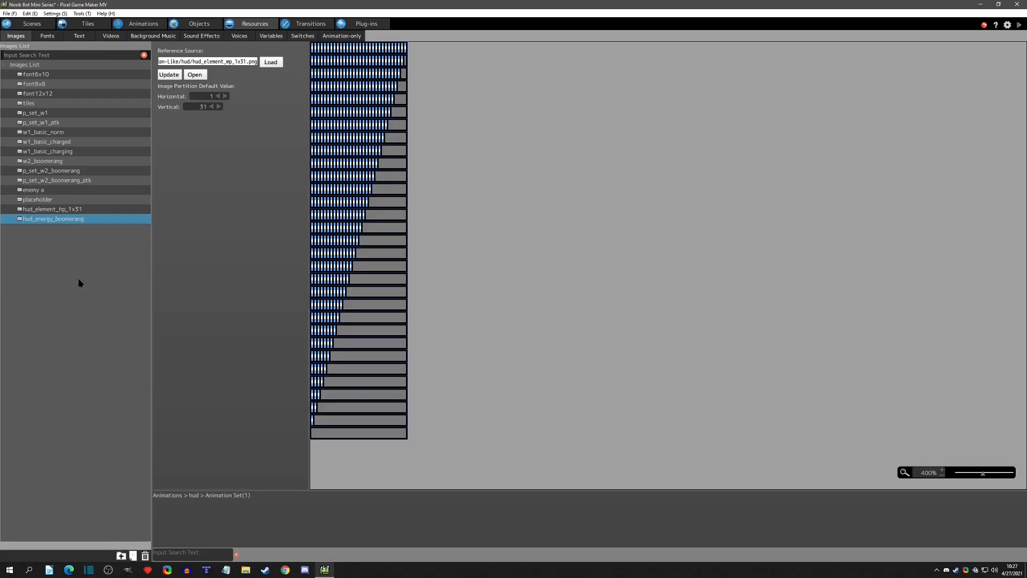
Rename the hud_element_hp_1x31 image resource to hud_life.
click(116, 213)
click(64, 209)
text(hug)
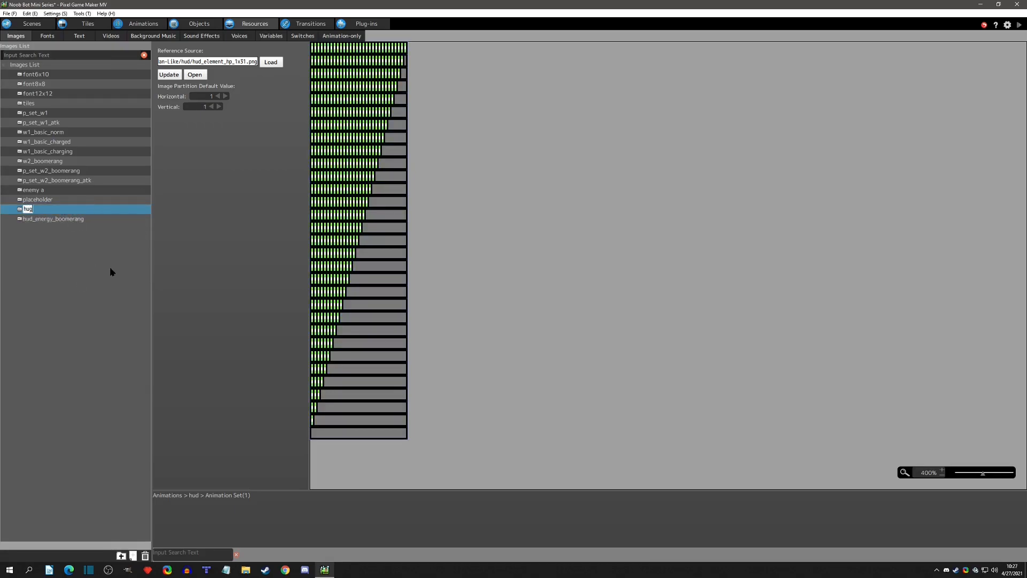
key(BackSpace)
text(d_life)
key(Return)
Set the hud_life image's vertical partition default to 31, as in hud_energy_boomerang.
click(83, 222)
click(76, 212)
click(191, 106)
text(31)
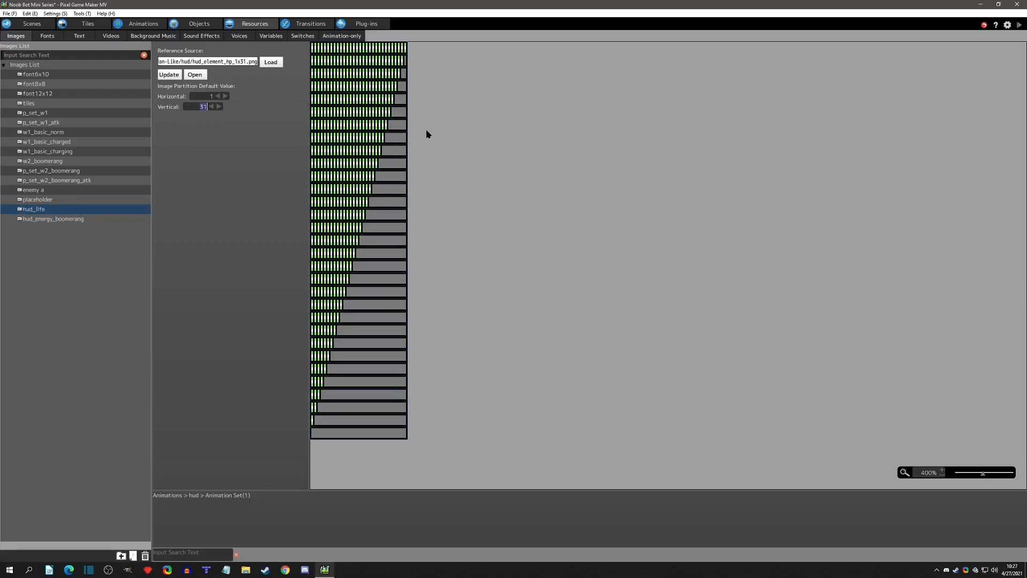
Review the life and energy motions of the hud animation.
click(142, 24)
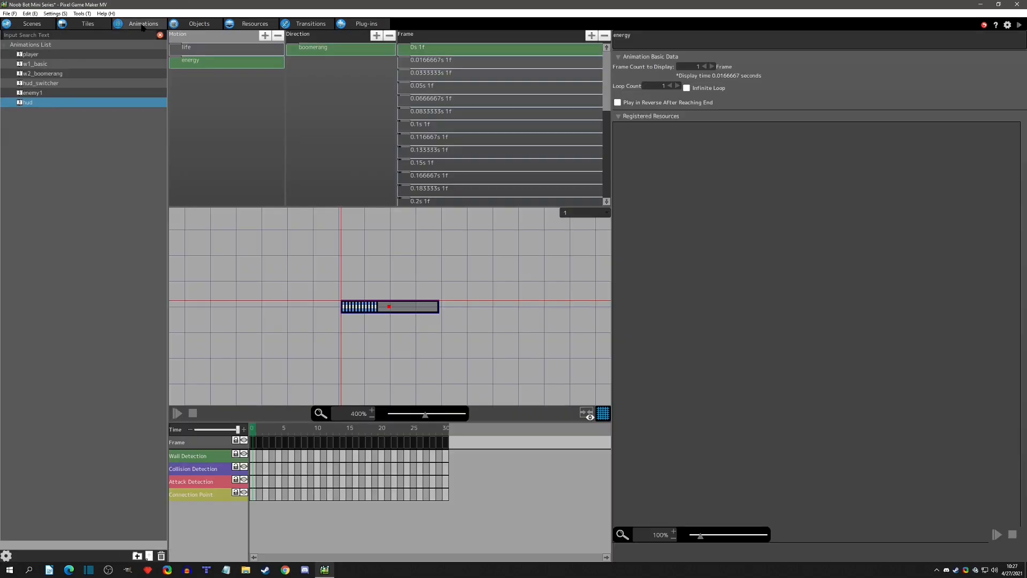
click(208, 53)
click(202, 63)
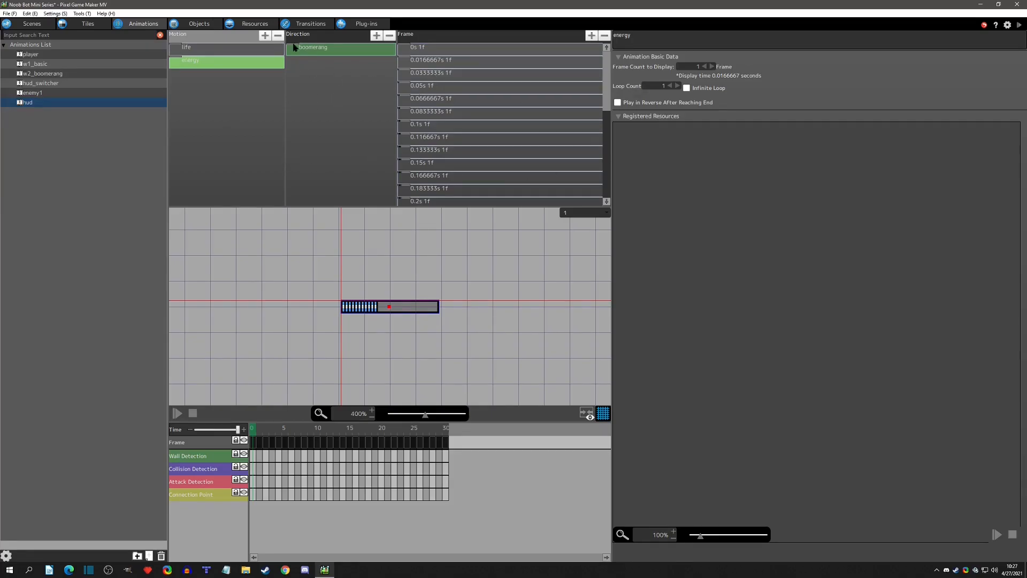
Duplicate the hud_life object and name the copy hud_energy.
click(190, 24)
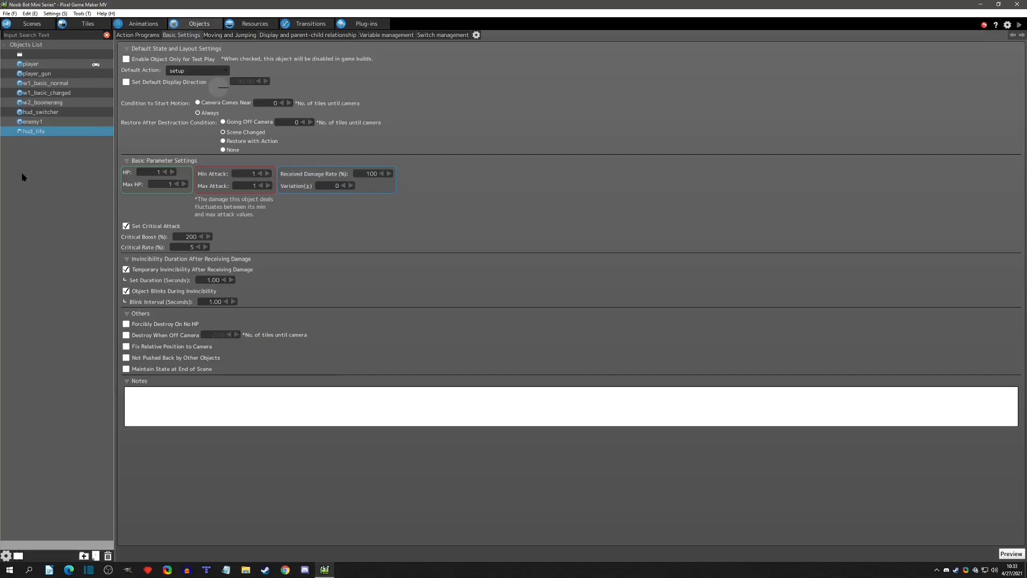
key(ctrl+c)
key(ctrl+v)
double_click(37, 141)
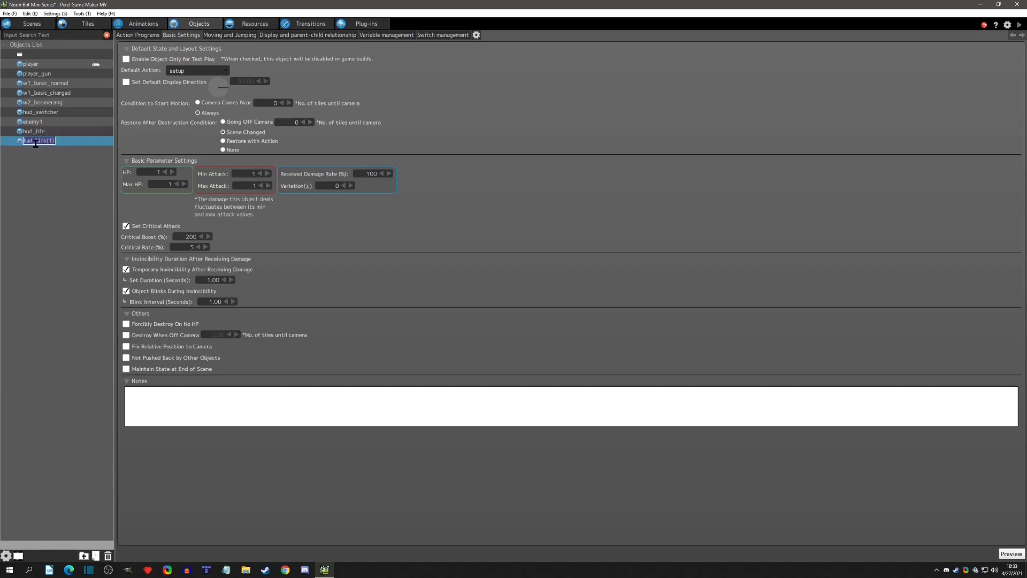
text(hud_energy)
key(Return)
Set both HP and Max HP of the hud_energy object to 30.
click(144, 170)
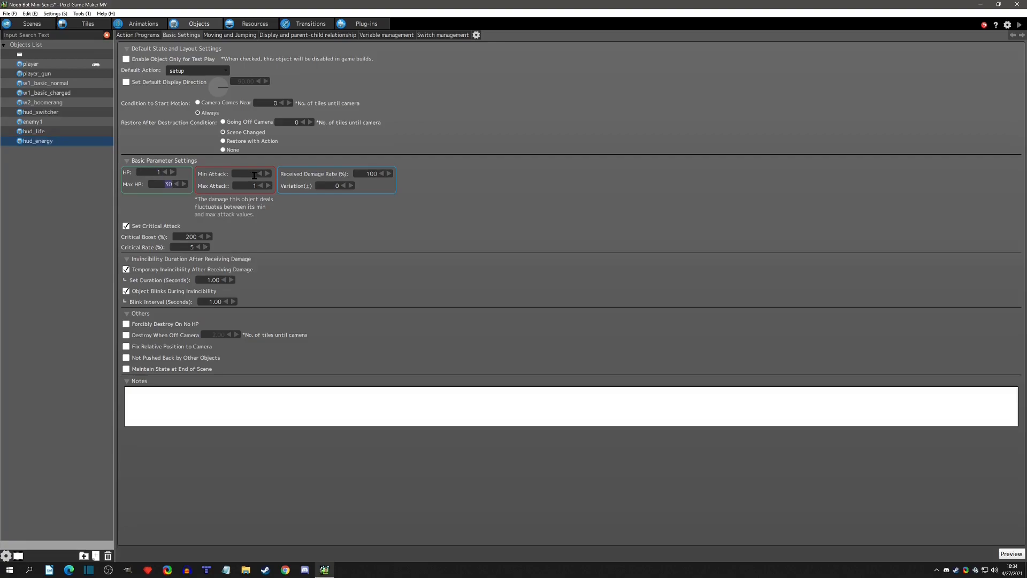
click(160, 184)
click(161, 170)
Add a project variable named CurrentBoomerangEnergy below CurrentWeapon.
click(255, 26)
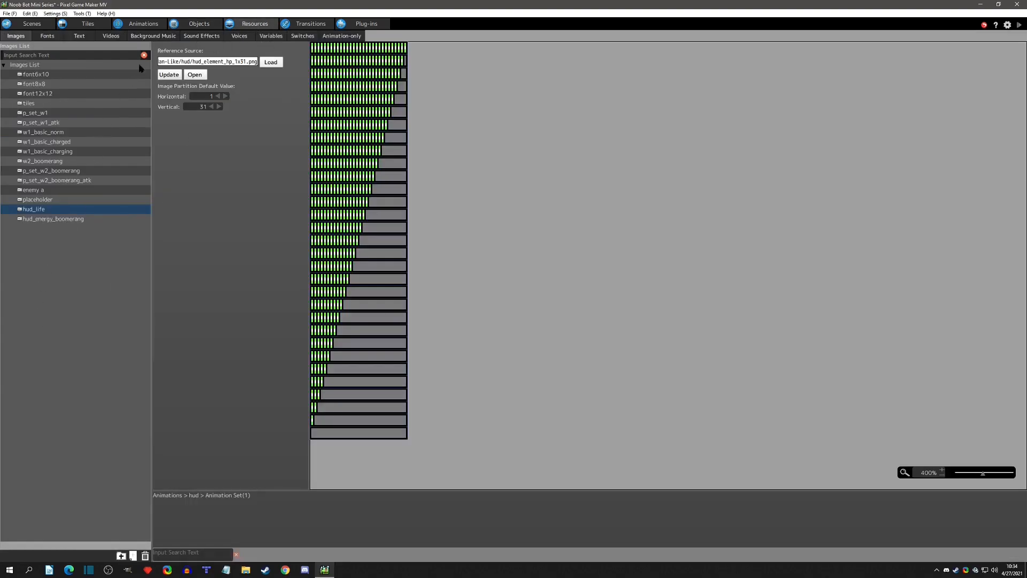
click(273, 36)
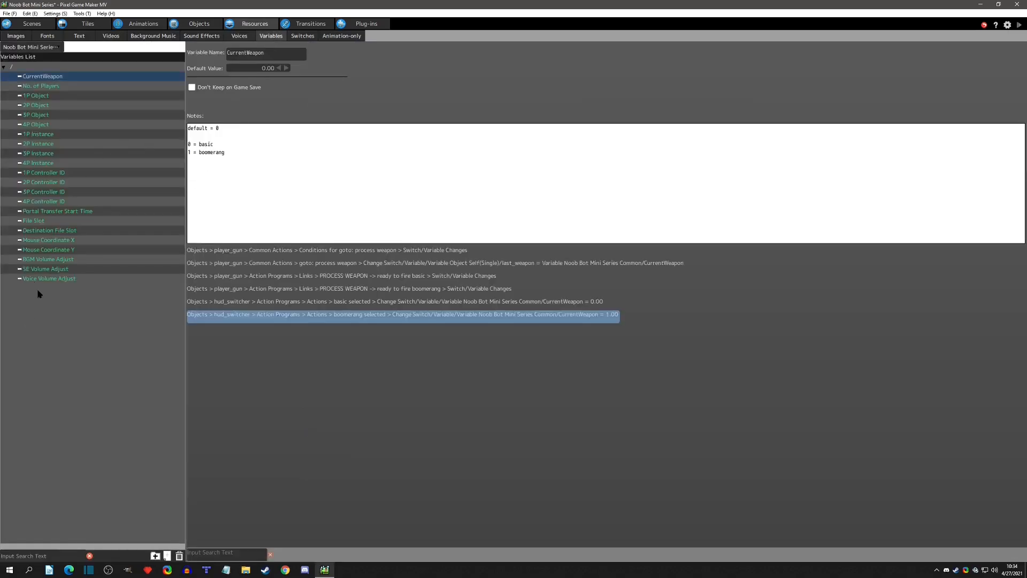
right_click(43, 78)
click(54, 93)
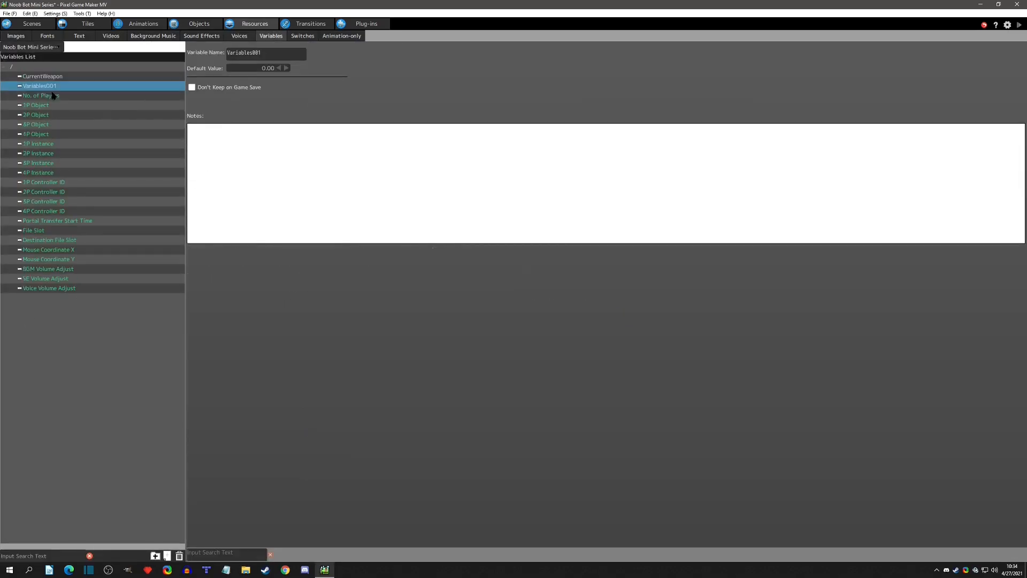
click(45, 87)
text(CurrentE)
key(BackSpace)
text(BoomergangEnergy)
key(Return)
Add the note "default = 30" to CurrentBoomerangEnergy and set its default value to 30.
click(308, 157)
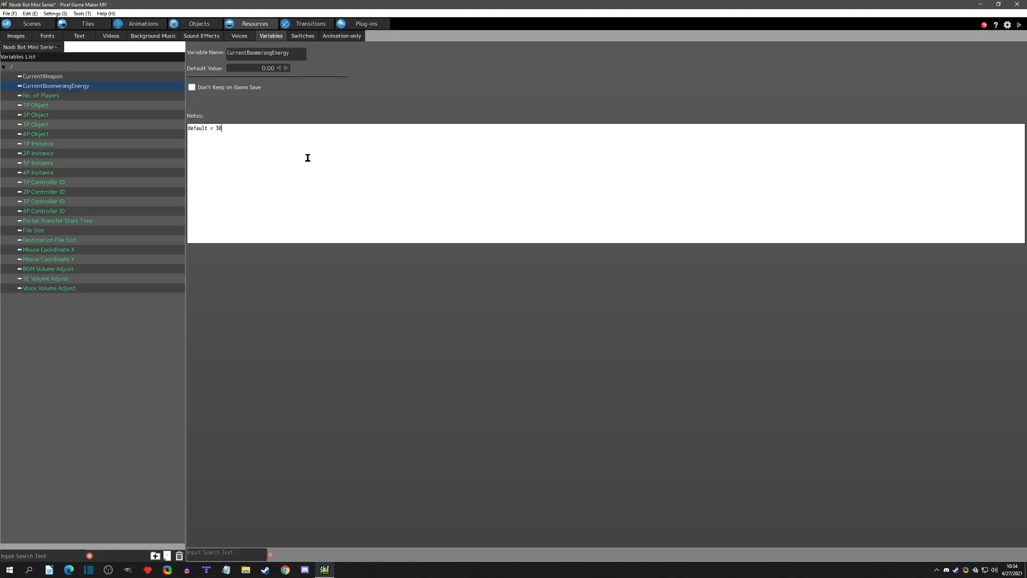
double_click(251, 69)
text(30)
key(Return)
click(502, 176)
Rename the CurrentBoomerangEnergy variable to CurrentEnergy_Boomerang.
click(57, 88)
click(84, 89)
drag(43, 87, 154, 94)
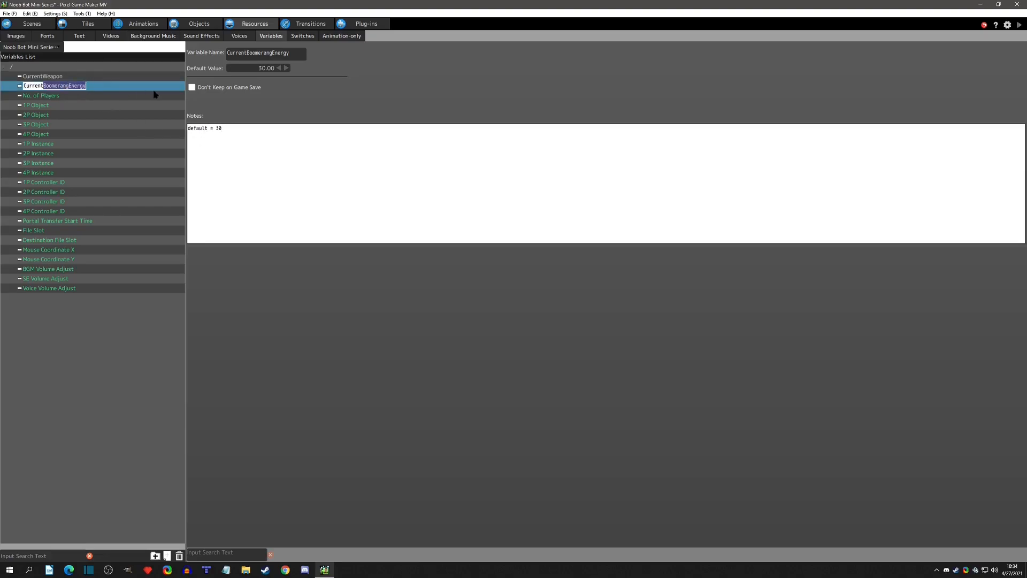
text(Energy_Boomerang)
key(Return)
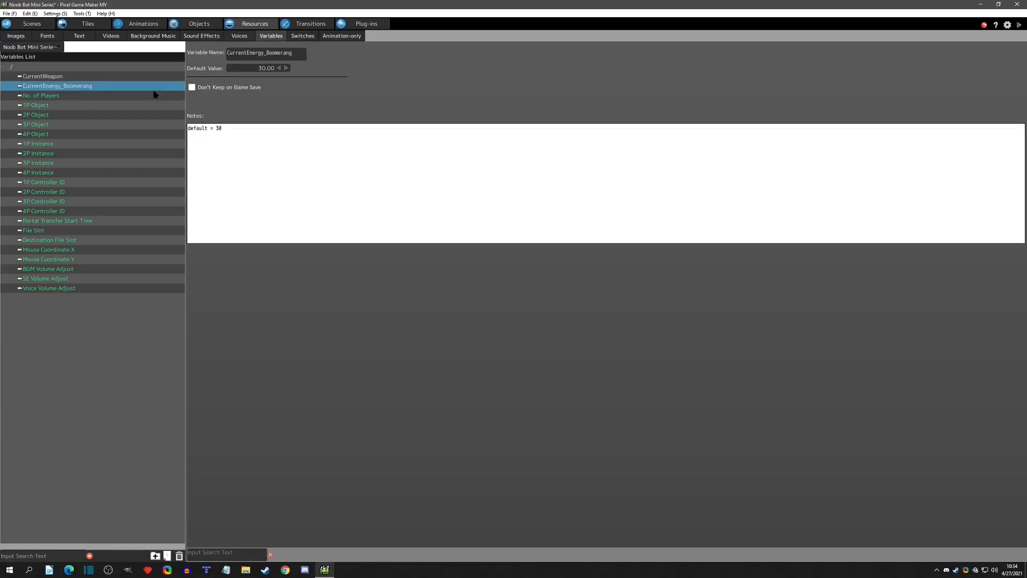
Add another project variable named CurrentEnergy_OtherWeapon below CurrentEnergy_Boomerang.
right_click(91, 87)
click(101, 100)
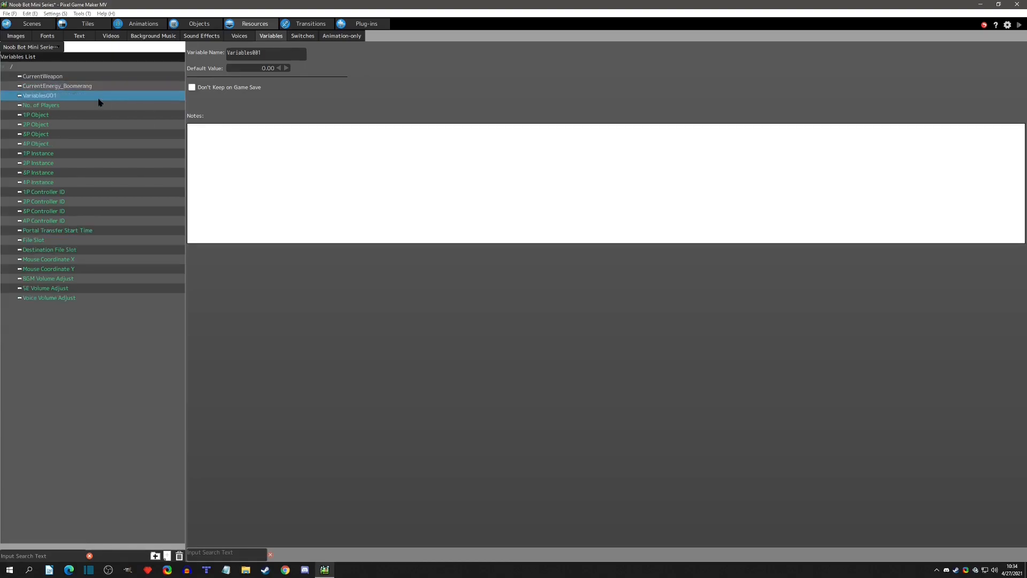
click(59, 95)
text(CurrentEnerg)
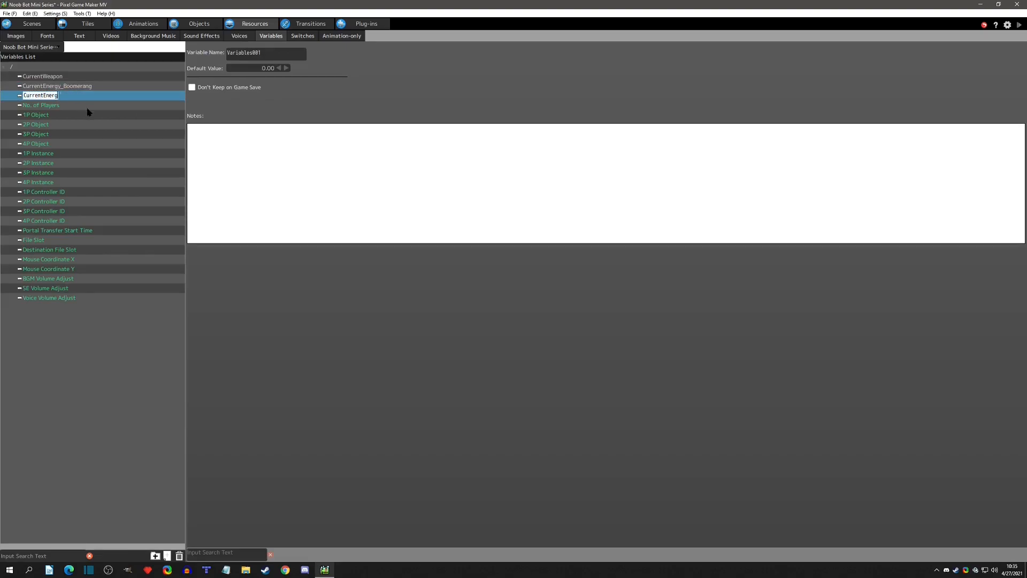
text(y_OtherWeapon)
key(Return)
Review the two energy variables and compare the boomerang default with the Max HP of hud_energy.
click(50, 88)
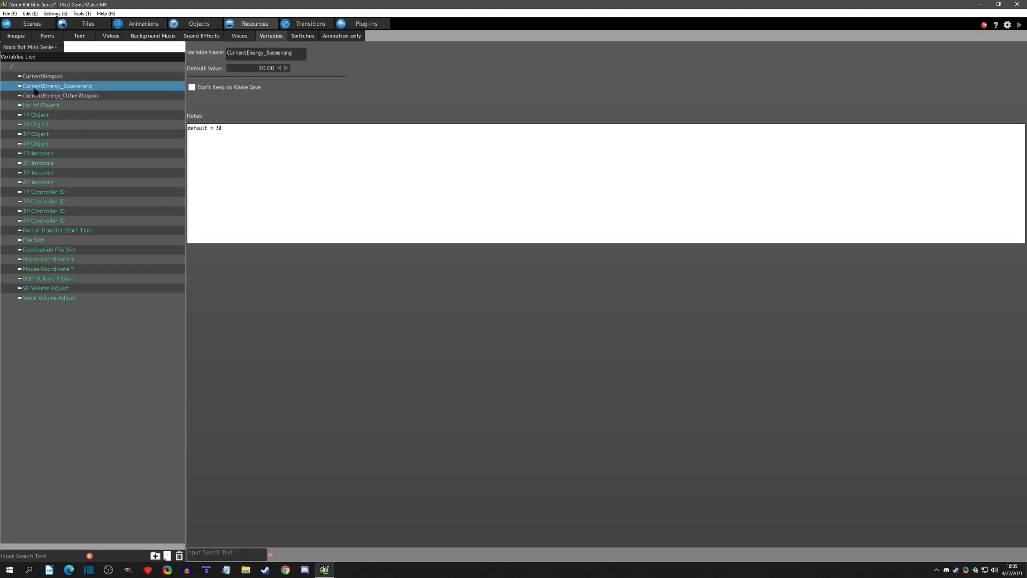
click(86, 95)
click(86, 87)
click(227, 130)
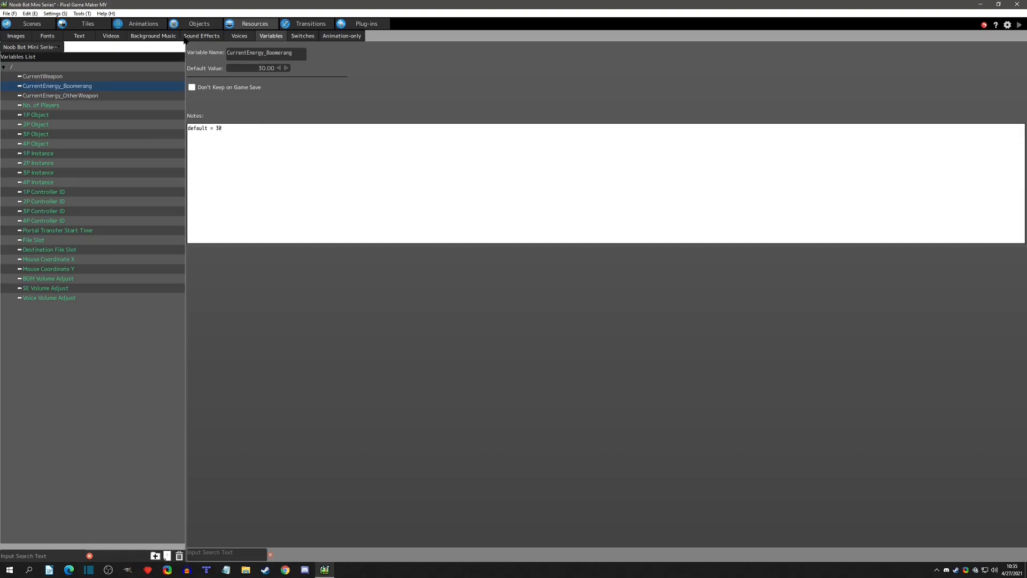
click(199, 24)
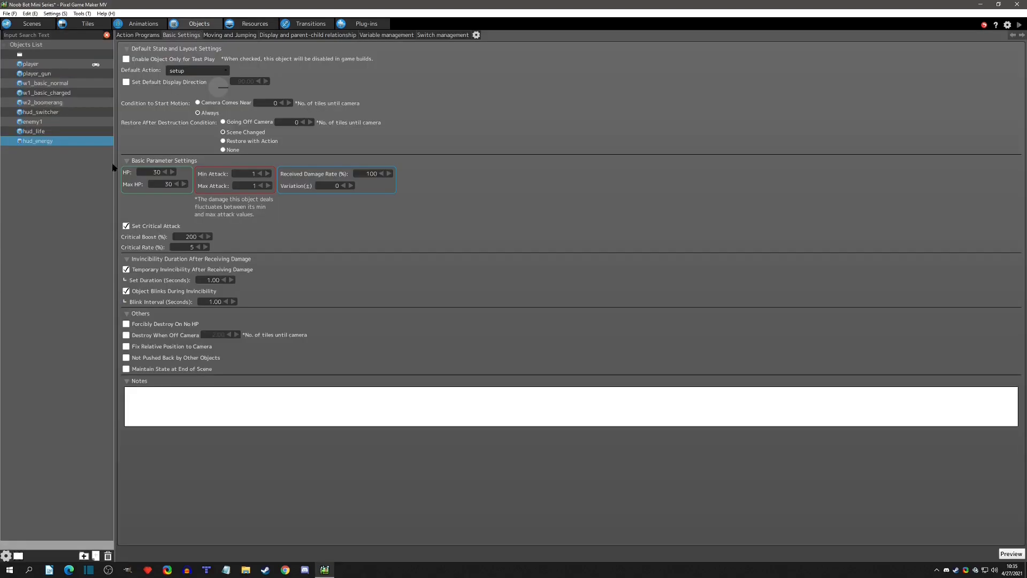
click(159, 185)
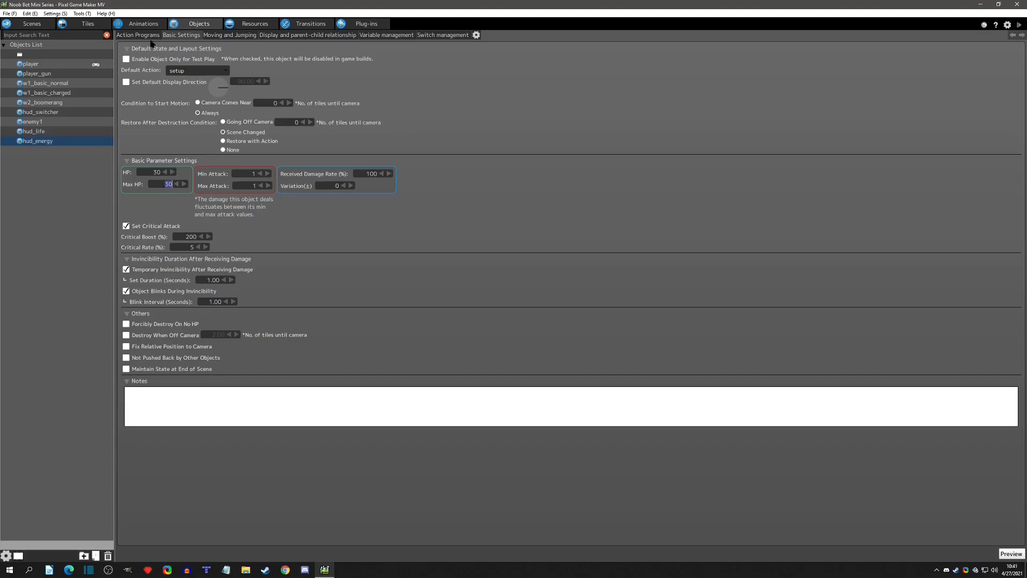
In hud_energy's action program, widen the processing action on both sides and place change hp beneath its left end.
click(142, 36)
middle_drag(498, 123, 463, 191)
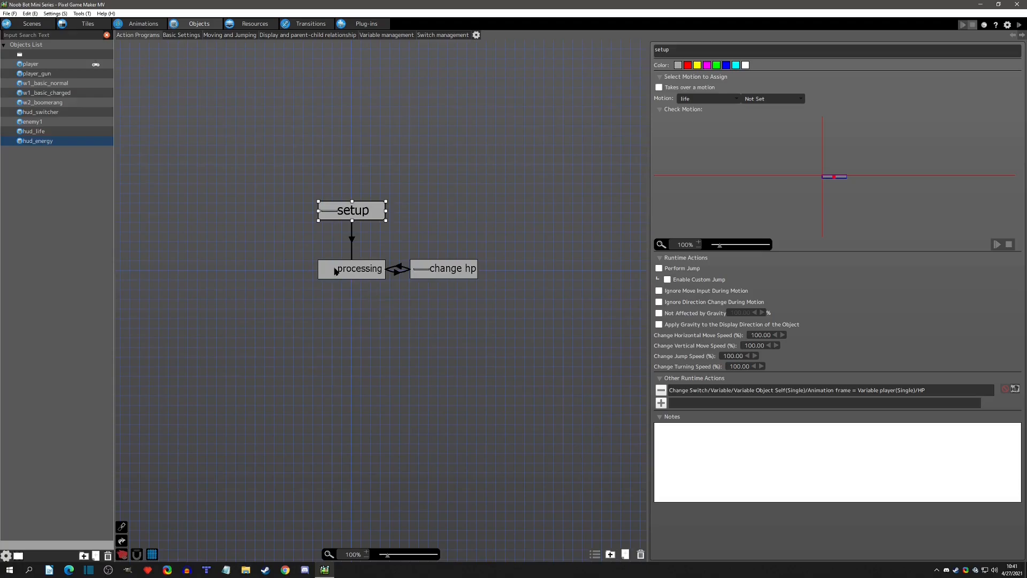
click(444, 269)
drag(442, 277, 301, 327)
click(319, 273)
drag(318, 271, 182, 270)
drag(386, 271, 527, 269)
drag(458, 269, 454, 273)
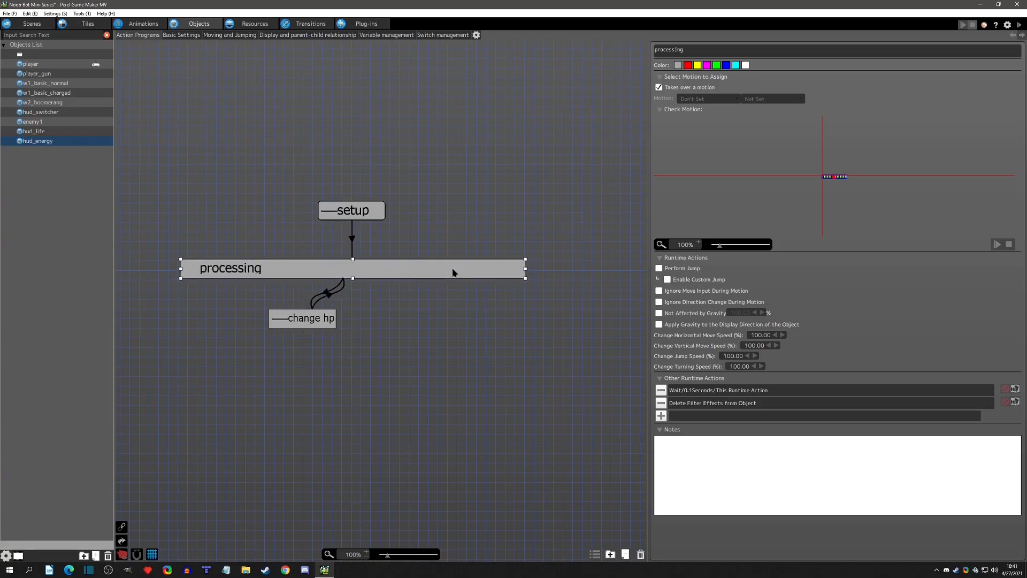
drag(309, 318, 220, 318)
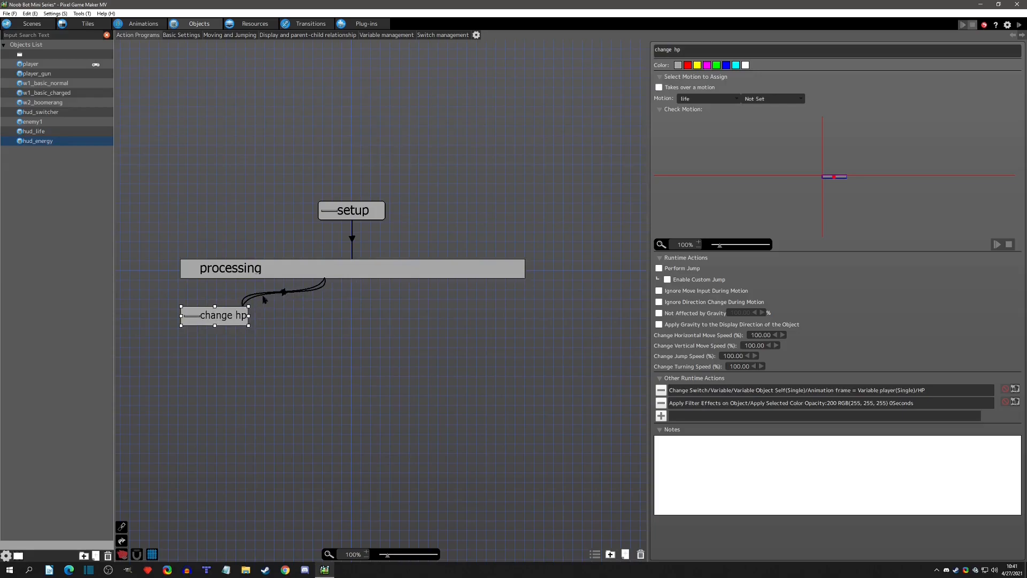
Rename the change hp action to change energy boomerang.
drag(683, 50, 571, 65)
text(change energy boomerang)
key(Return)
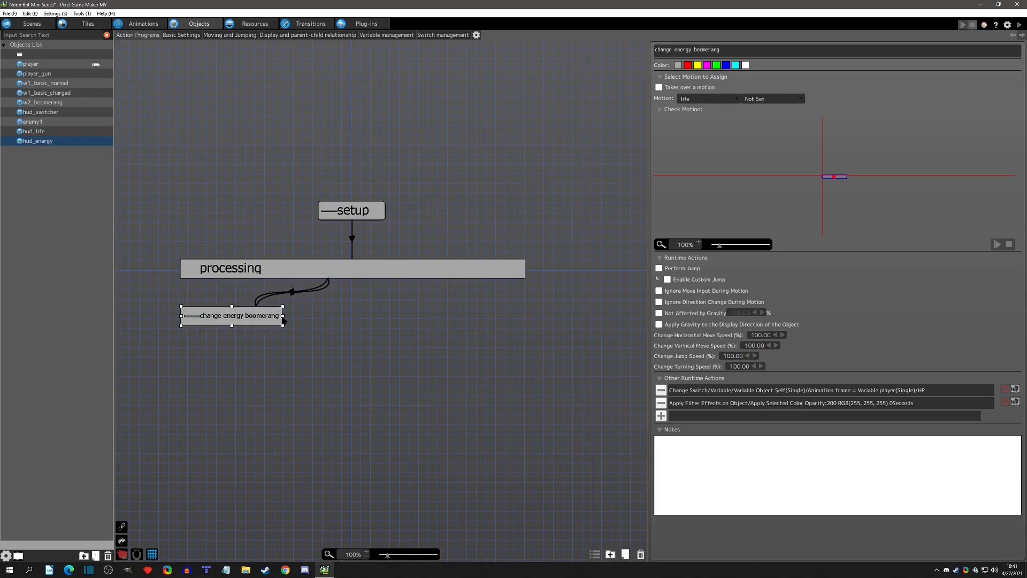
Assign the energy motion with the boomerang direction to the change energy boomerang action.
click(715, 99)
click(703, 126)
click(743, 99)
click(763, 120)
Set the setup action's motion to Don't Set and remove its animation frame runtime action.
click(257, 266)
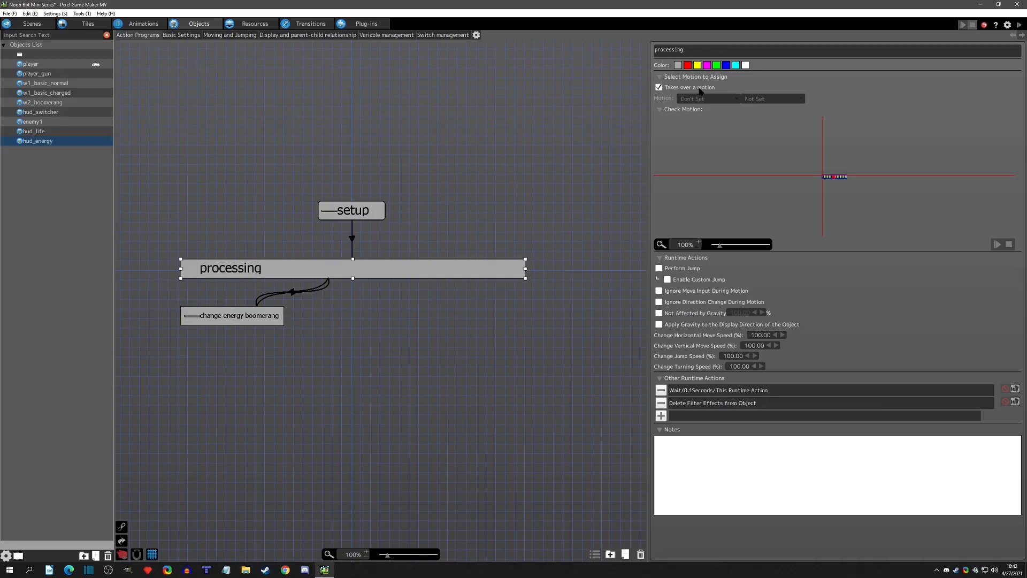
click(362, 217)
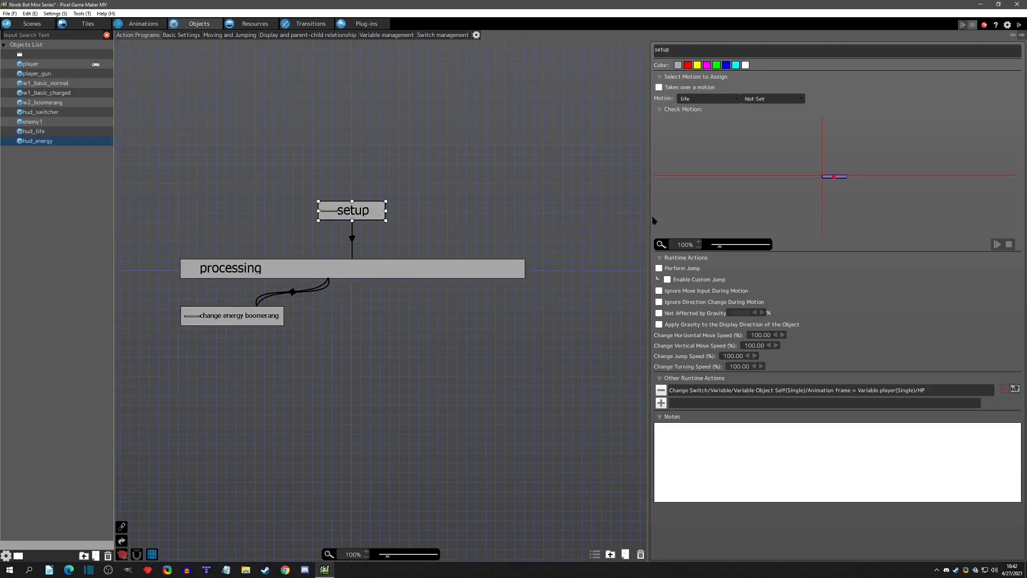
click(701, 100)
click(694, 101)
click(695, 99)
click(695, 108)
click(661, 389)
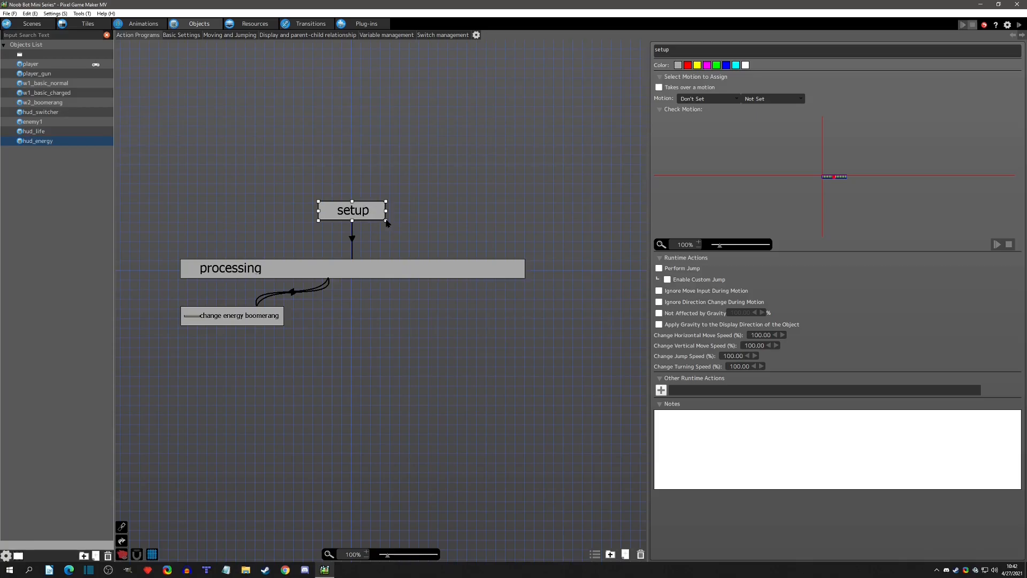
Straighten both links between processing and change energy boomerang by moving their ends on processing above the action.
click(357, 235)
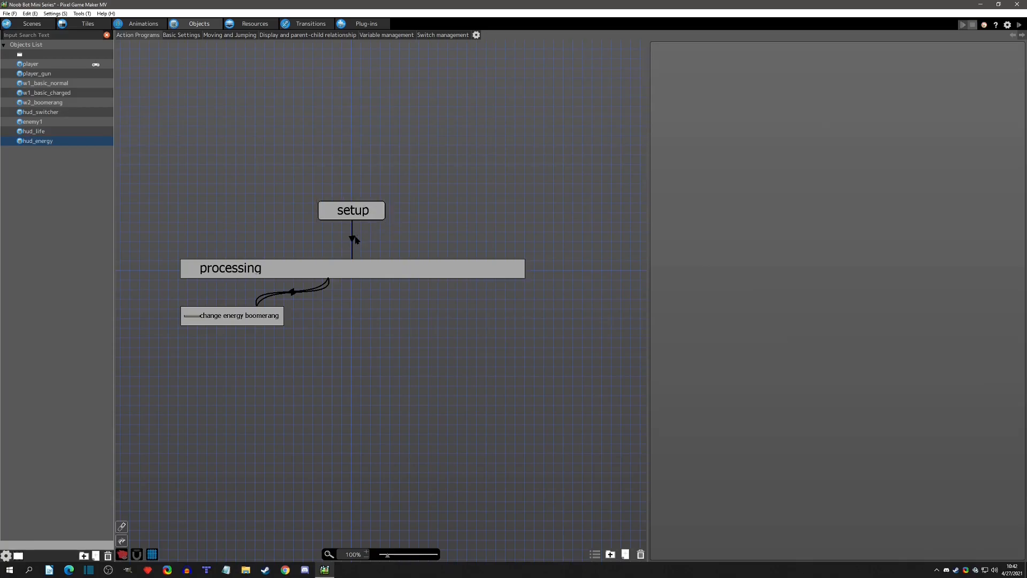
click(353, 239)
click(351, 282)
click(351, 278)
click(244, 312)
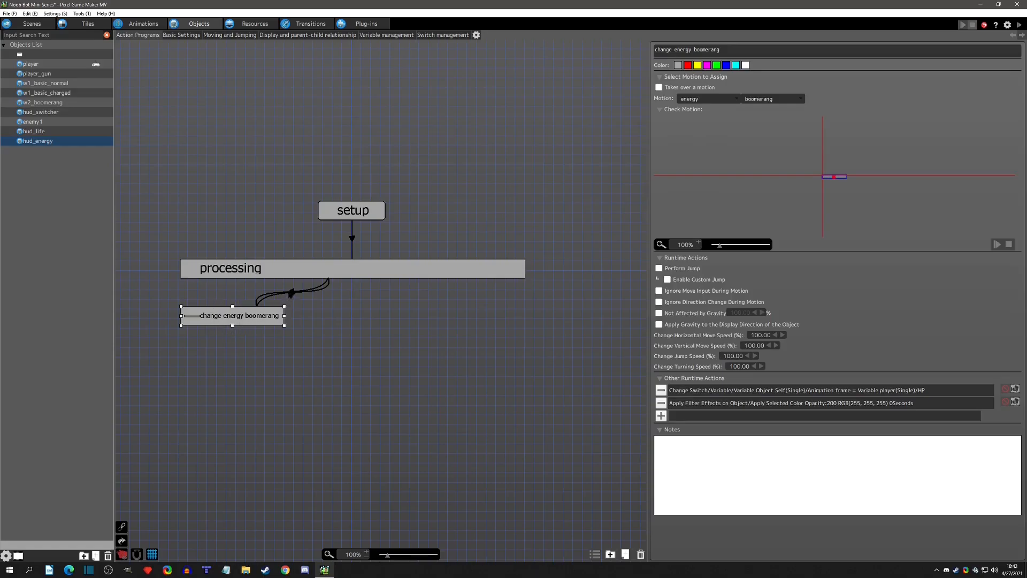
click(293, 291)
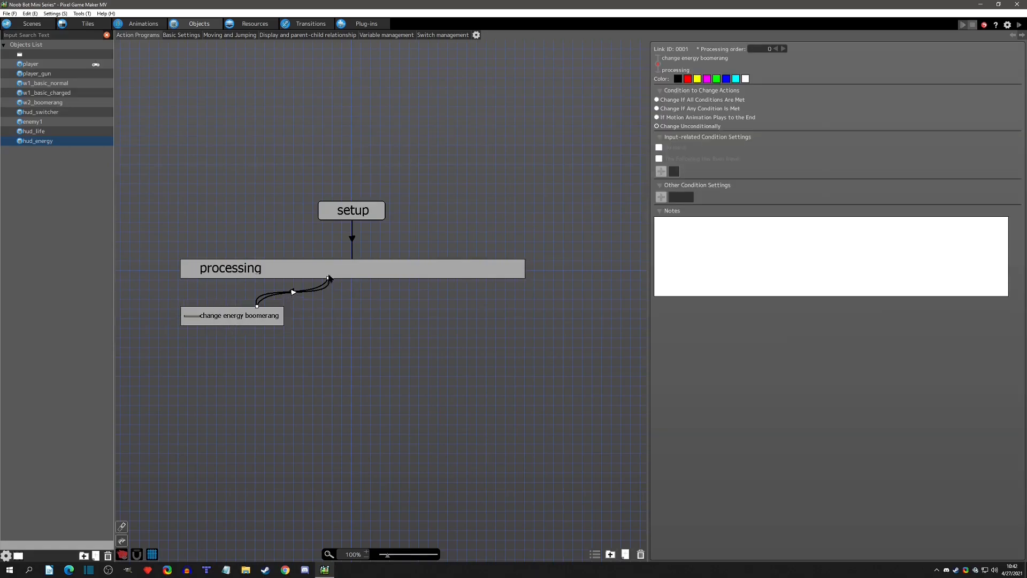
drag(328, 279, 224, 281)
click(316, 289)
drag(329, 279, 212, 281)
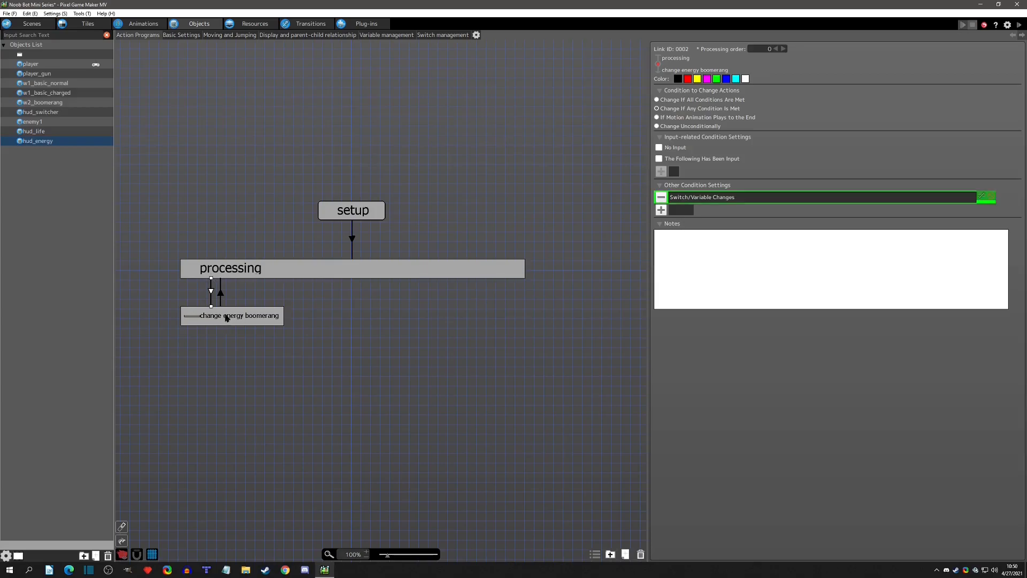
In the link condition from processing to change energy boomerang, compare the animation frame with Object Self's HP instead of the player's.
double_click(711, 199)
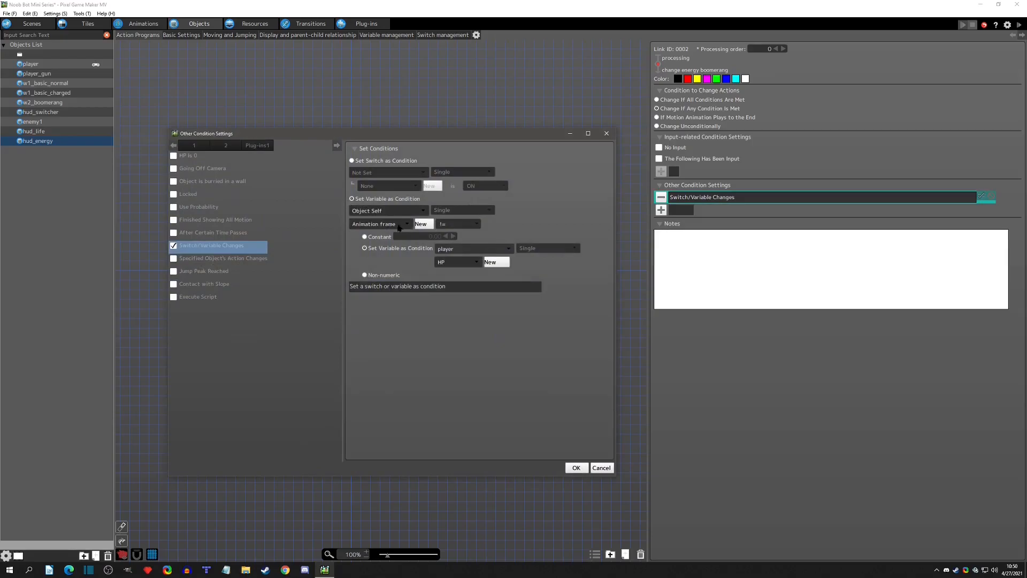
click(453, 250)
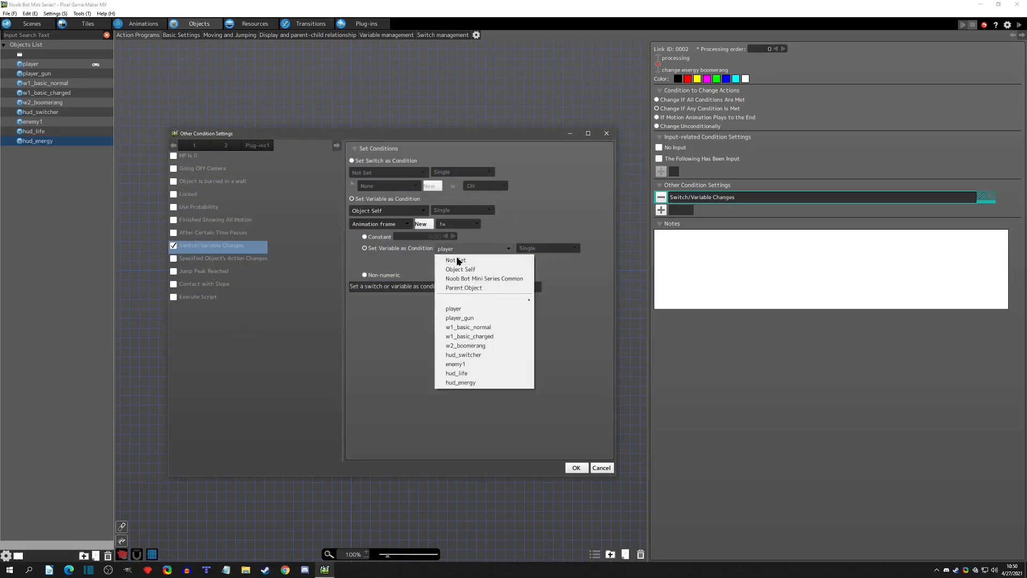
click(457, 262)
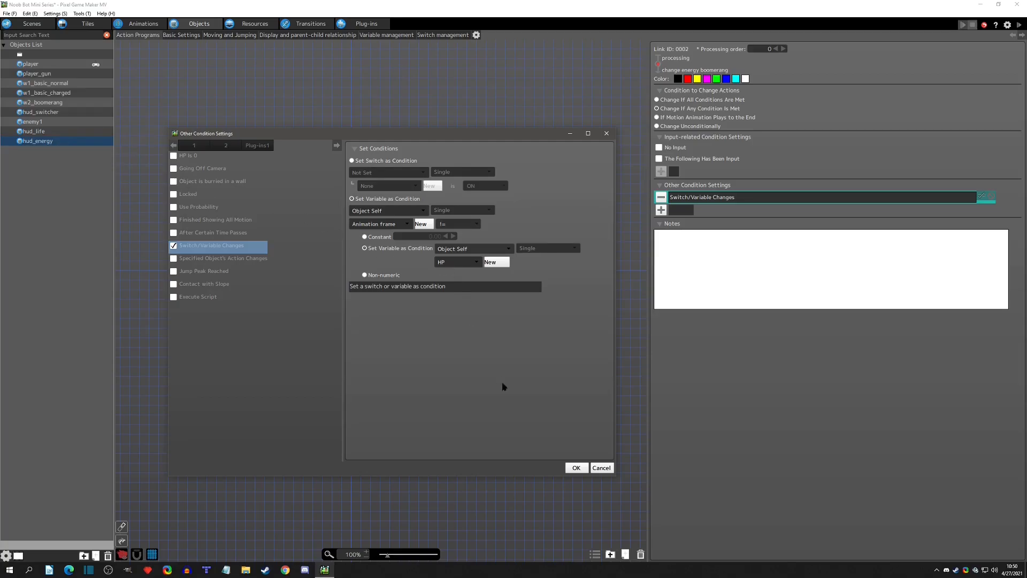
click(576, 467)
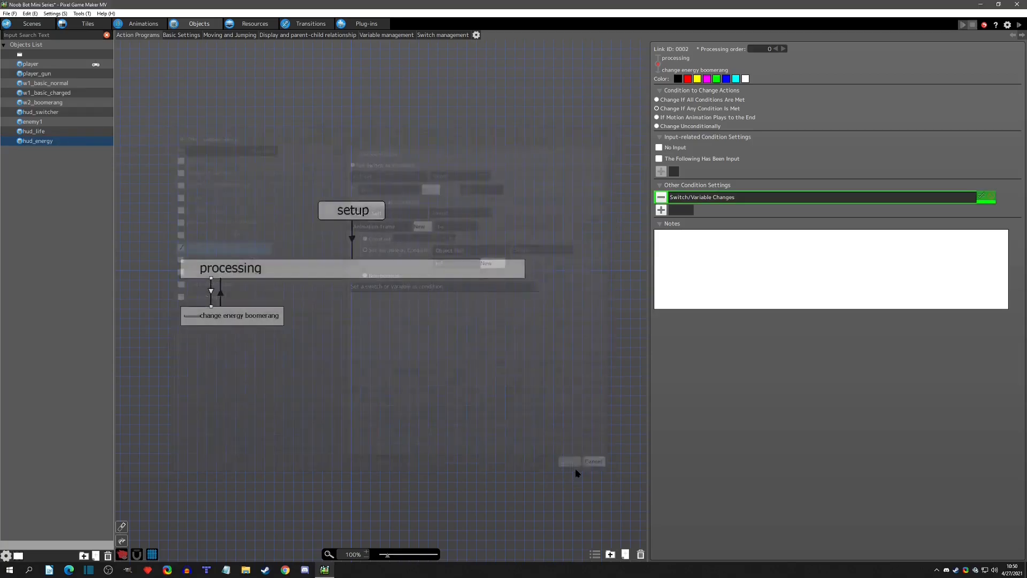
Add a second variable condition to the link from processing to change energy boomerang: the project variable CurrentWeapon = constant 1.
click(663, 211)
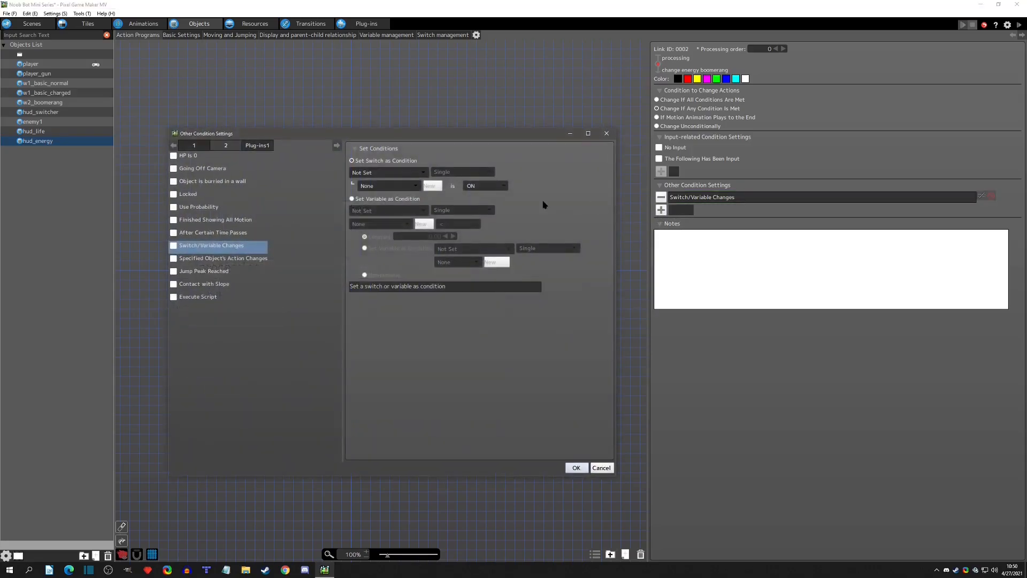
click(173, 245)
click(385, 199)
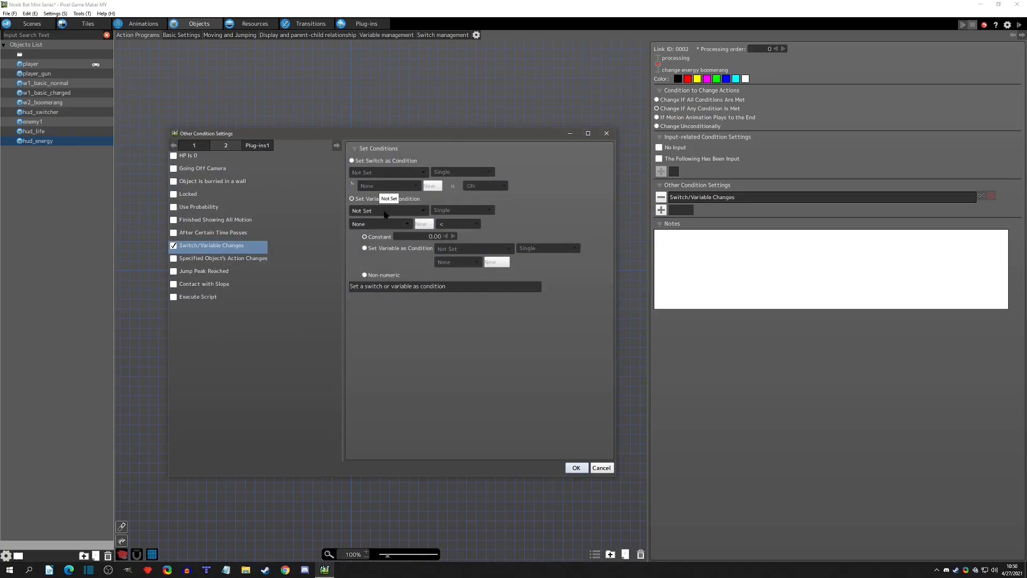
click(384, 214)
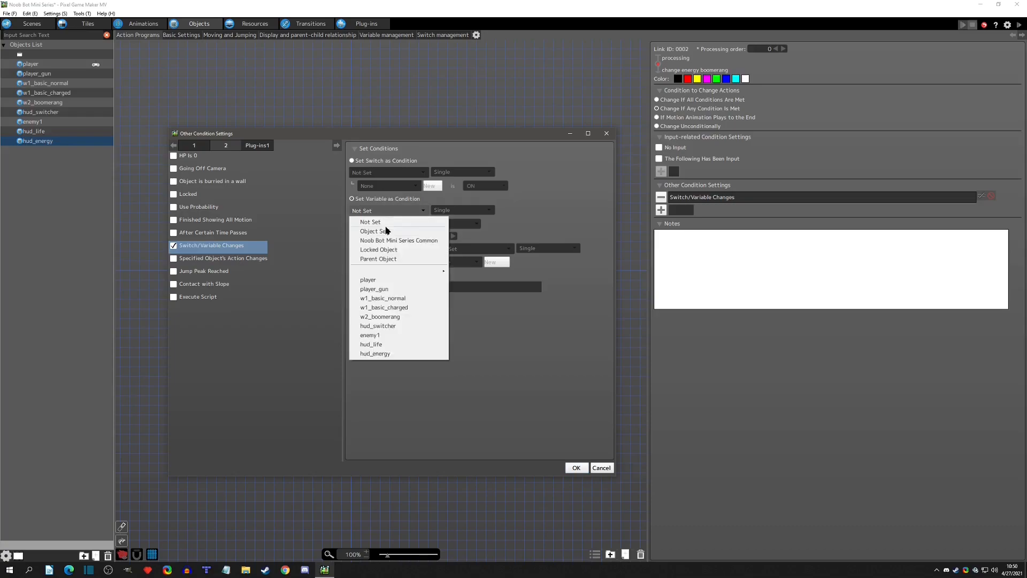
click(385, 242)
click(382, 224)
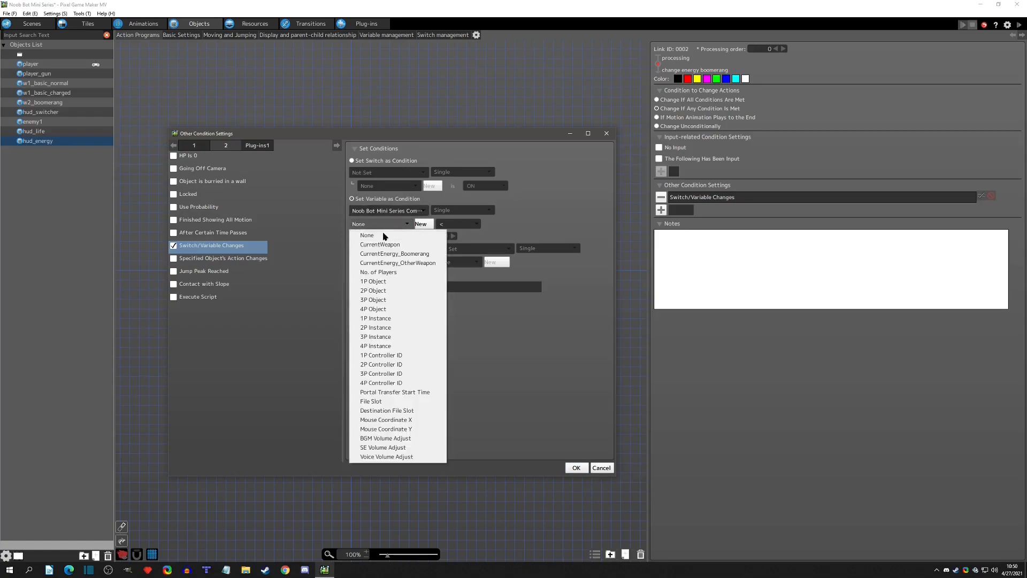
click(385, 246)
click(448, 224)
click(447, 253)
drag(425, 239, 482, 241)
text(1)
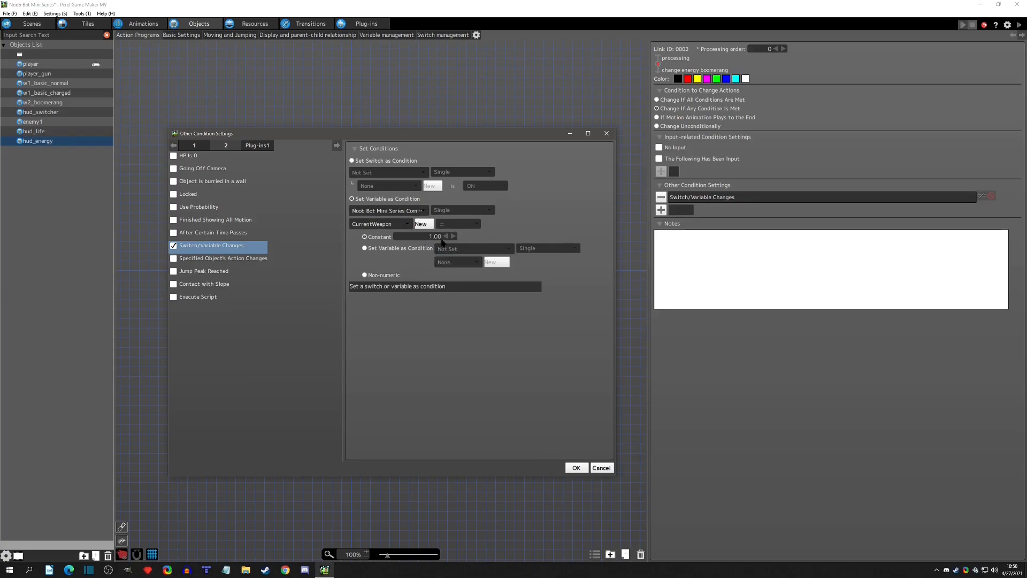
click(576, 468)
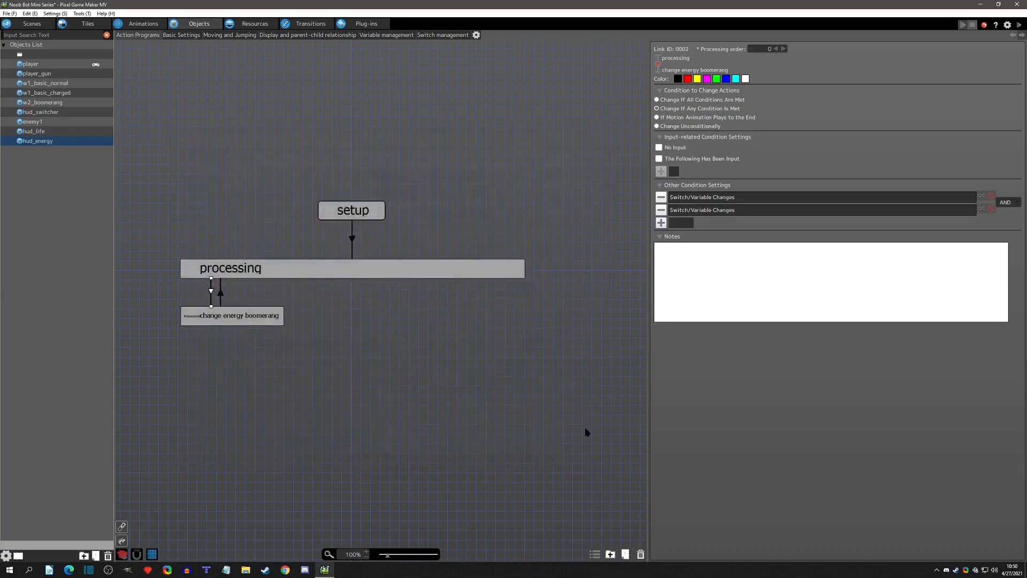
Check the weapon numbers in the CurrentWeapon variable's notes against the link's CurrentWeapon condition.
click(254, 23)
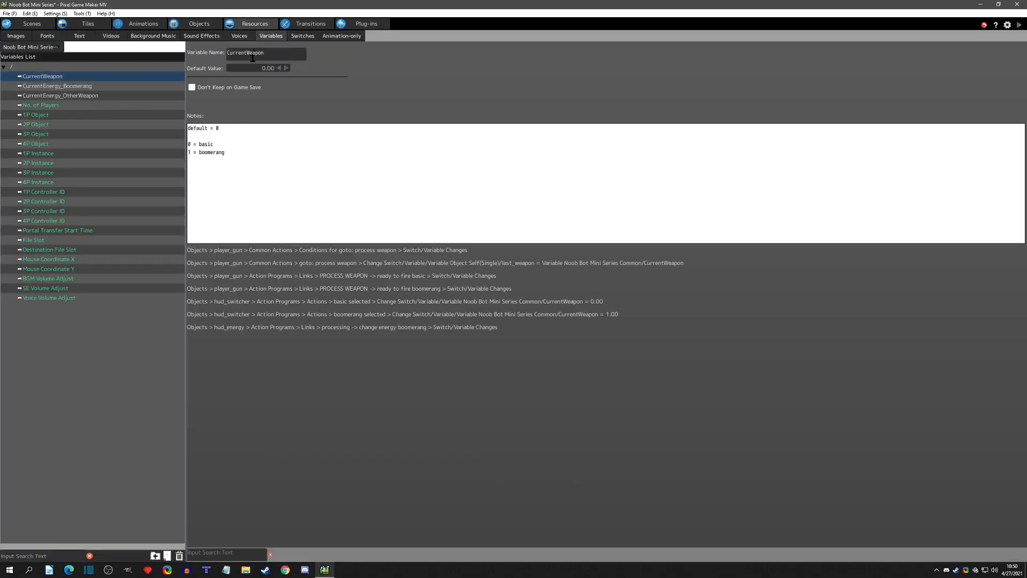
click(239, 151)
click(190, 23)
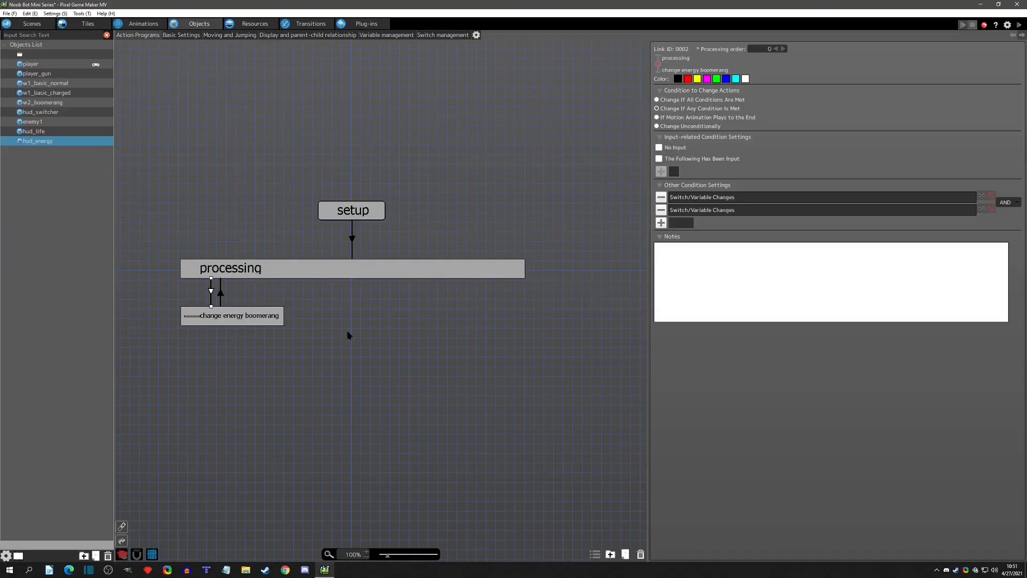
double_click(727, 212)
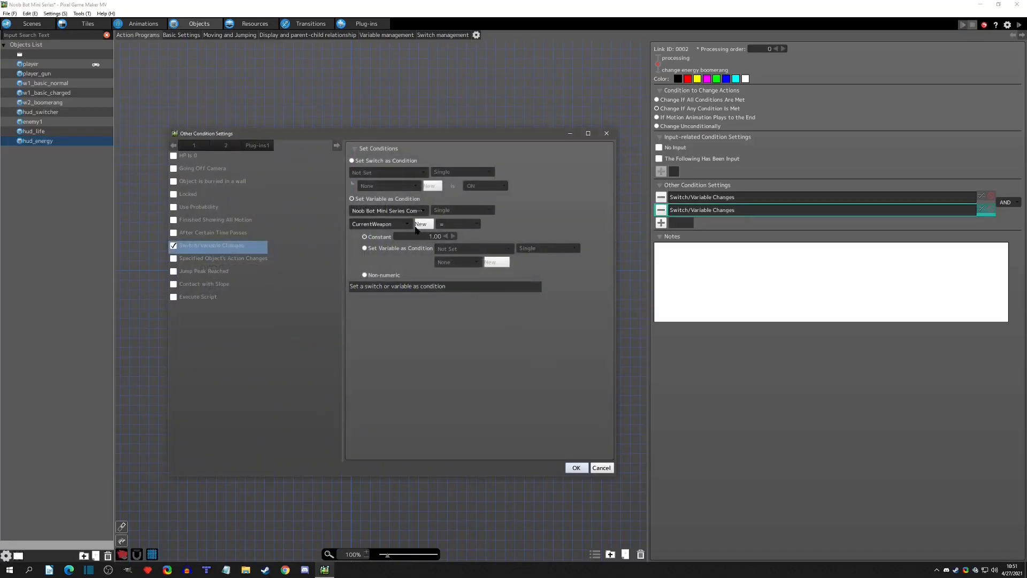
click(606, 133)
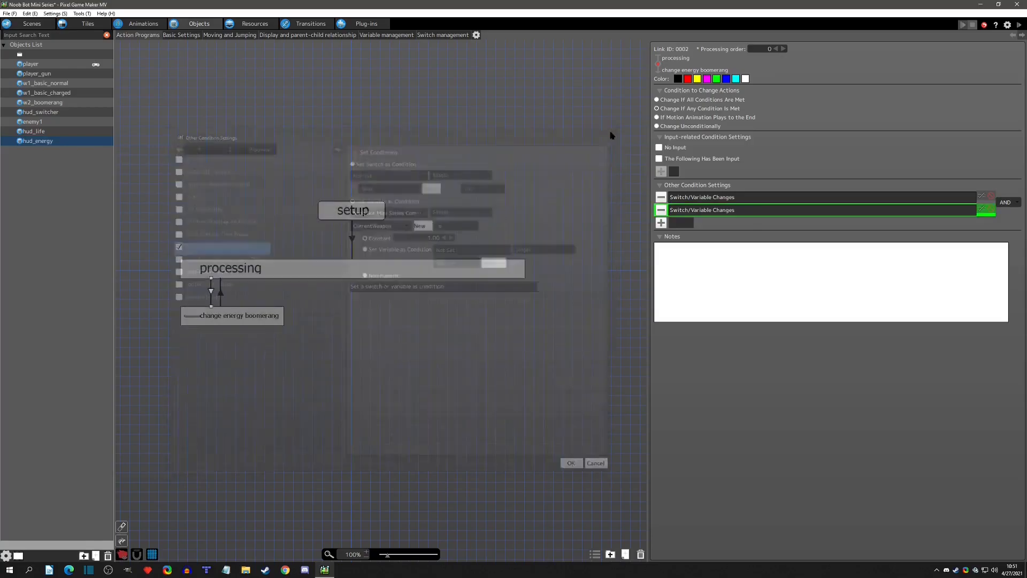
In the change energy boomerang action, set the animation frame from Object Self's HP instead of the player's.
click(223, 319)
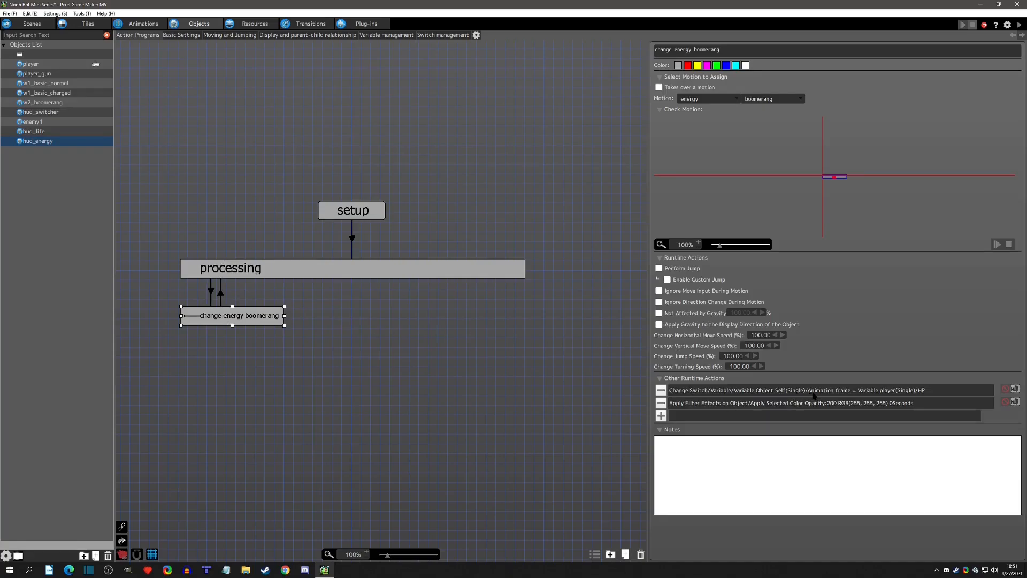
double_click(888, 392)
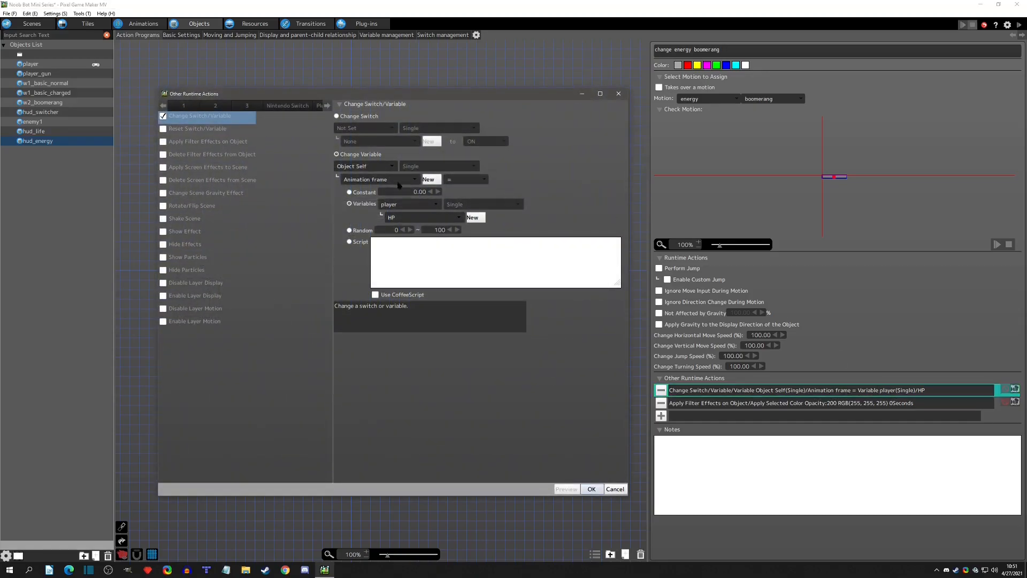
click(395, 205)
click(408, 222)
click(593, 489)
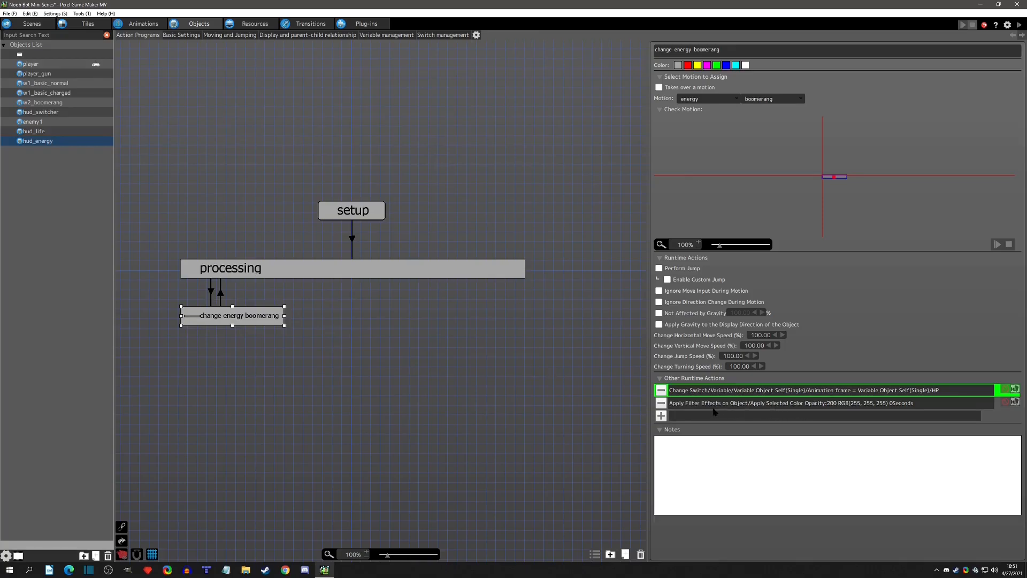
Remove the filter effect from change energy boomerang, and the wait and delete filter runtime actions from processing.
click(666, 404)
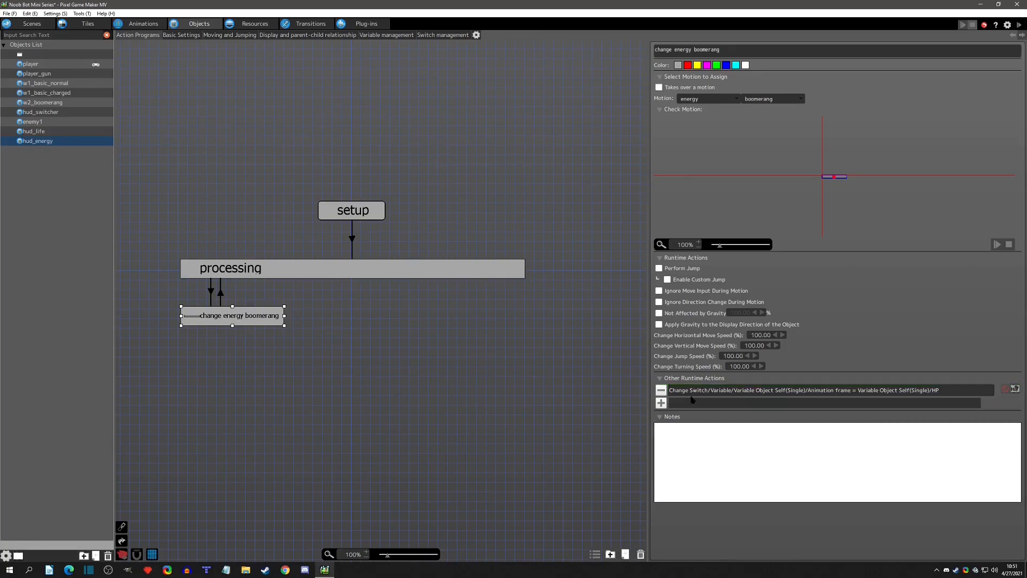
click(341, 269)
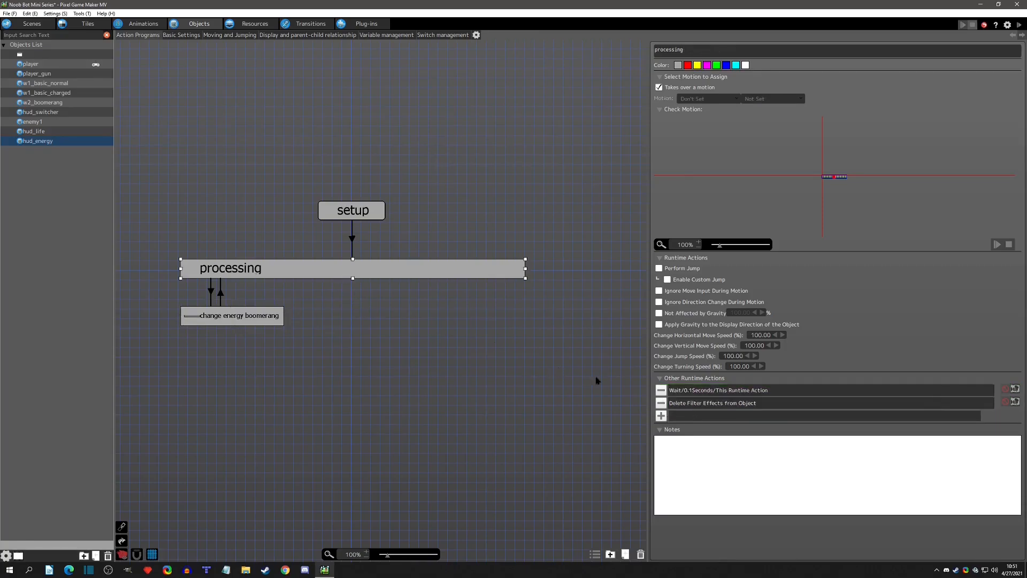
click(661, 390)
click(661, 390)
Review hud_energy's return link, processing action and basic HP settings, and the CurrentEnergy_Boomerang variable's default value.
click(240, 318)
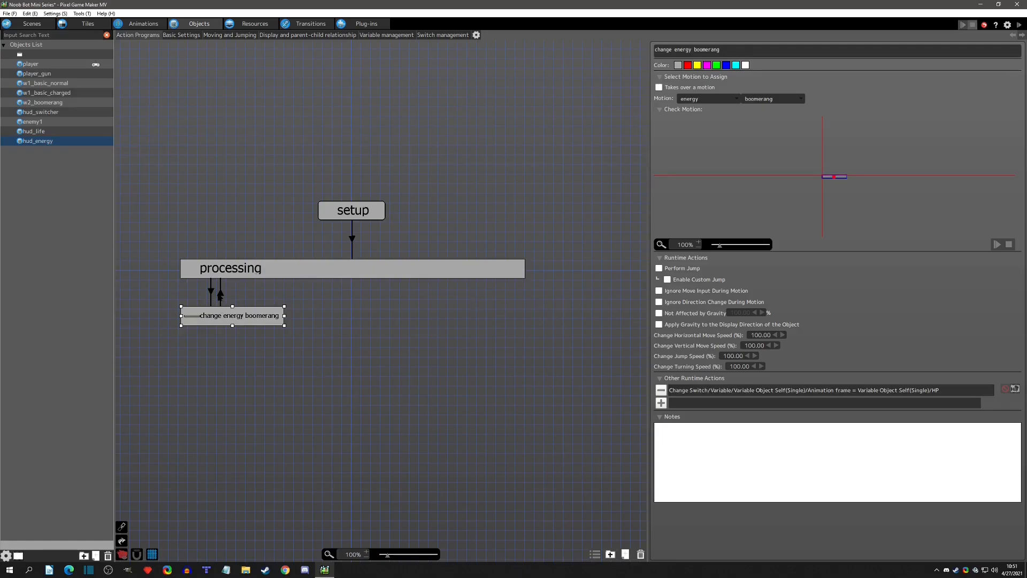
click(220, 296)
click(221, 295)
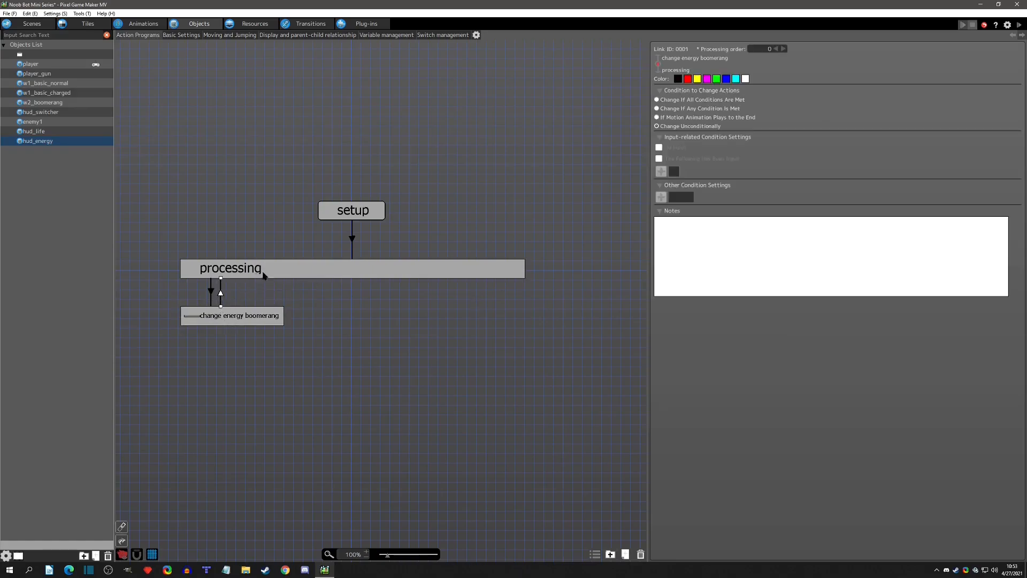
click(244, 271)
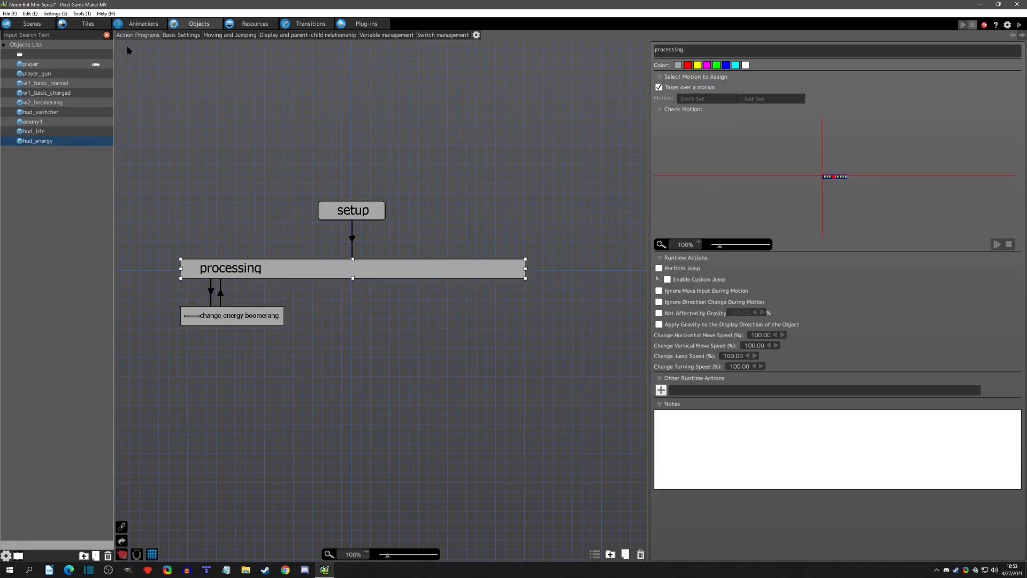
click(188, 37)
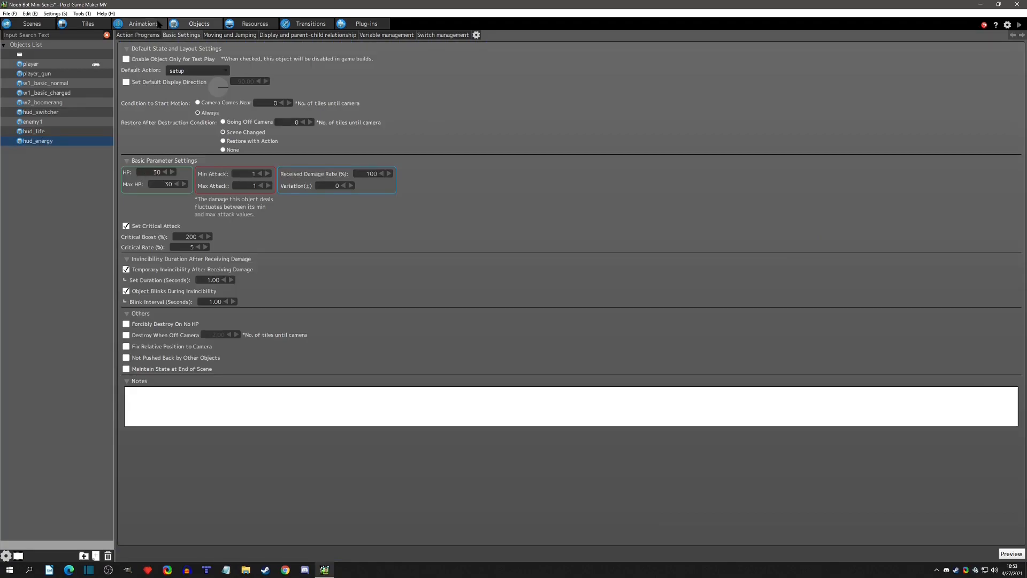
click(144, 35)
click(222, 323)
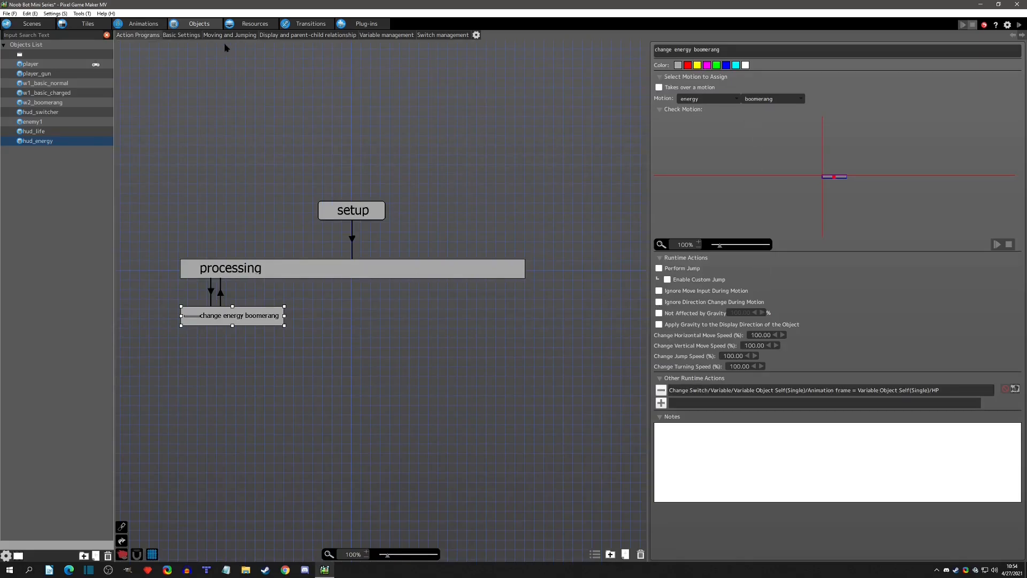
click(245, 22)
click(47, 89)
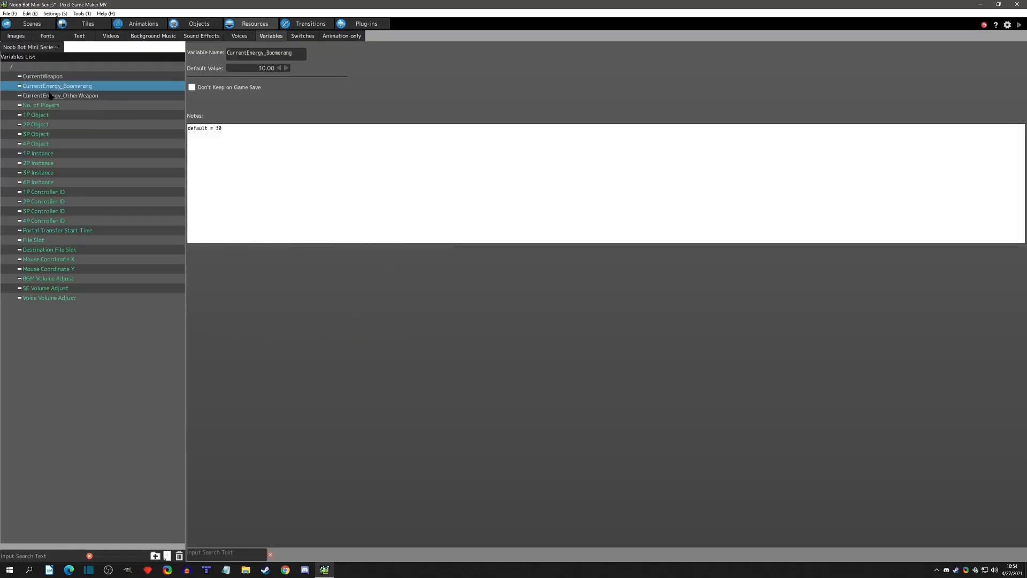
click(189, 25)
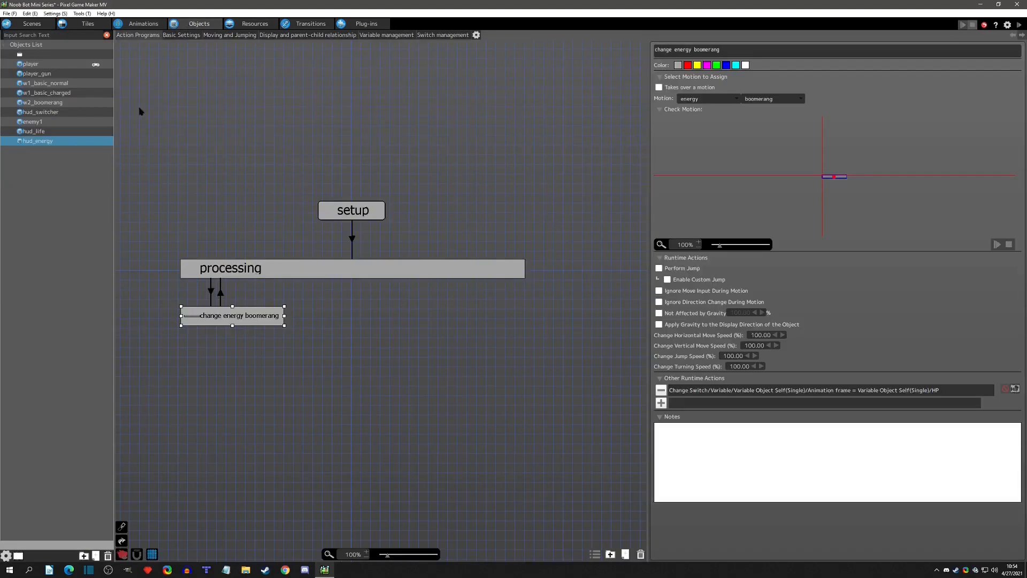
click(181, 35)
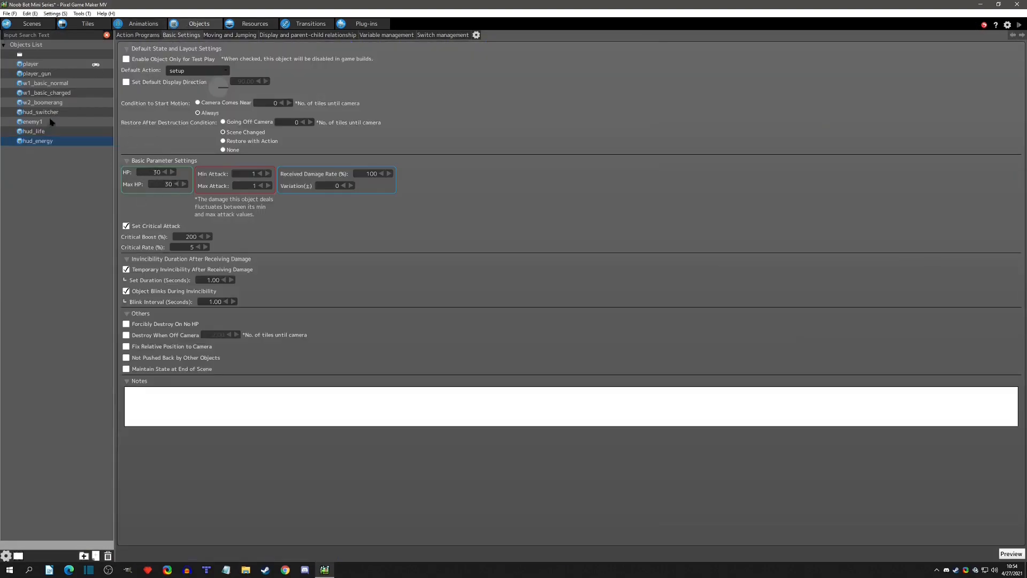
Move hud_switcher below hud_life in the objects list and set its basic selected and boomerang selected motions to Don't Set.
drag(41, 114, 55, 137)
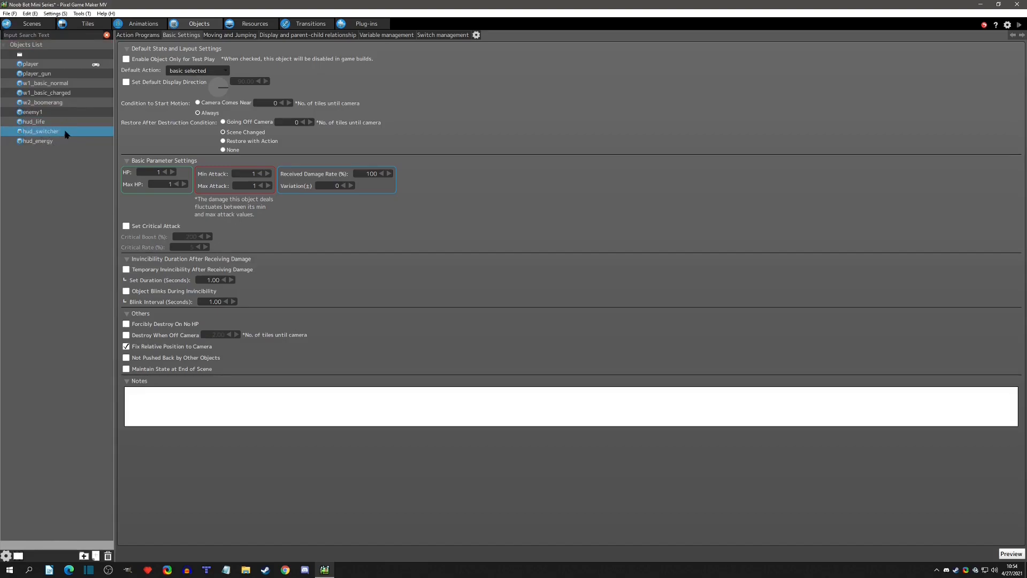
click(139, 35)
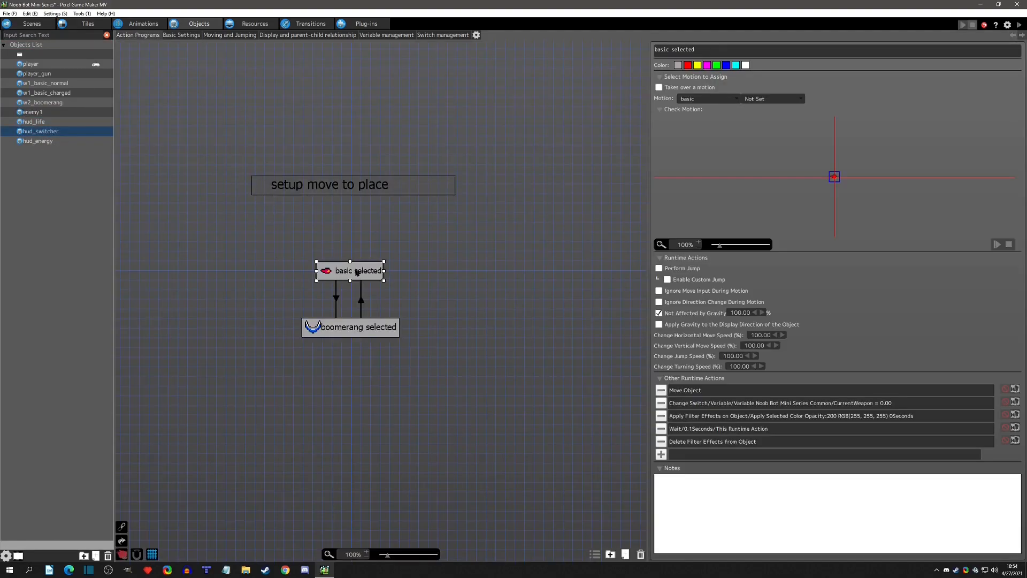
click(707, 99)
click(695, 108)
click(375, 323)
click(713, 100)
click(703, 112)
Remove the move, filter effect, wait and delete filter runtime actions from basic selected and boomerang selected, keeping only the CurrentWeapon change.
click(377, 276)
click(661, 390)
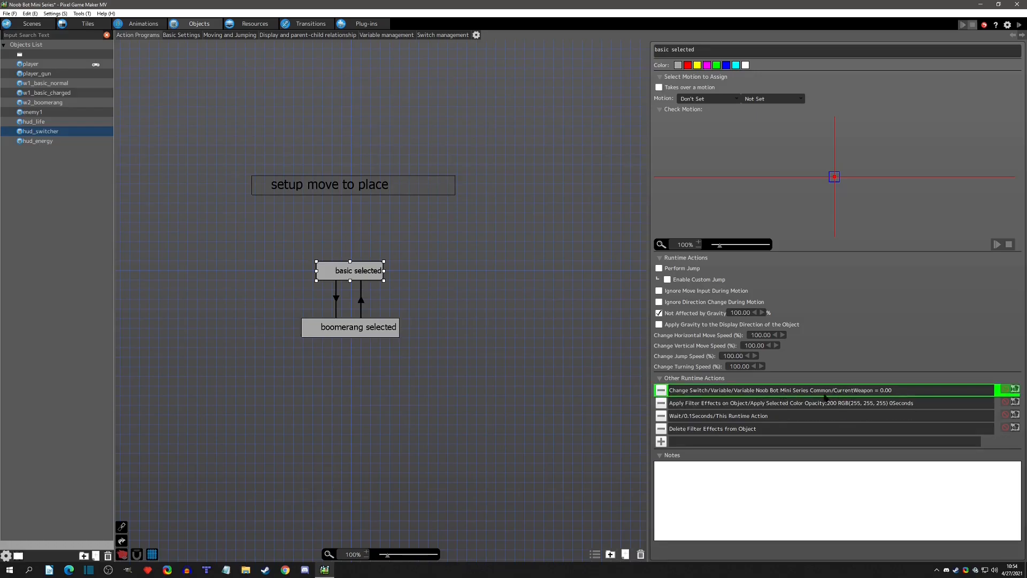
click(661, 403)
click(661, 403)
click(661, 403)
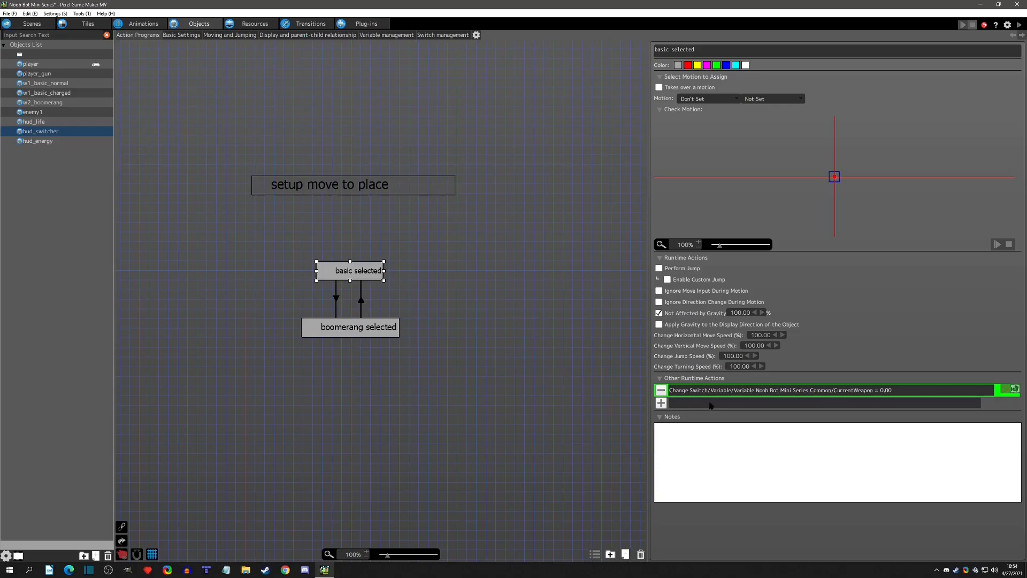
click(369, 322)
click(661, 390)
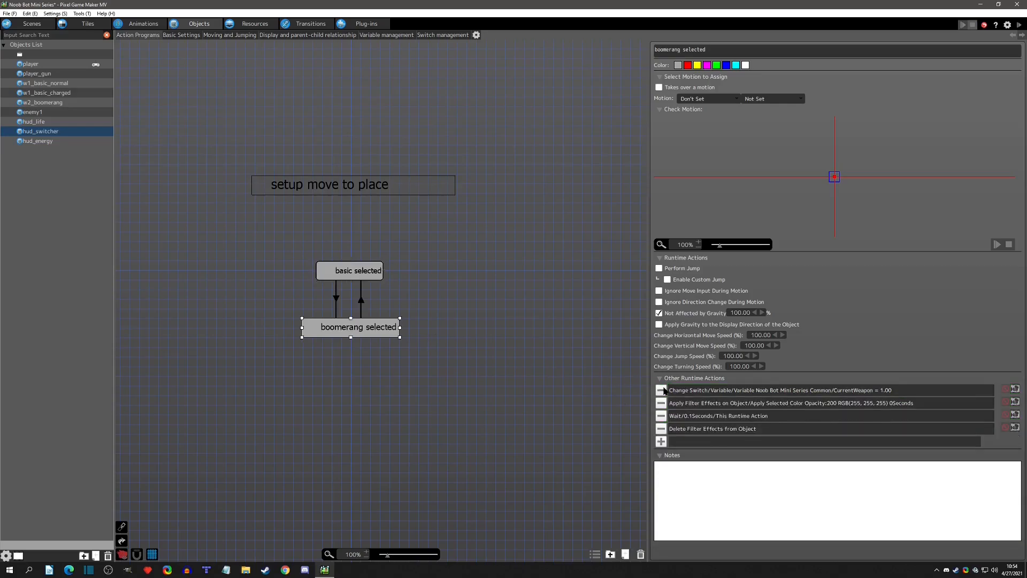
click(661, 403)
click(661, 402)
click(661, 402)
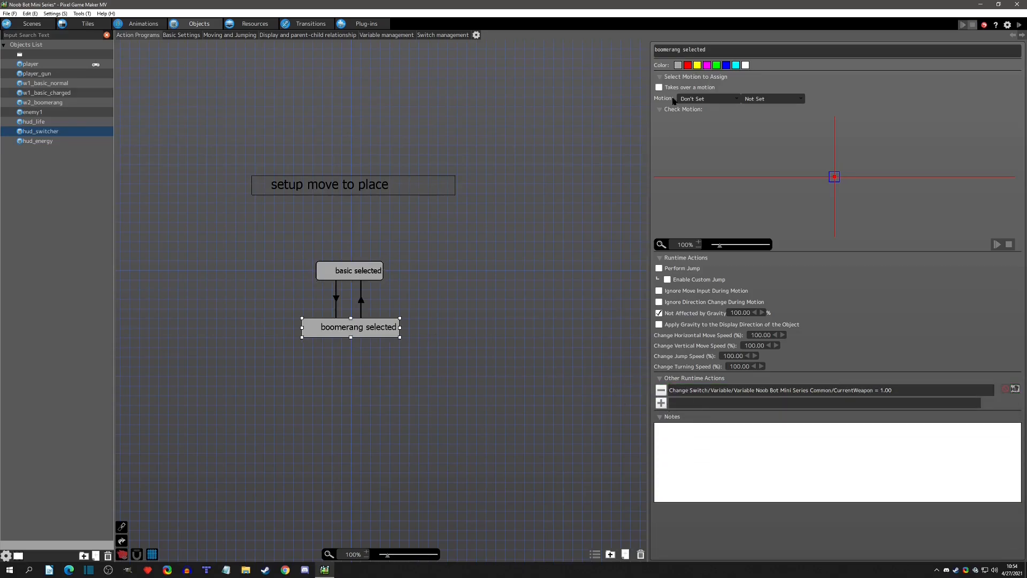
Review the CurrentWeapon changes in hud_switcher's basic selected and boomerang selected actions, and return to the hud_energy object.
click(375, 268)
click(50, 133)
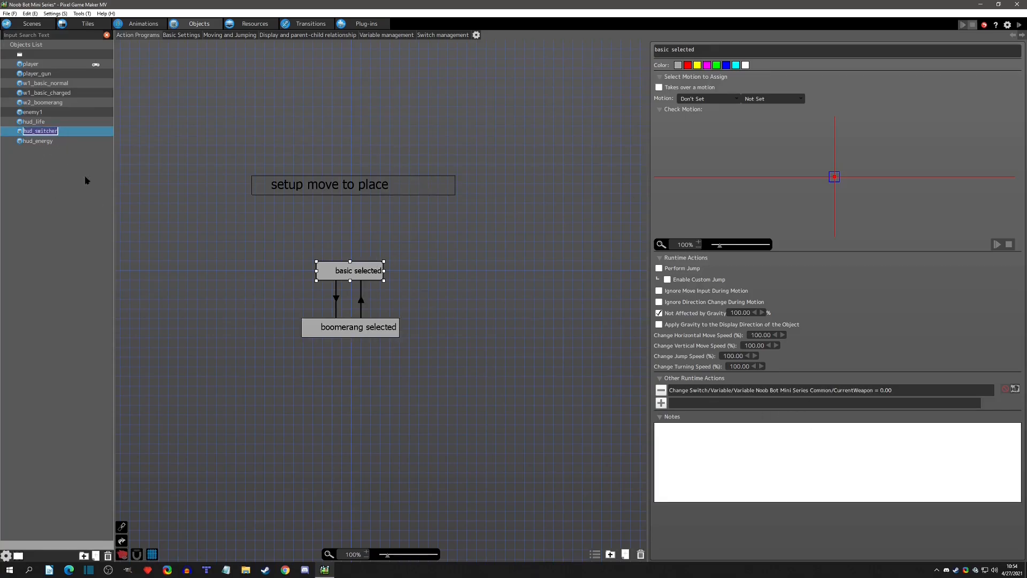
click(783, 398)
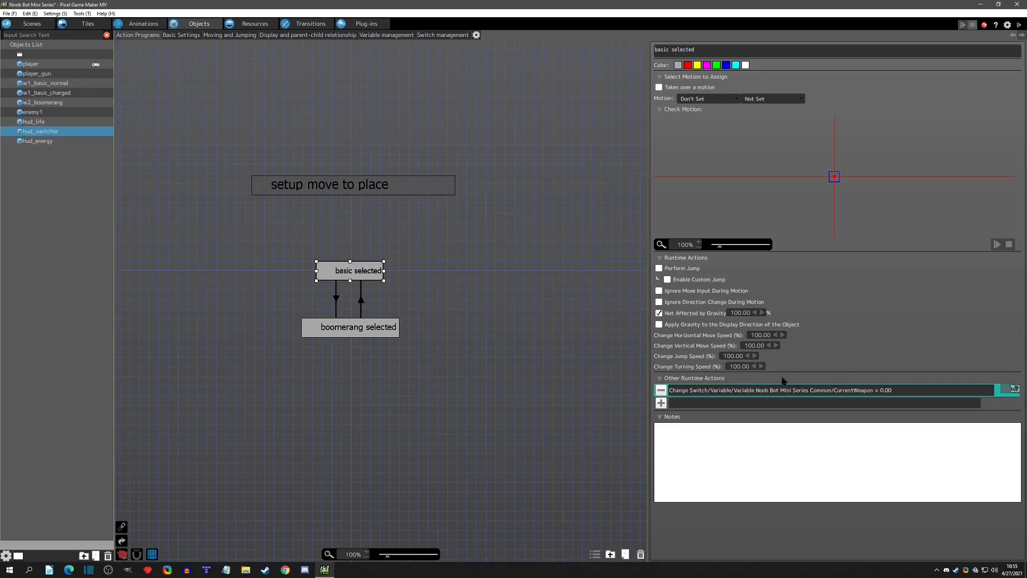
click(356, 327)
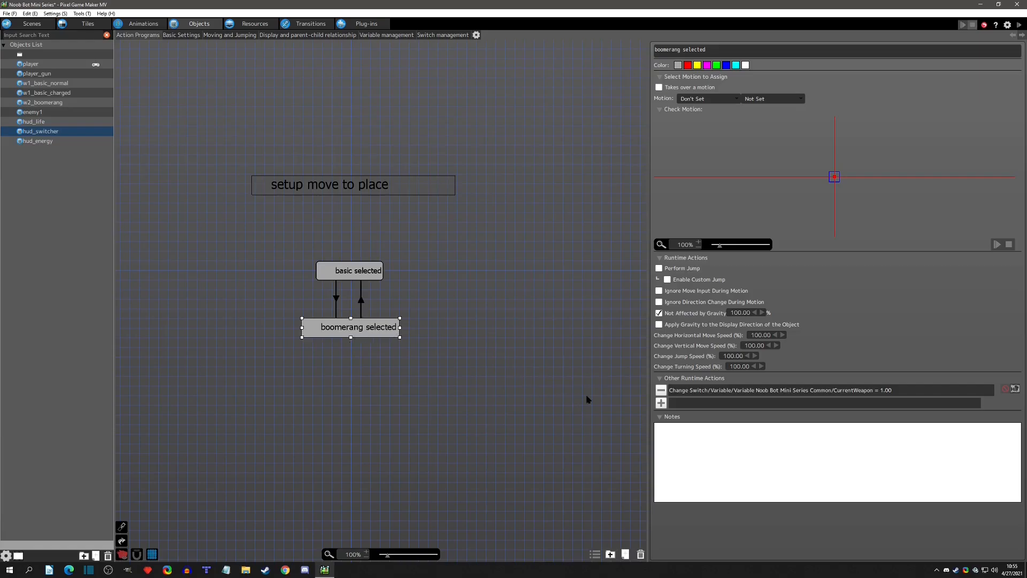
click(351, 271)
click(353, 332)
click(660, 403)
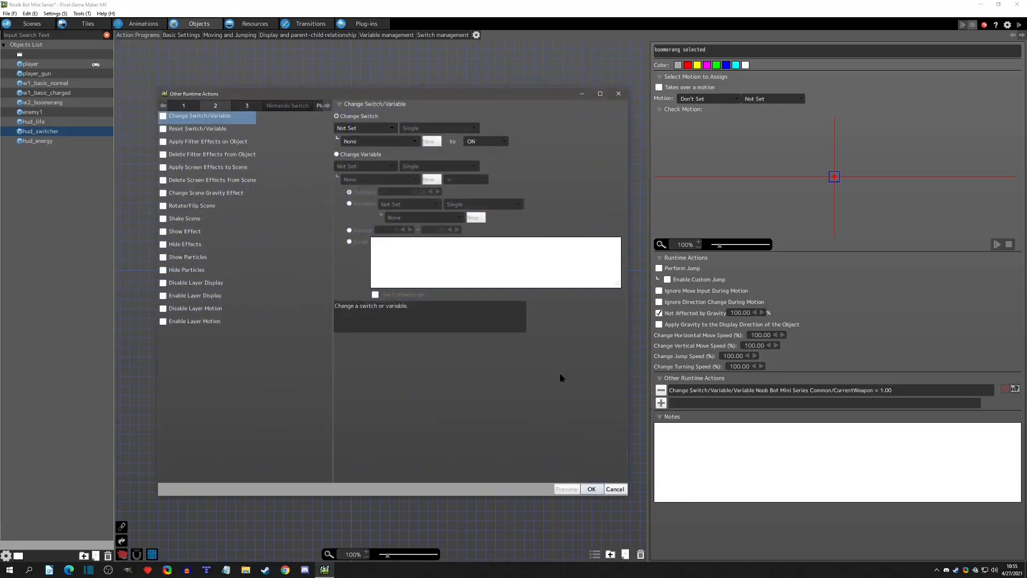
click(618, 94)
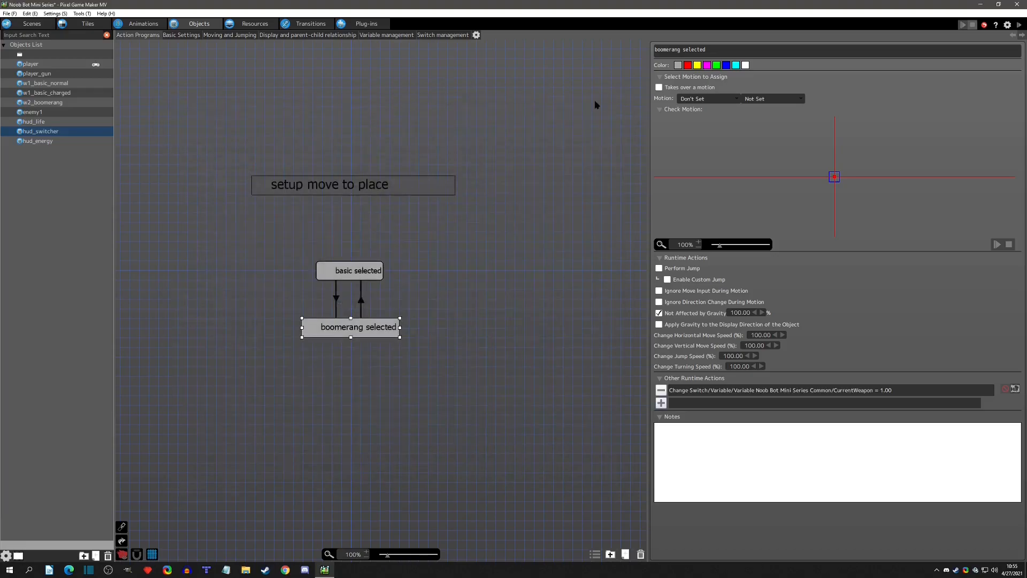
click(61, 142)
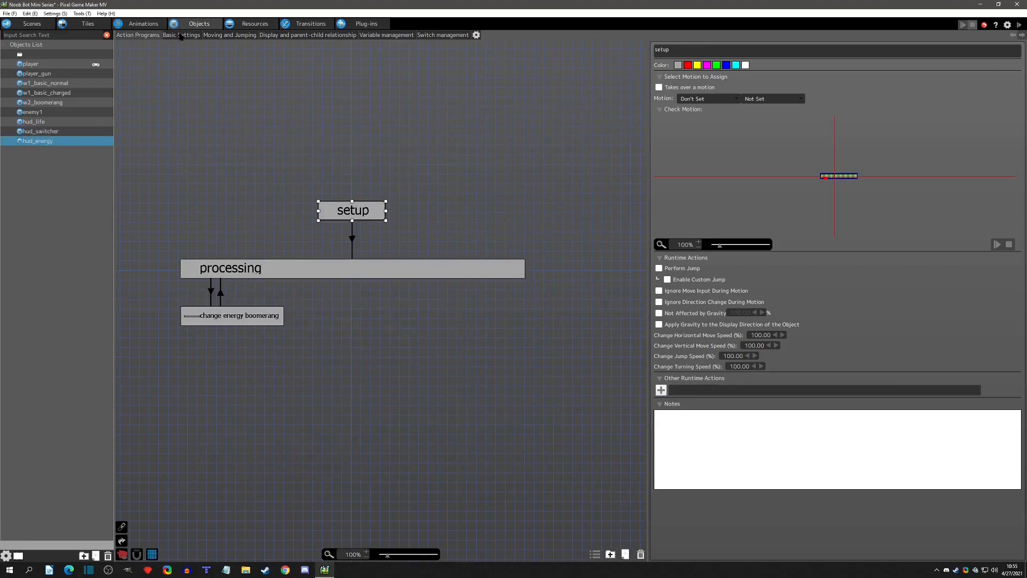
Review hud_energy's HP and Max HP in its basic parameter settings.
click(181, 34)
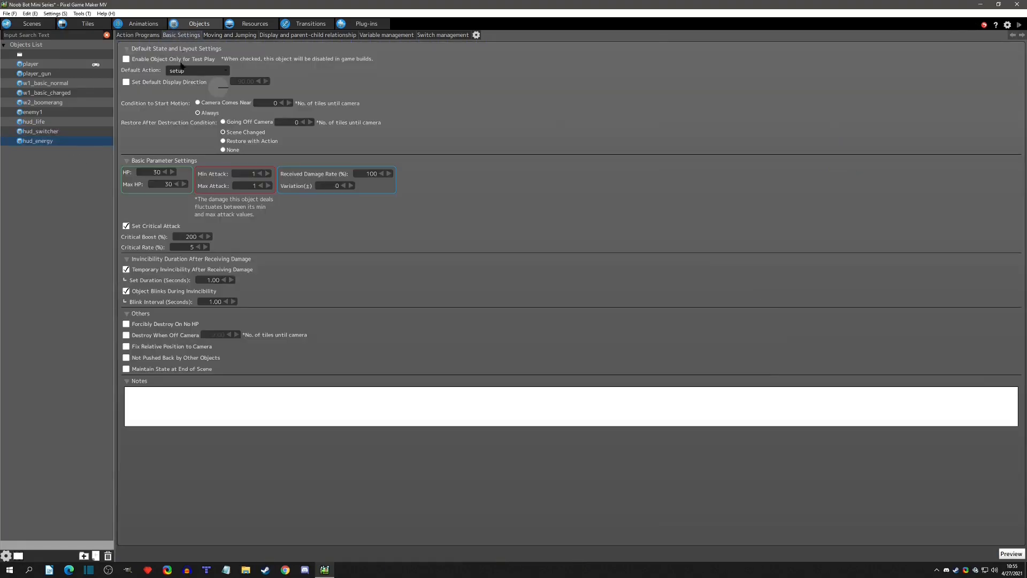
double_click(157, 172)
click(192, 163)
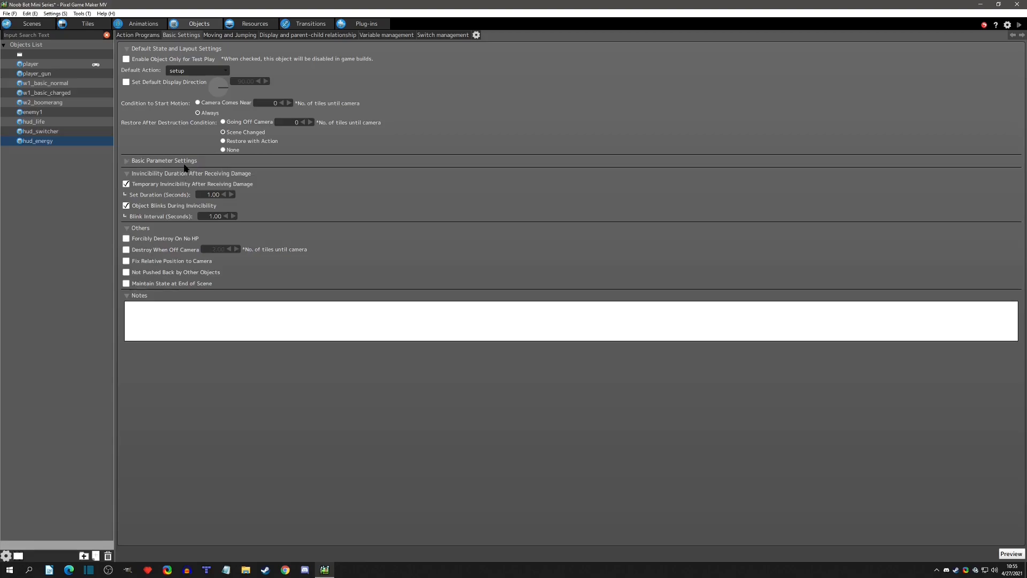
click(184, 166)
double_click(146, 173)
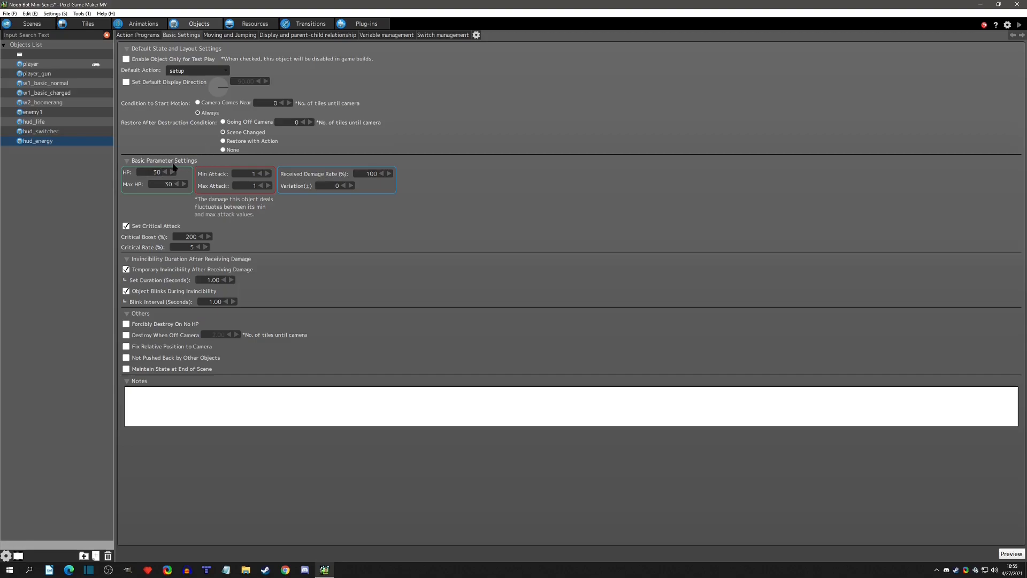
In hud_switcher's boomerang selected action, start a Change Switch/Variable runtime action that changes hud_energy's HP variable.
click(46, 132)
click(148, 38)
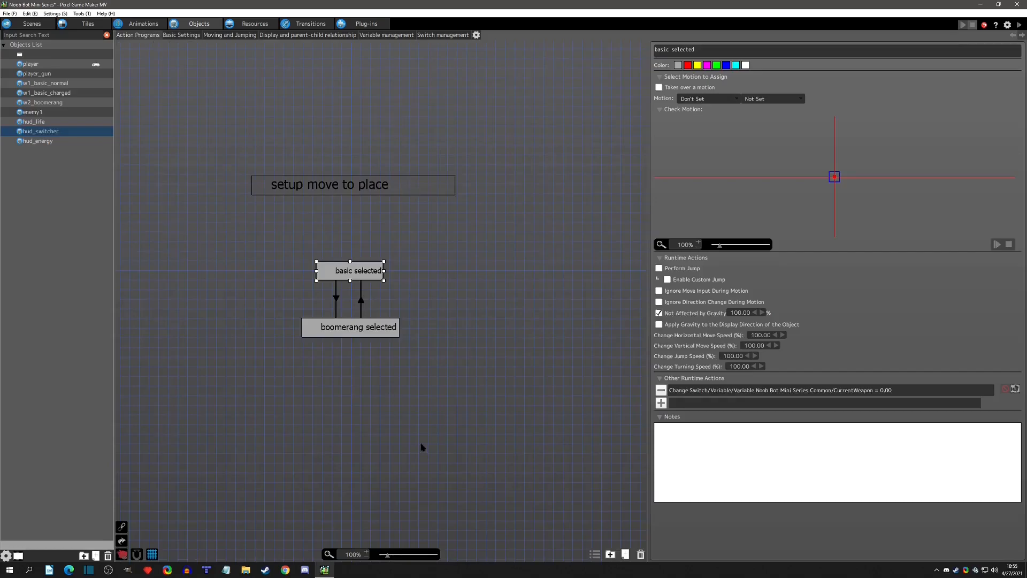
click(393, 333)
click(661, 402)
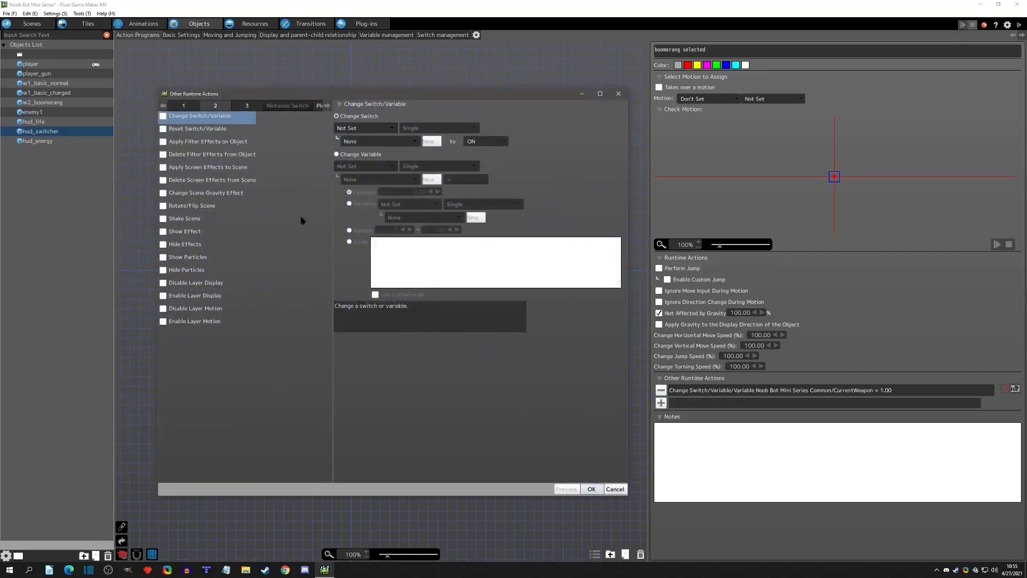
click(163, 116)
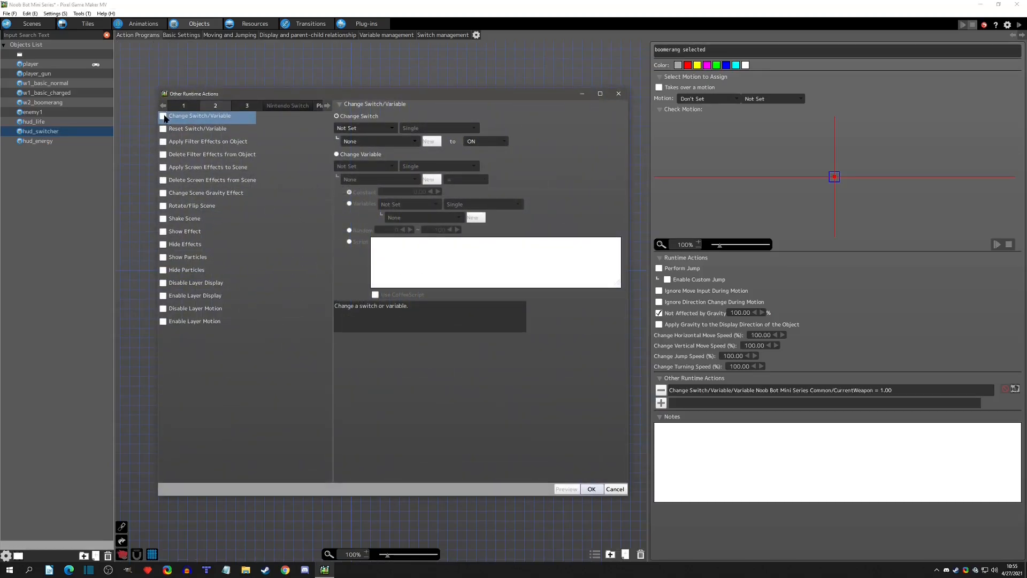
click(355, 155)
click(363, 166)
click(368, 188)
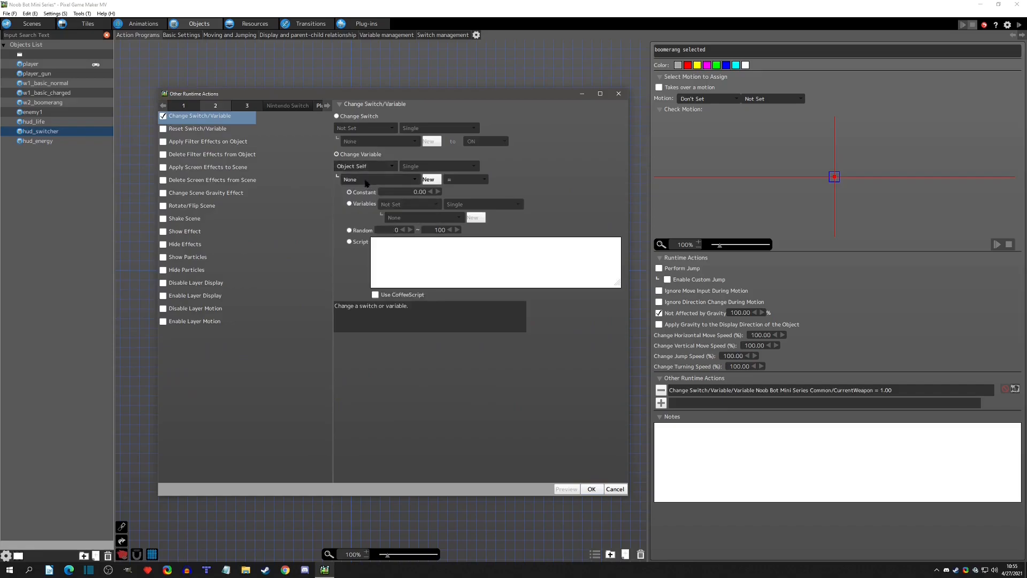
click(365, 168)
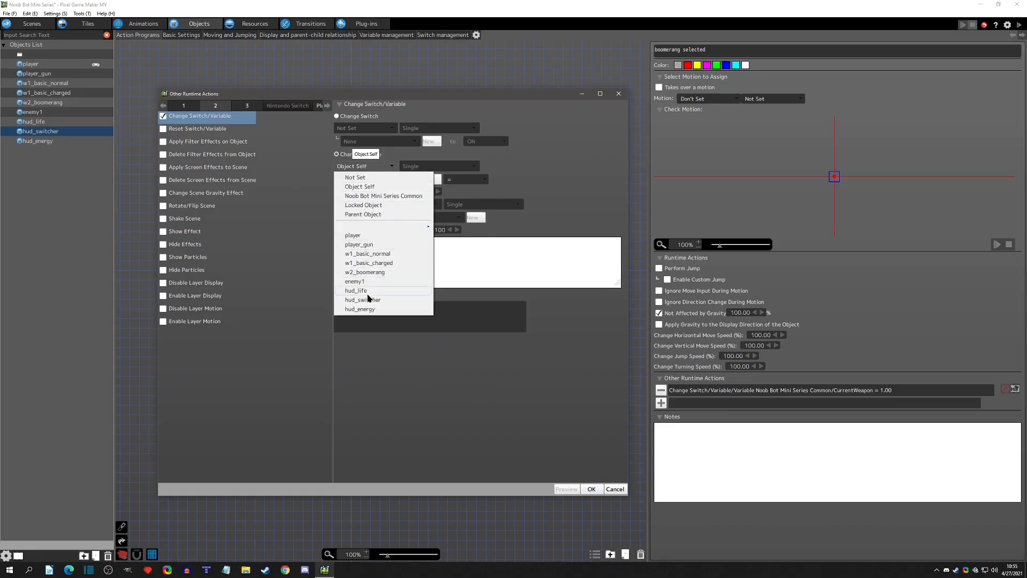
click(360, 309)
click(371, 180)
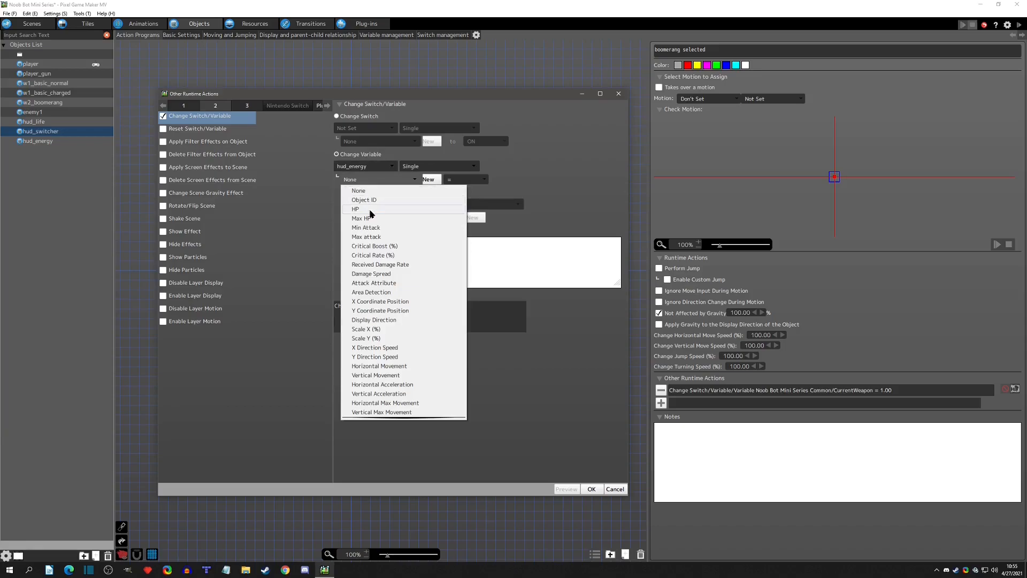
click(371, 210)
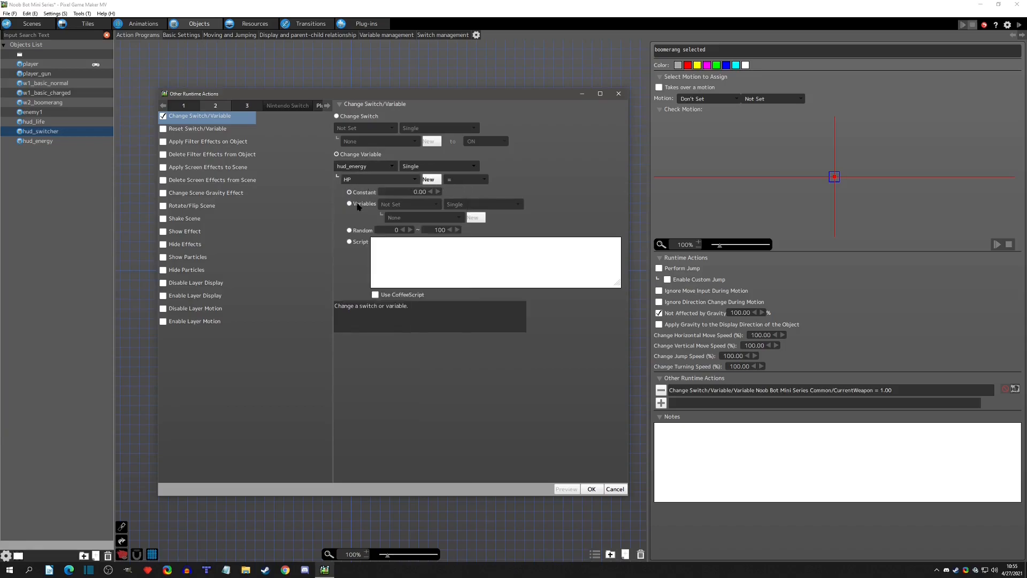
Take the new HP value from the Noob Bot Mini Series Common variable CurrentEnergy_Boomerang and add the runtime action.
click(358, 206)
click(398, 205)
click(422, 229)
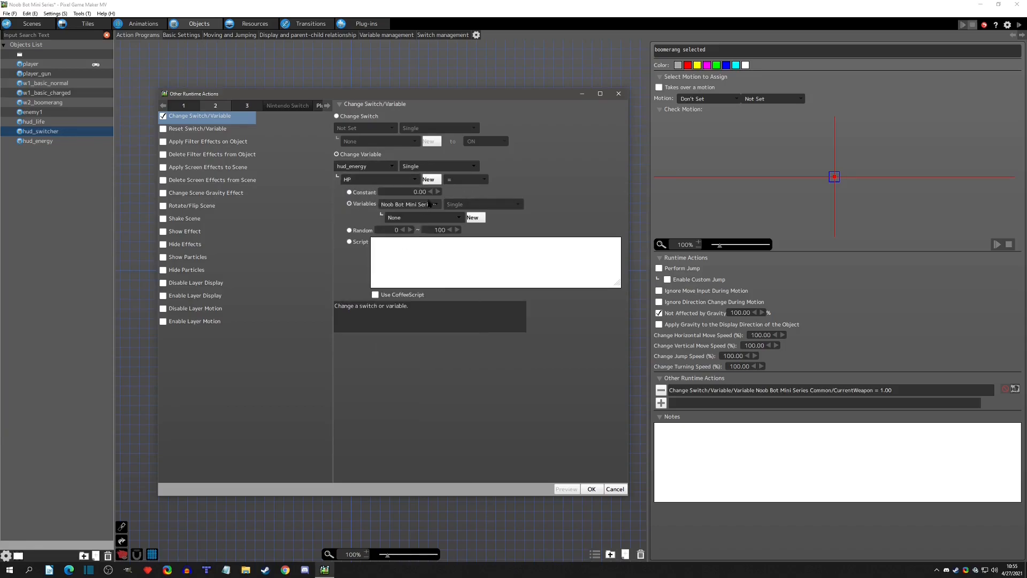
click(428, 218)
click(426, 247)
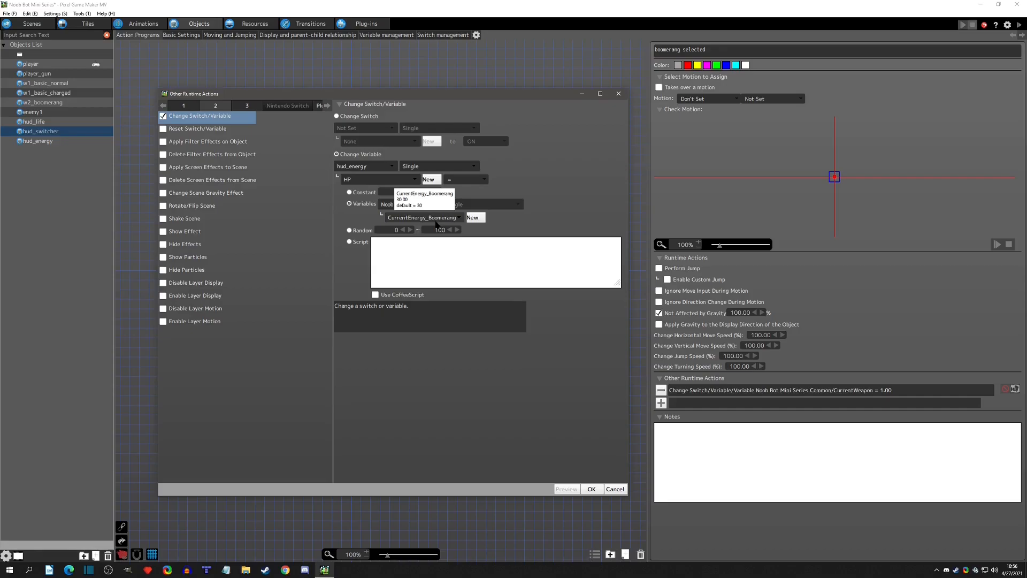
click(591, 488)
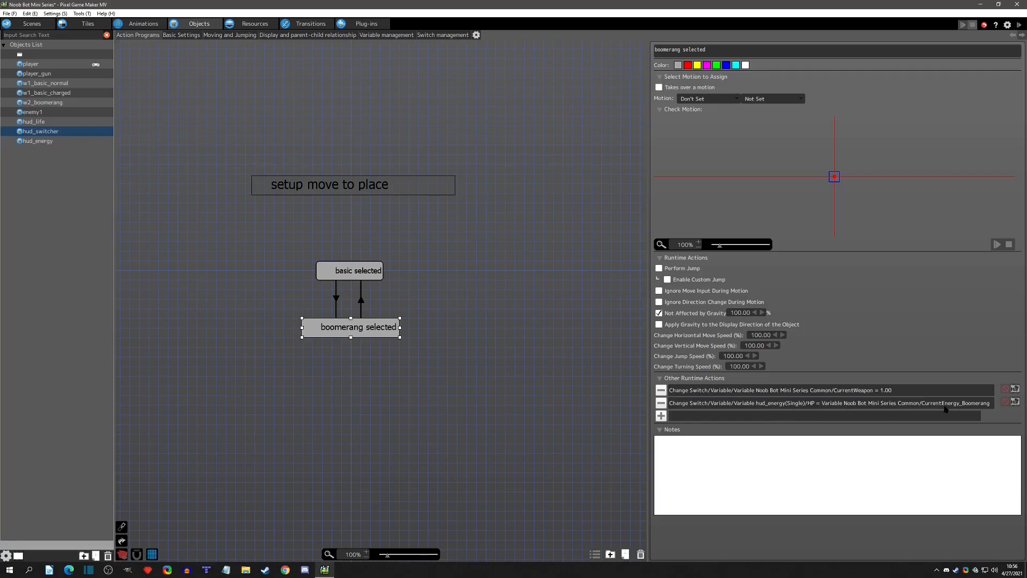
Move the hud_energy HP change above the CurrentWeapon change in boomerang selected, and check hud_energy's change energy boomerang action.
drag(848, 392, 843, 413)
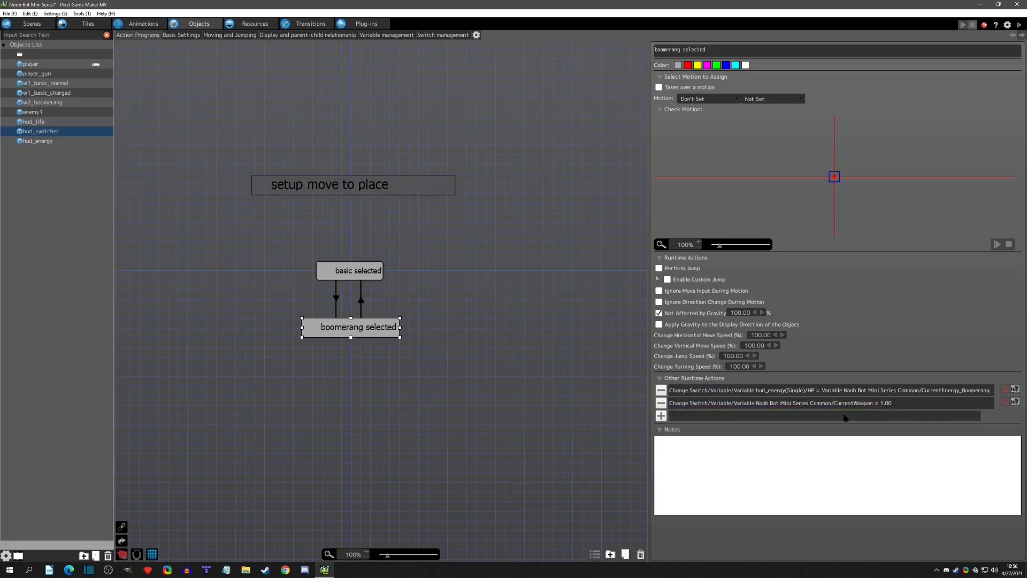
click(847, 409)
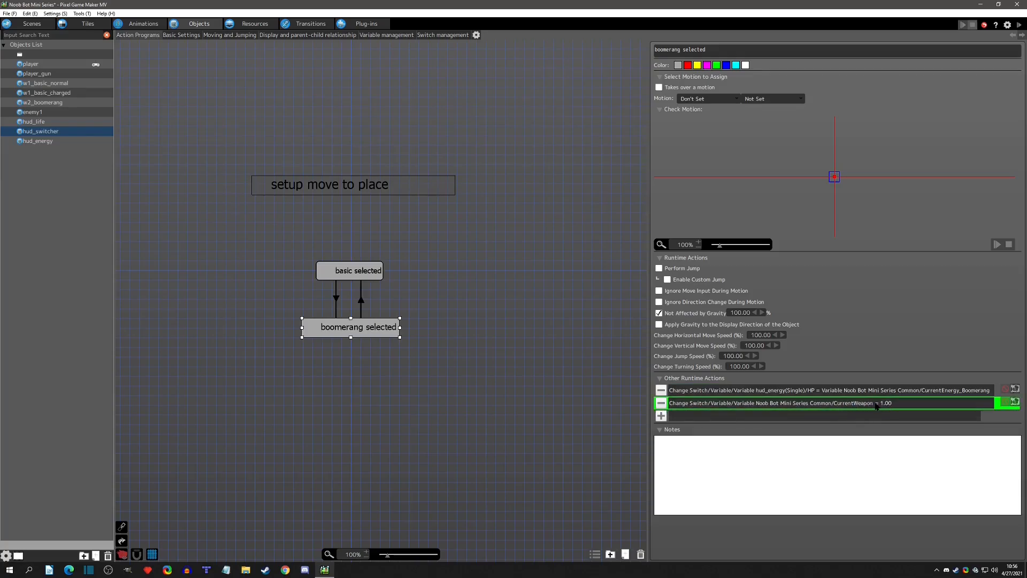
click(862, 392)
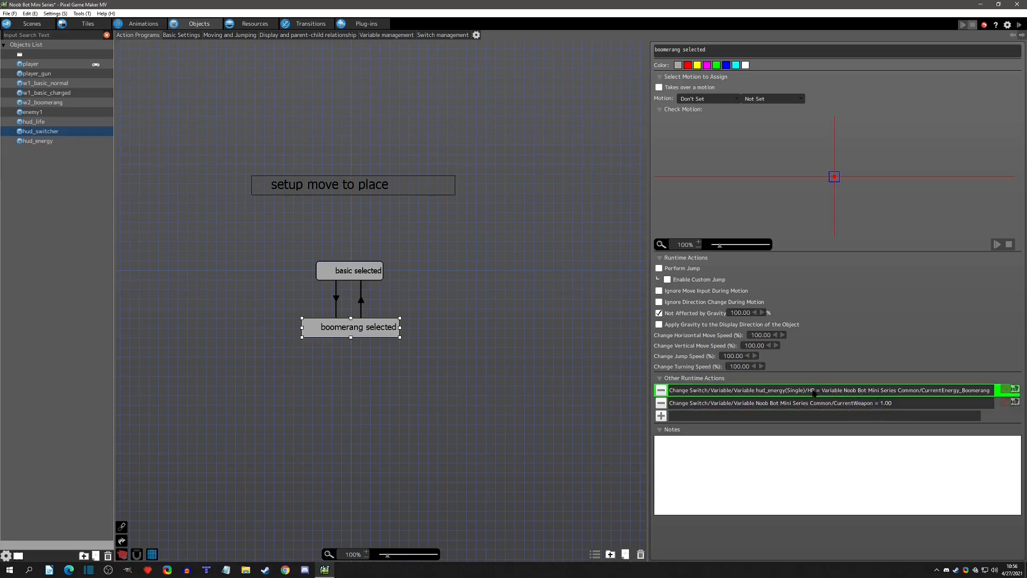
click(896, 402)
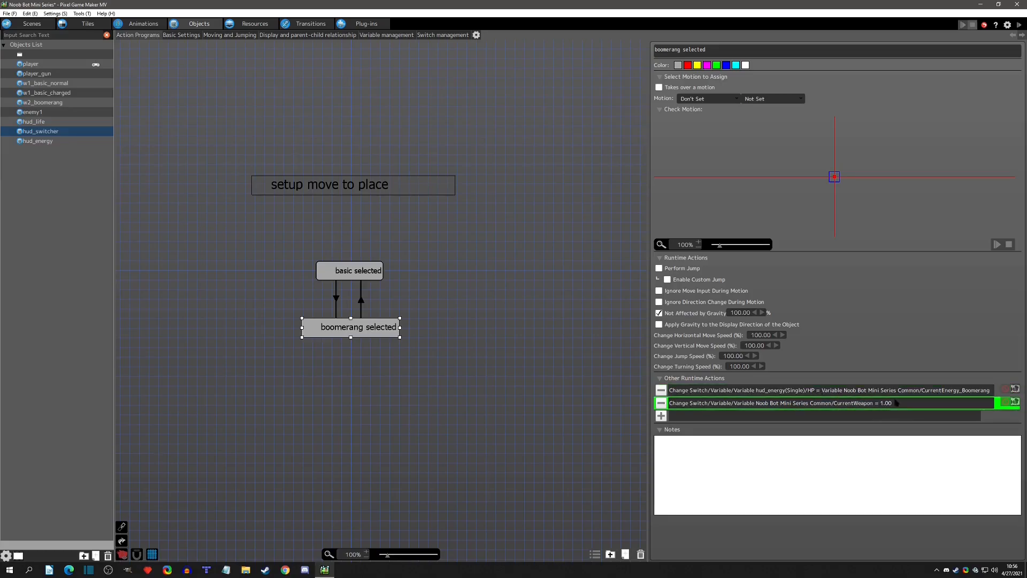
click(35, 141)
click(229, 319)
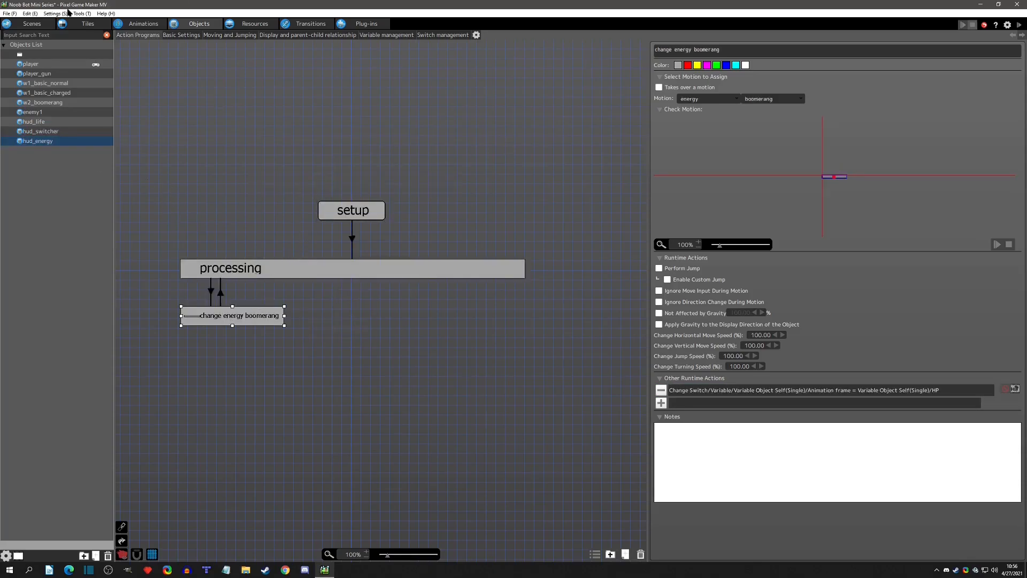
Place hud_switcher in the Gameplay HUD at X -32, Y -32, just outside the camera area, and run a brief test play.
click(32, 24)
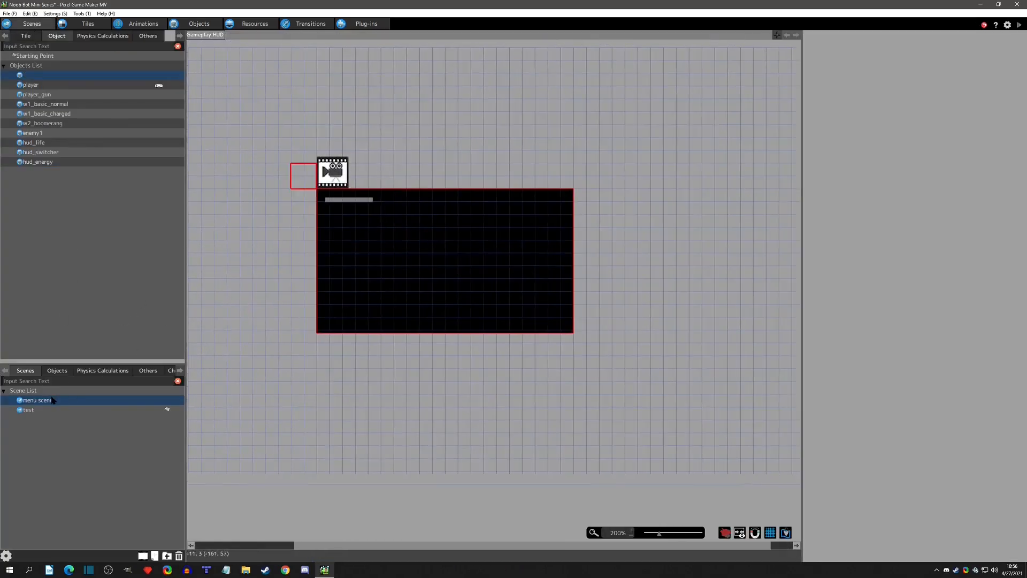
click(57, 371)
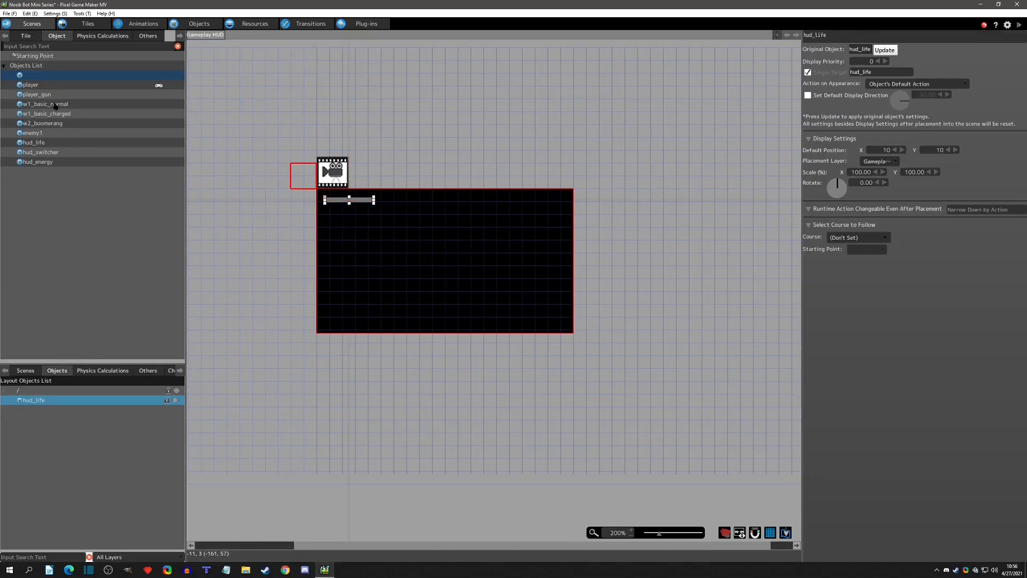
drag(49, 153, 309, 184)
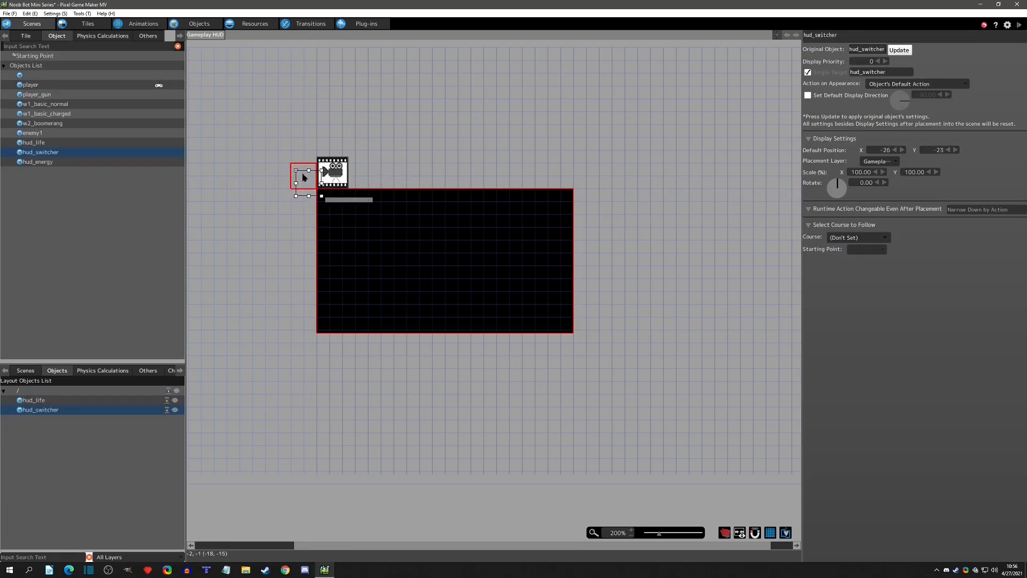
click(256, 143)
drag(309, 186, 330, 197)
click(302, 186)
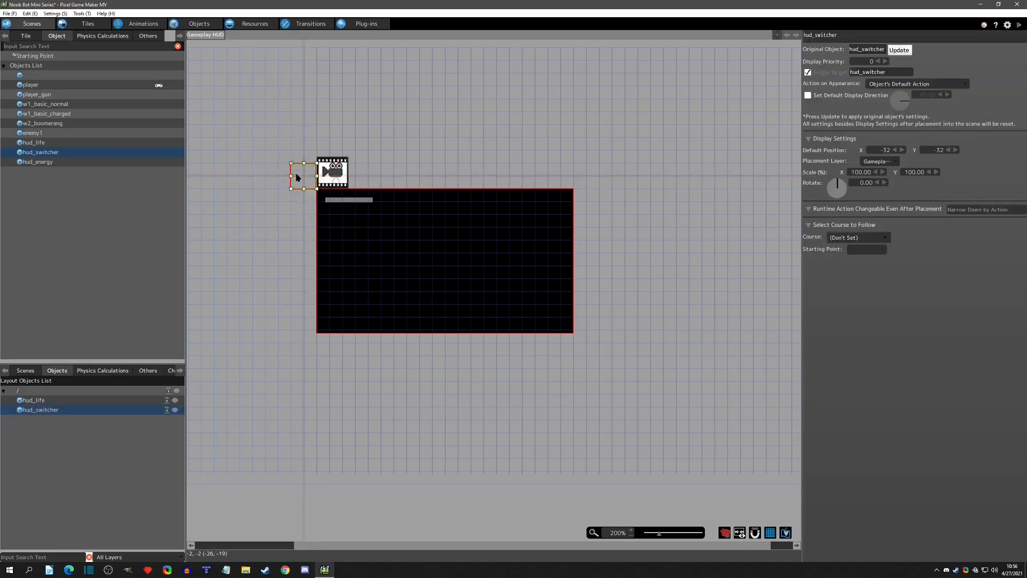
drag(260, 133, 319, 193)
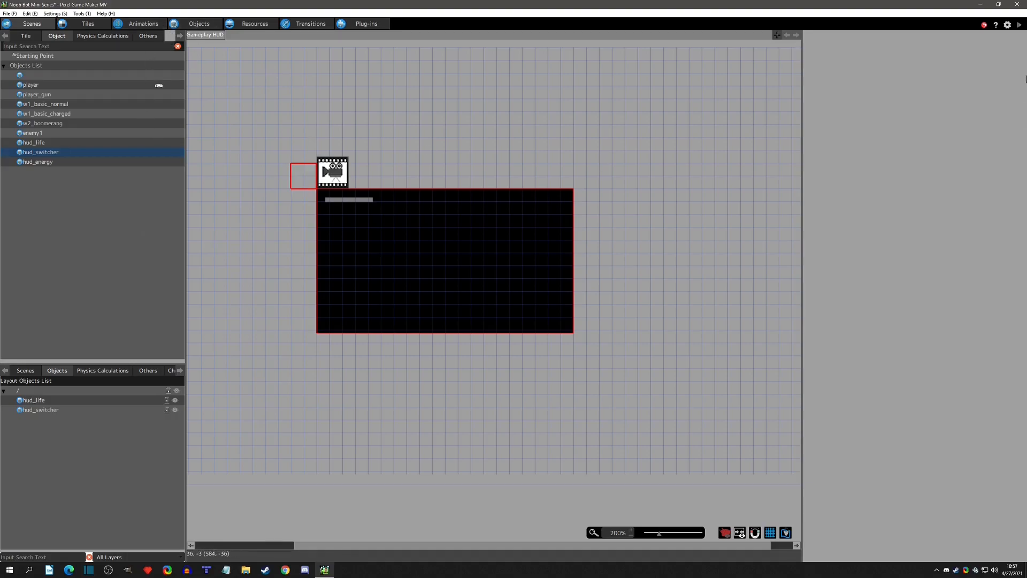
click(1018, 25)
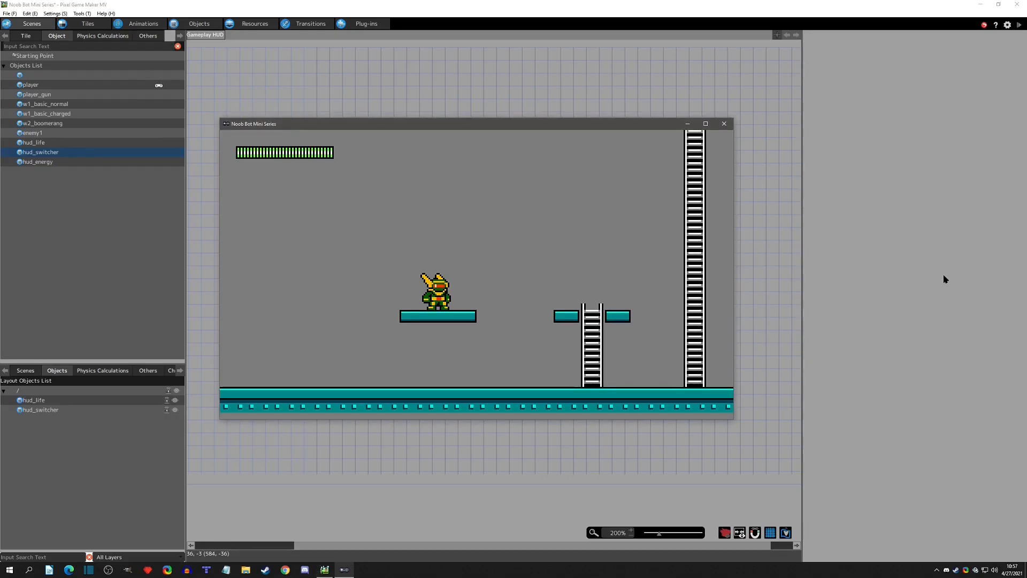
click(725, 124)
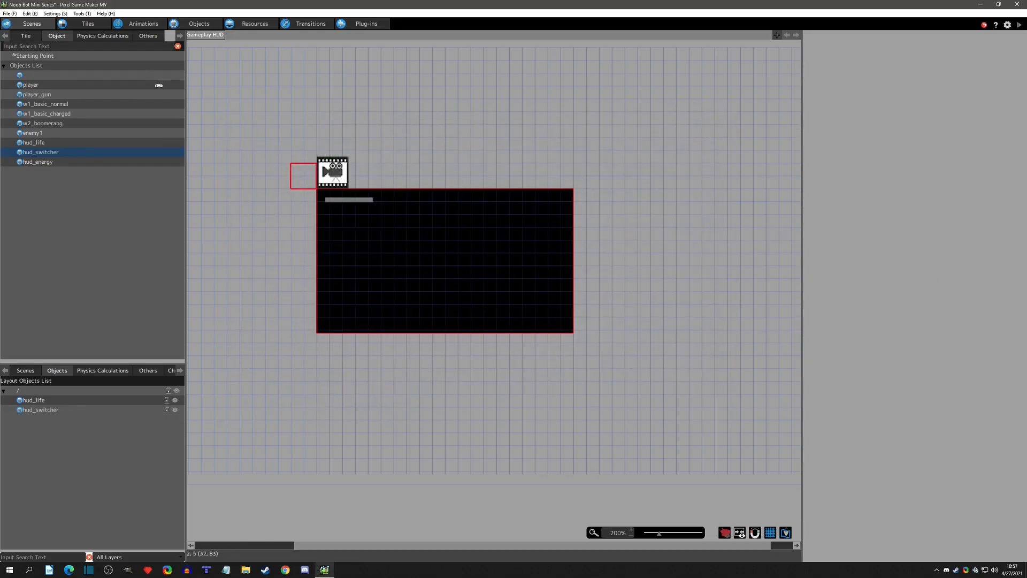
Place hud_energy in the Gameplay HUD below the life bar with change energy boomerang as its Action on Appearance.
drag(38, 165, 346, 229)
scroll(329, 200, up, 3)
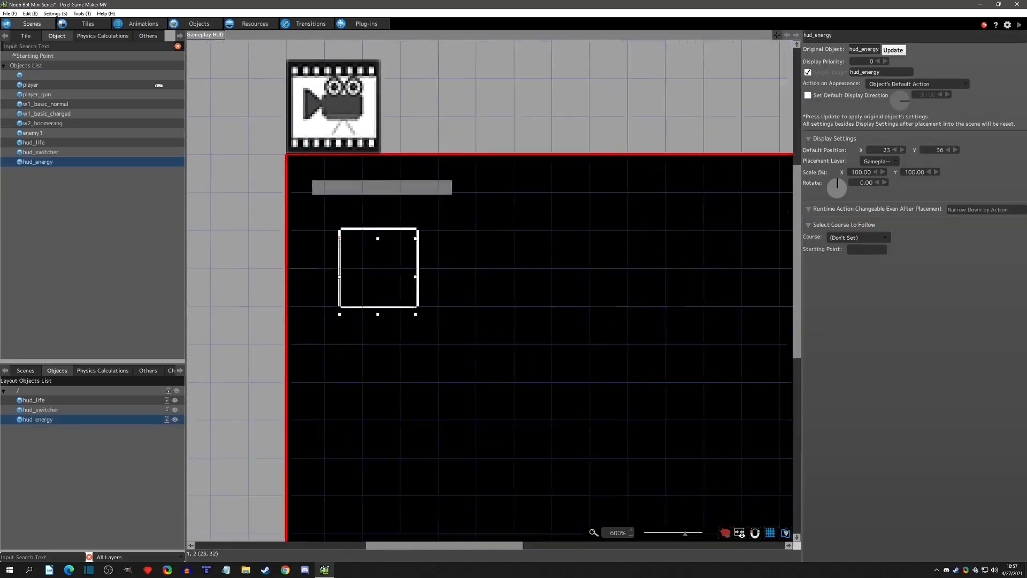
click(893, 84)
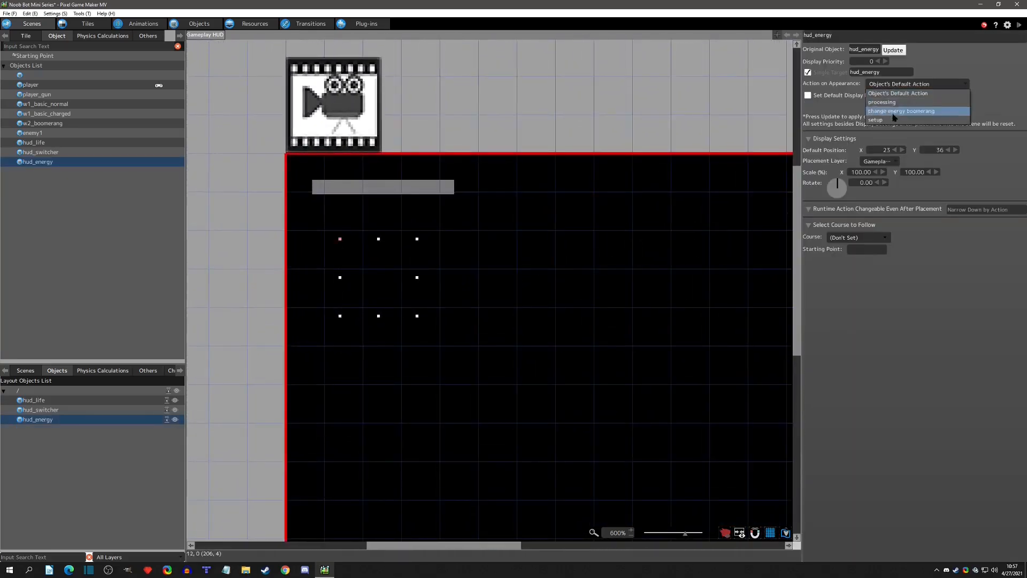
click(885, 102)
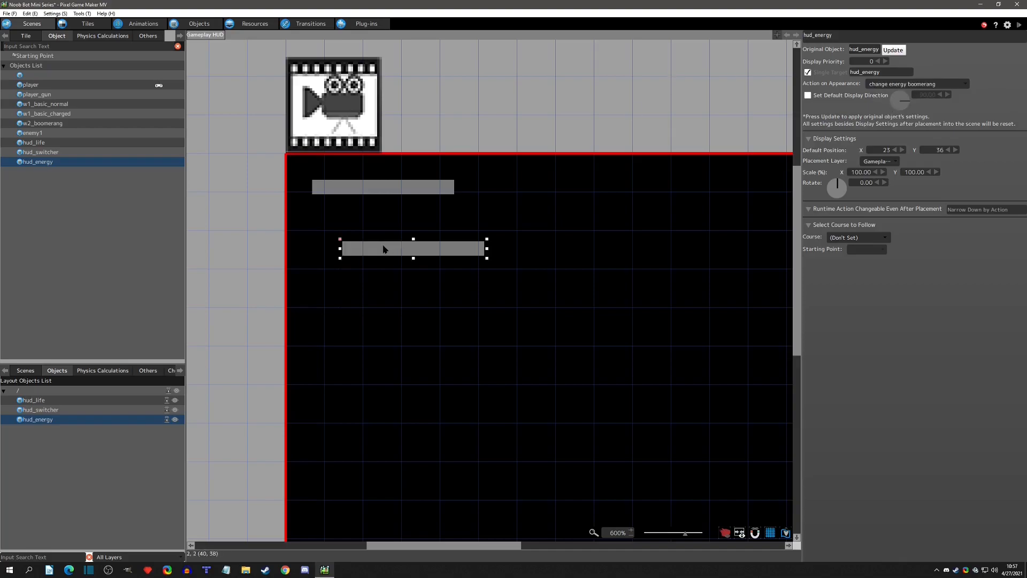
Set hud_energy's default position to X 10, Y 20, aligned under the life bar.
double_click(877, 152)
text(10)
key(Return)
double_click(934, 150)
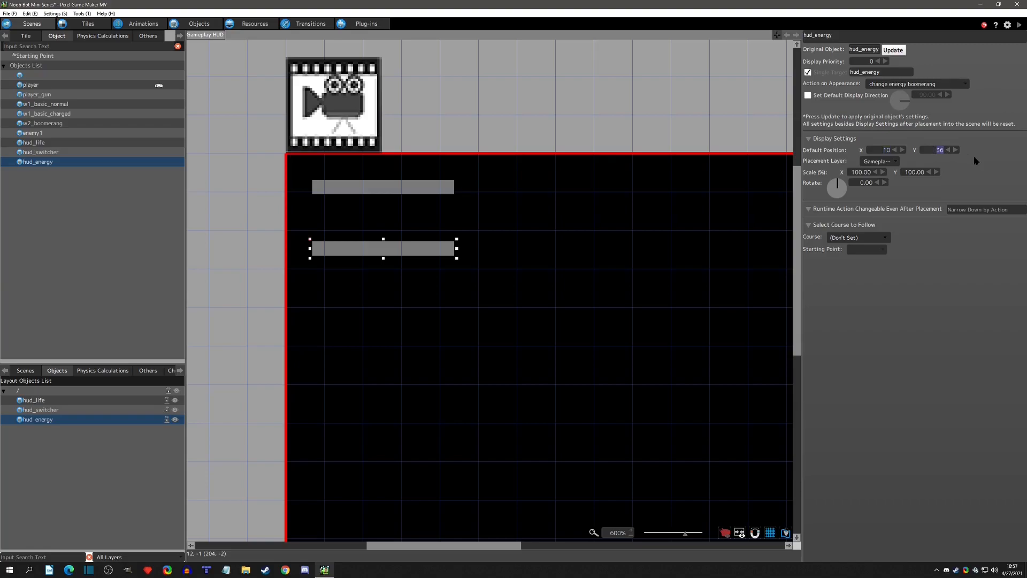
key(Return)
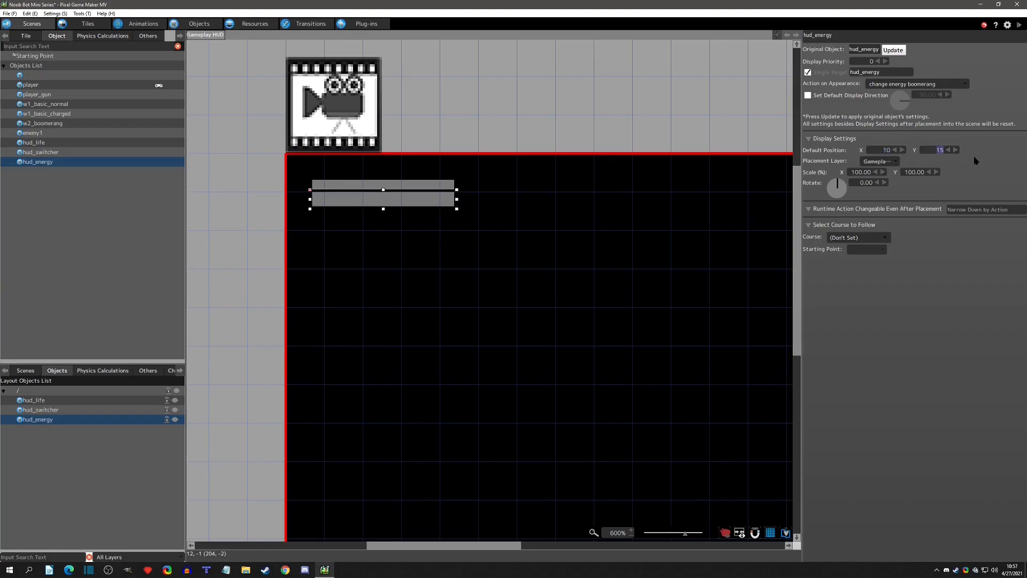
text(20)
key(Return)
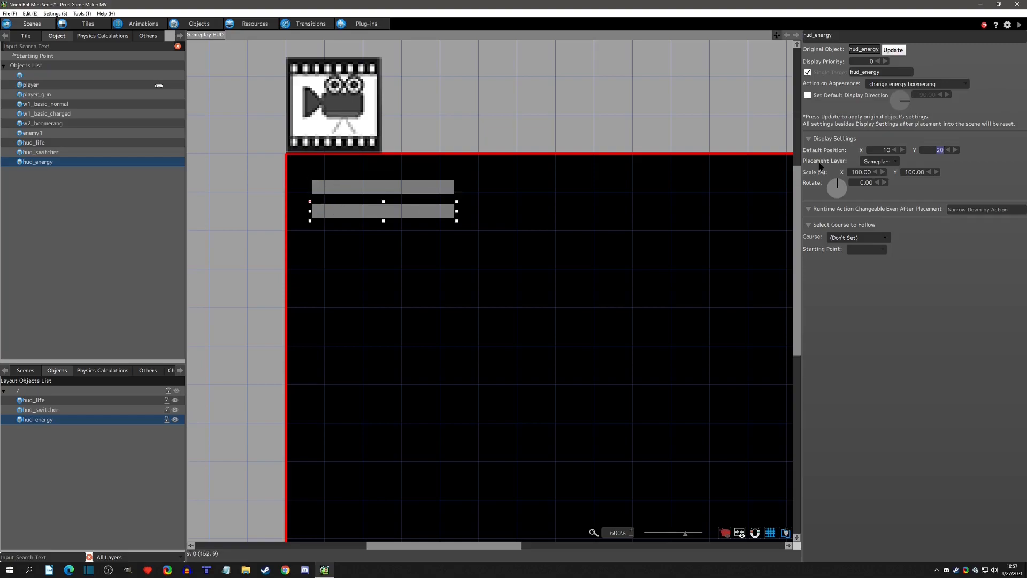
click(984, 169)
click(480, 131)
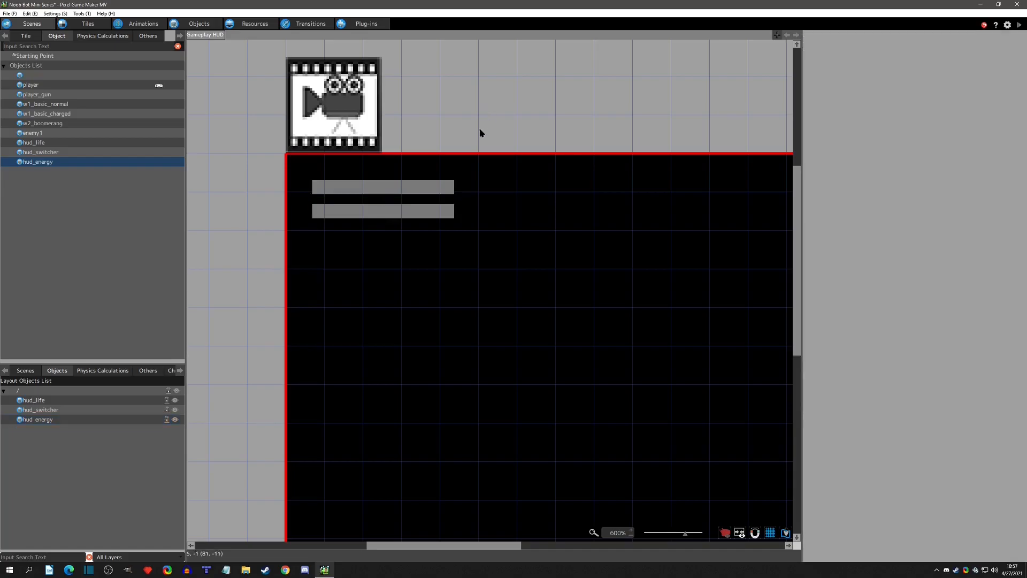
Set hud_energy's Action on Appearance back to Object's Default Action.
click(412, 211)
click(898, 85)
click(896, 93)
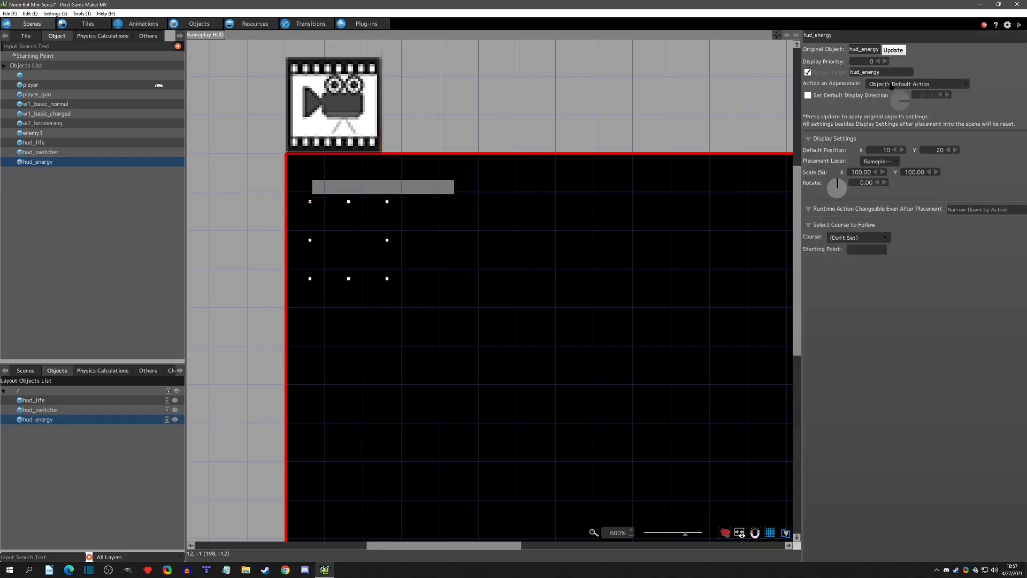
click(567, 79)
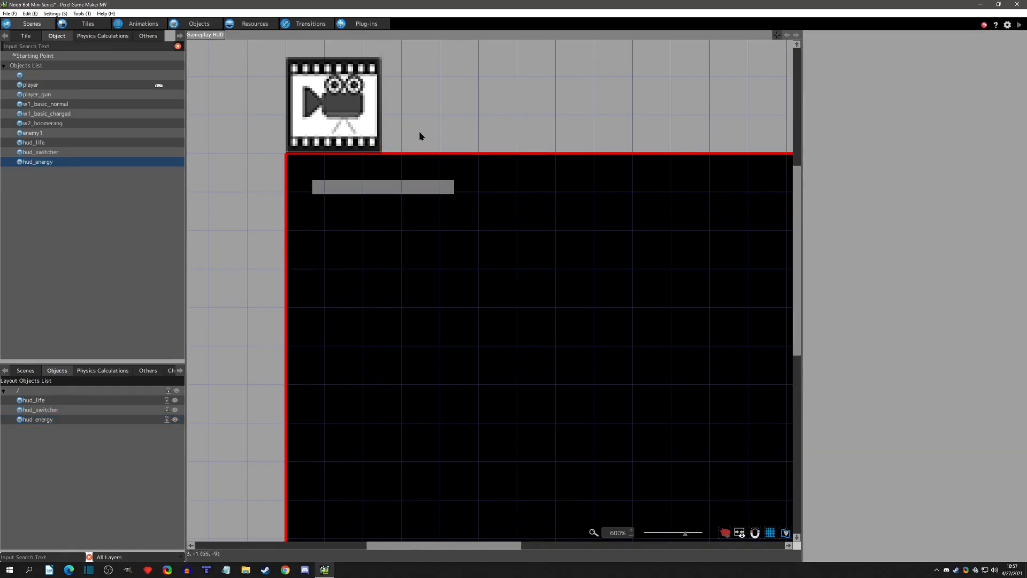
scroll(420, 133, down, 4)
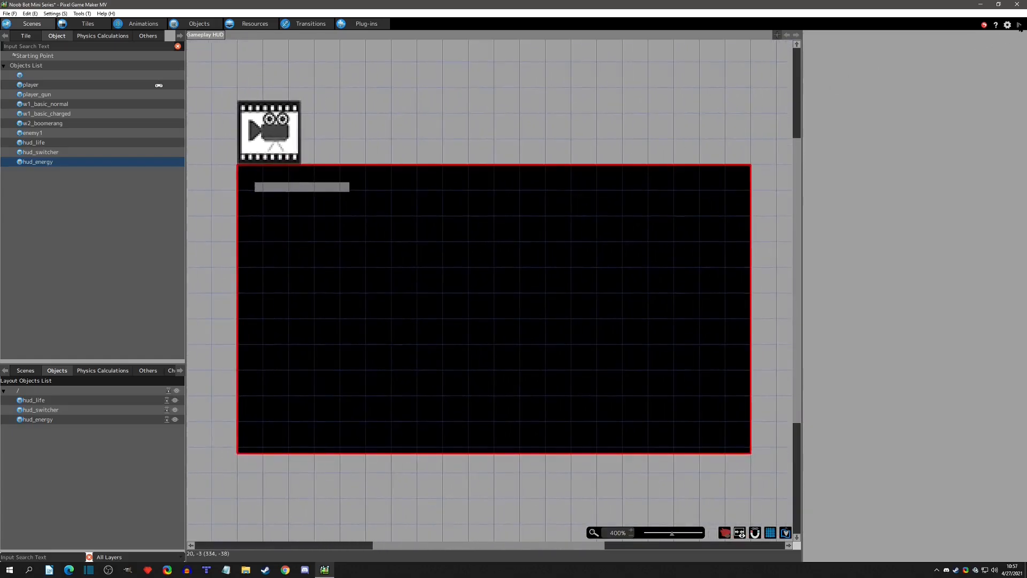
Test play the game, moving the player, switching to the boomerang weapon and firing to check the energy bar, and end the test.
click(1019, 25)
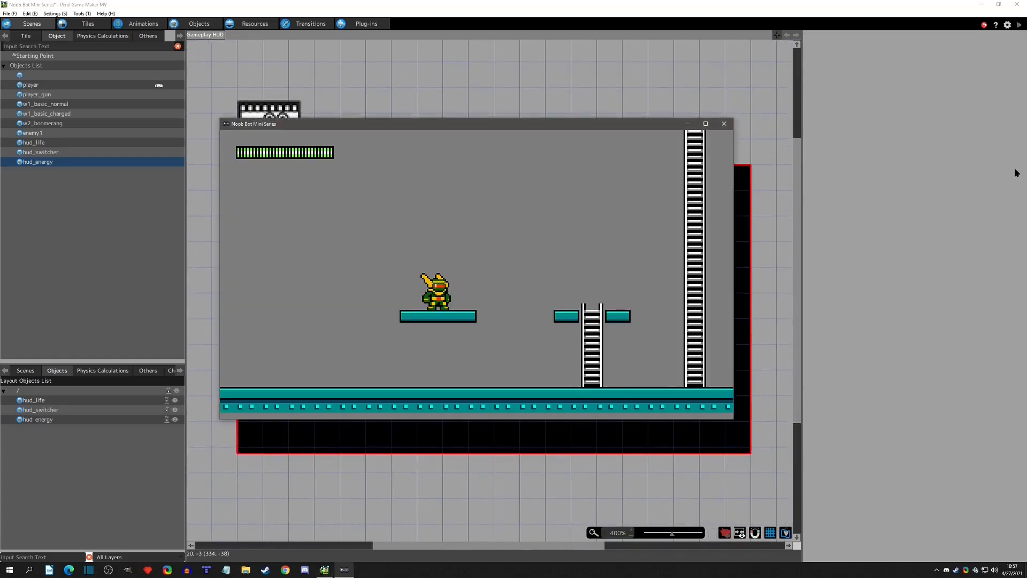
key(Left)
key(Right)
key(Left)
key(Left)
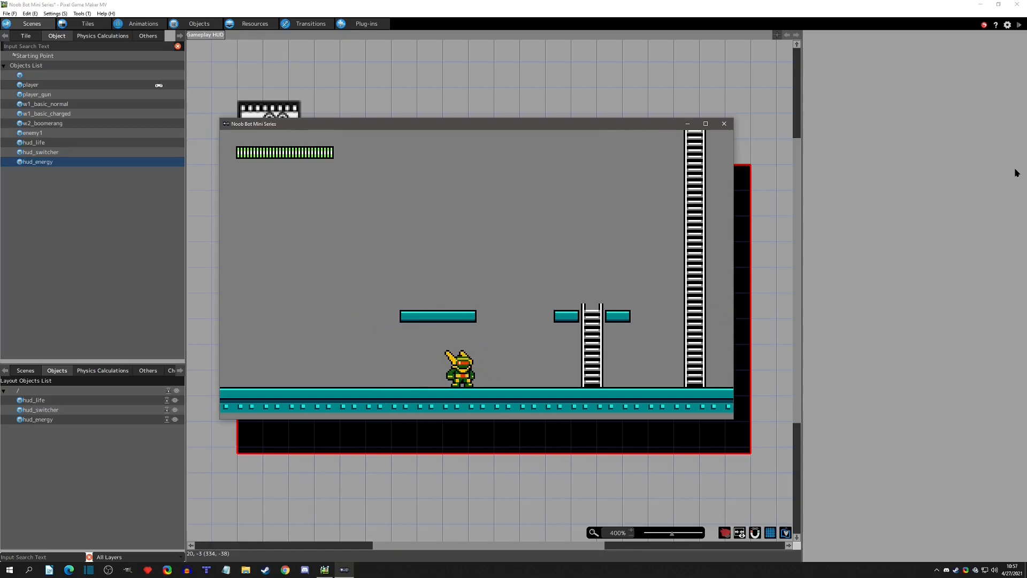
key(e)
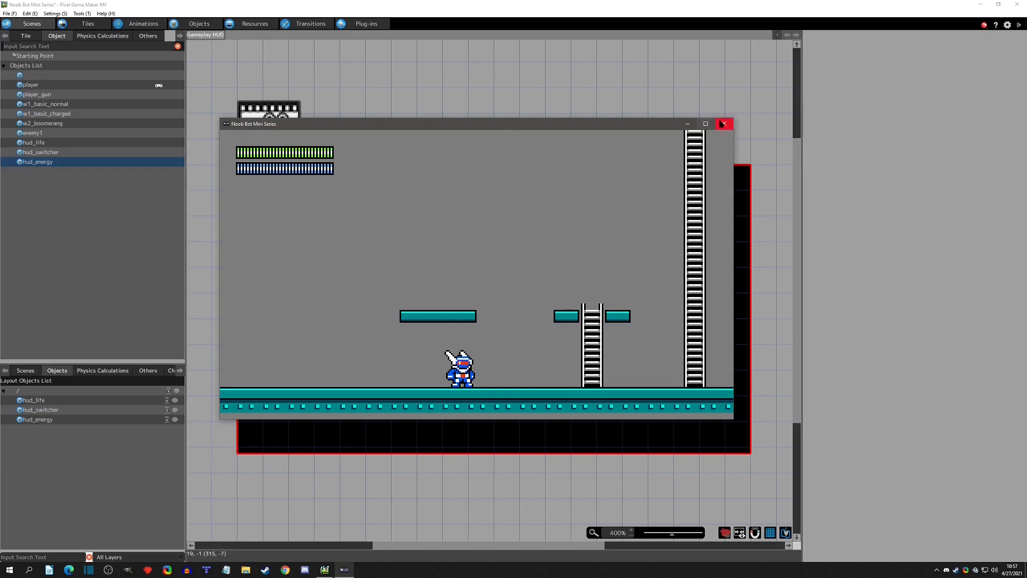
key(x)
key(x)
click(723, 127)
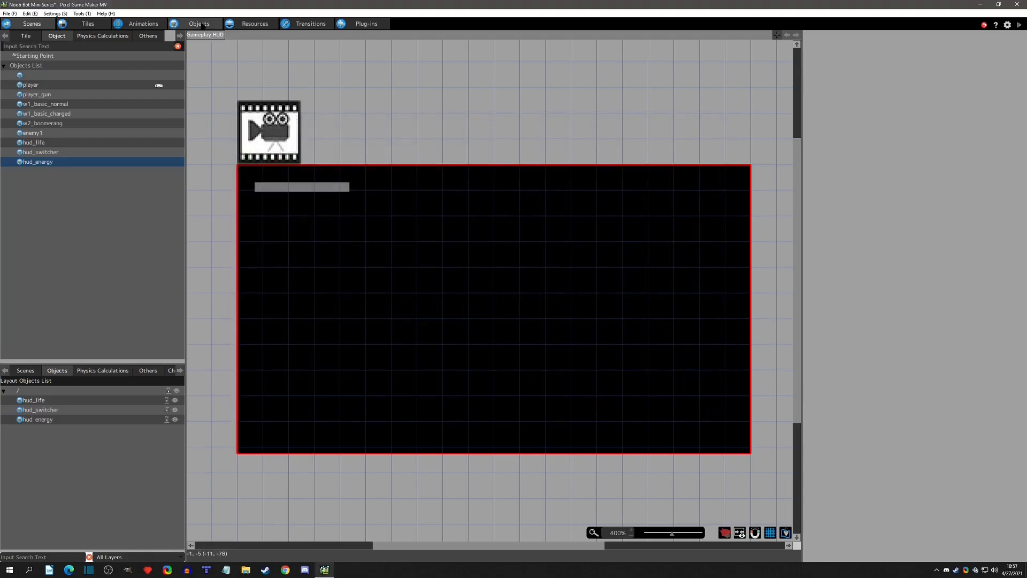
Add a Change Switch/Variable runtime action to the fire w2 boomerang action of the player_gun object.
click(199, 23)
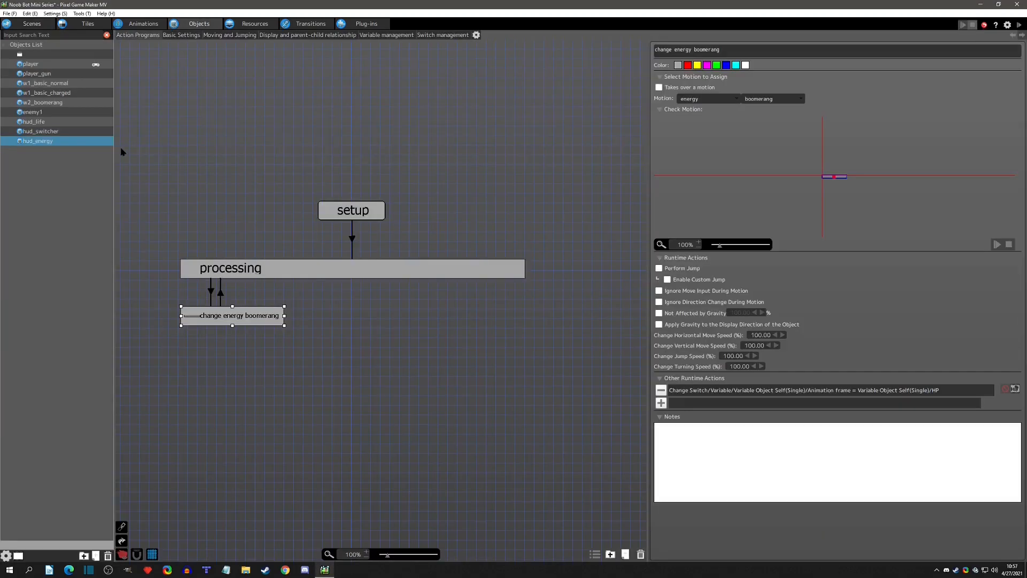
click(39, 73)
middle_drag(496, 247, 264, 251)
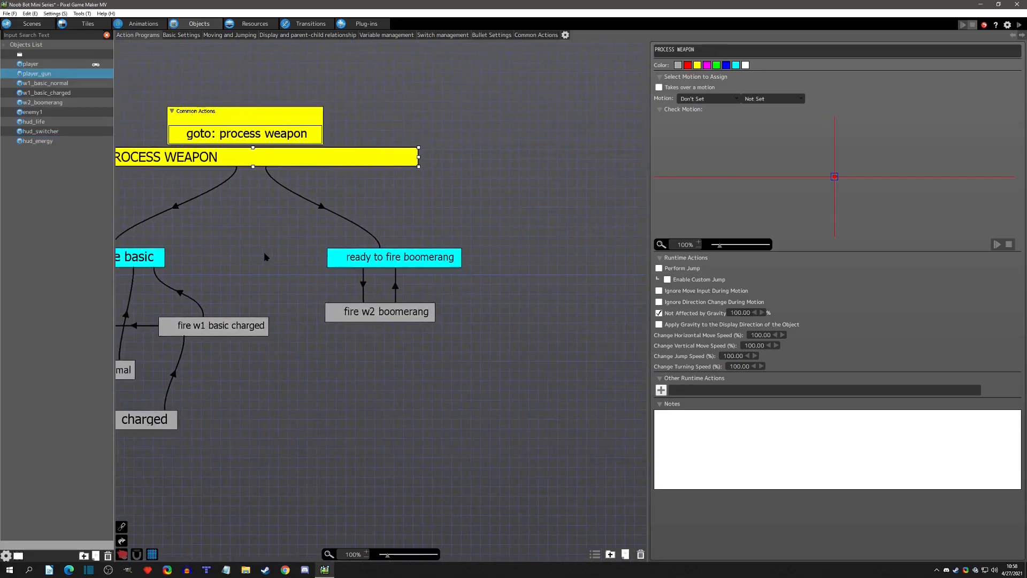
click(374, 316)
click(661, 416)
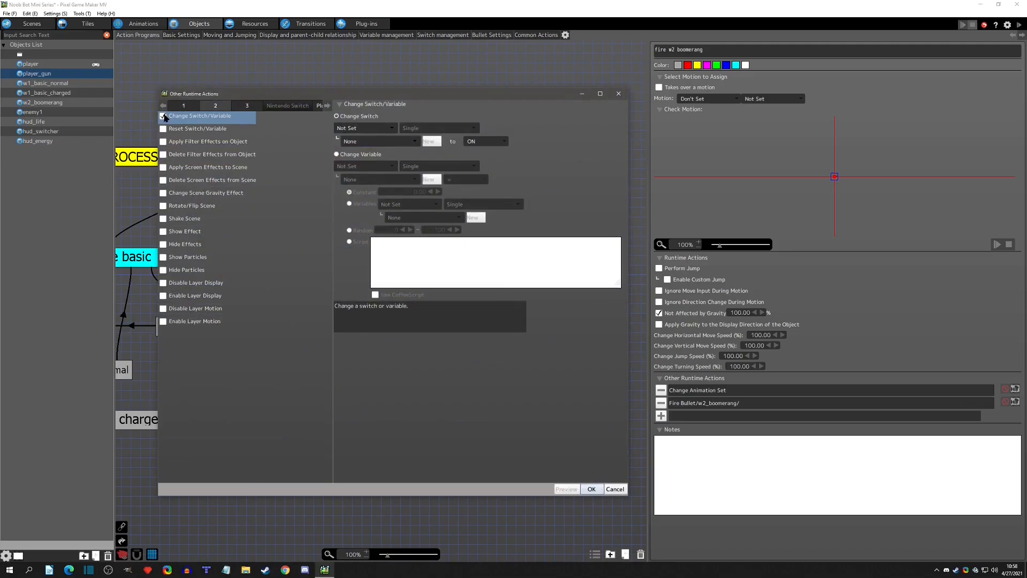
Set the runtime action to change a variable, targeting HP of hud_energy.
click(372, 156)
click(368, 166)
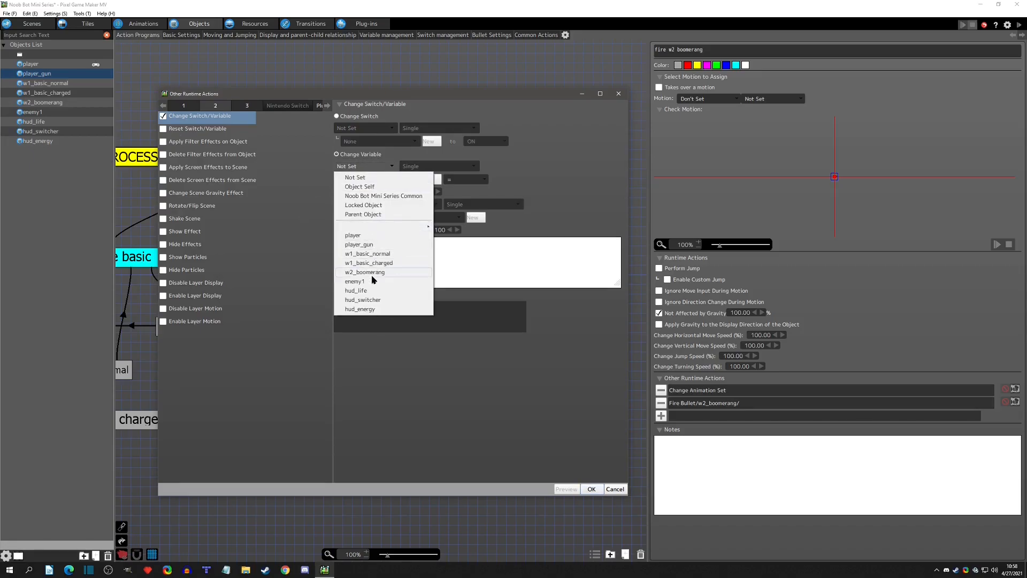
click(360, 308)
click(407, 179)
click(367, 213)
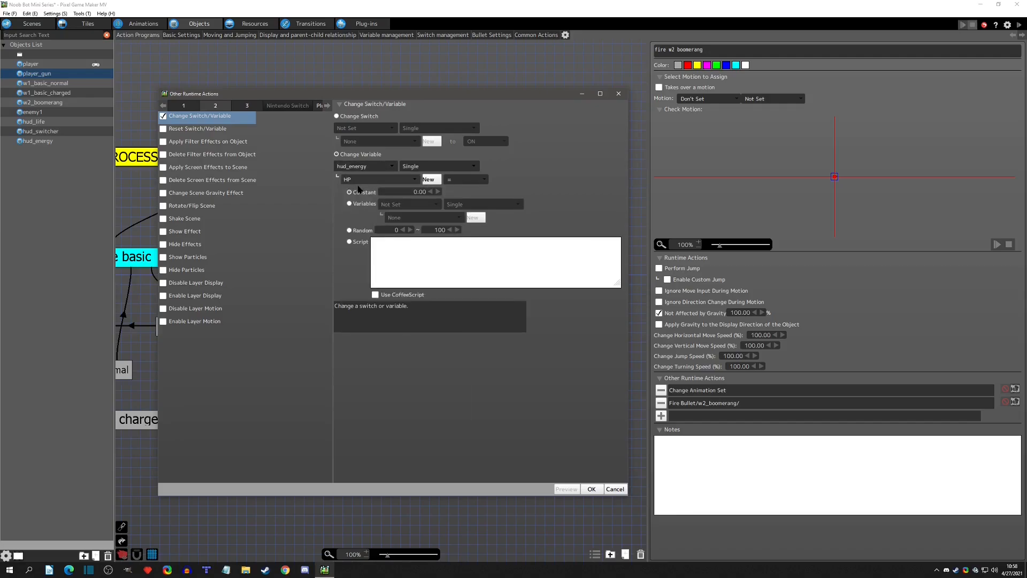
Make the variable change subtract a constant 2 using the -= operator and accept the runtime action.
click(467, 180)
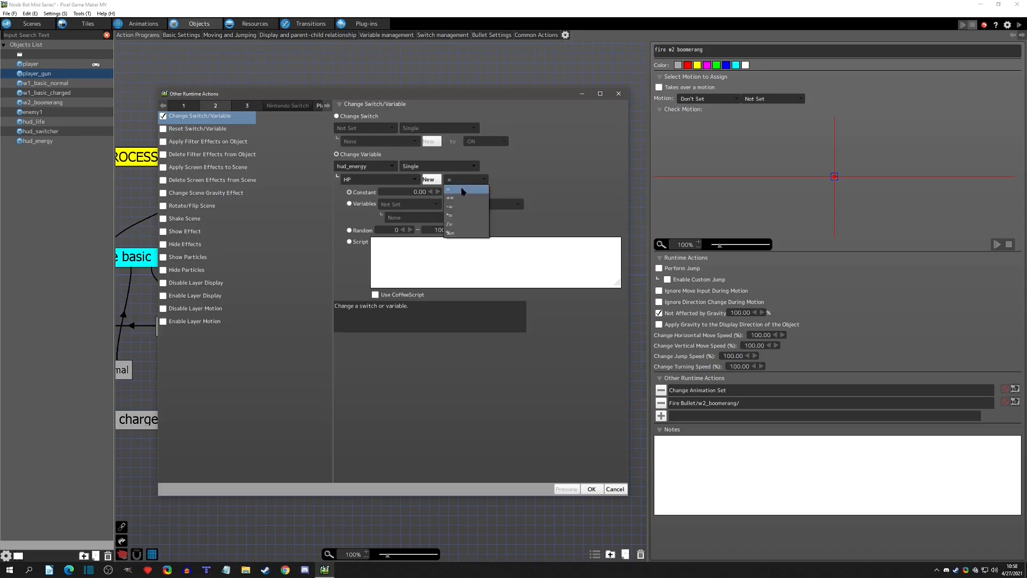
click(458, 212)
click(402, 191)
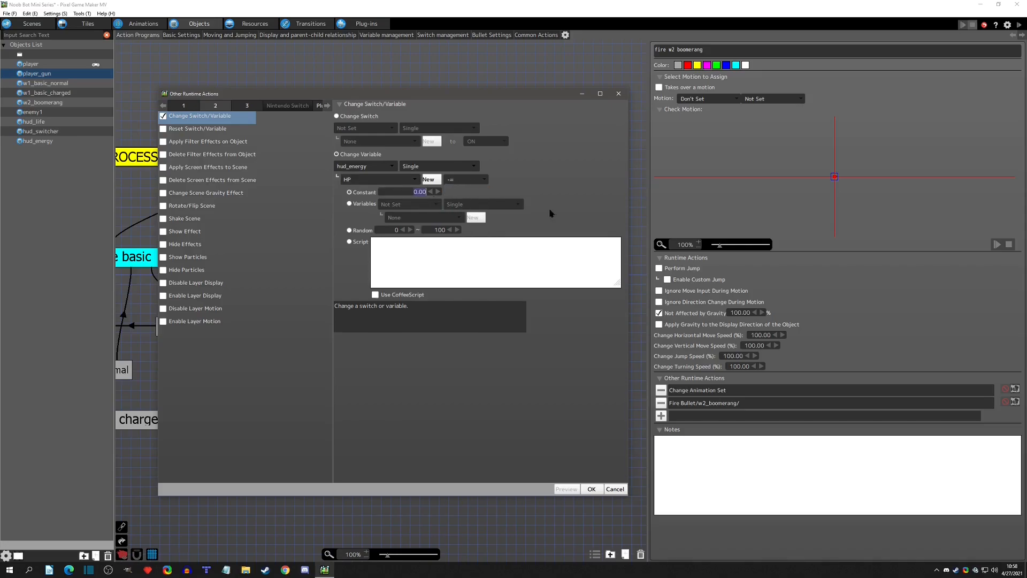
text(2)
click(591, 489)
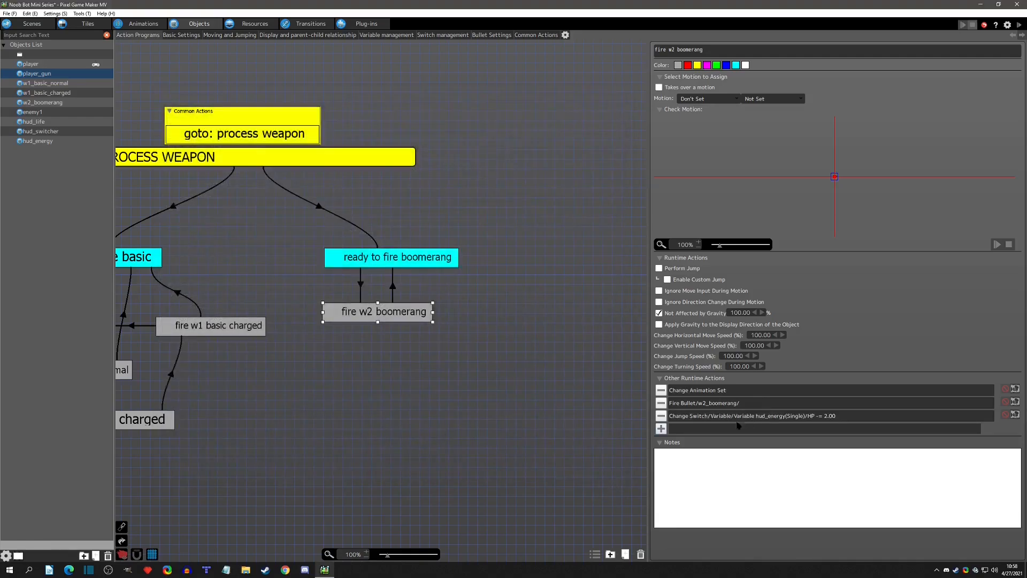
mouse_move(724, 422)
mouse_down()
mouse_move(725, 392)
mouse_move(725, 423)
mouse_up()
Test play the game with the boomerang weapon, firing several shots to check how the energy bar drains.
click(963, 25)
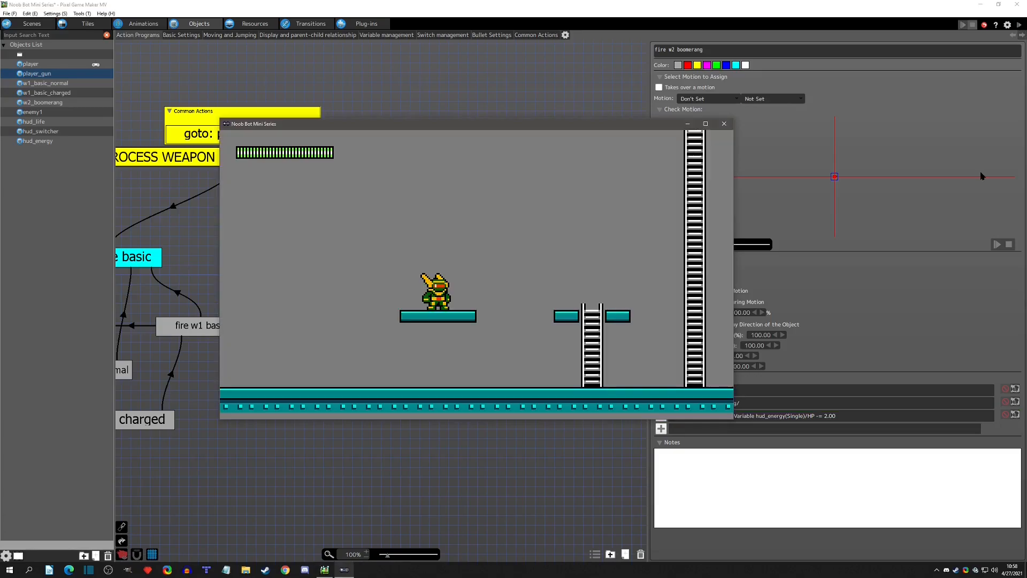
key(s)
key(Right)
key(x)
key(x)
key(x)
key(x)
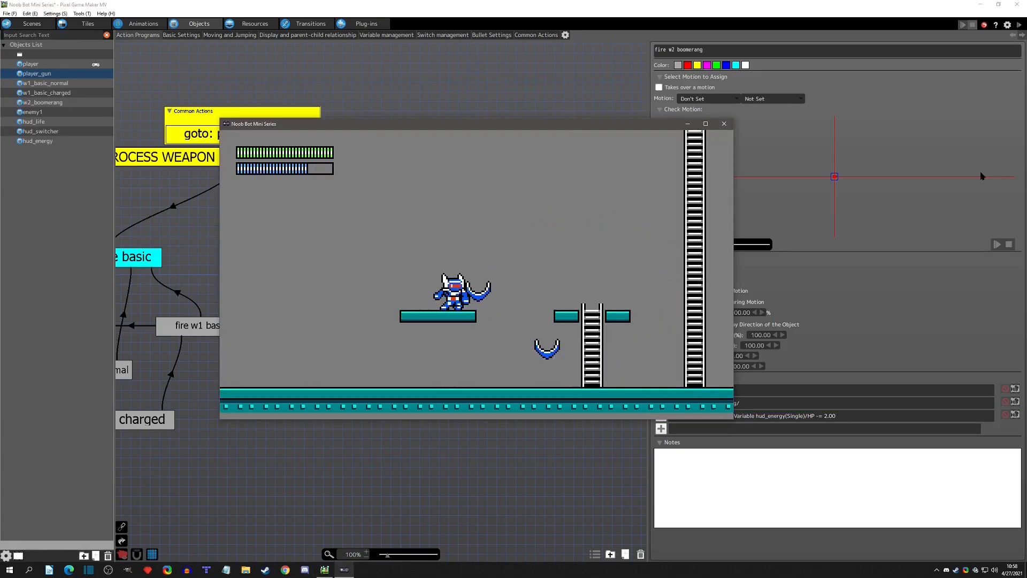
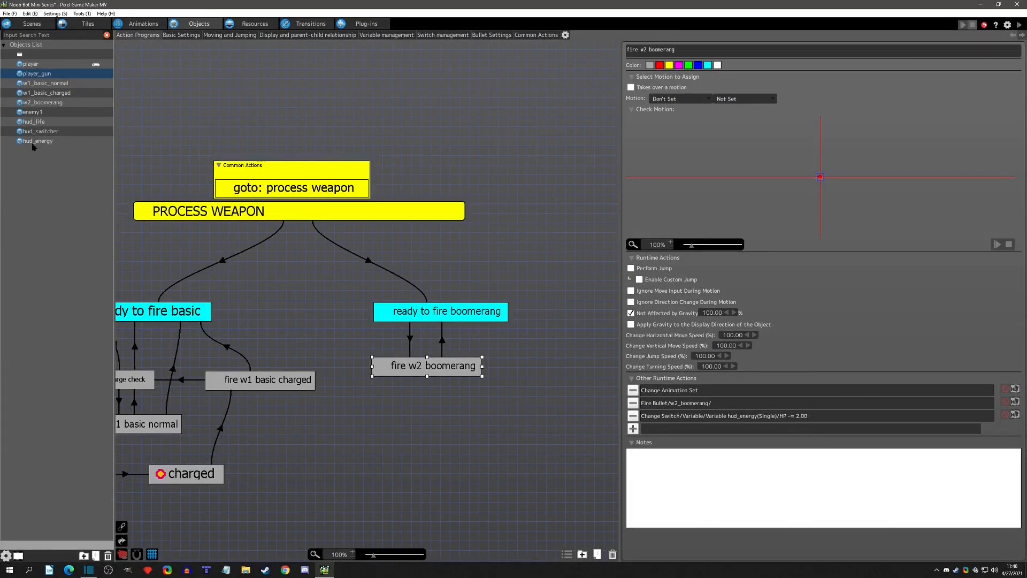
Check the variable condition on the link from ready to fire boomerang to fire w2 boomerang, and add another variable condition targeting hud_energy's HP.
click(412, 340)
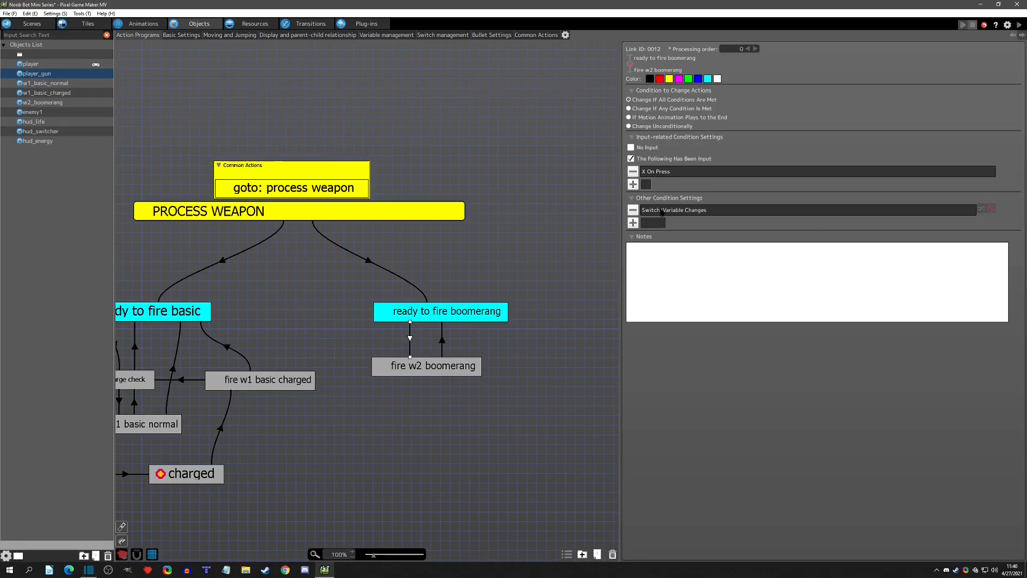
double_click(661, 212)
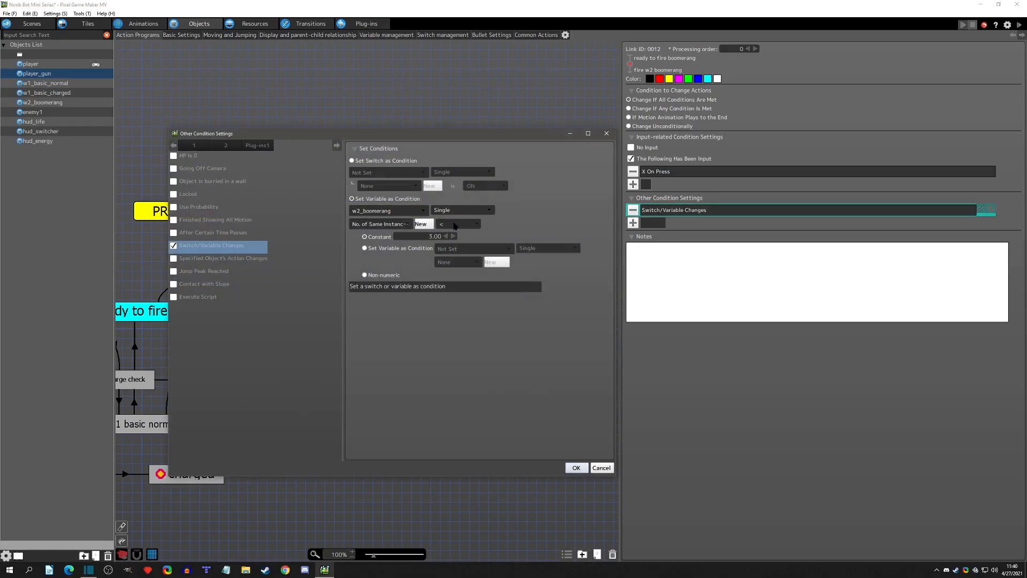
click(606, 133)
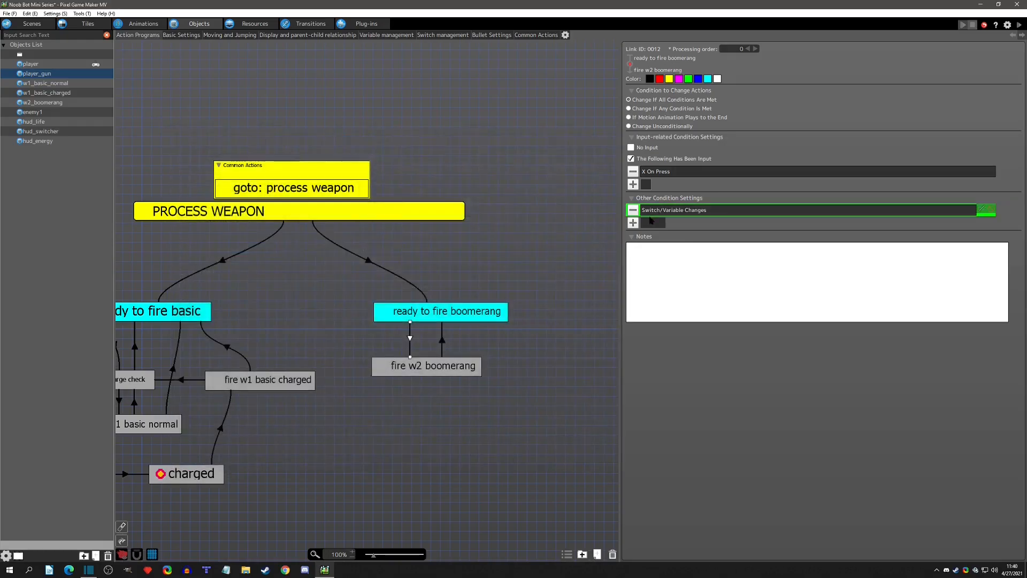
click(633, 223)
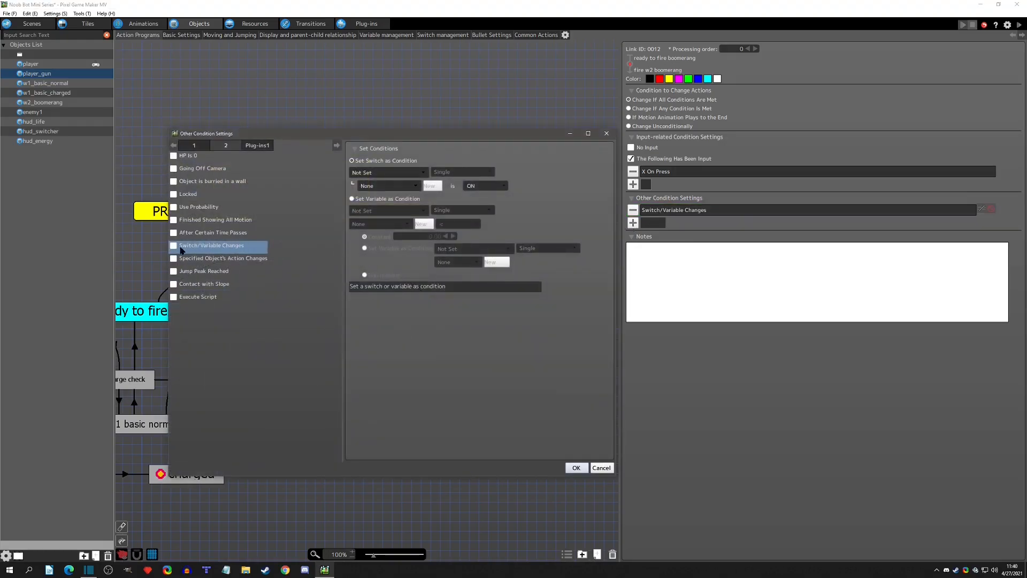
click(383, 209)
click(388, 210)
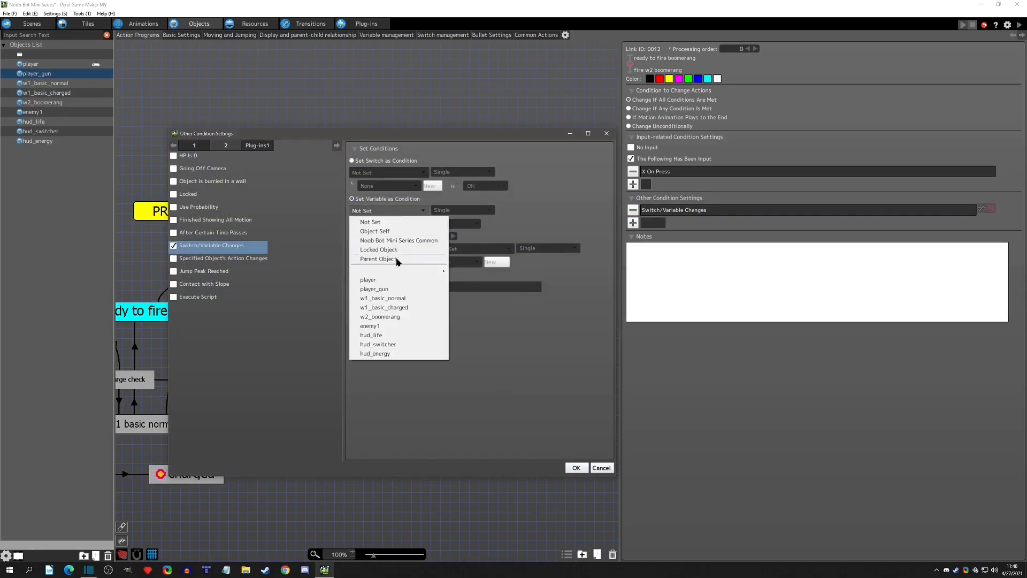
click(395, 359)
click(387, 224)
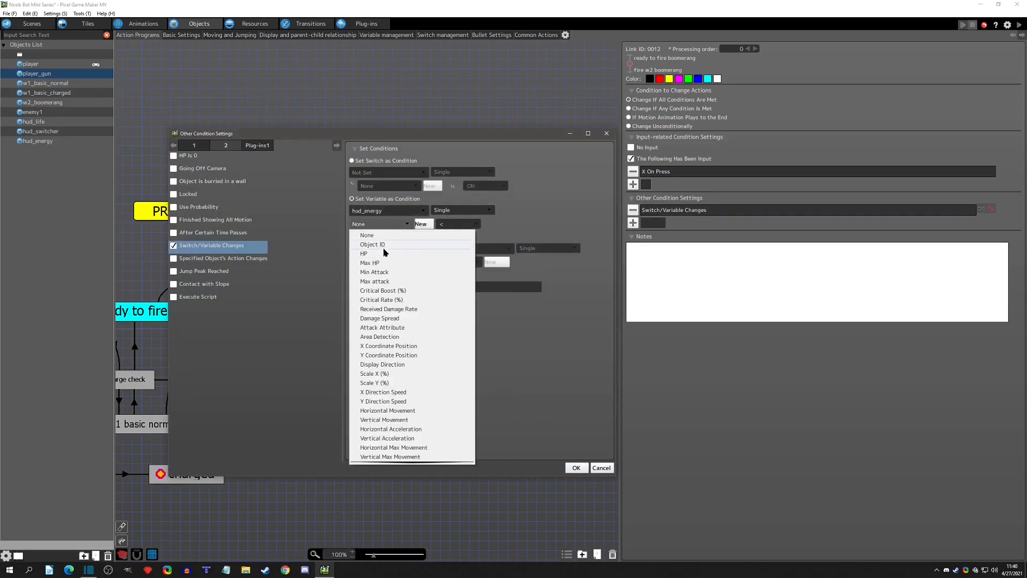
click(385, 249)
Make the new condition require HP > constant 2 and accept it.
click(458, 221)
click(453, 269)
double_click(423, 235)
text(2)
click(584, 293)
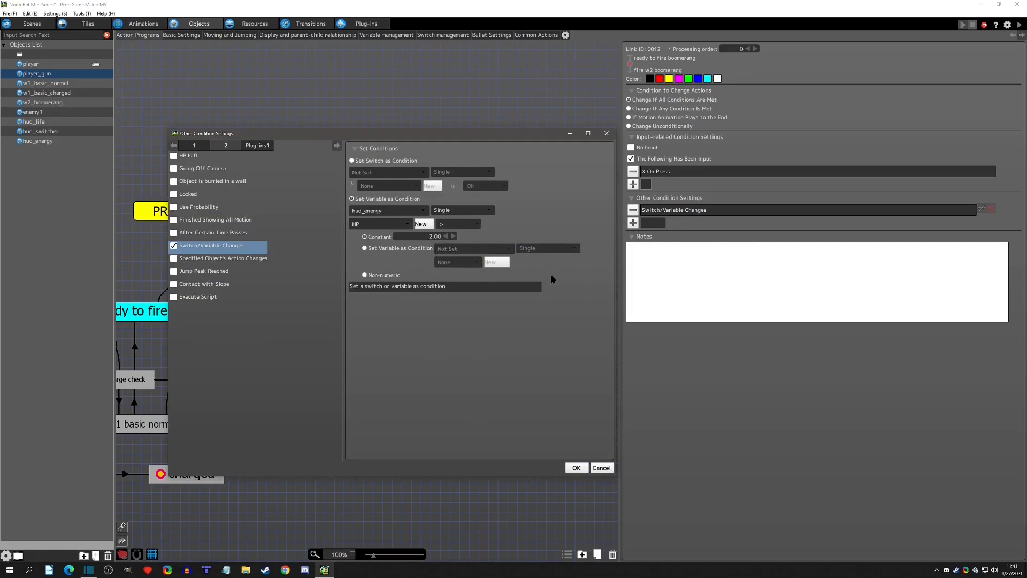
click(576, 468)
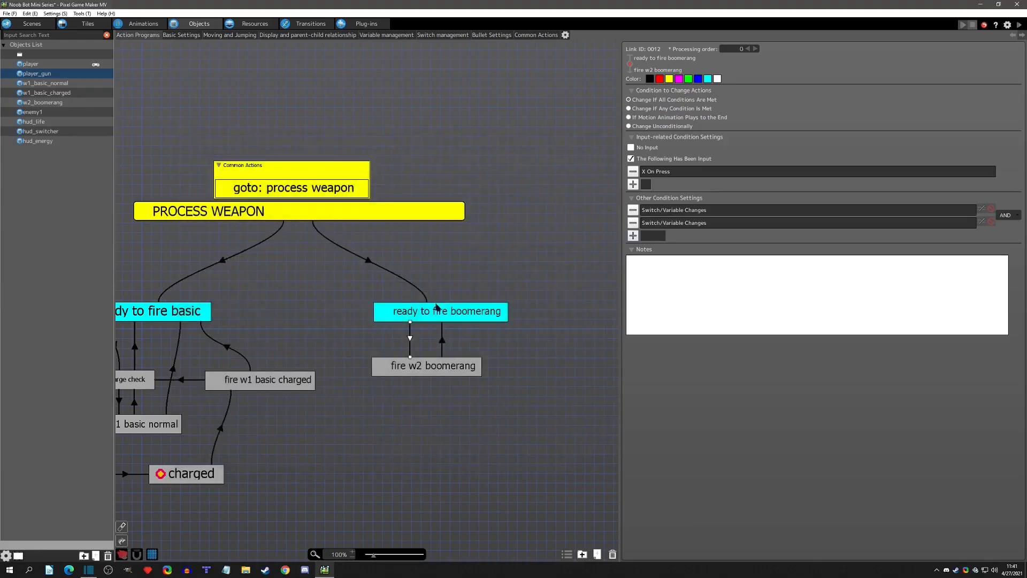
Test play the game, moving the character and switching weapons back and forth to check the energy bar, and end the test.
click(423, 367)
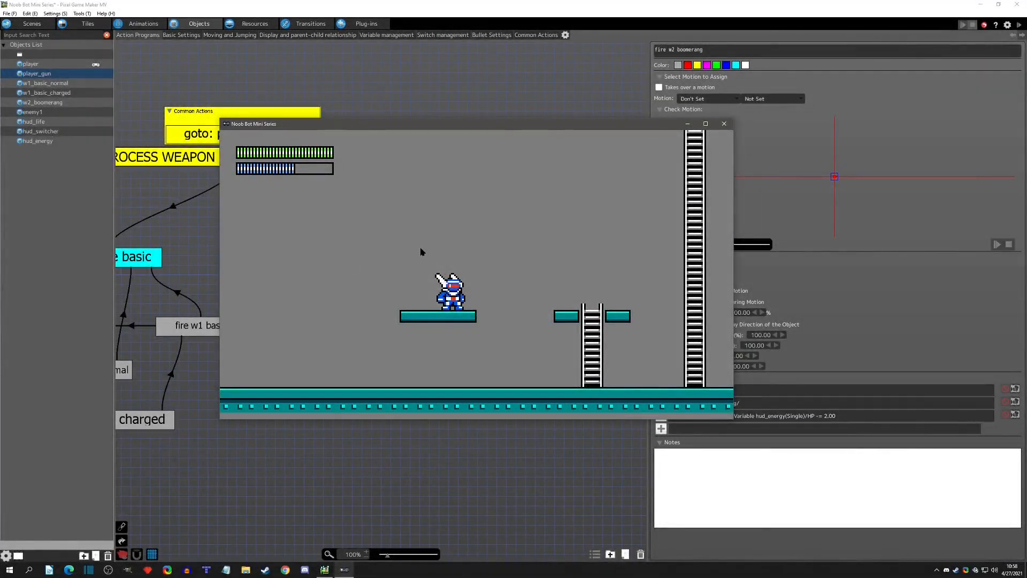
key(Right)
key(w)
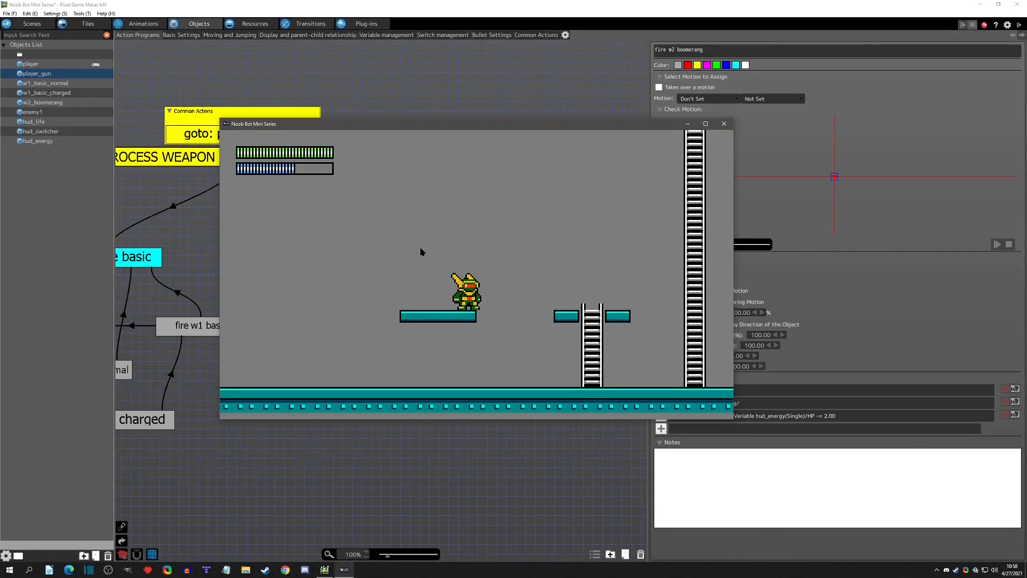
key(w)
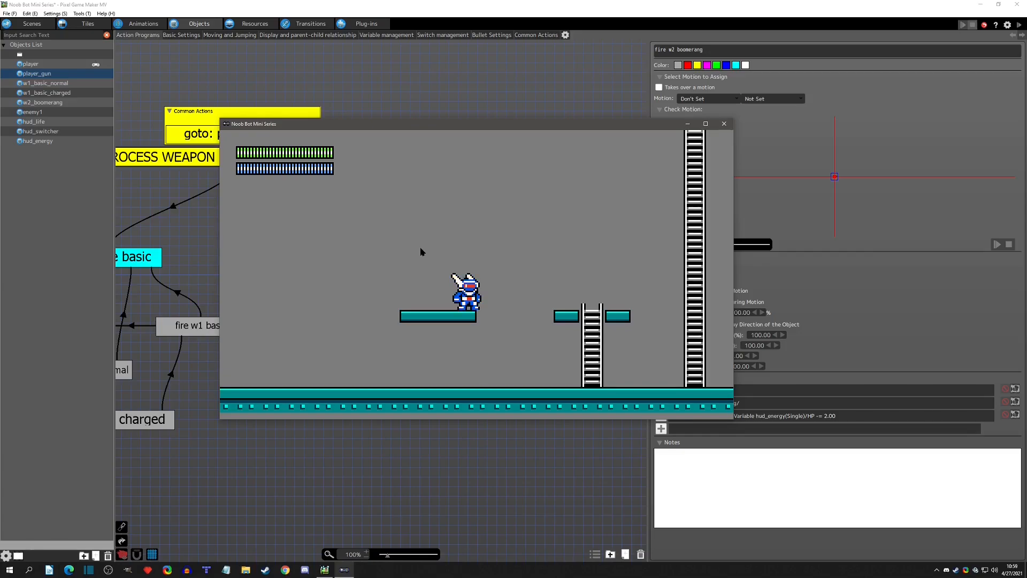
click(724, 123)
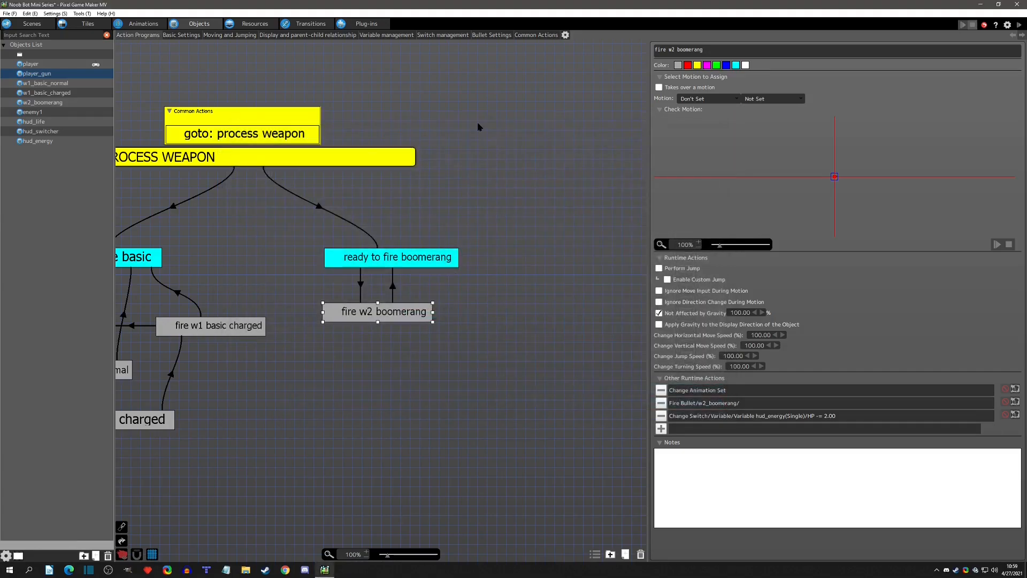
Add a Change Variable runtime action to hud_energy's change energy boomerang action, targeting CurrentEnergy_Boomerang of Noob Bot Mini Series Common.
click(31, 141)
middle_drag(536, 263, 456, 228)
click(270, 321)
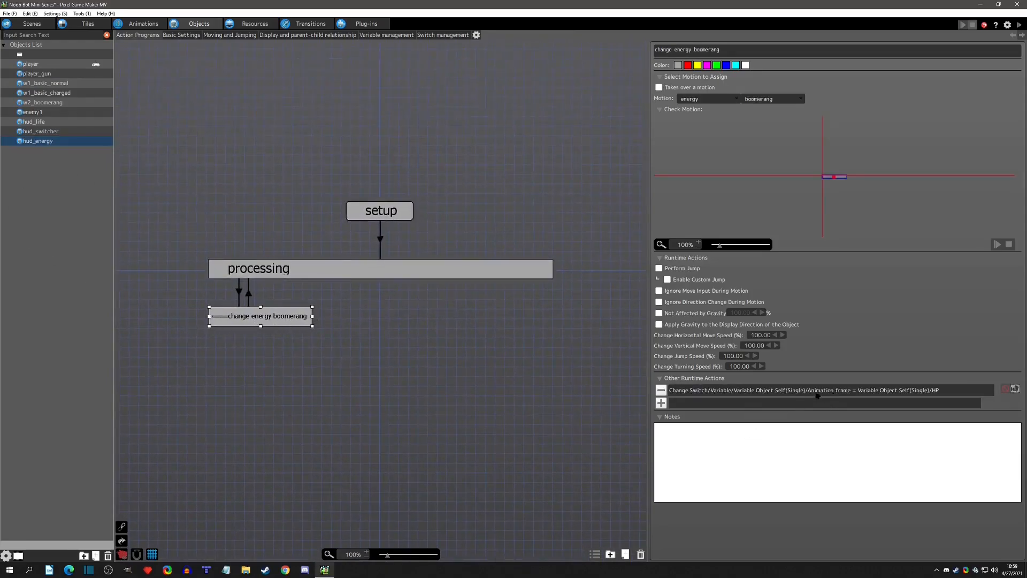
click(668, 405)
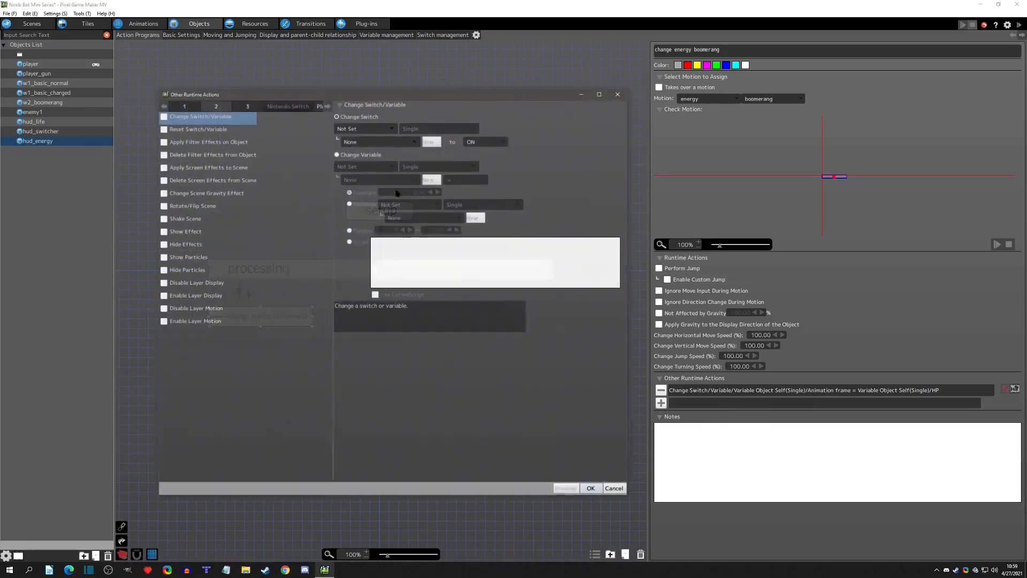
click(377, 155)
click(363, 166)
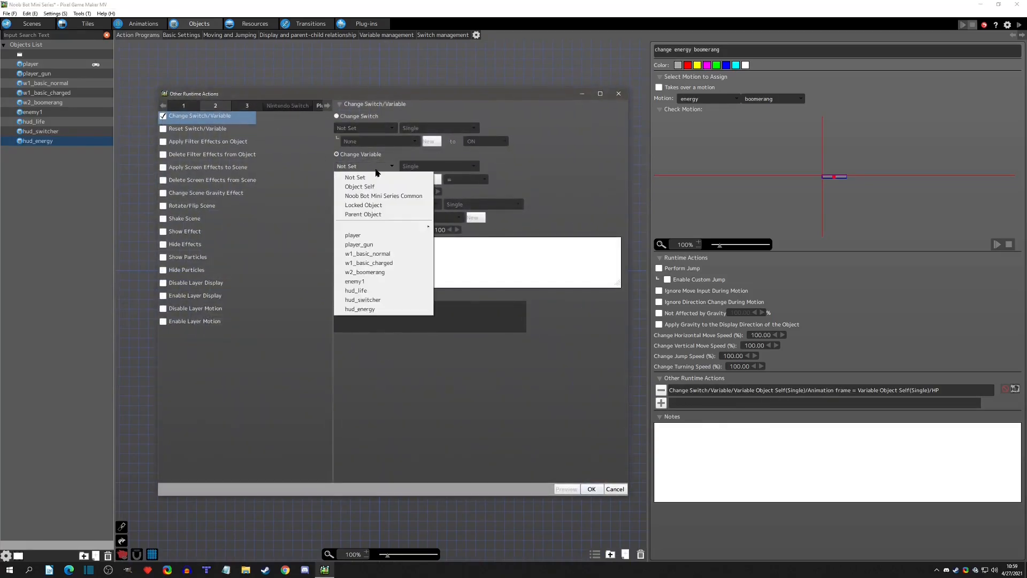
click(377, 195)
click(377, 180)
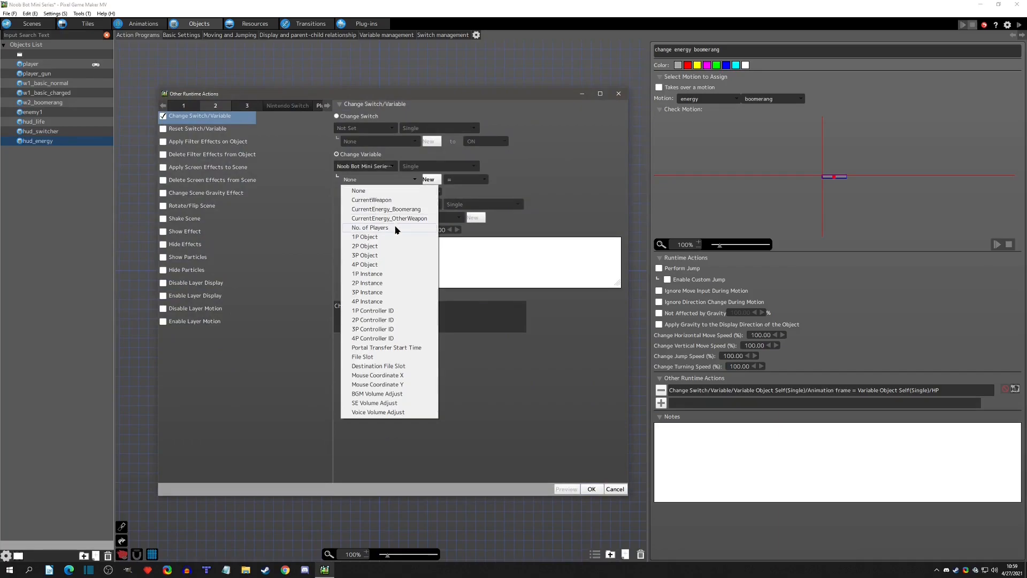
click(391, 209)
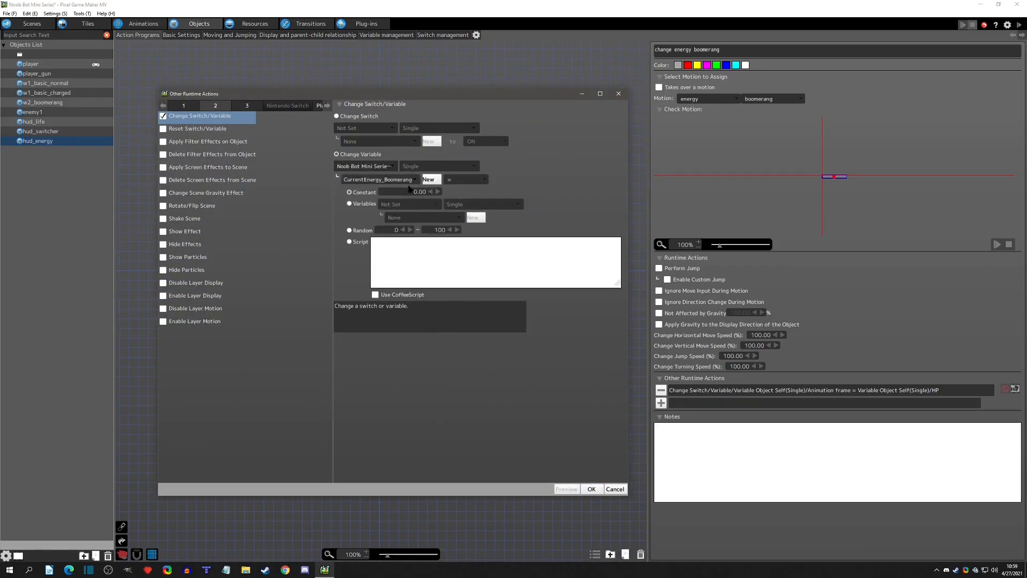
Assign the Object Self HP variable as the new value of CurrentEnergy_Boomerang and accept the runtime action.
click(367, 206)
click(409, 204)
click(412, 222)
click(422, 217)
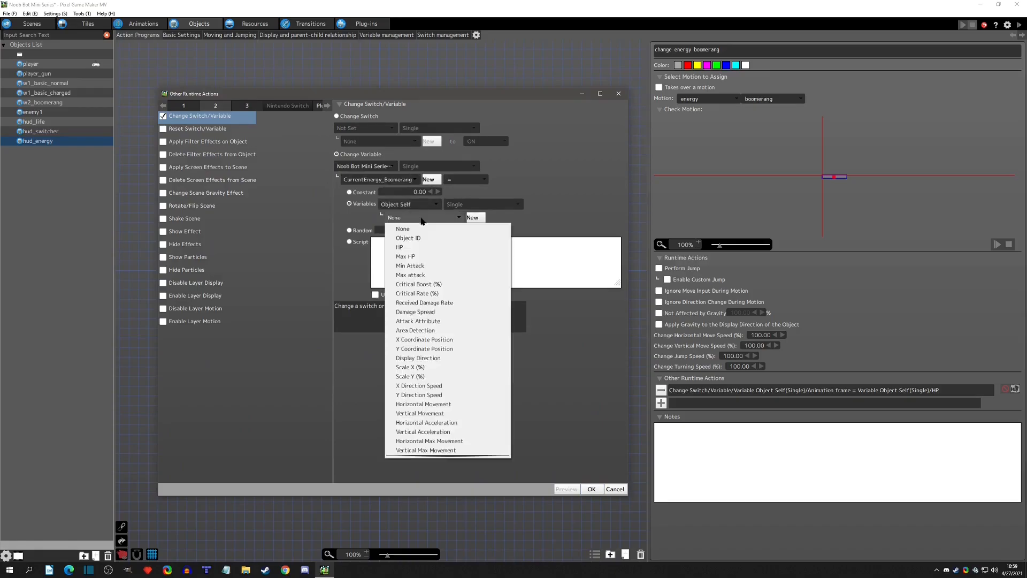
click(421, 246)
click(591, 489)
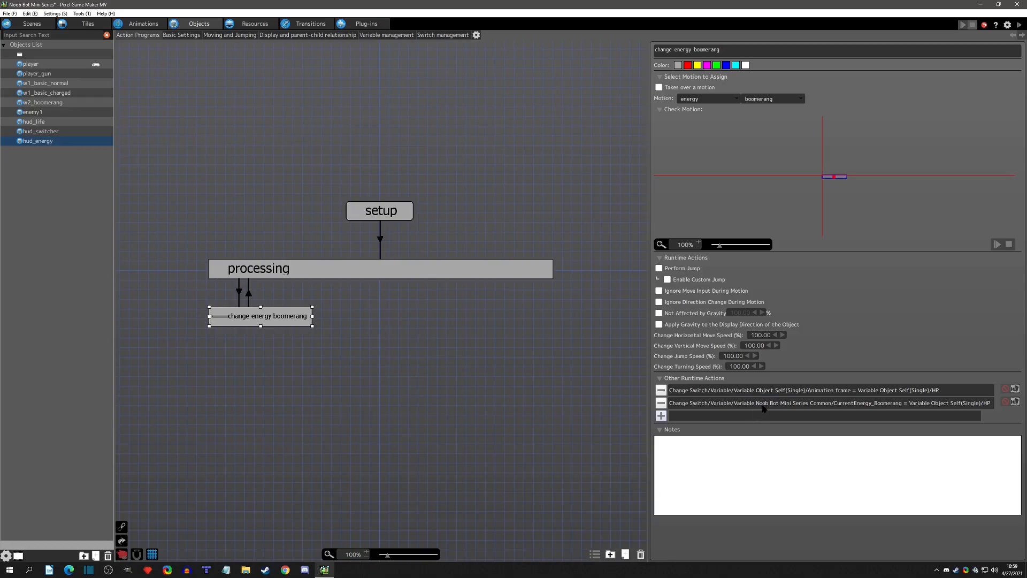
Review the added runtime action and the HP parameters in hud_energy's basic settings.
click(802, 405)
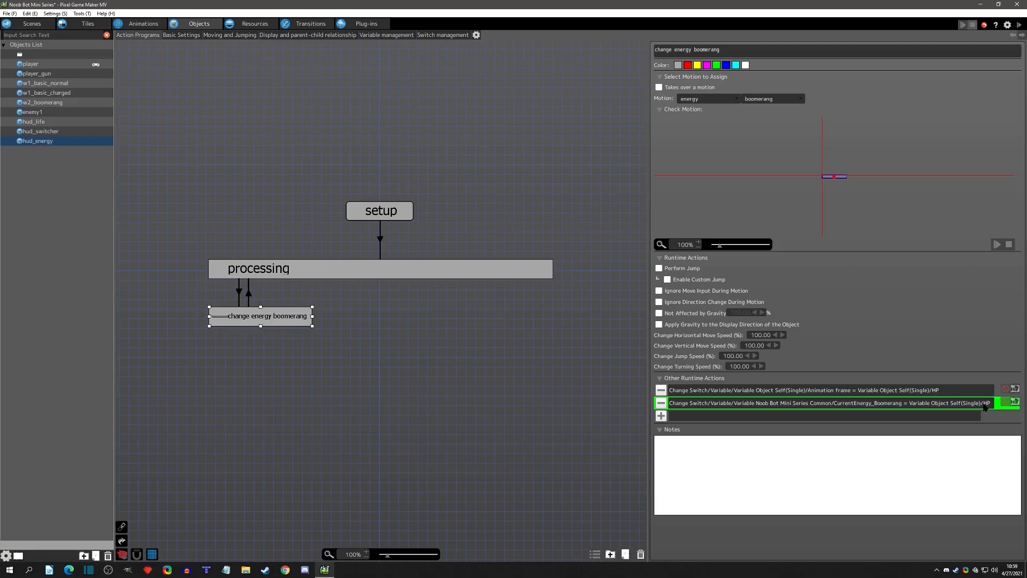
click(169, 36)
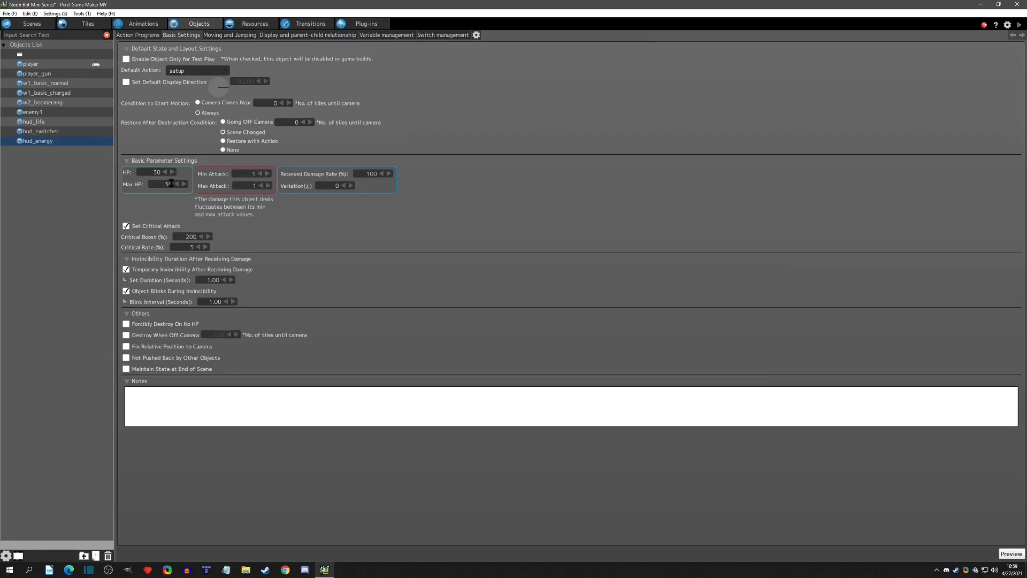
click(137, 34)
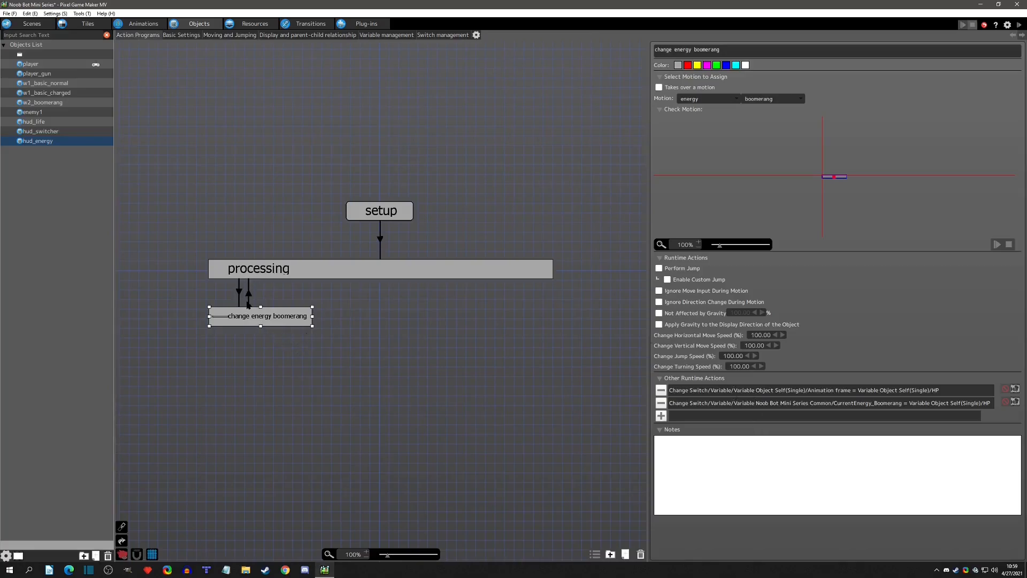
Duplicate the change energy boomerang action, place the copy above processing, rename it "no weapon" and narrow its box.
click(240, 351)
key(ctrl+v)
drag(257, 361, 235, 227)
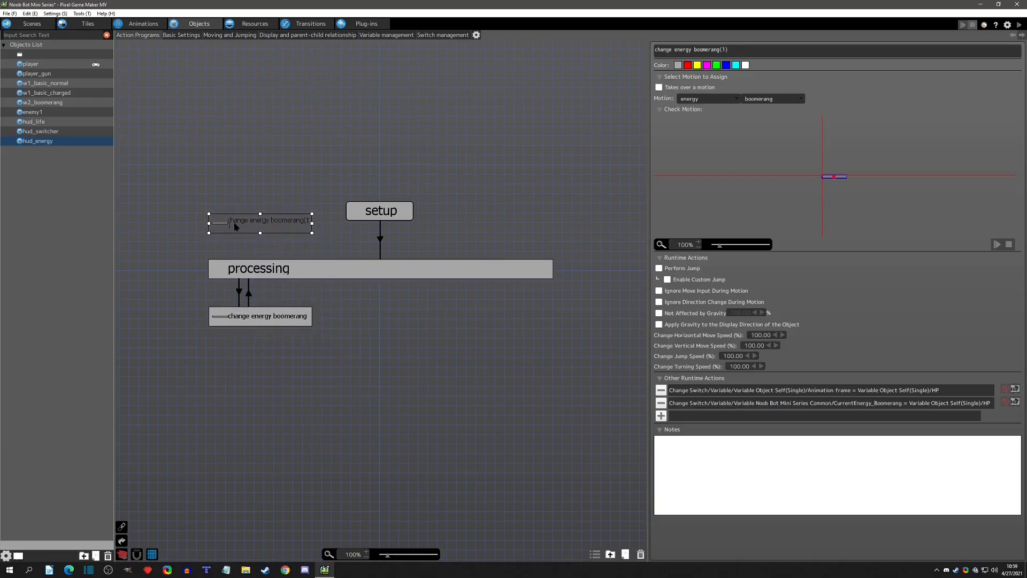
key(ctrl+a)
text(c)
text(o weapon)
key(Return)
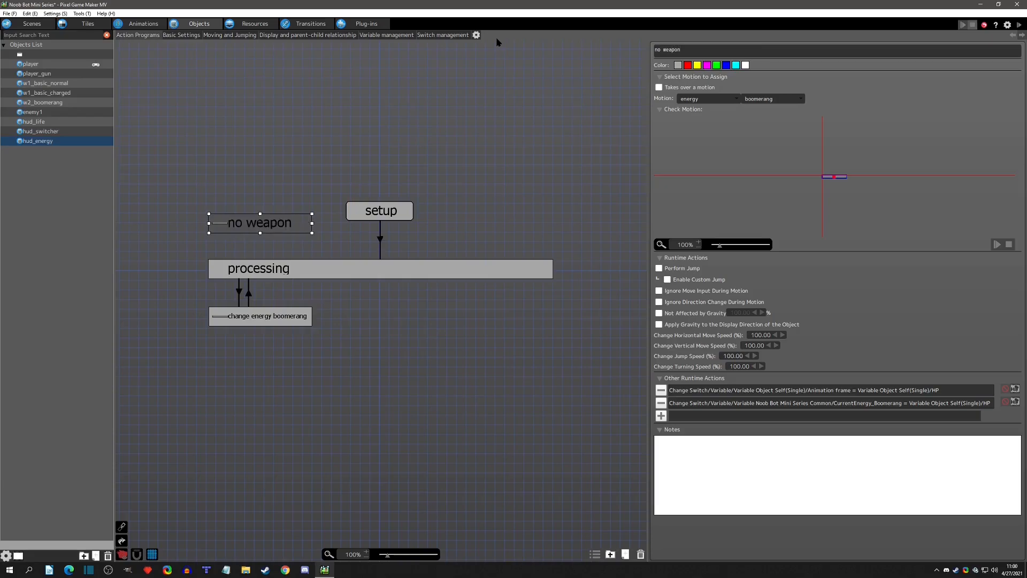
drag(312, 223, 264, 219)
Set the no weapon action's motion to Don't Set and remove both of its runtime actions.
click(722, 100)
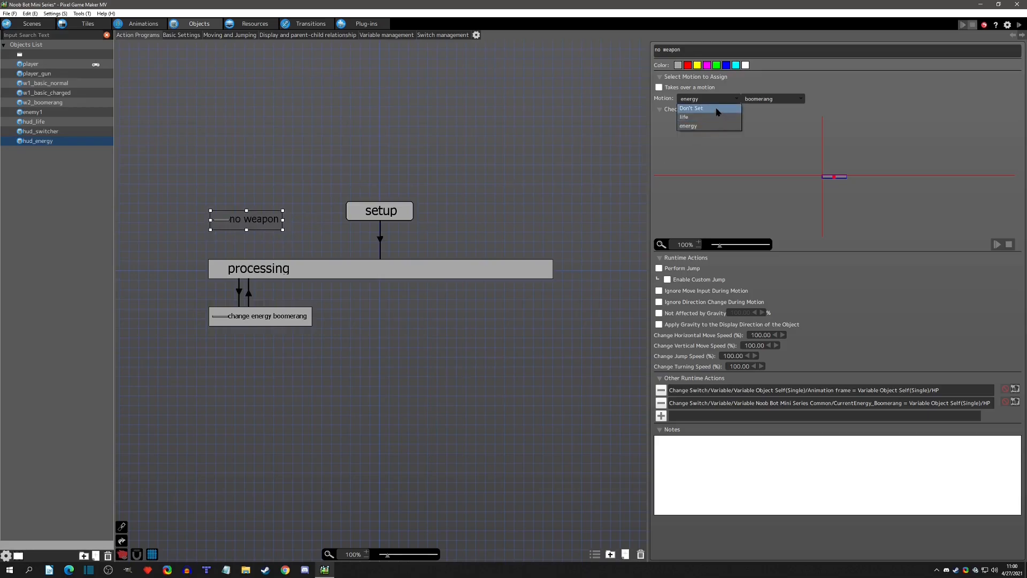
click(711, 109)
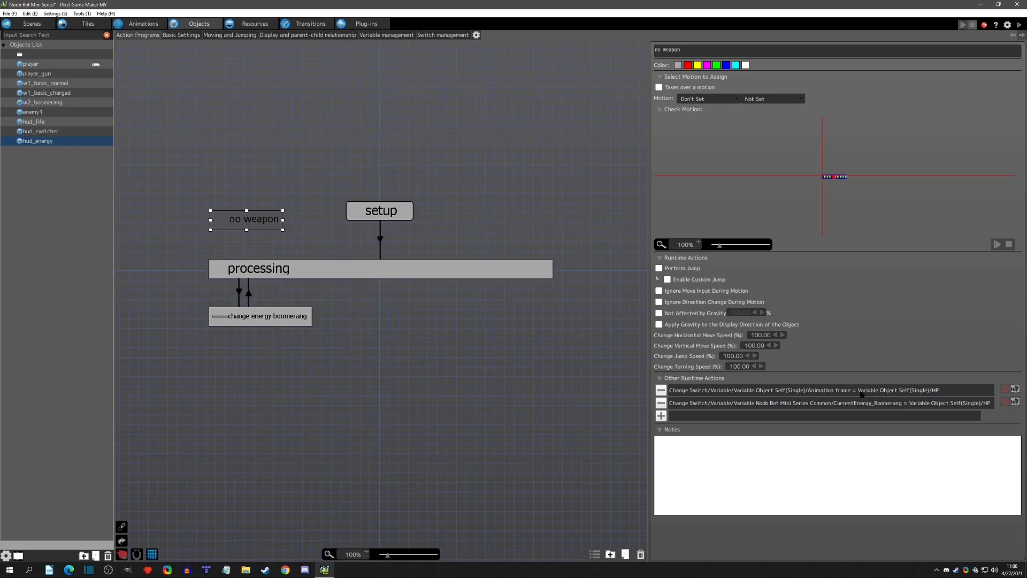
click(660, 390)
click(661, 390)
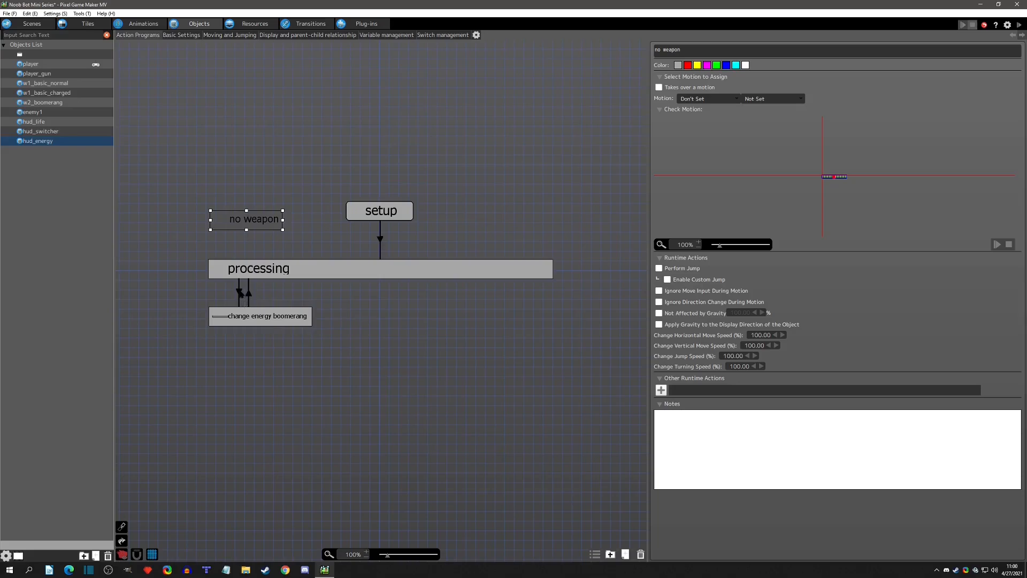
Copy the link between processing and change energy boomerang as a link from processing to no weapon, and straighten it.
click(240, 291)
right_drag(248, 272, 266, 223)
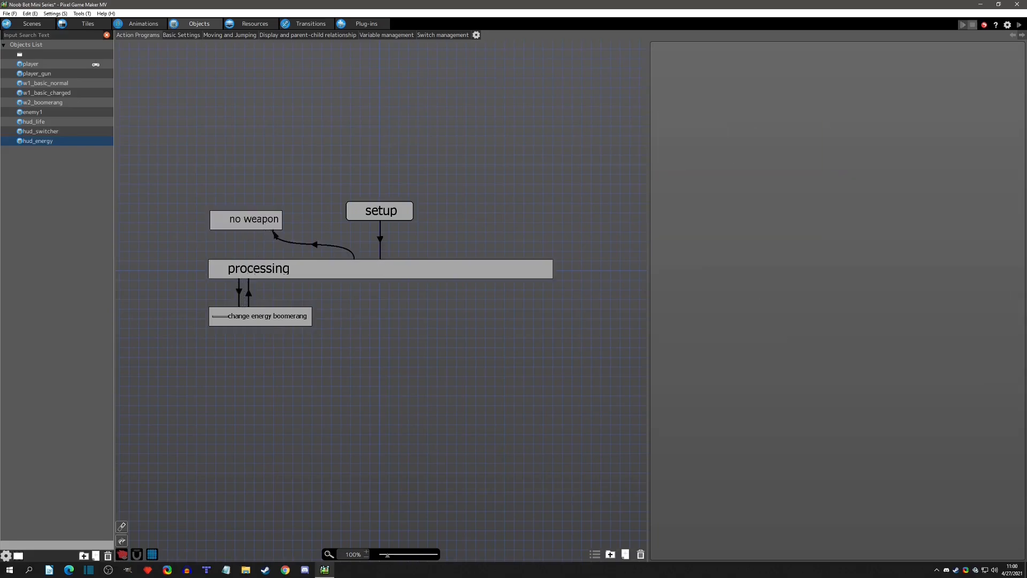
drag(274, 236, 239, 234)
Remove the Animation frame condition from the processing to no weapon link and make the remaining condition require CurrentWeapon = 1.
double_click(783, 198)
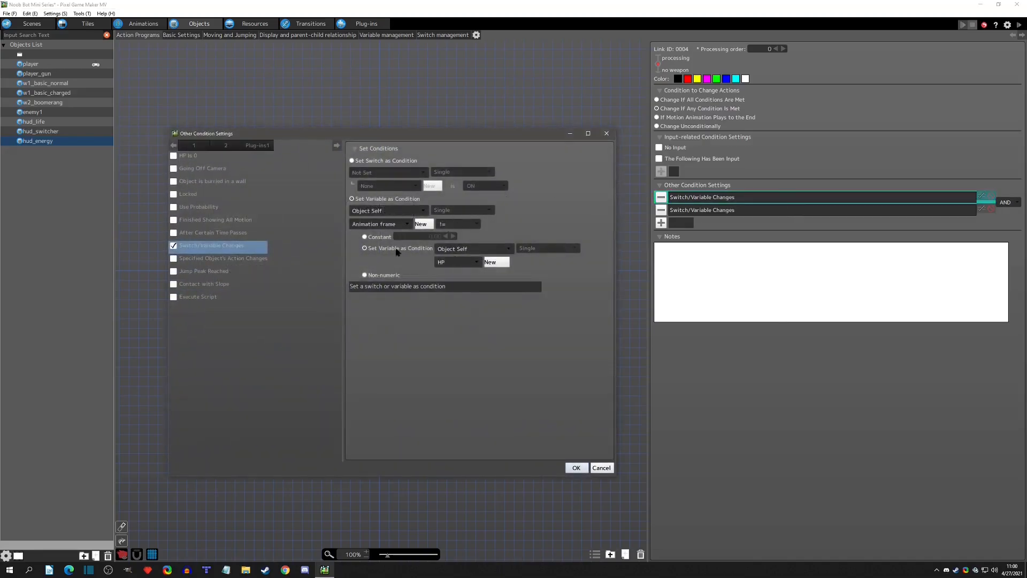
click(609, 134)
click(662, 197)
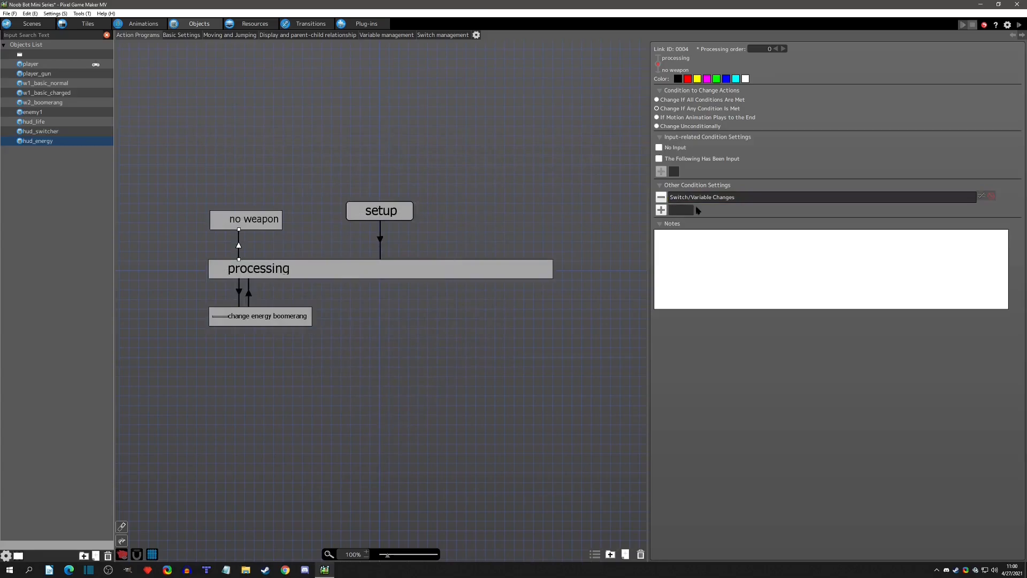
double_click(714, 199)
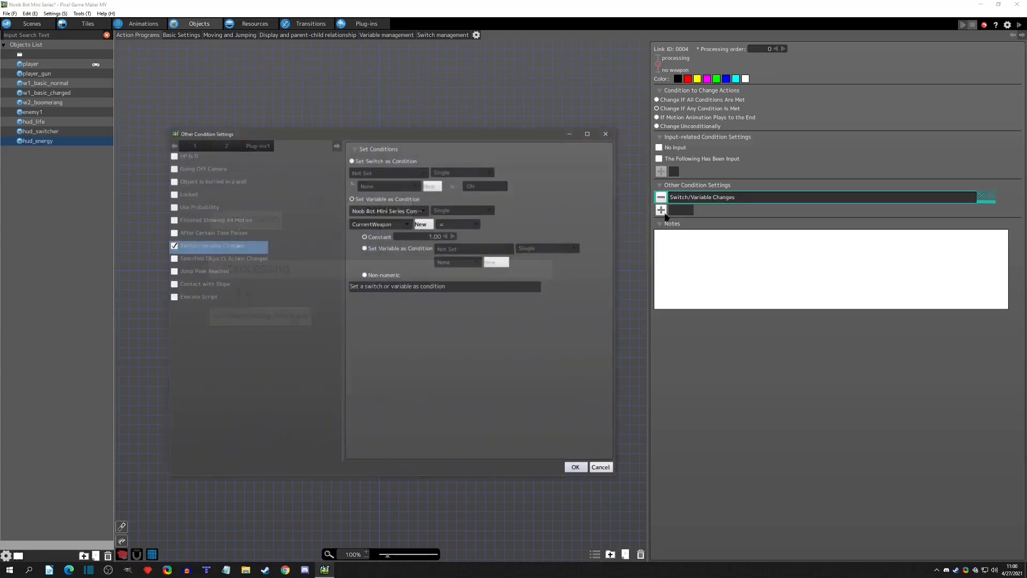
click(598, 230)
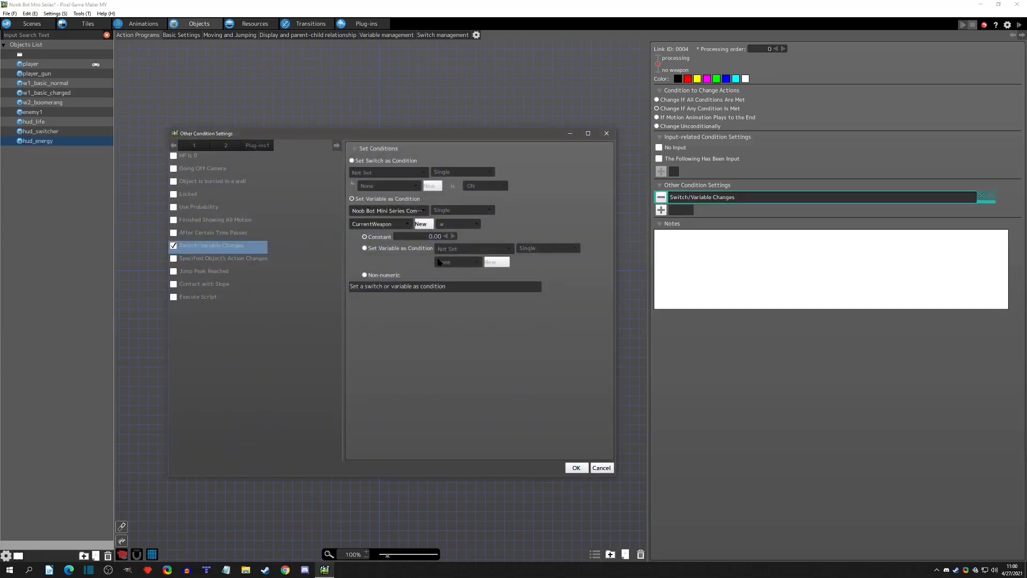
click(574, 467)
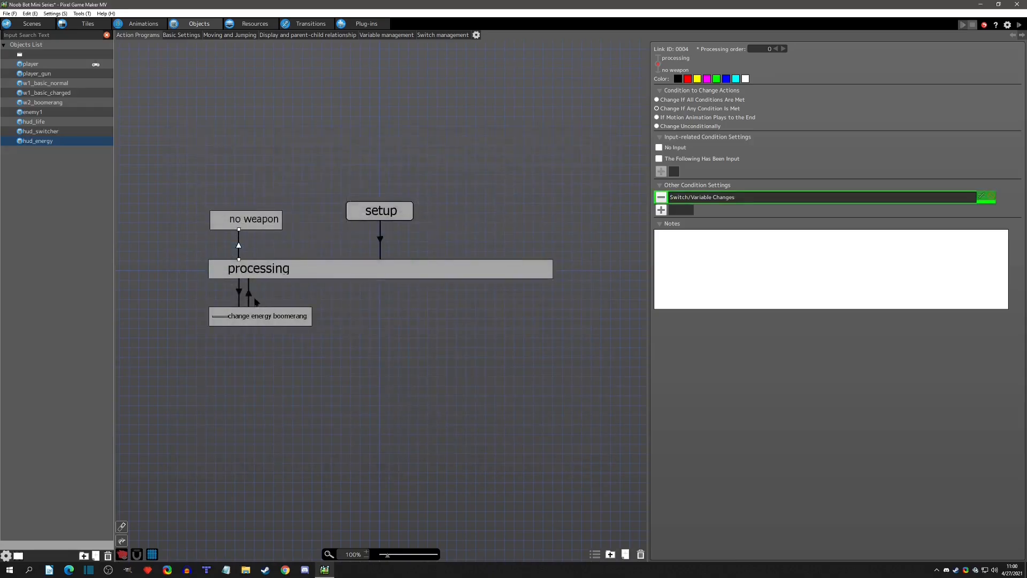
Copy change energy boomerang's unconditional return link as a link from no weapon back to processing, and straighten it.
click(240, 287)
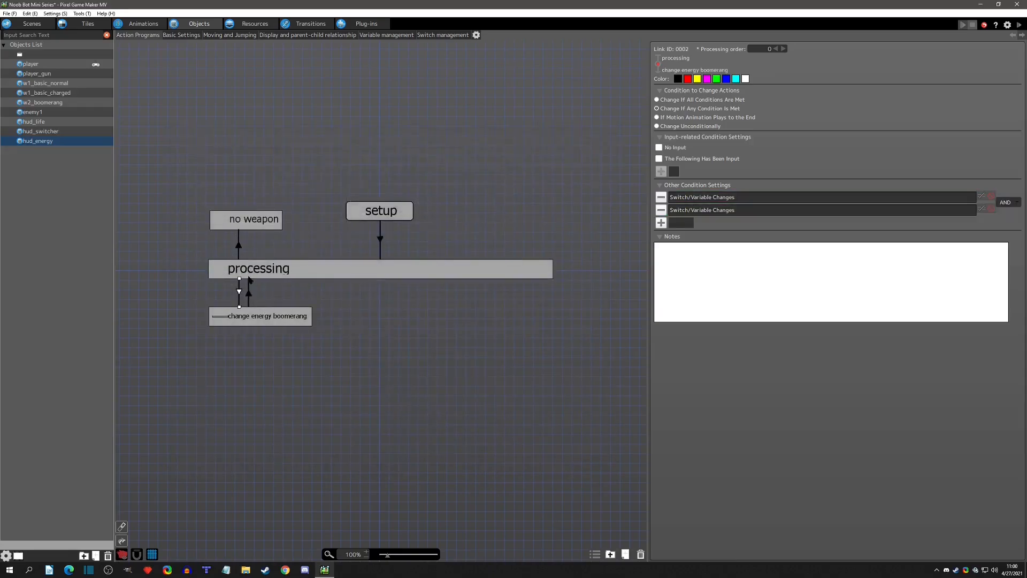
click(249, 292)
right_drag(254, 221, 253, 268)
click(276, 241)
drag(275, 232, 251, 235)
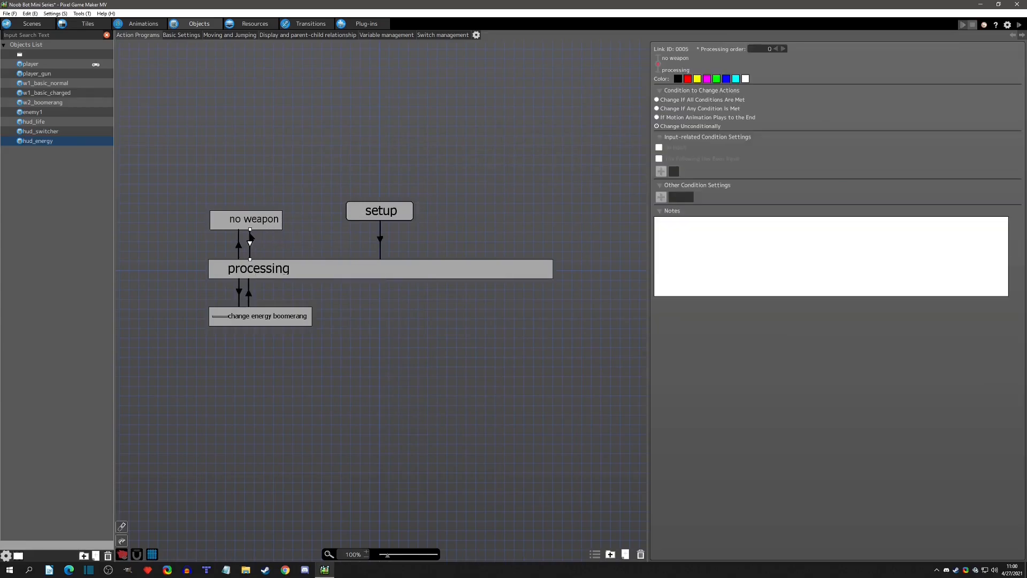
click(241, 247)
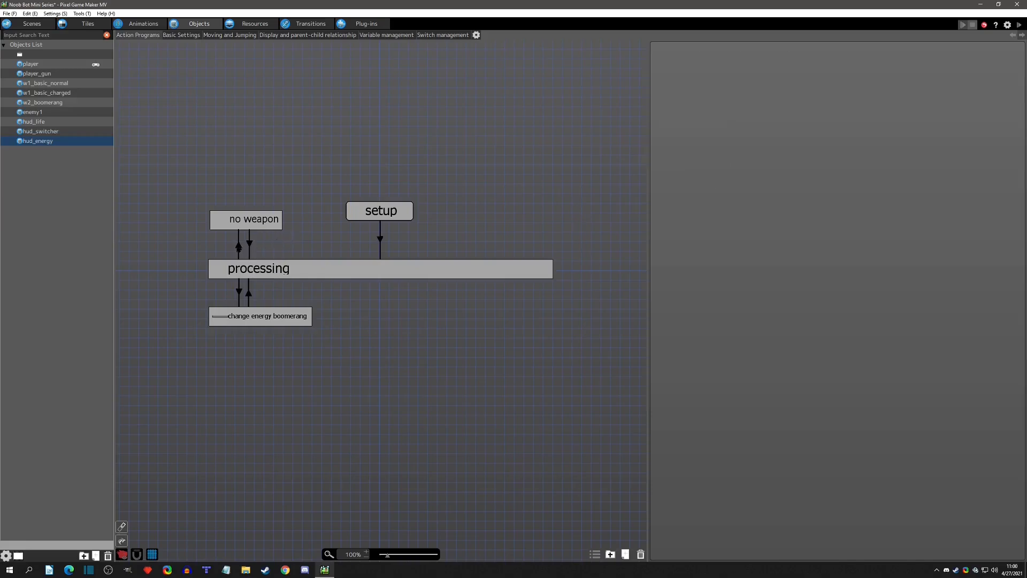
Delete the unconditional link from no weapon back to processing.
click(239, 230)
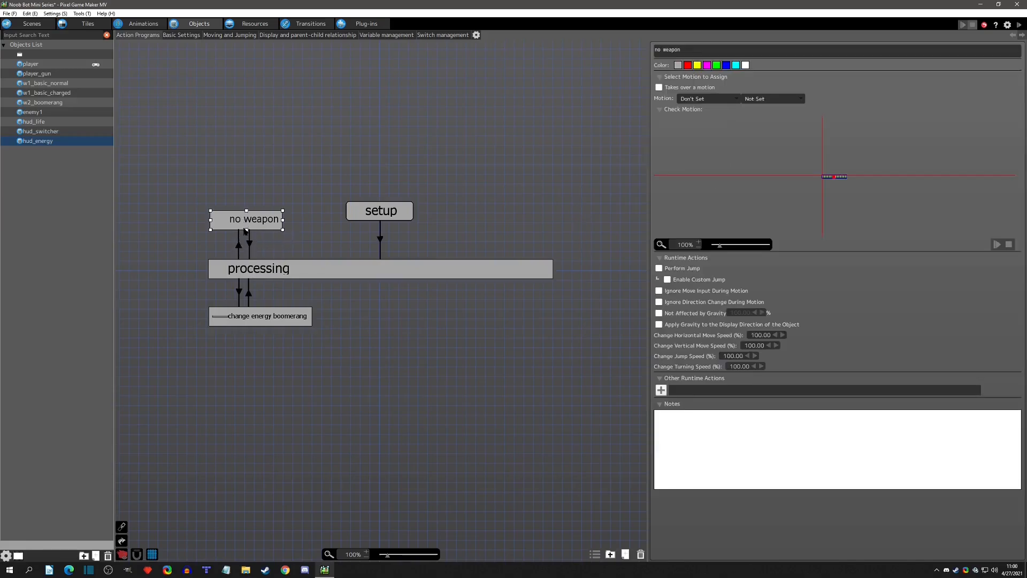
click(239, 250)
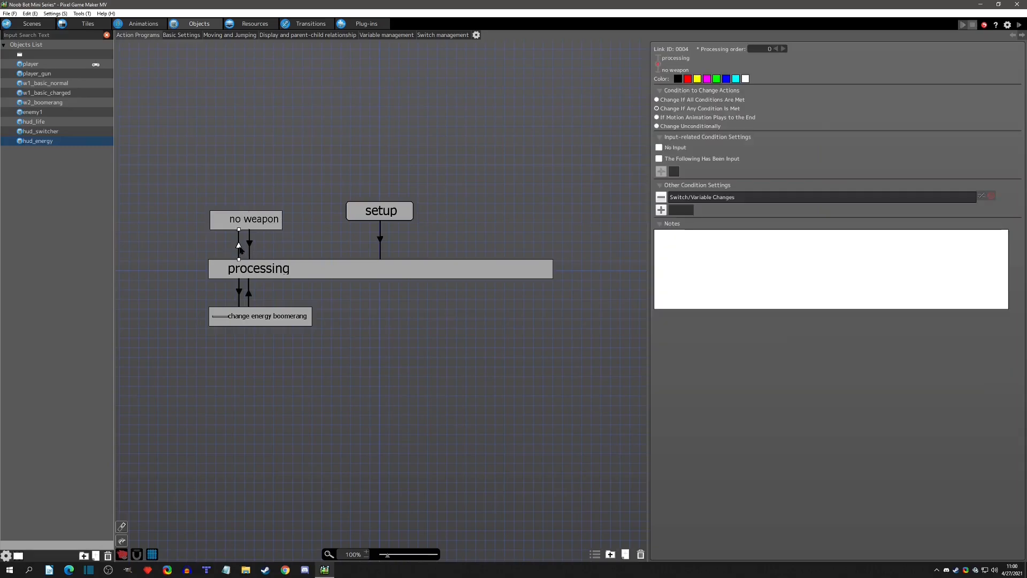
click(702, 199)
click(250, 245)
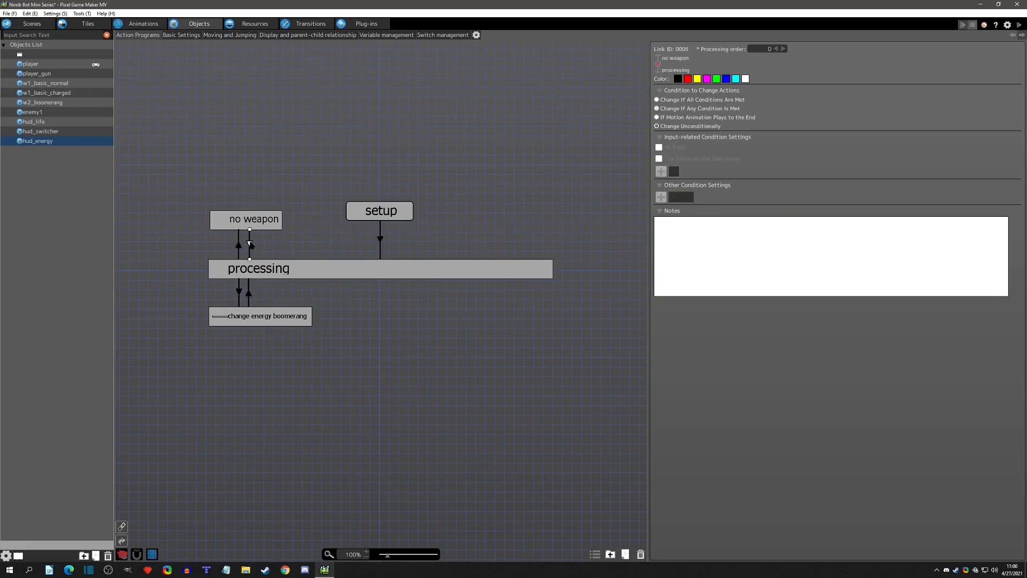
key(Delete)
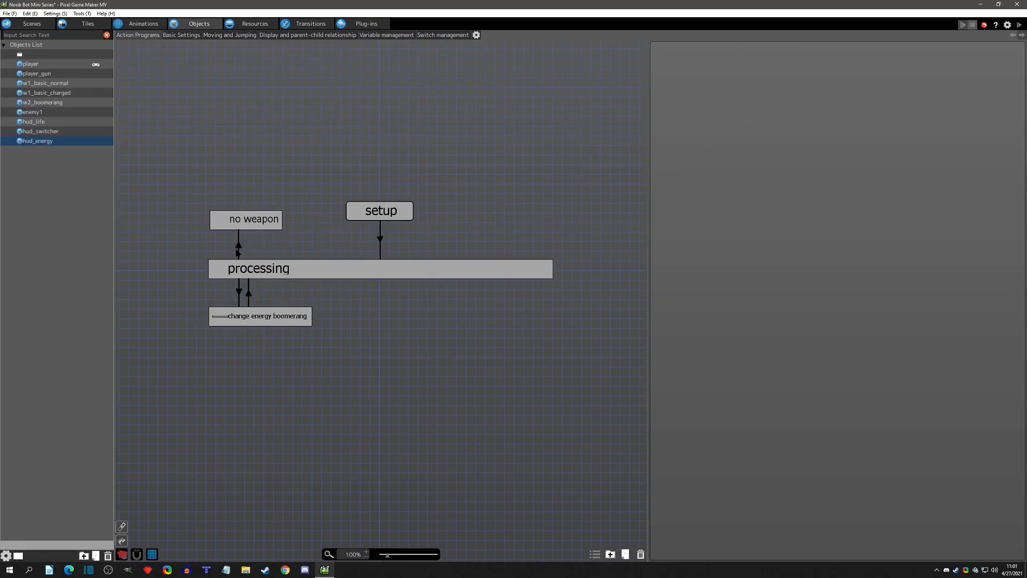
Copy the processing to no weapon link as a return link to processing, straighten it and check its Switch/Variable condition.
click(239, 247)
right_drag(253, 227, 258, 266)
drag(273, 236, 251, 238)
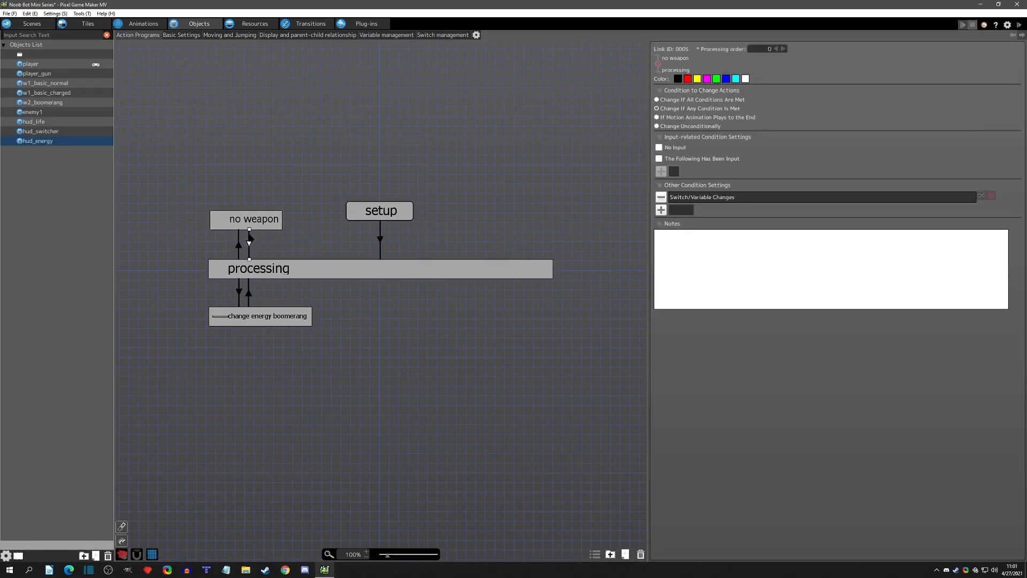
double_click(762, 199)
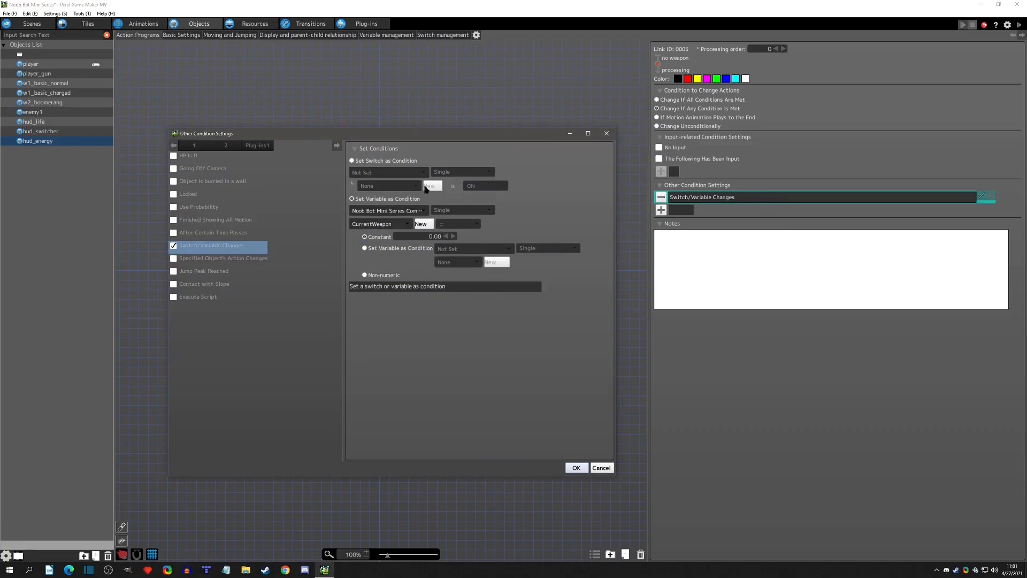
click(606, 134)
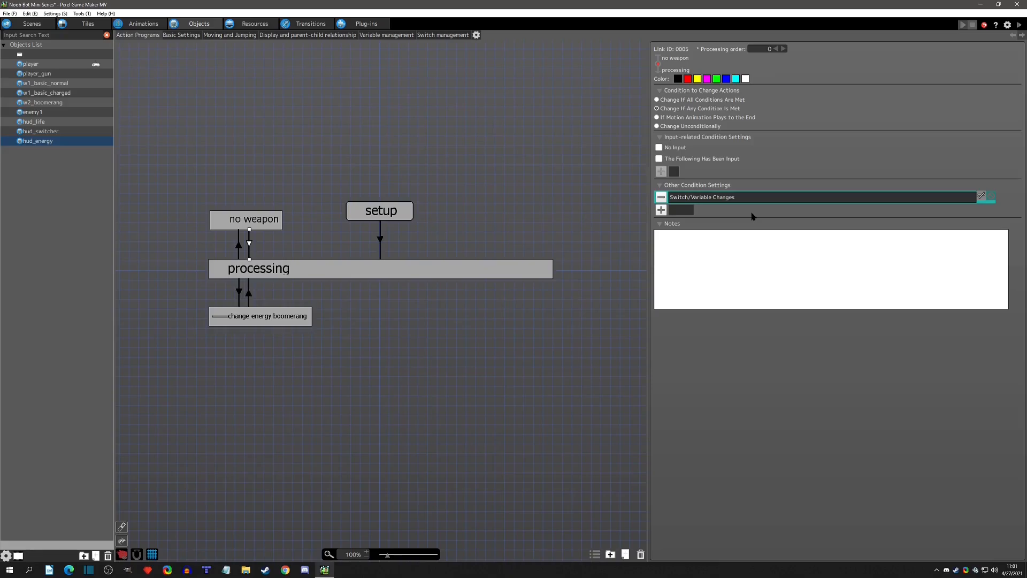
click(566, 322)
click(280, 223)
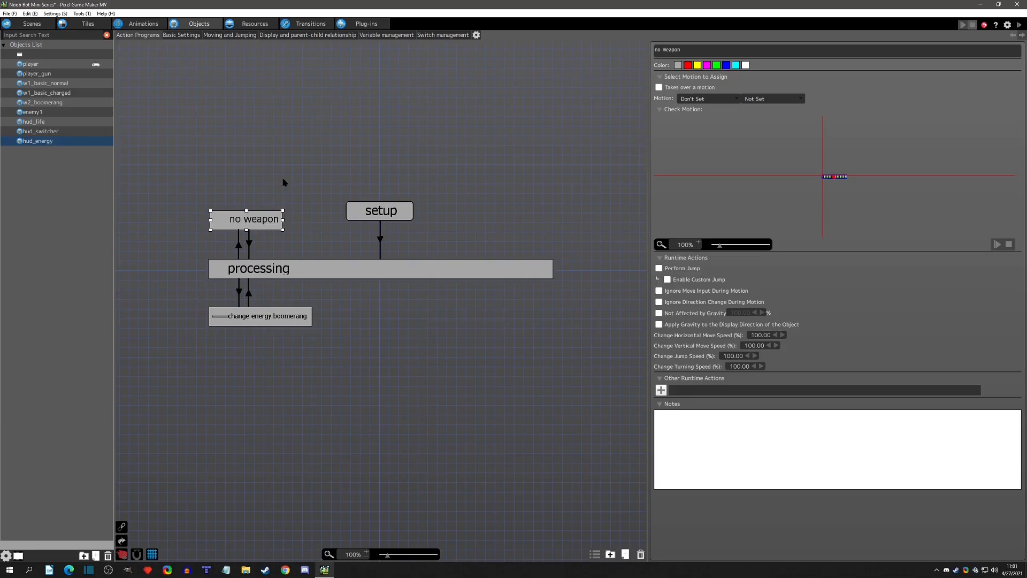
Start a test play and check the energy bar while firing and switching to the boomerang and back.
click(1021, 34)
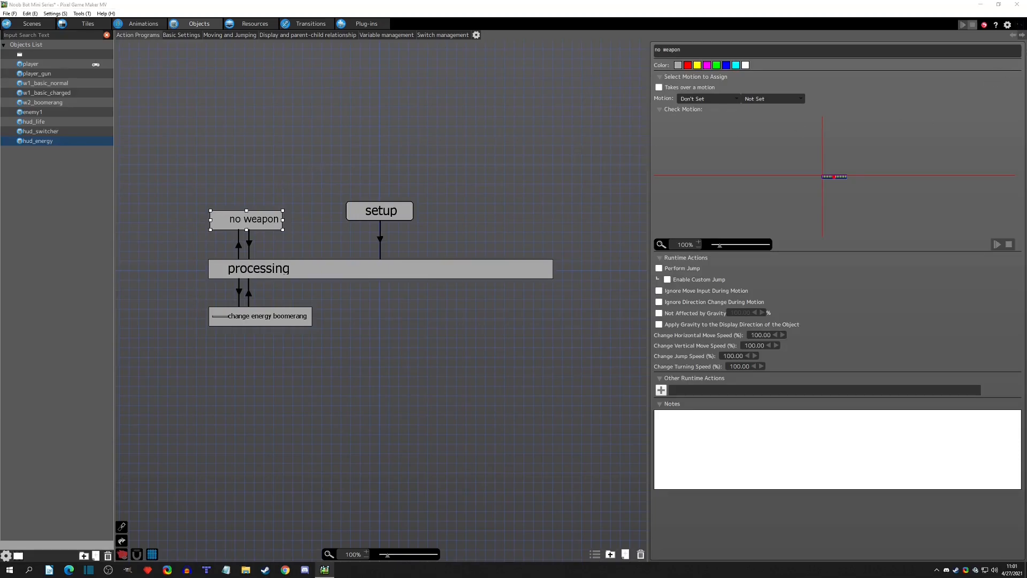
key(Left)
key(Right)
key(x)
key(x)
key(x)
key(Right)
key(x)
key(x)
key(Left)
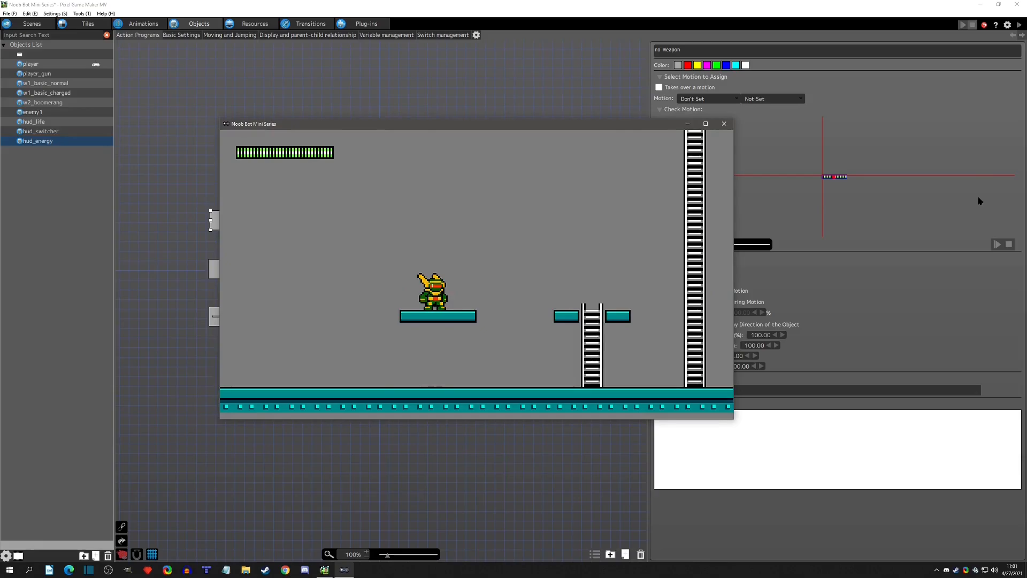
key(c)
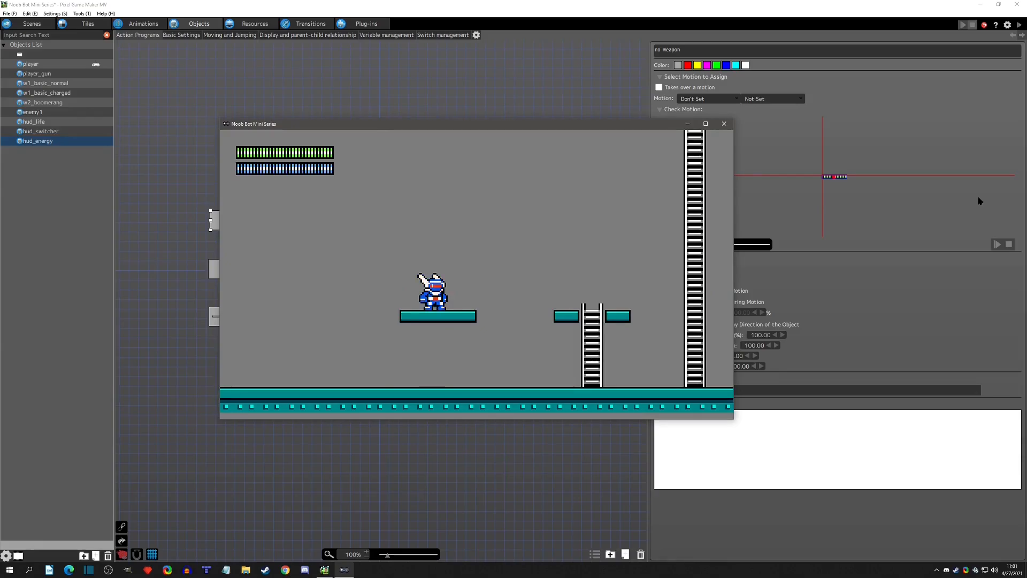
key(x)
key(x)
key(x)
key(x)
key(x)
key(q)
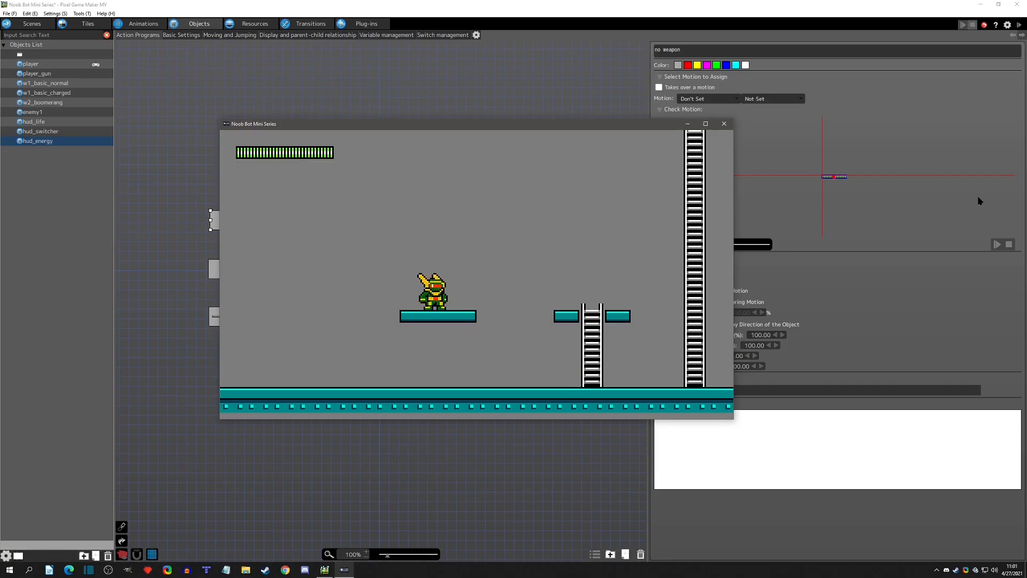
Fire the basic weapon again in the test play, and switch back to the boomerang to recheck the energy bar.
key(Right)
key(x)
key(Left)
key(x)
key(x)
key(Right)
key(x)
key(x)
key(q)
Inspect the menu scene's object data in the running game for hud_energy's current action, and close the test play.
click(312, 135)
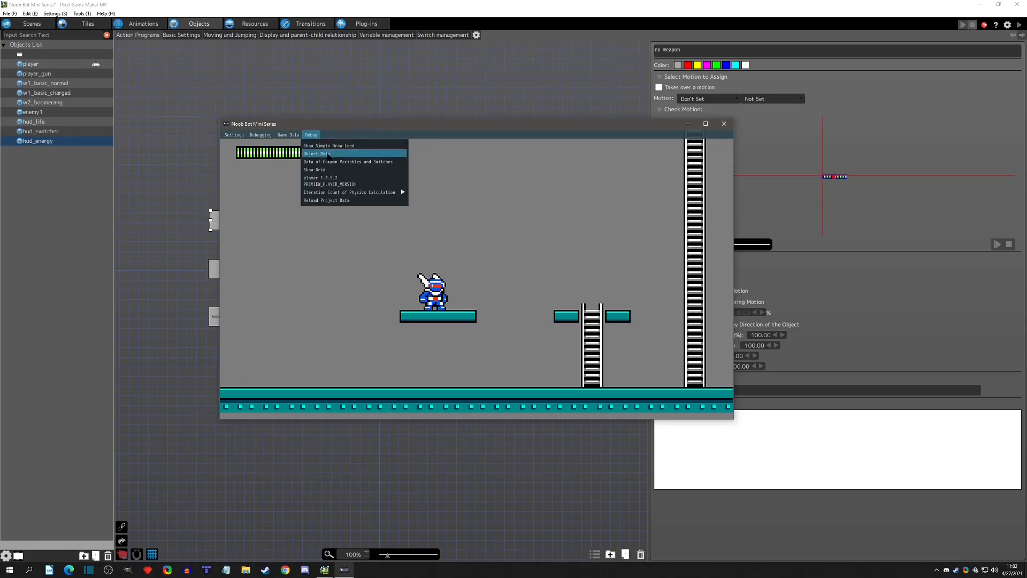
click(328, 154)
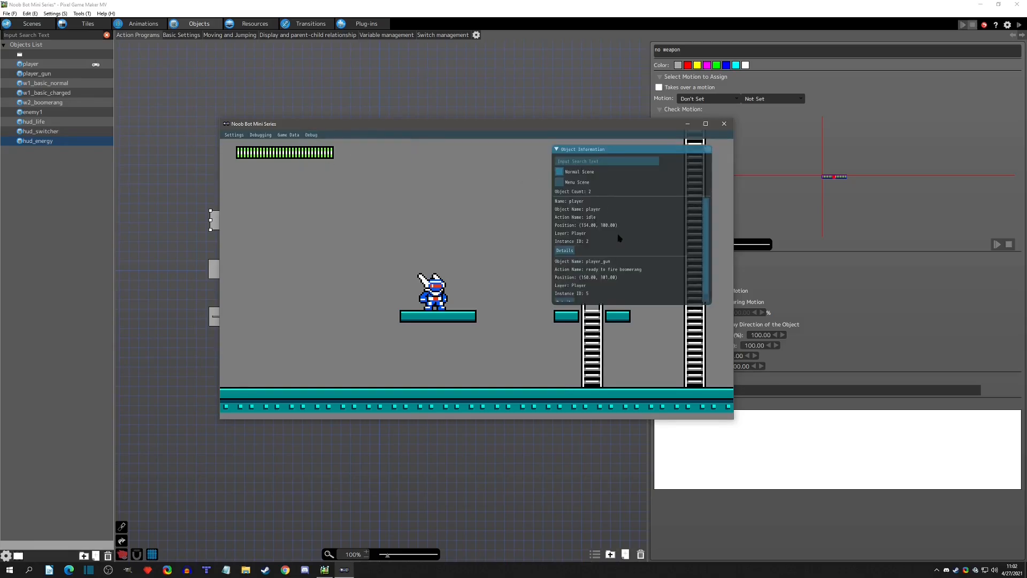
scroll(633, 239, down, 1)
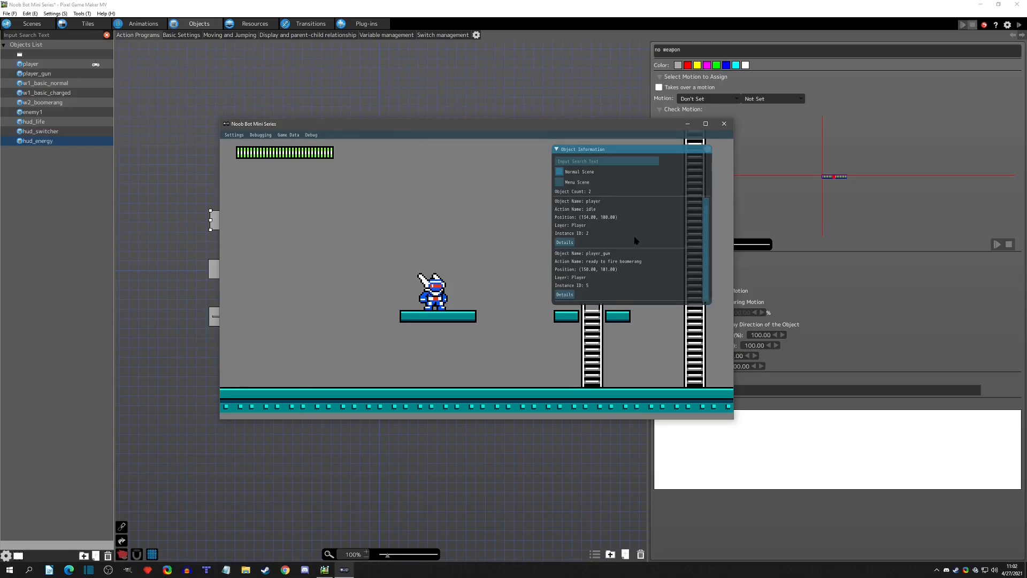
click(558, 182)
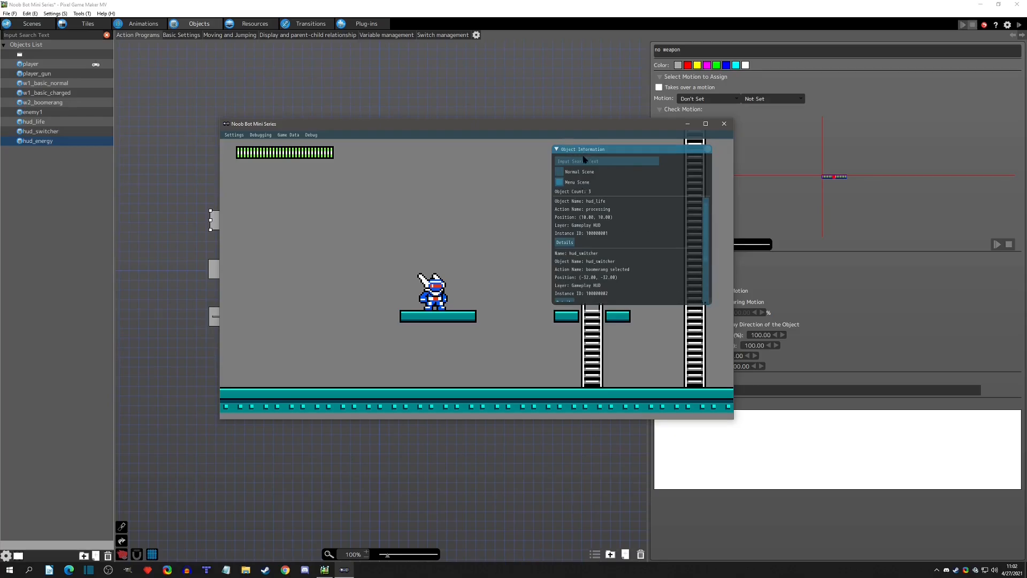
click(560, 172)
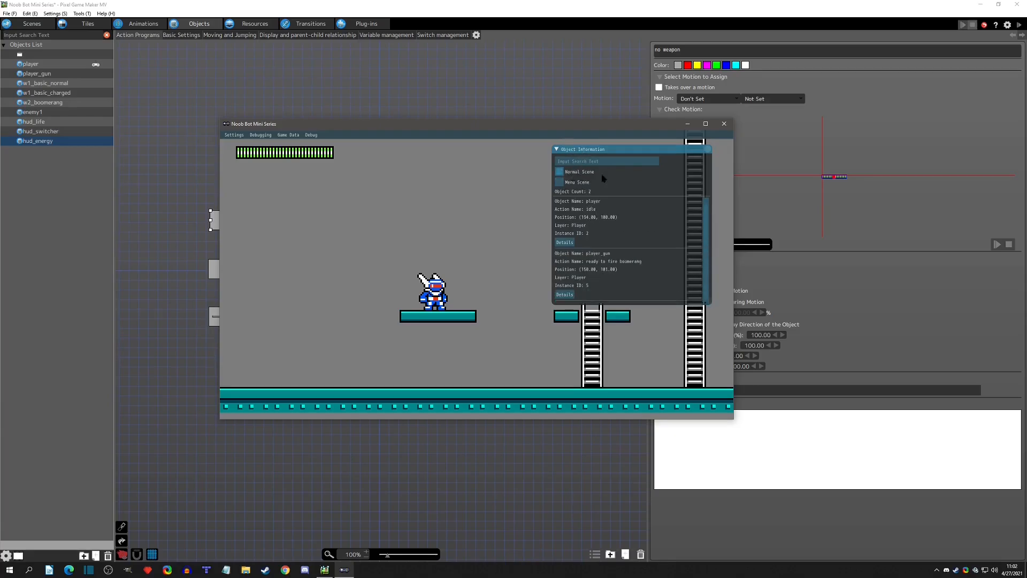
click(560, 182)
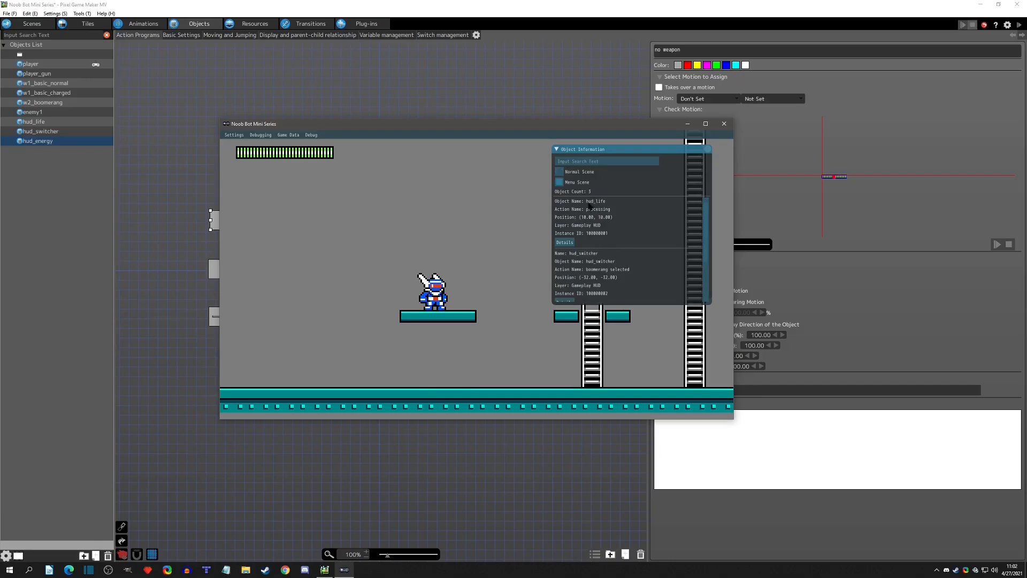
scroll(649, 270, down, 2)
scroll(636, 260, up, 1)
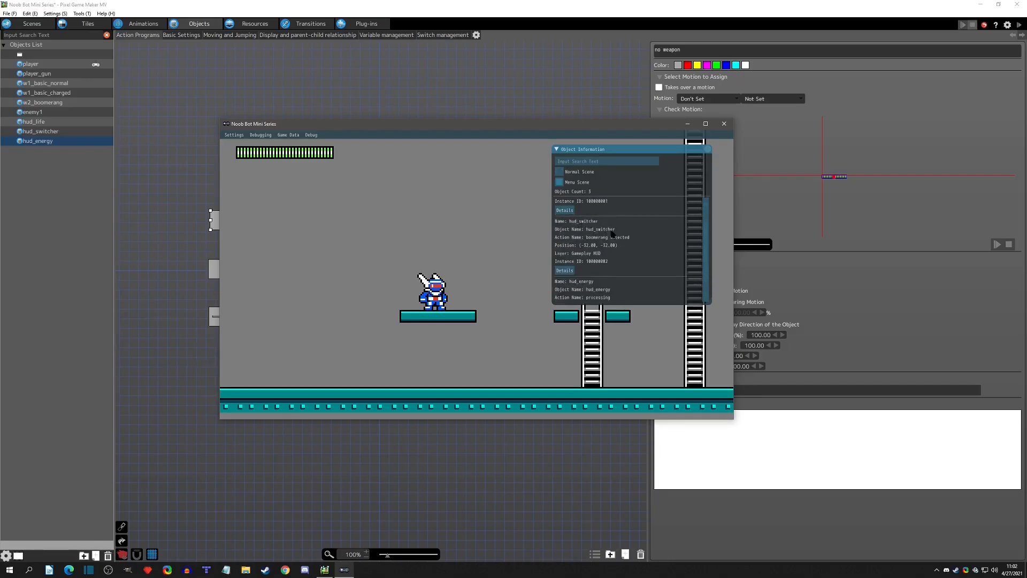
scroll(629, 264, down, 1)
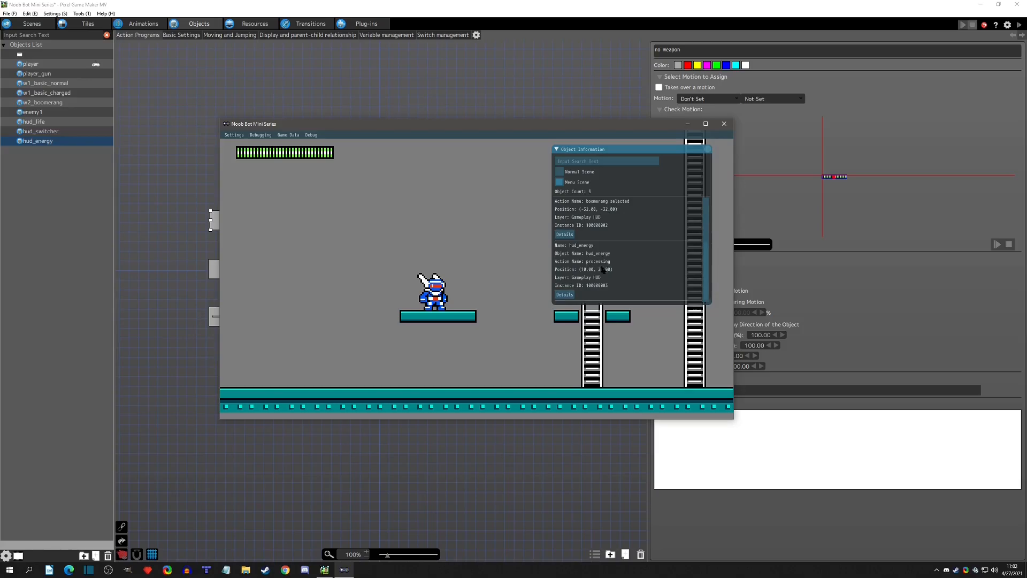
click(724, 124)
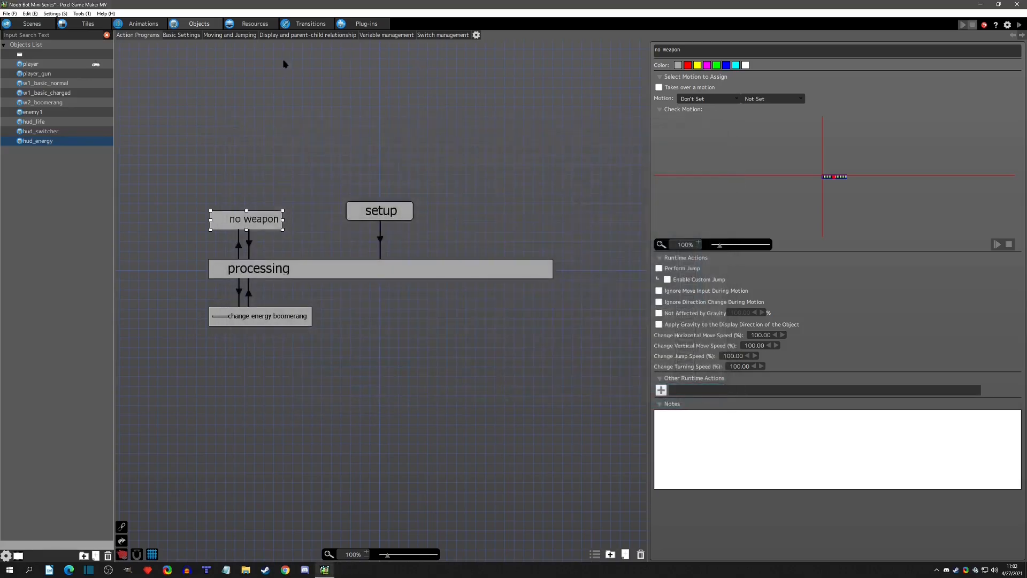
Check the Animation frame condition on the link from processing to change energy boomerang.
click(239, 292)
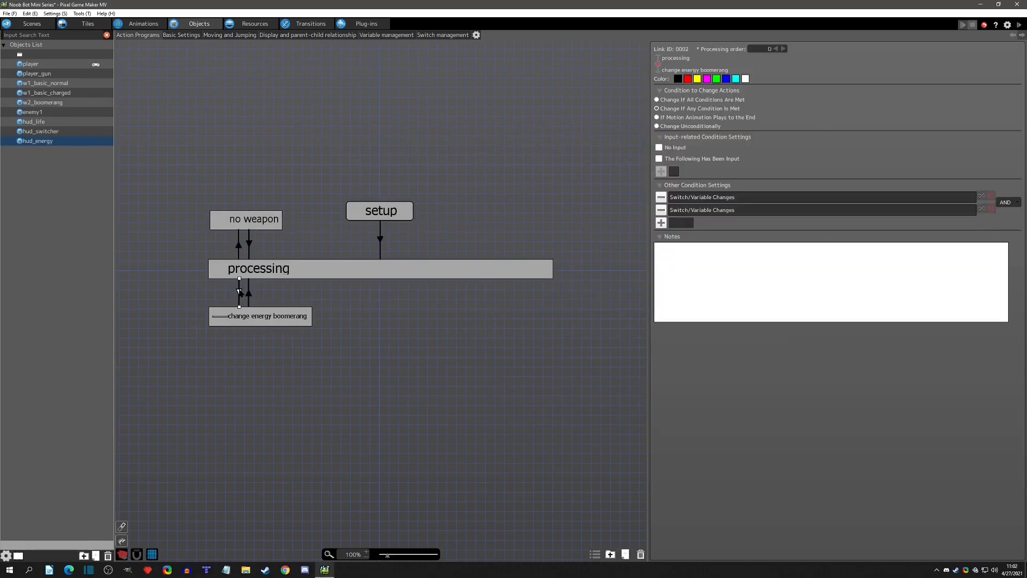
double_click(709, 198)
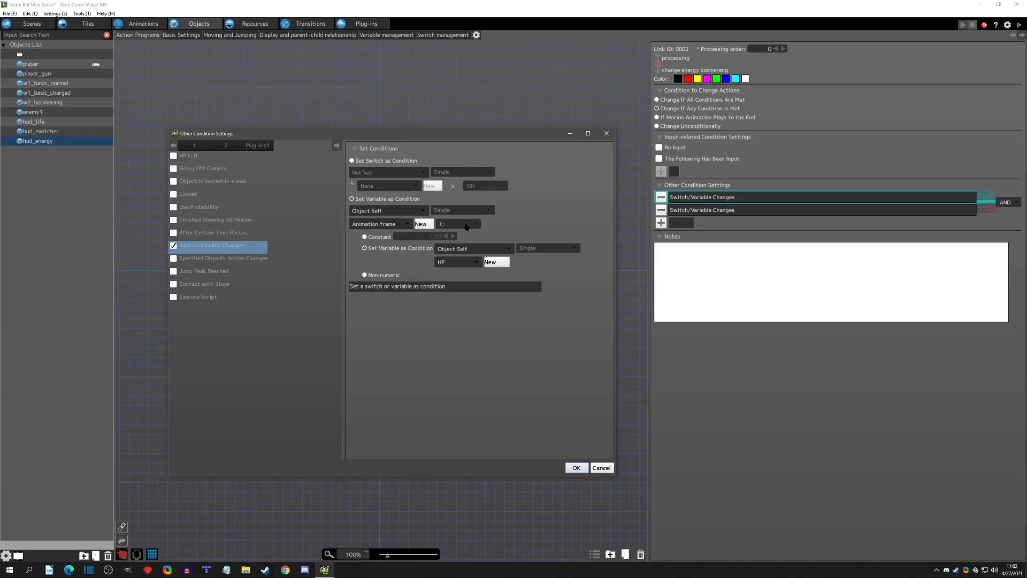
click(609, 135)
Add a Change Switch/Variable runtime action to no weapon that sets Object Self's Animation frame to -1.
click(270, 230)
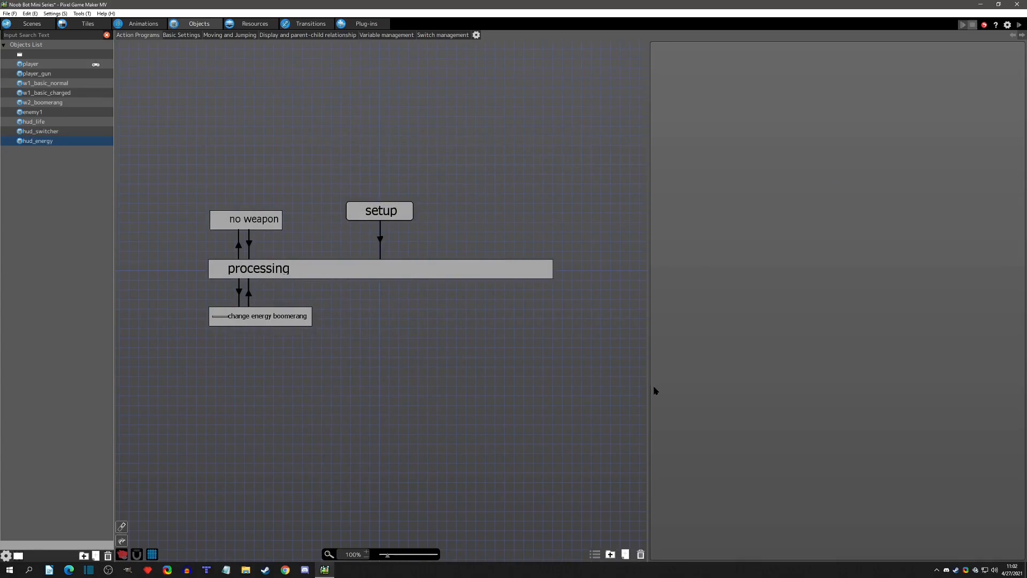
click(661, 390)
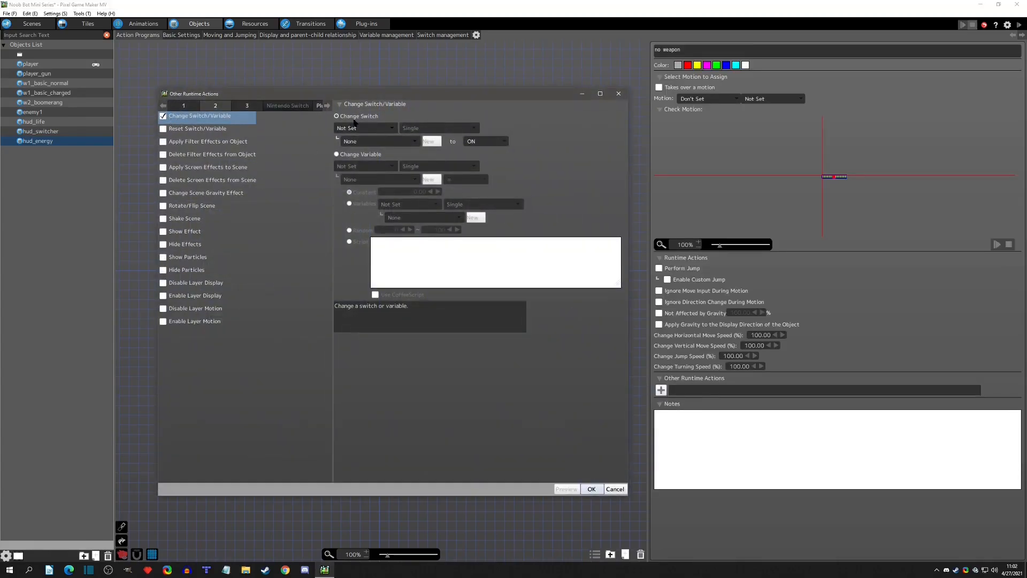
click(364, 155)
click(369, 166)
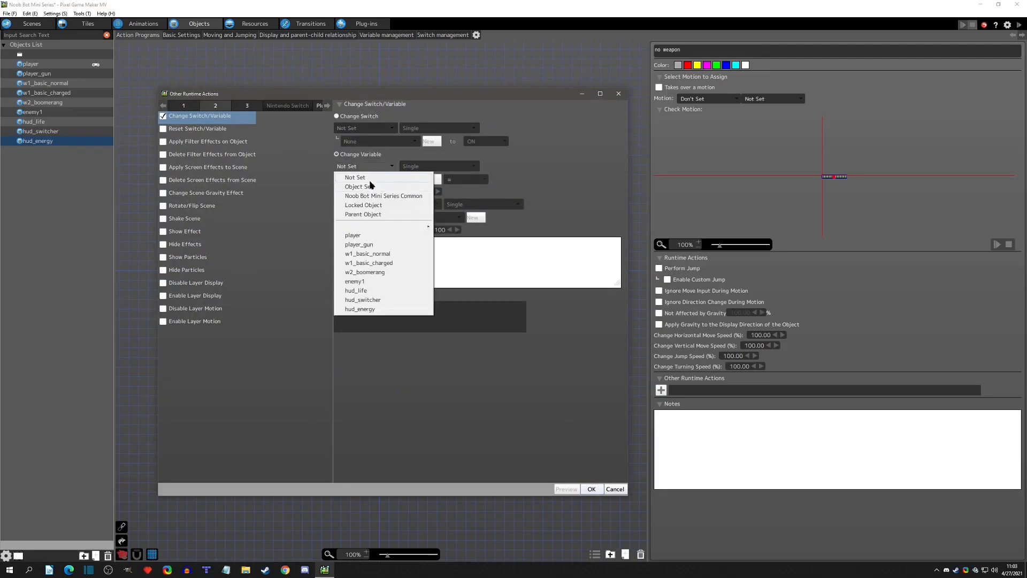
click(372, 184)
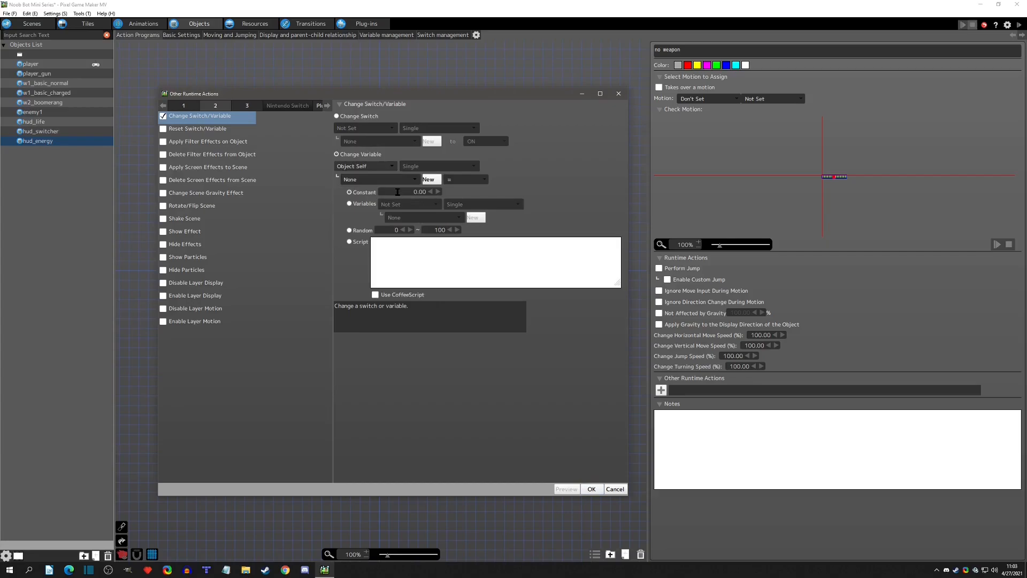
click(369, 180)
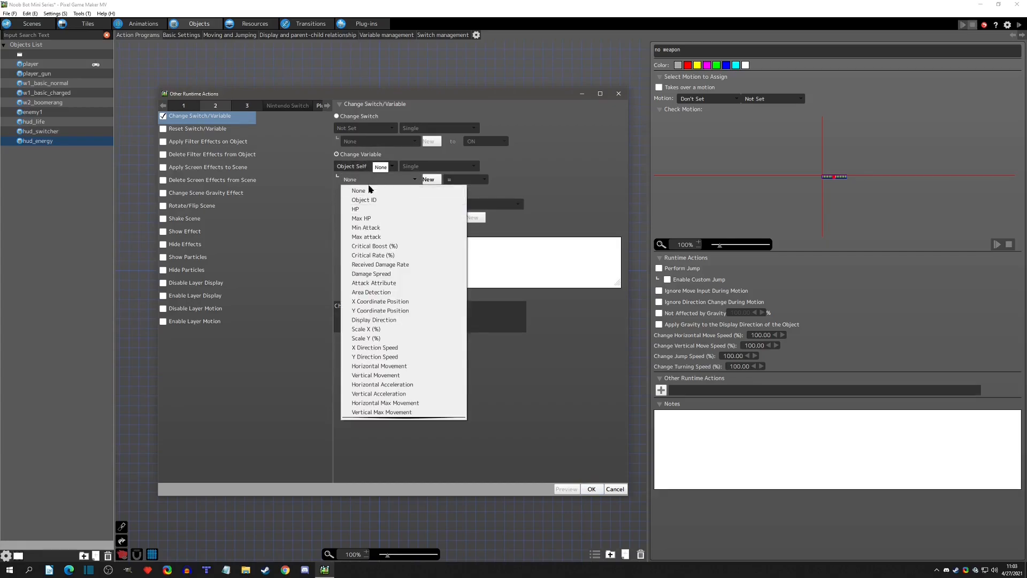
scroll(402, 329, down, 5)
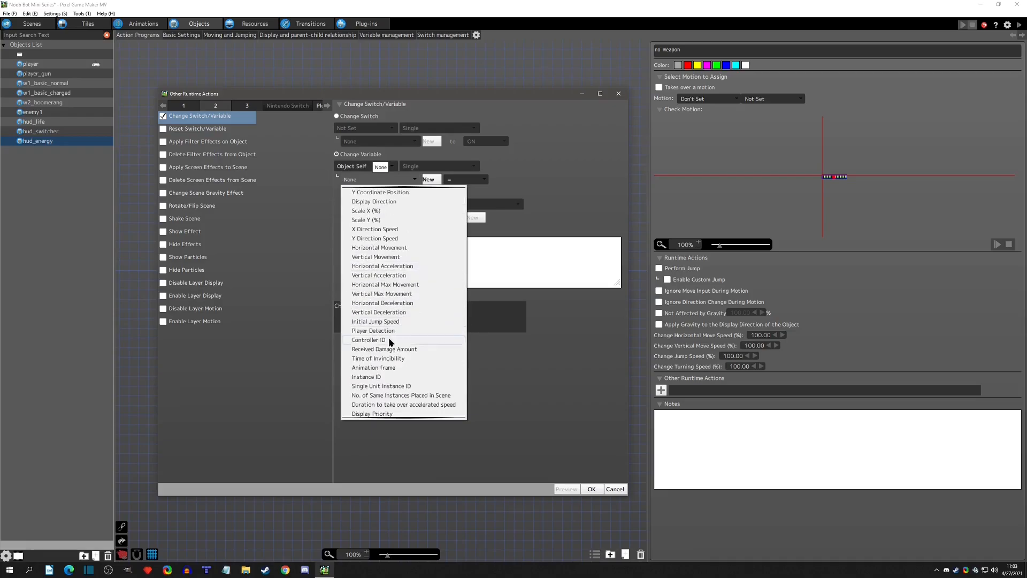
click(388, 357)
click(412, 191)
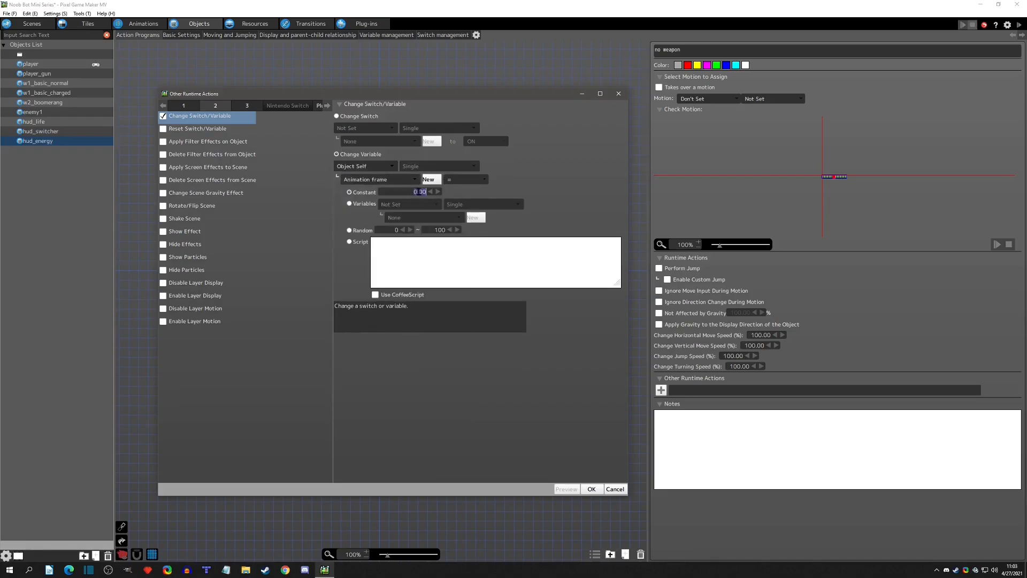
key(BackSpace)
text(-1.00)
click(591, 489)
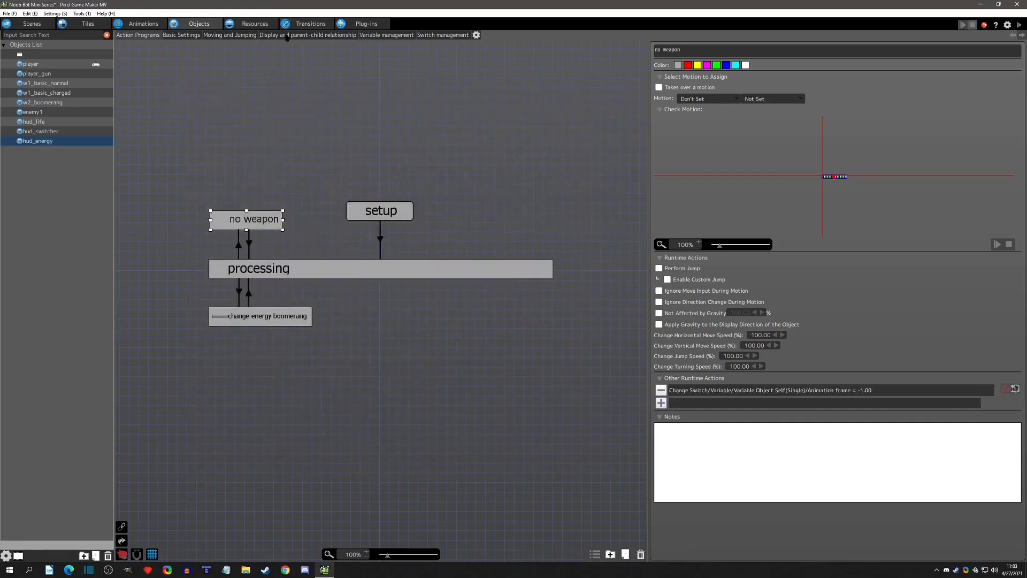
Read the notes on hud_energy's Animation frame variable and return to its action program.
click(365, 37)
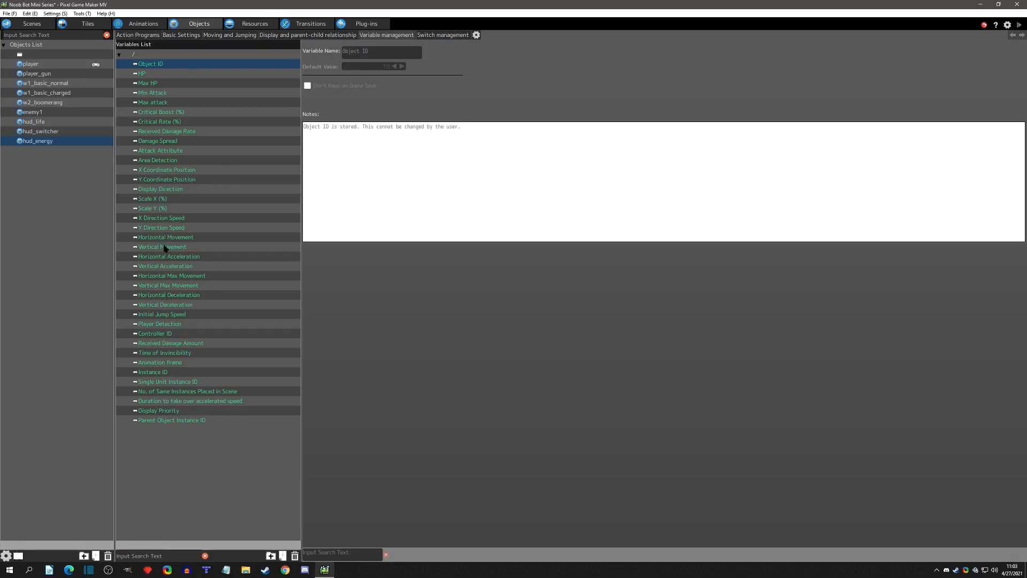
click(171, 362)
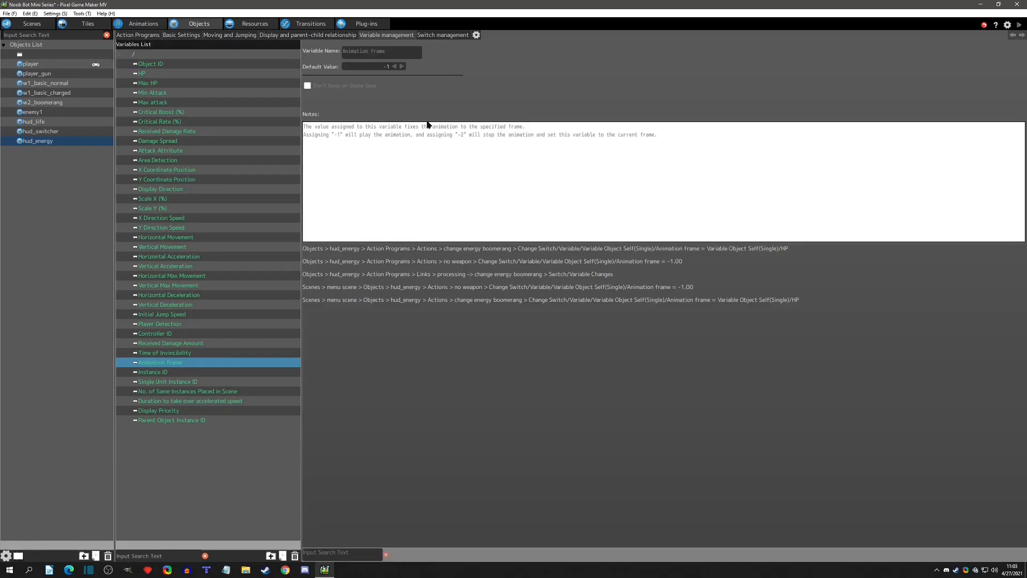
click(156, 36)
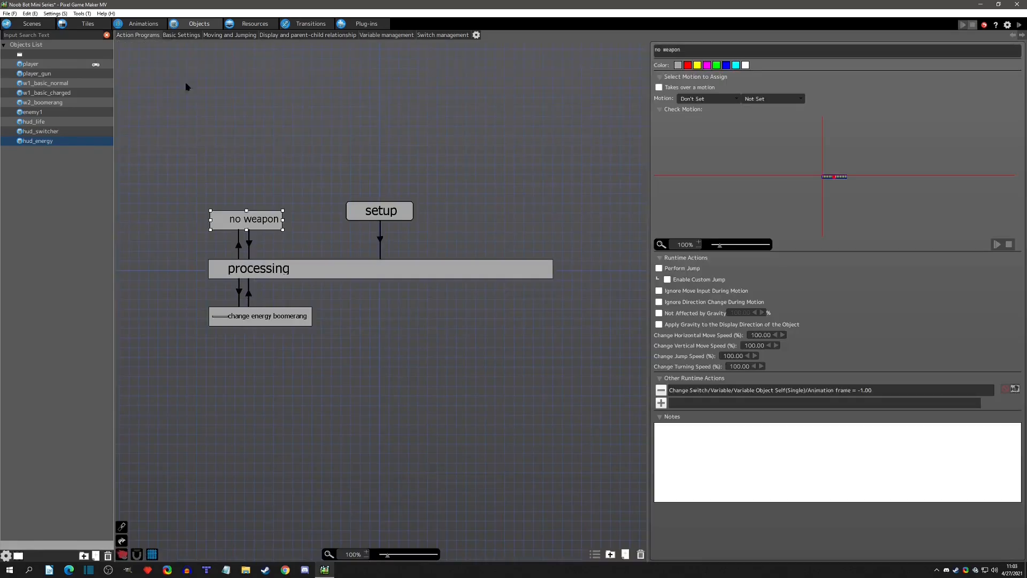
Change the no weapon action's runtime action so Object Self's Animation frame is set to -2.
double_click(802, 389)
double_click(418, 191)
text(-2)
key(Return)
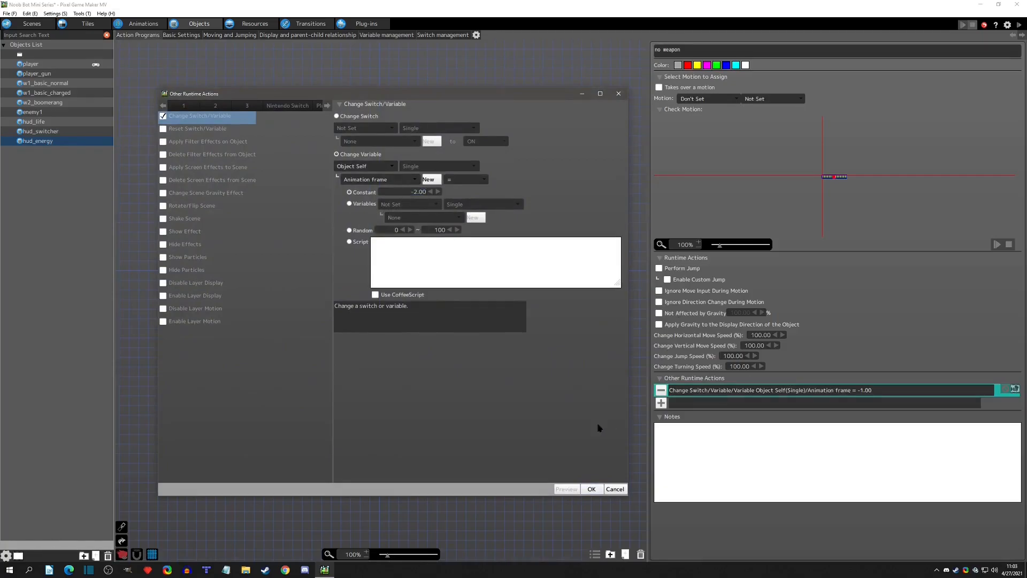
click(591, 488)
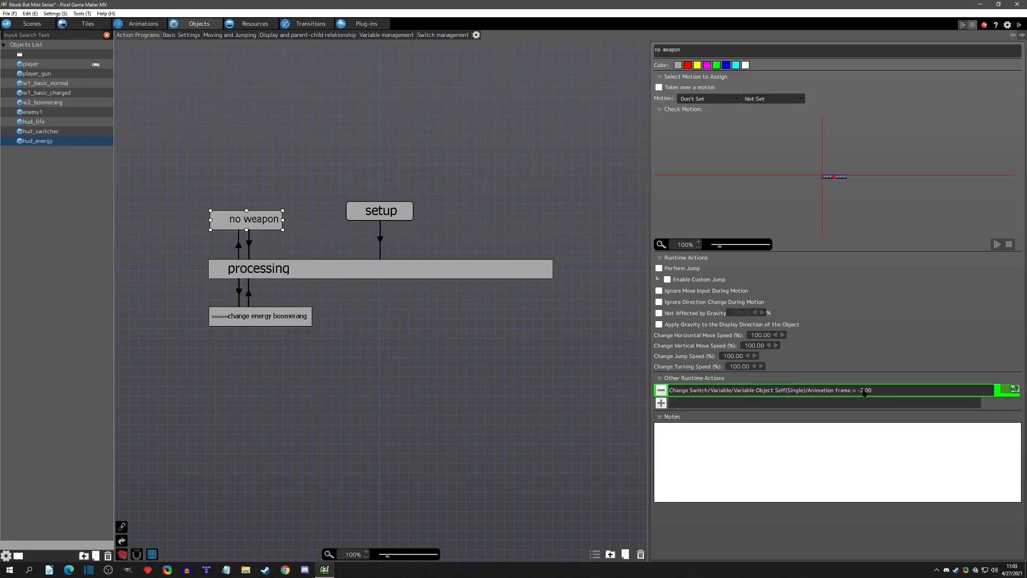
Check hud_energy's HP in its basic settings and the Animation frame condition on the link from processing to change energy boomerang.
click(170, 34)
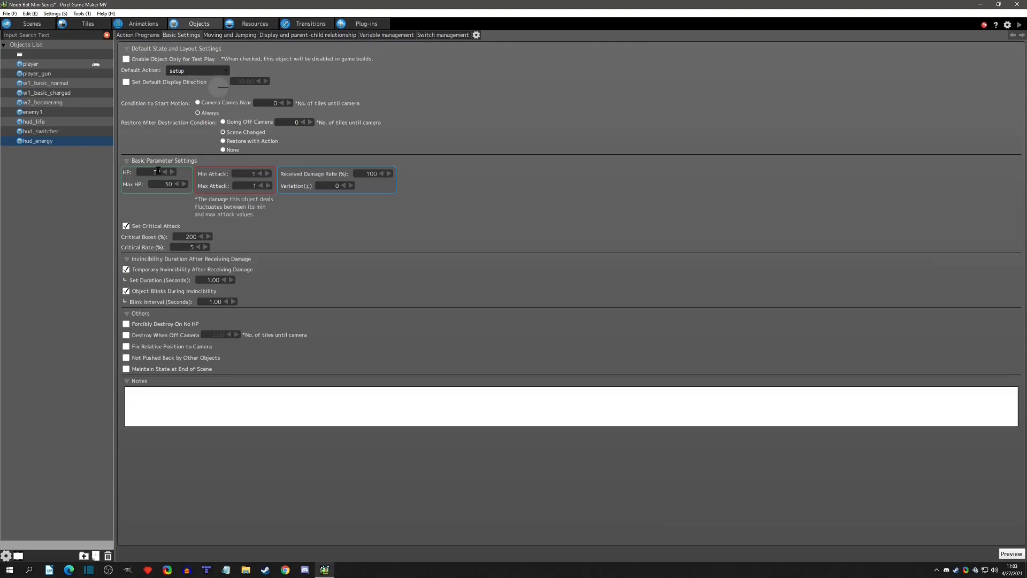
click(138, 35)
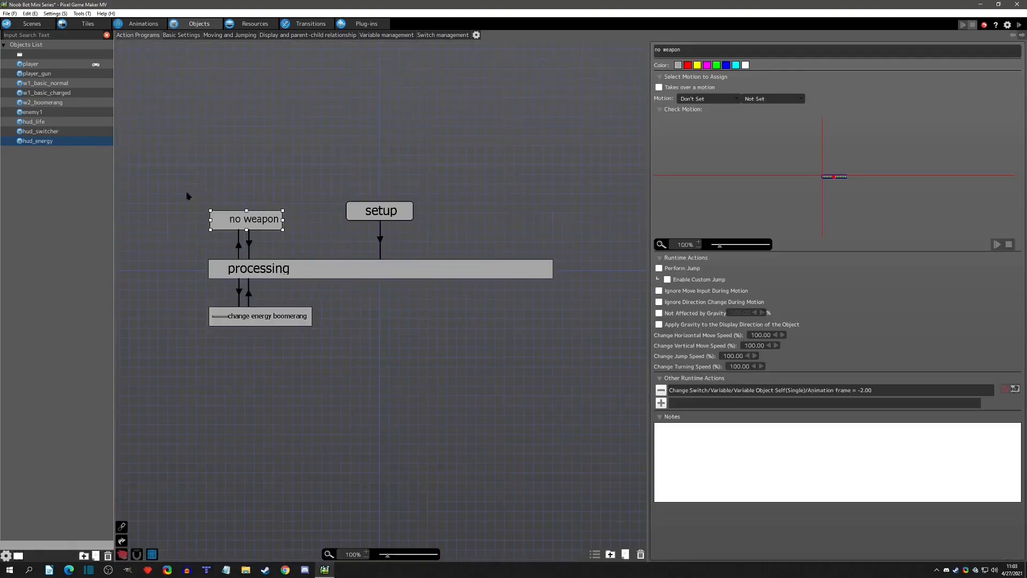
click(238, 321)
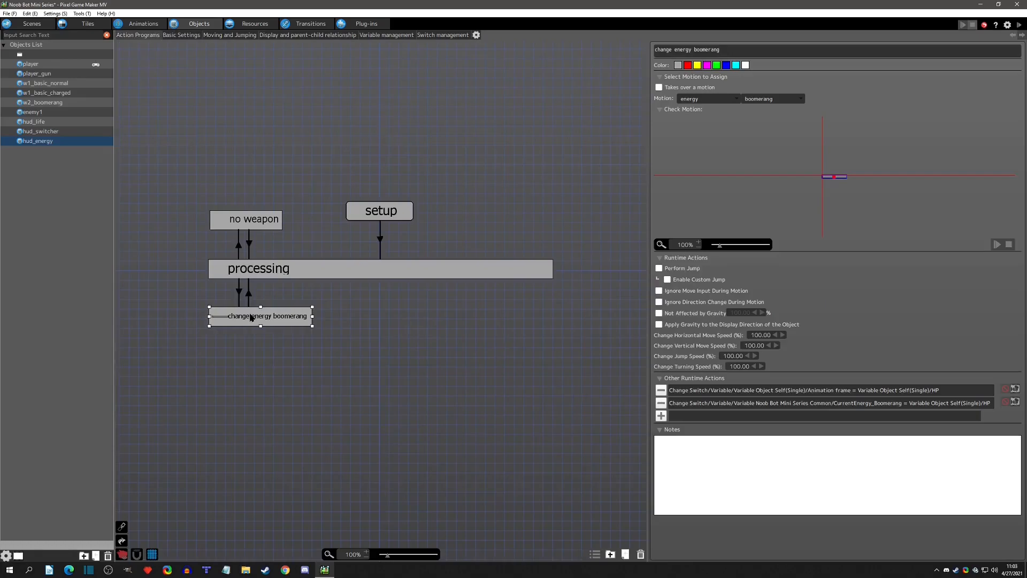
click(239, 293)
double_click(841, 197)
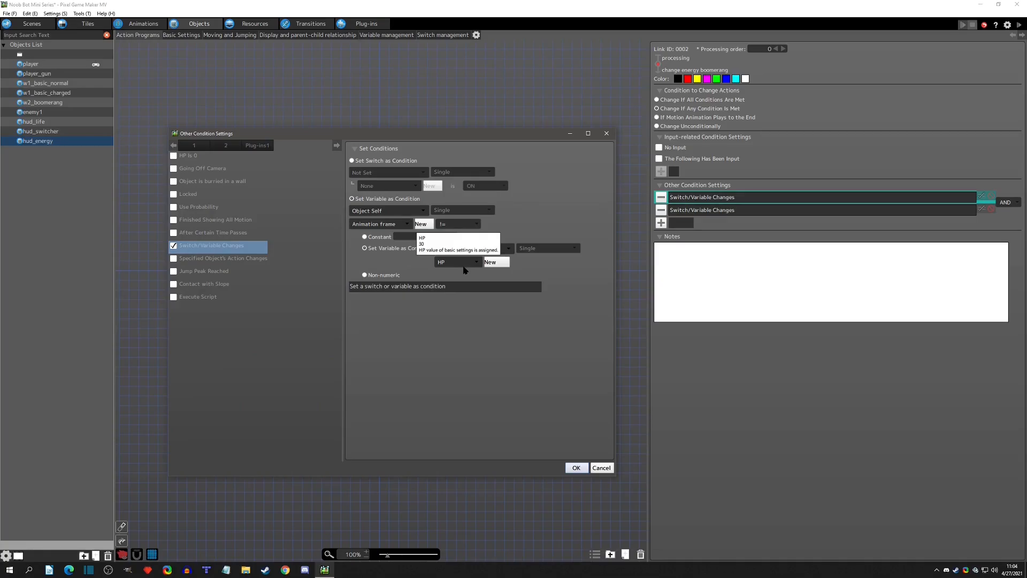
click(600, 468)
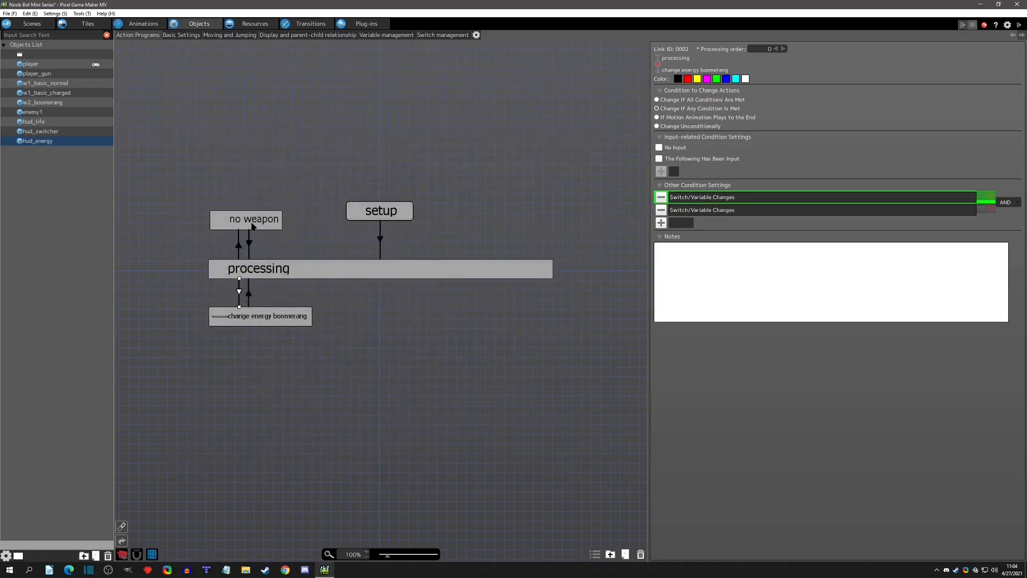
click(250, 224)
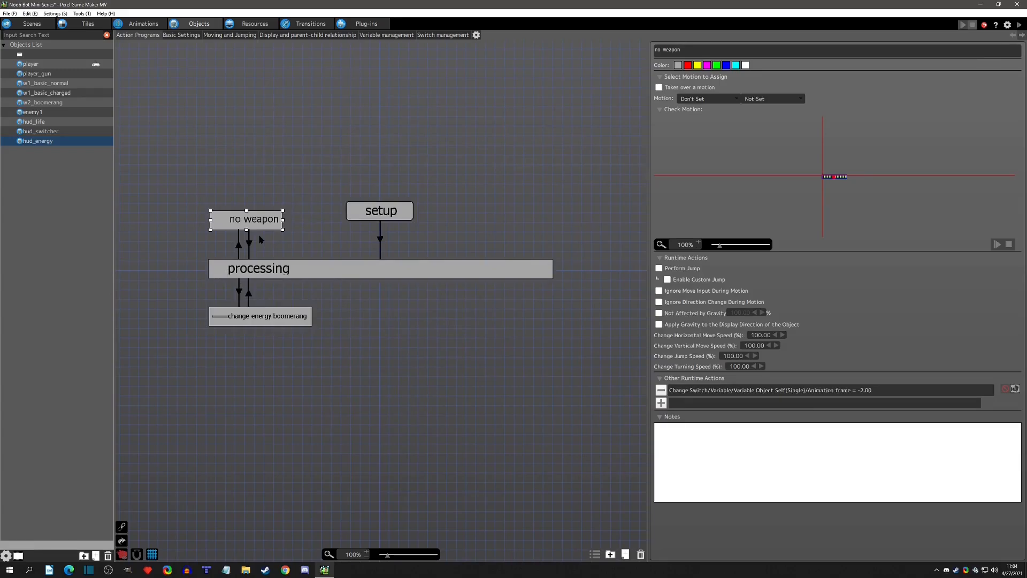
Start a test play, close the object information overlay, and fire before and after switching to the boomerang.
click(1019, 24)
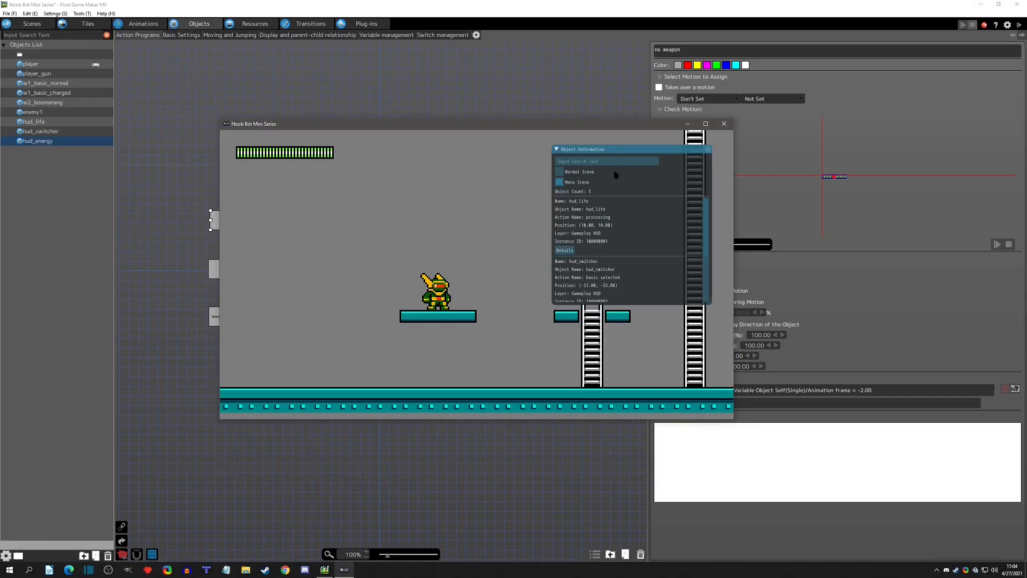
click(702, 150)
key(z)
key(z)
key(w)
key(z)
Switch back to the basic weapon, fire three shots, and reselect the boomerang to test the energy bar.
key(z)
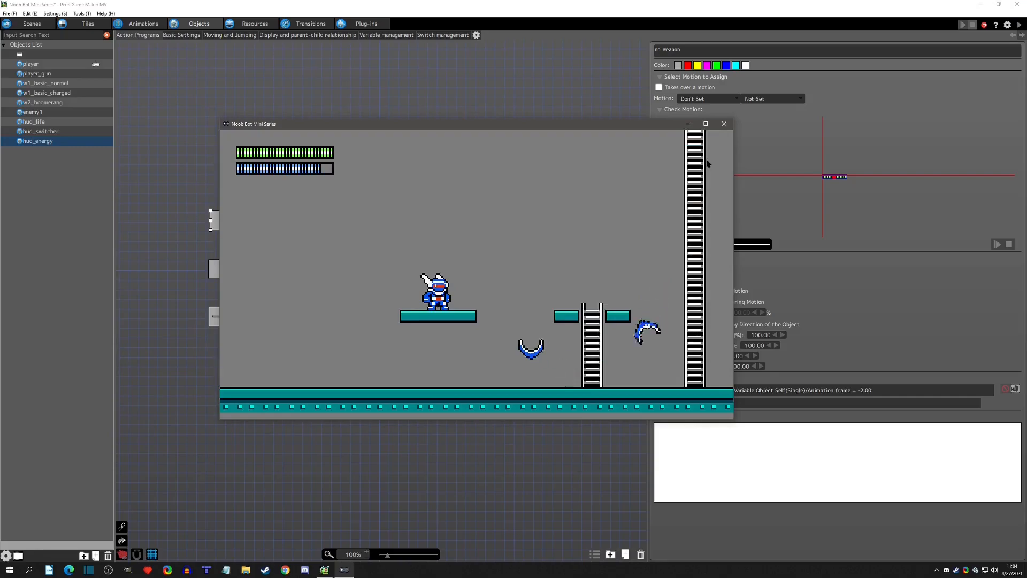
key(w)
key(z)
key(z)
key(z)
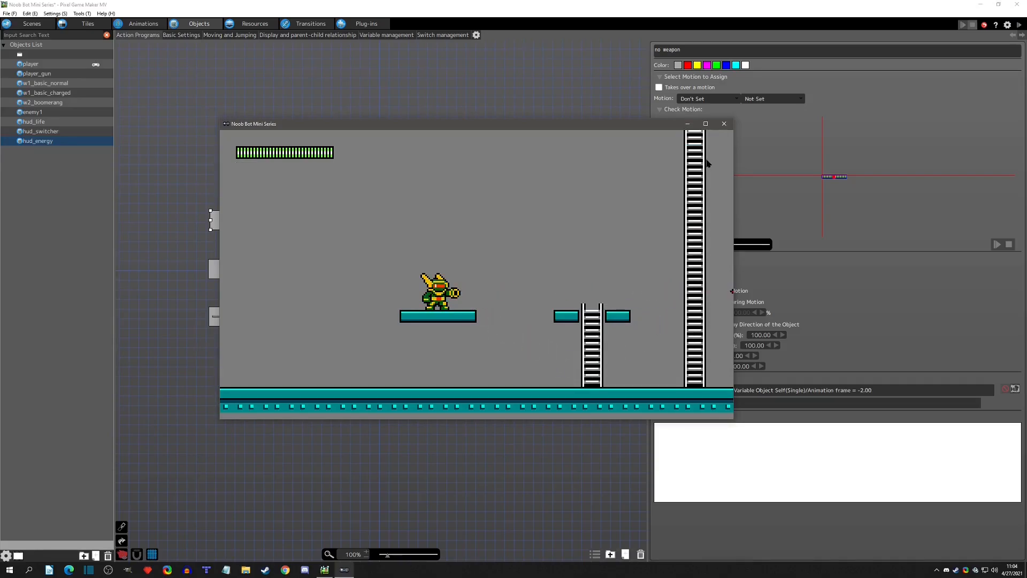
key(w)
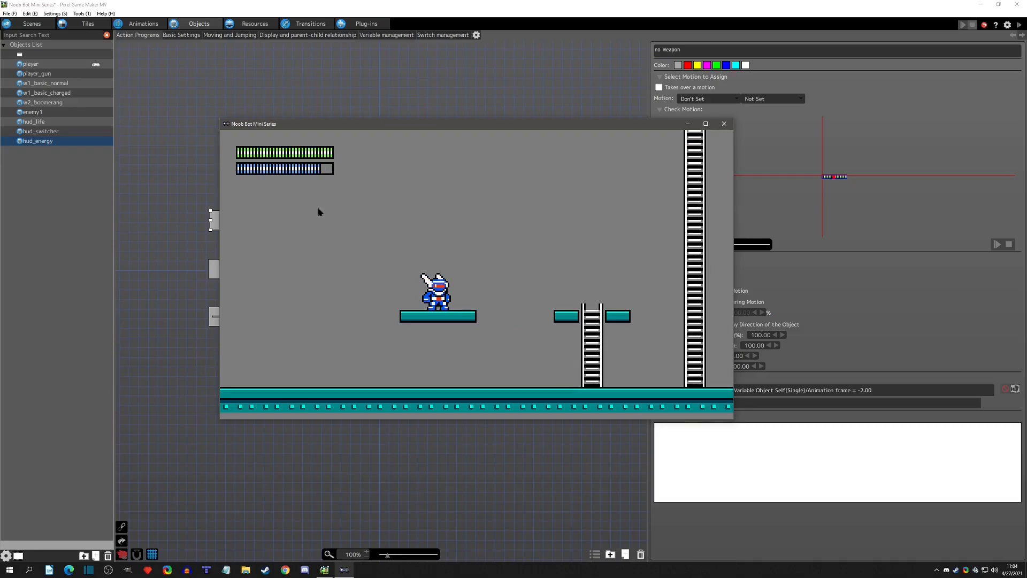
Throw three more boomerangs while moving to test the energy drain, and close the test play.
key(Right)
key(z)
key(z)
key(z)
key(Left)
key(x)
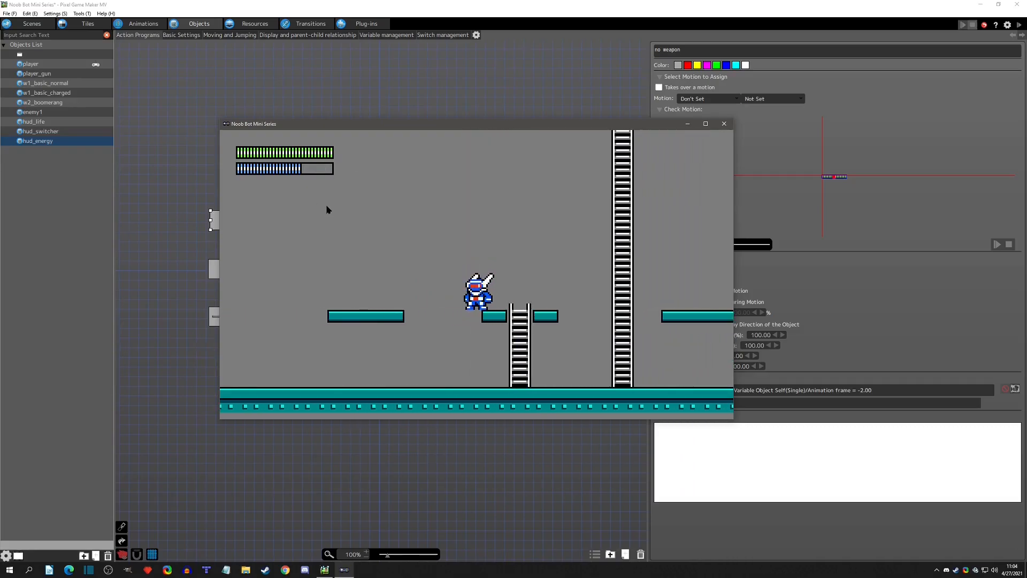
click(724, 124)
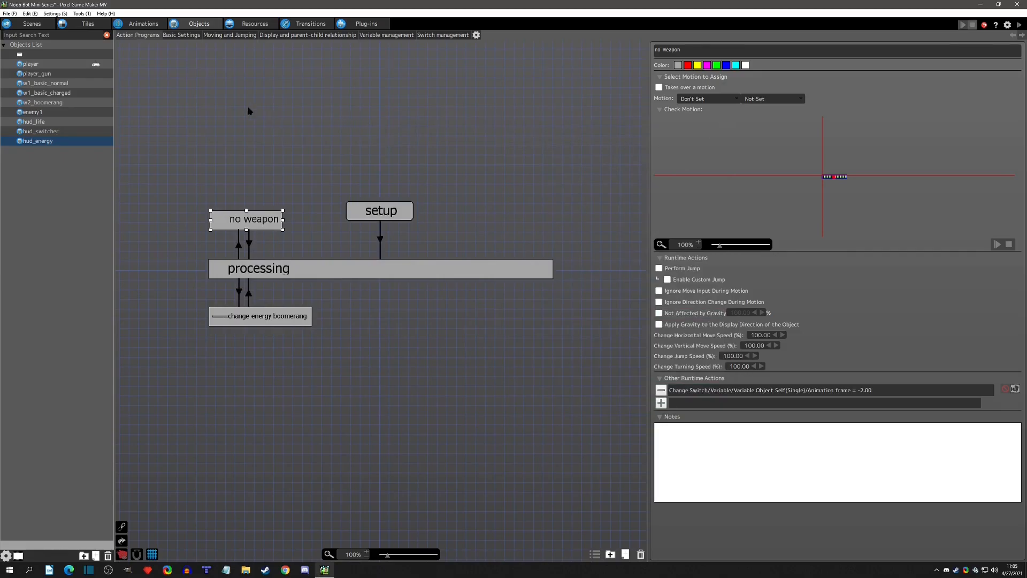
Set the CurrentEnergy_OtherWeapon variable's default value to 15 and review the notes on CurrentEnergy_Boomerang and CurrentWeapon.
click(255, 24)
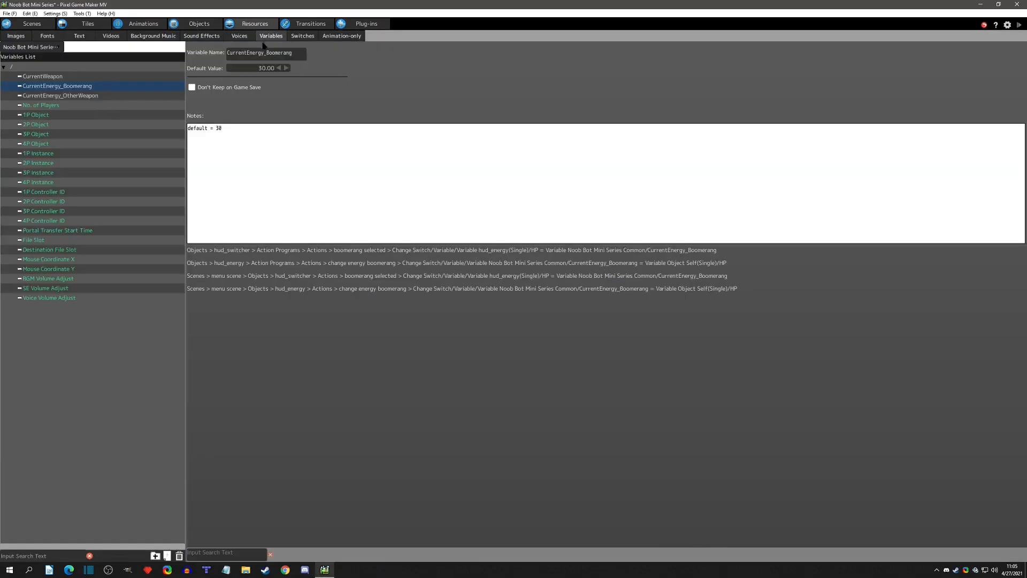
click(74, 95)
click(255, 69)
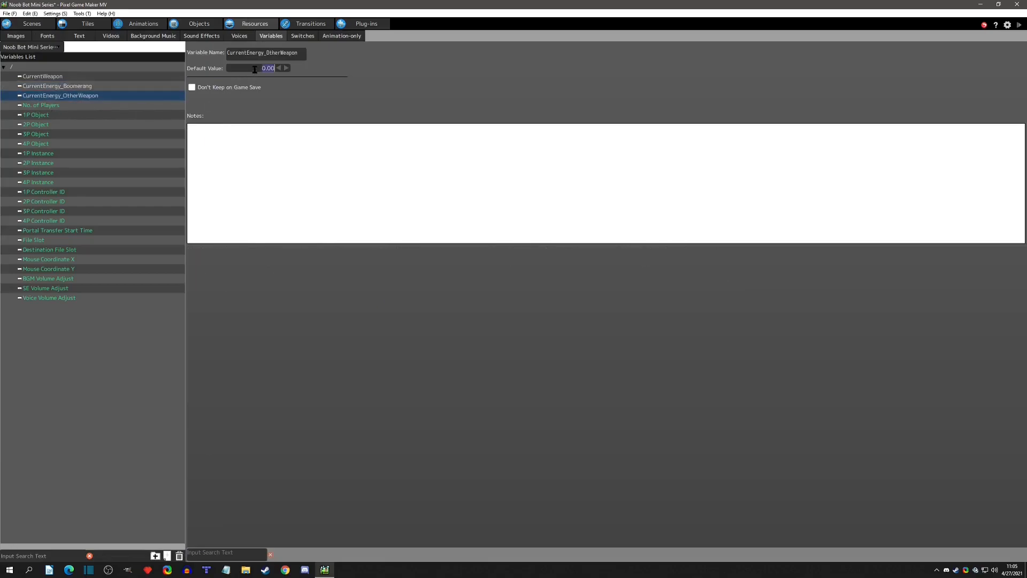
text(15)
click(308, 171)
click(81, 86)
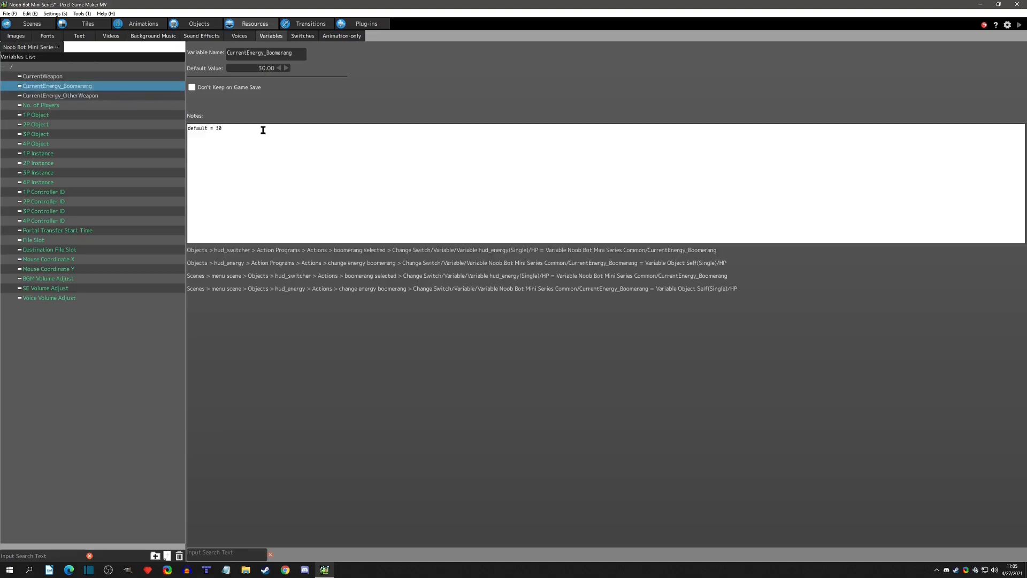
click(56, 78)
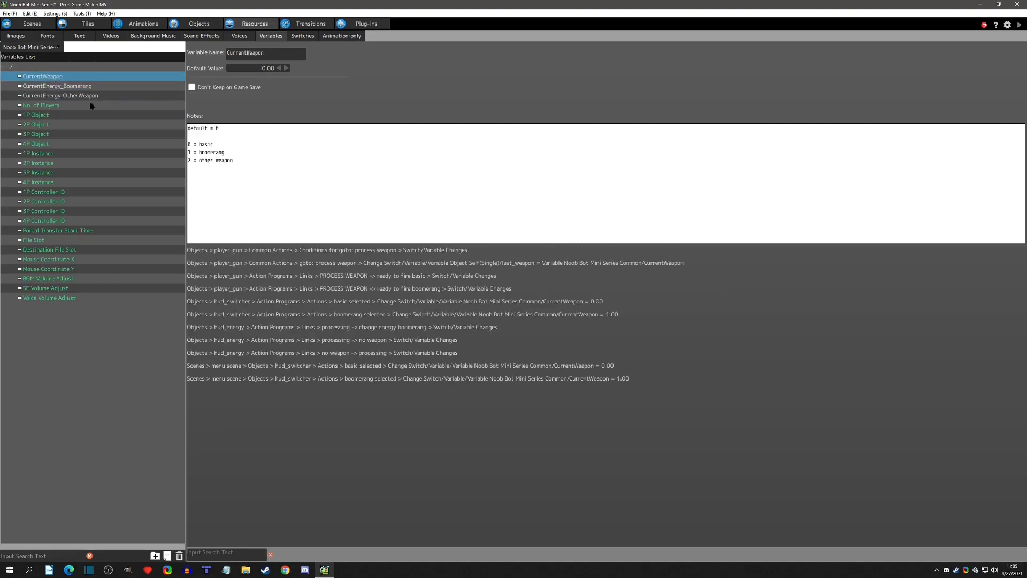
Duplicate the boomerang direction in the energy motion of the hud animation.
click(140, 23)
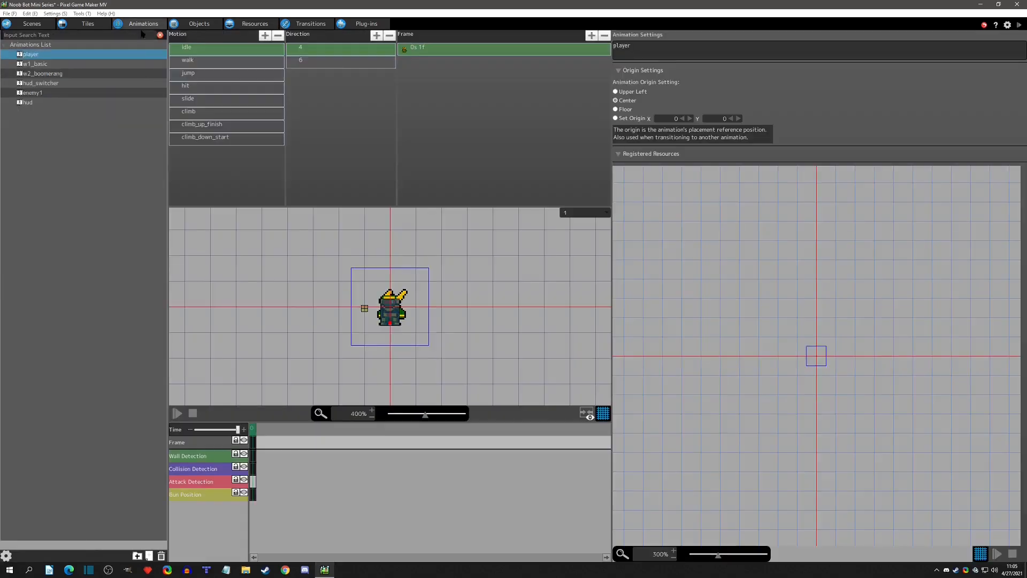
click(49, 102)
click(212, 59)
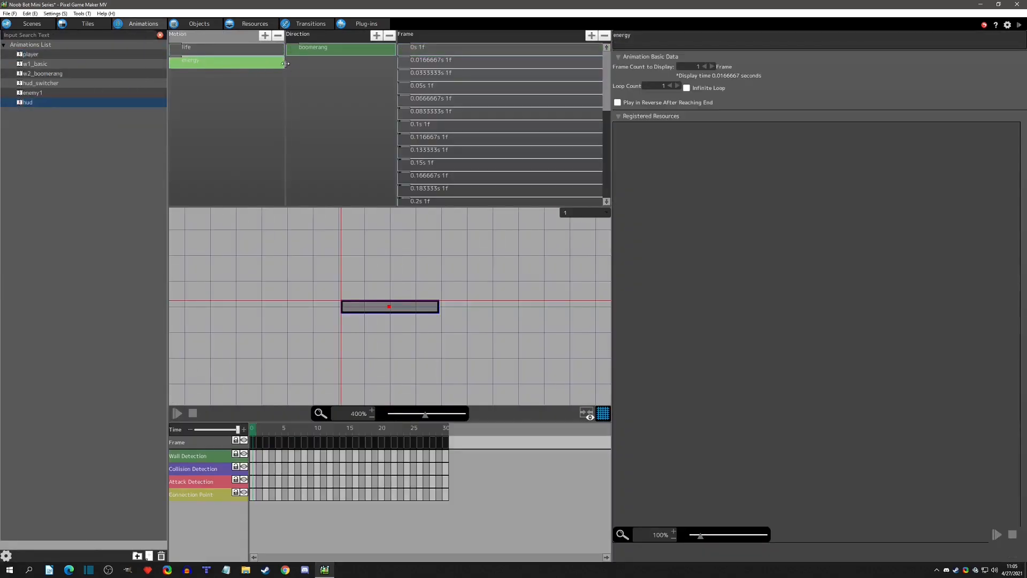
click(320, 53)
key(ctrl+c)
key(ctrl+v)
Rename the duplicated energy direction as test_other_weapon.
double_click(322, 64)
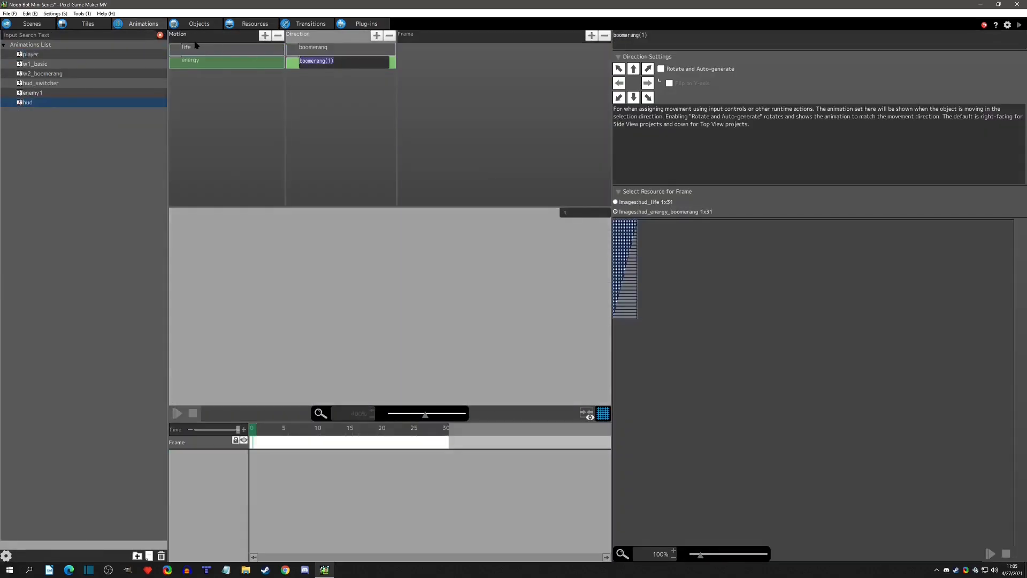
text(pest_otherweapon)
key(Return)
click(320, 49)
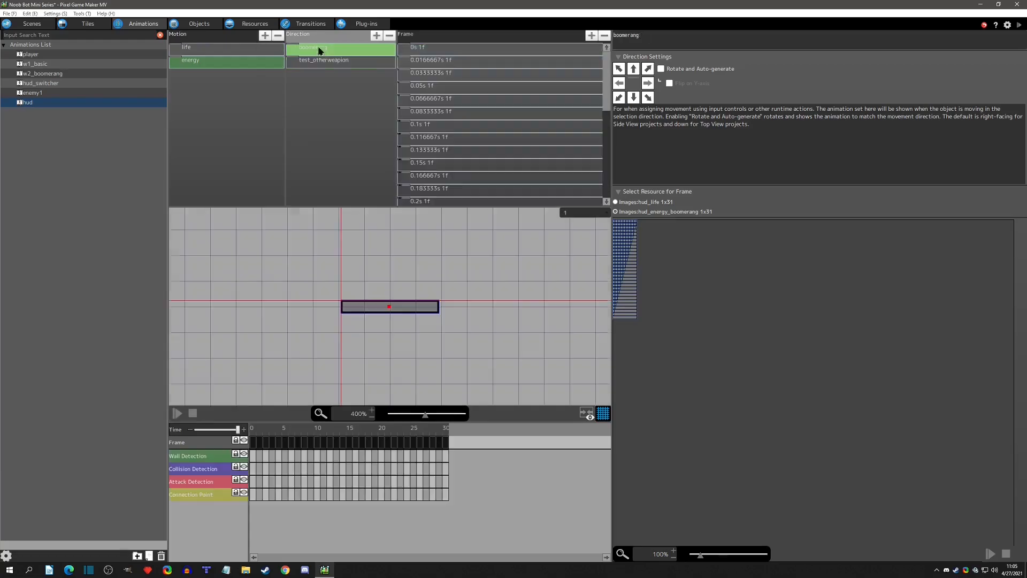
double_click(334, 66)
click(332, 65)
text(_)
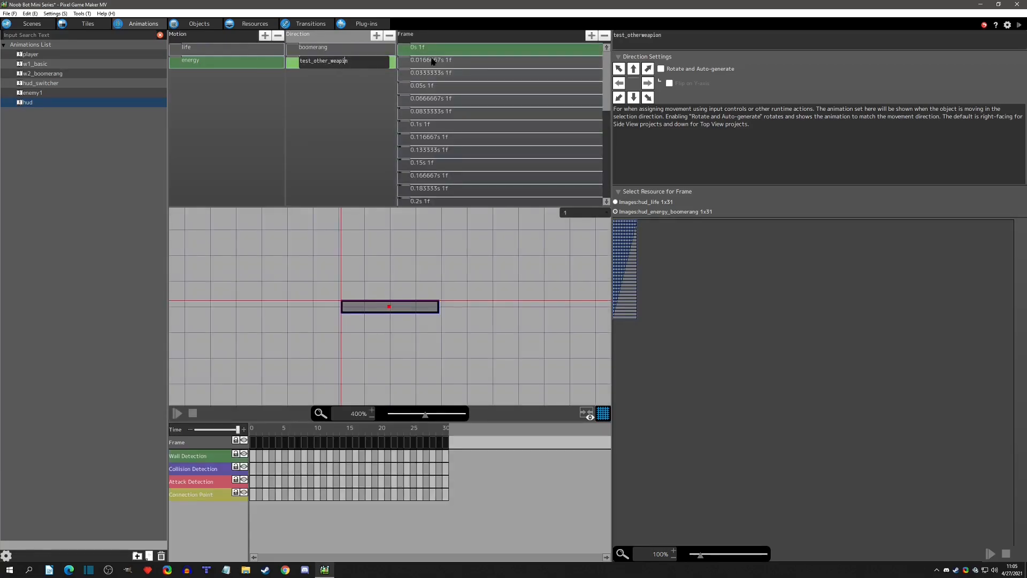
text(o)
key(Return)
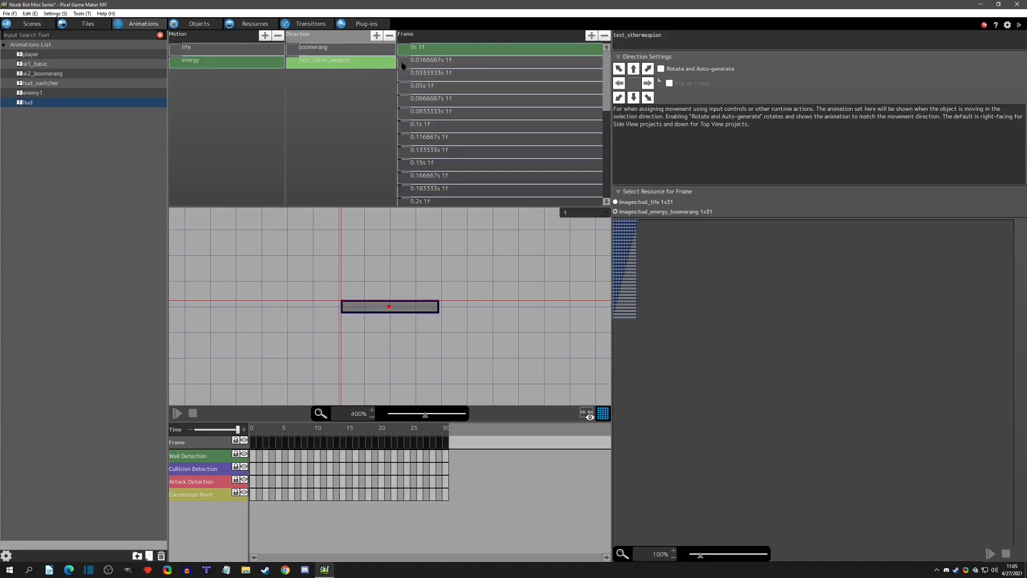
Tint all frames of test_other_weapon red by setting their green and blue hue values to 0.
click(416, 51)
scroll(483, 142, down, 6)
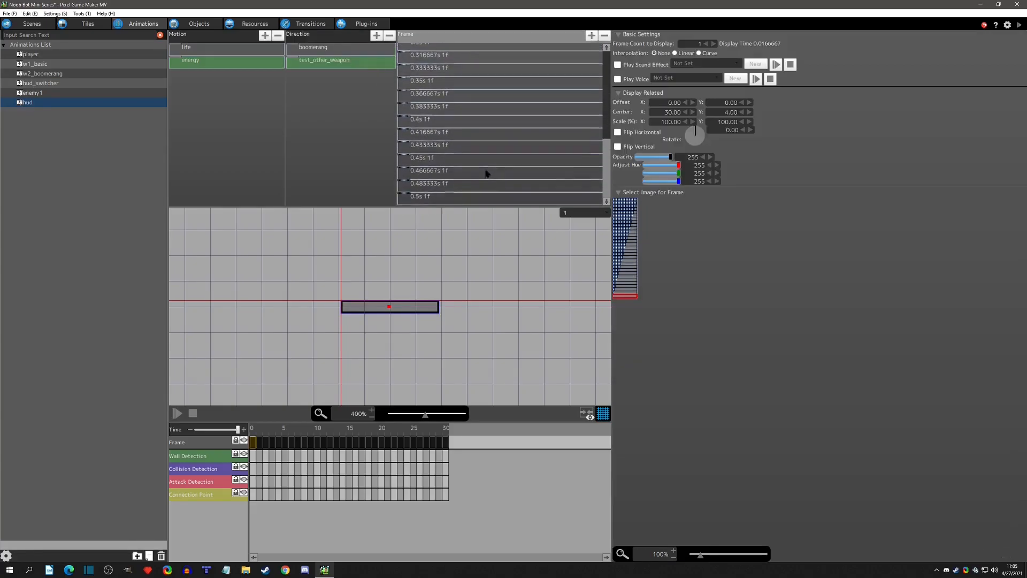
shift+click(421, 194)
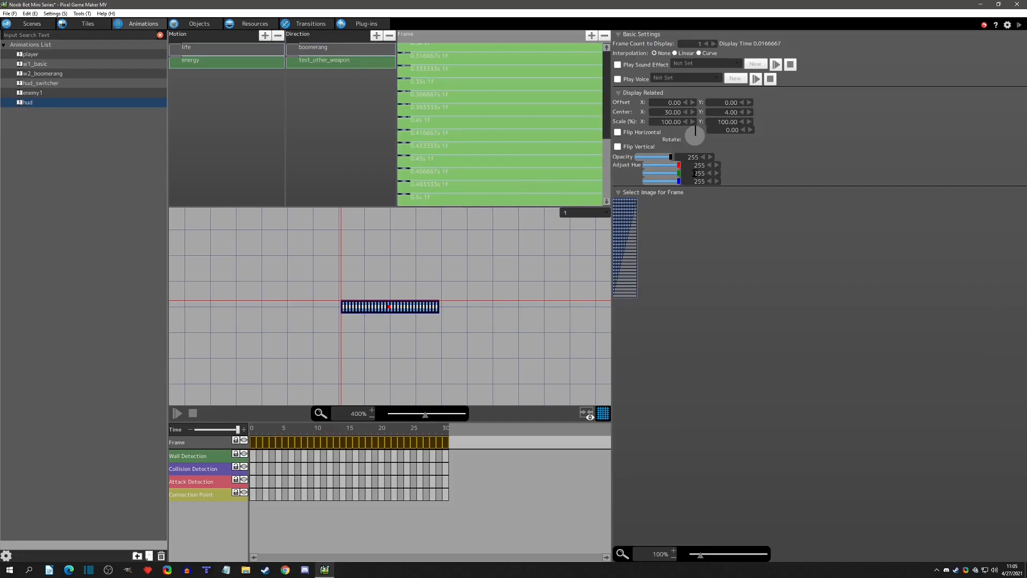
drag(678, 172, 628, 182)
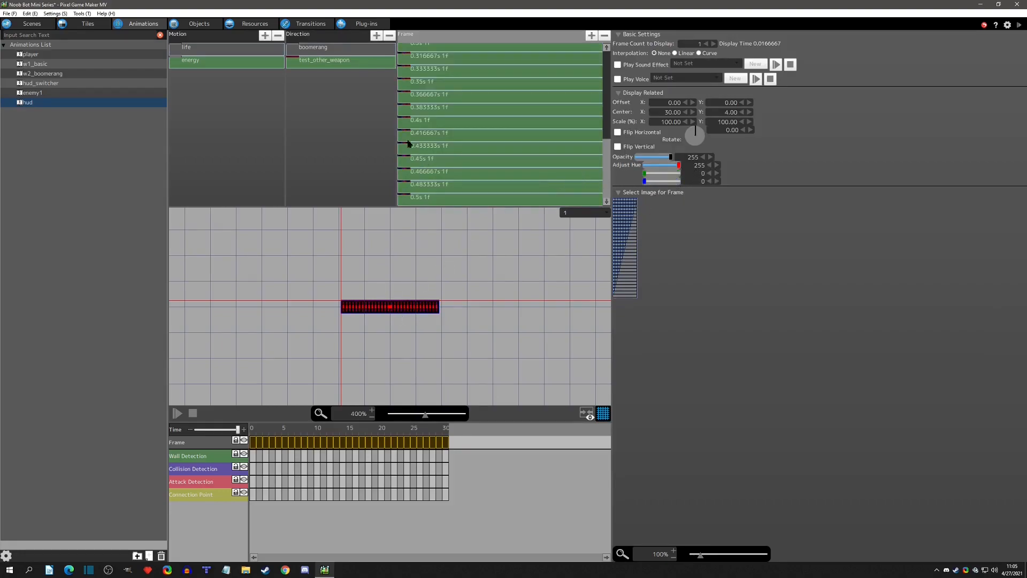
Duplicate hud_energy's change energy boomerang action and place the copy beside the original, below processing.
click(199, 25)
click(271, 314)
key(ctrl+c)
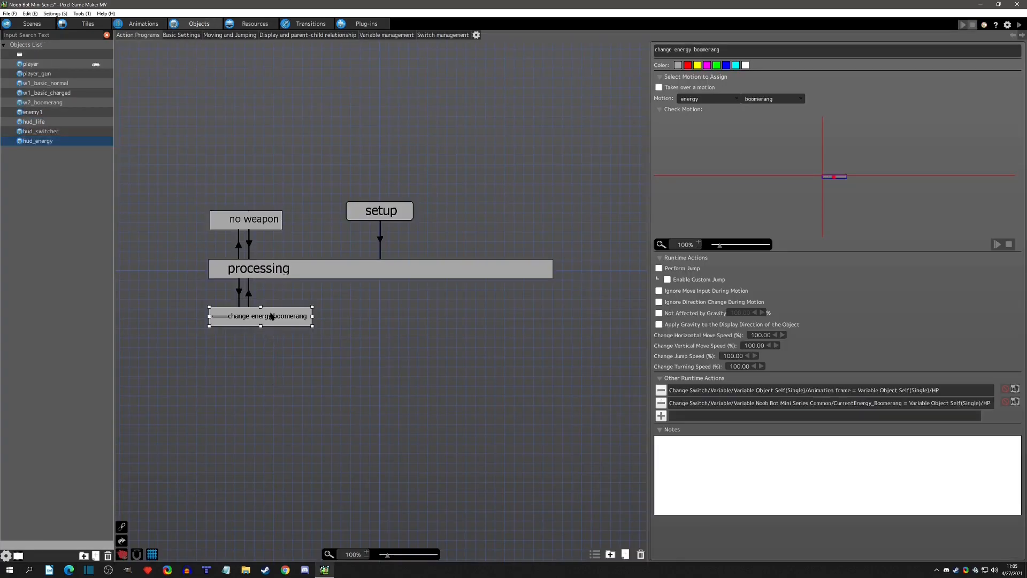
key(ctrl+v)
drag(354, 326, 339, 317)
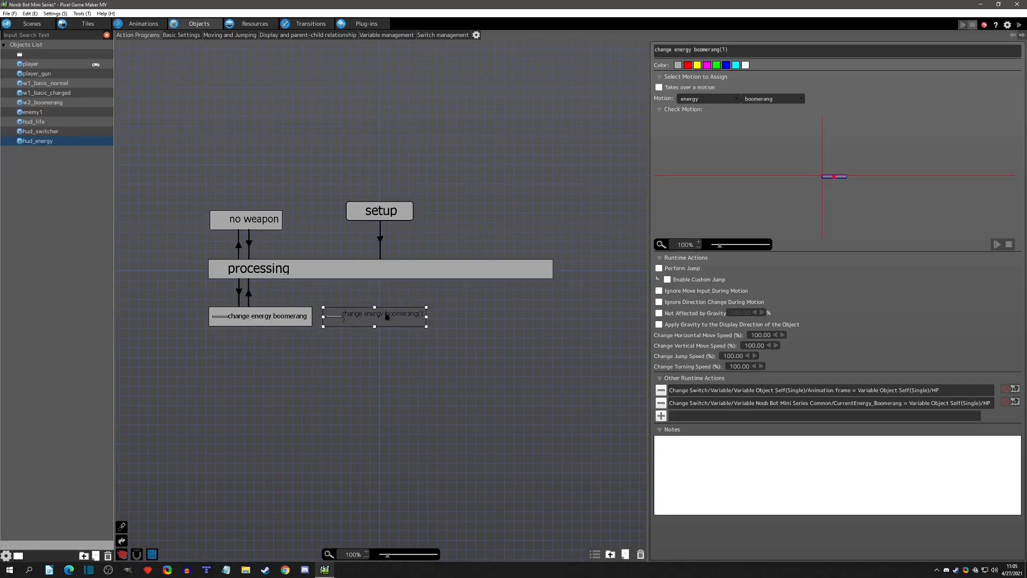
Rename the copied action as change energy other weapon and widen its box to fit the name.
double_click(716, 49)
key(BackSpace)
text(other weapon)
drag(426, 317, 433, 317)
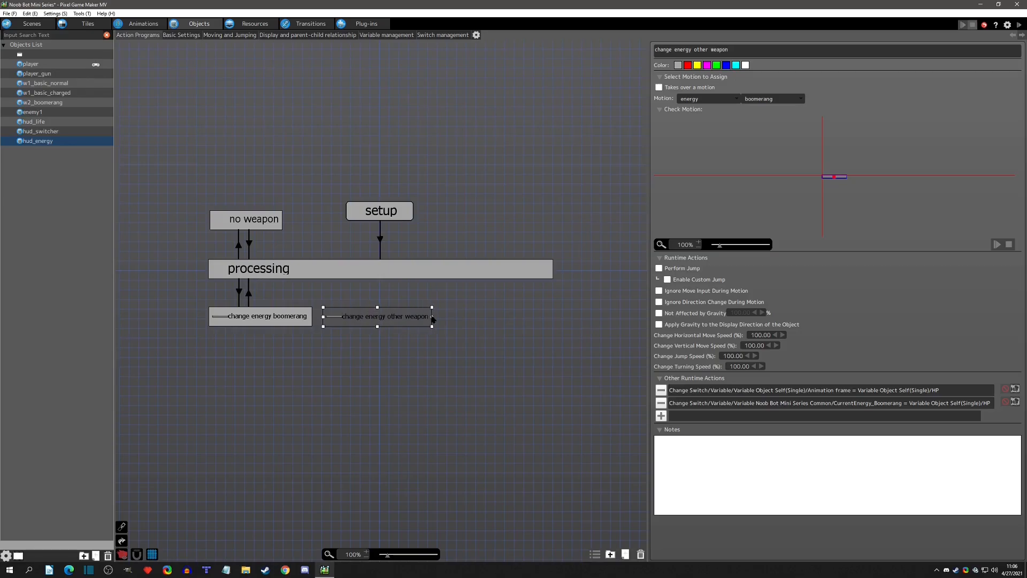
Copy the link from processing to change energy boomerang and paste it between processing and change energy other weapon.
click(238, 290)
key(ctrl+c)
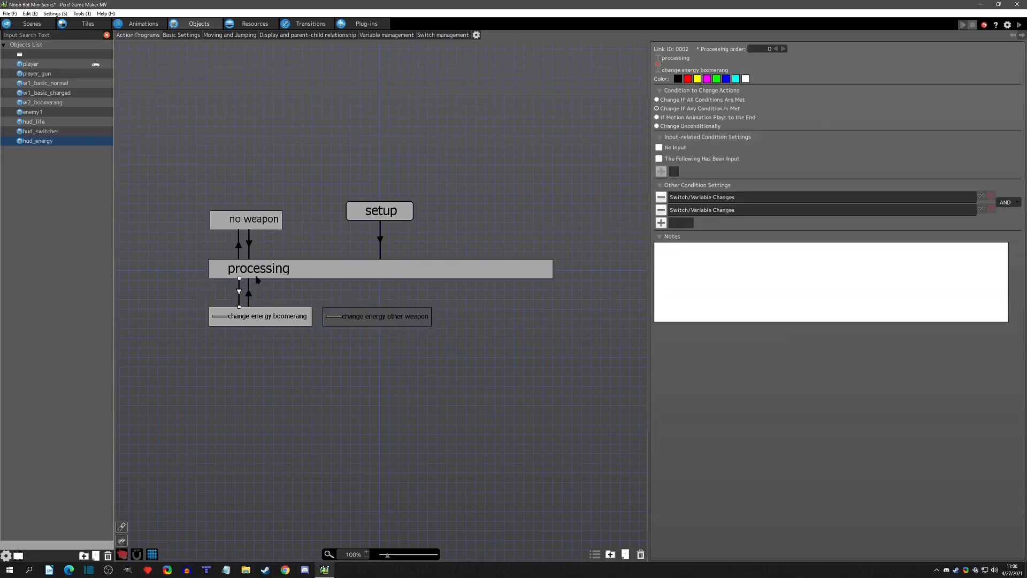
click(339, 270)
key(ctrl+v)
click(355, 308)
click(379, 290)
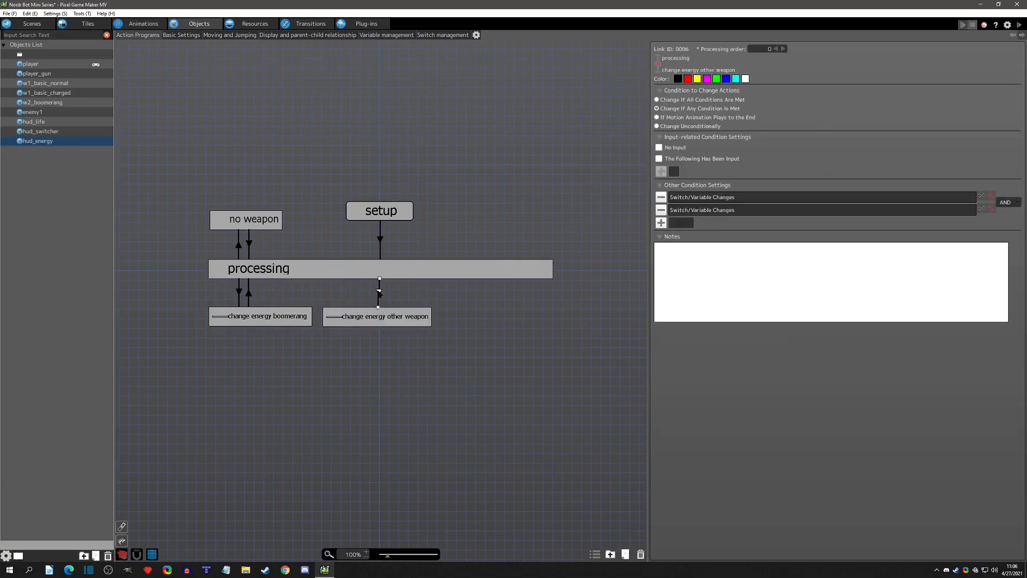
Review the Animation frame condition on the link to change energy other weapon, and select that action to view its settings.
double_click(737, 197)
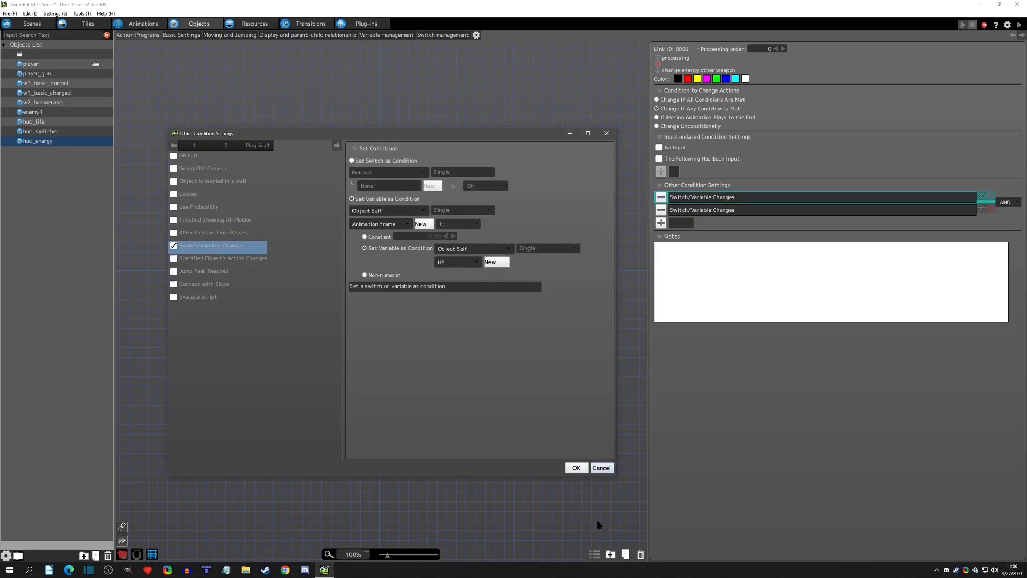
click(575, 467)
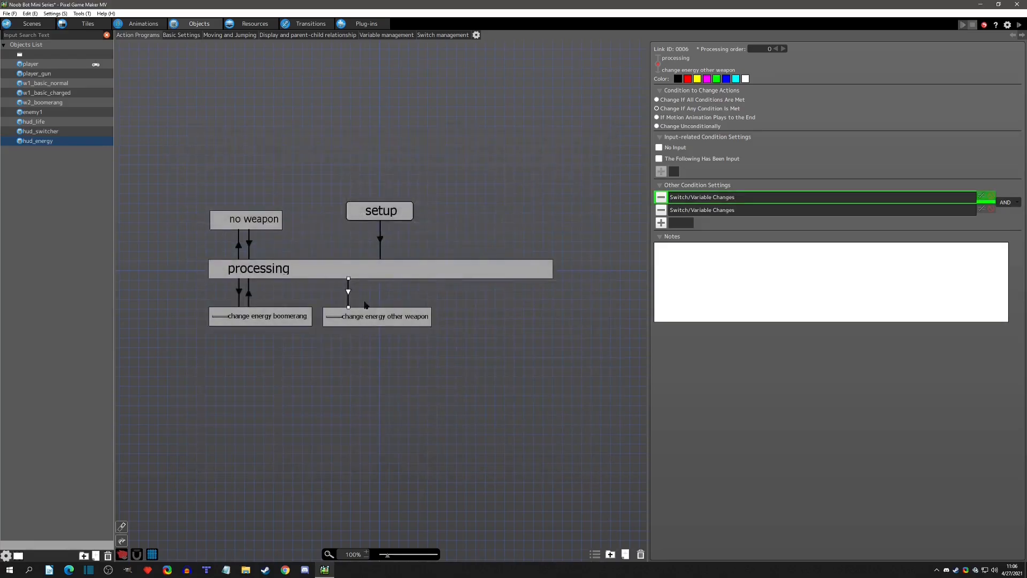
click(366, 320)
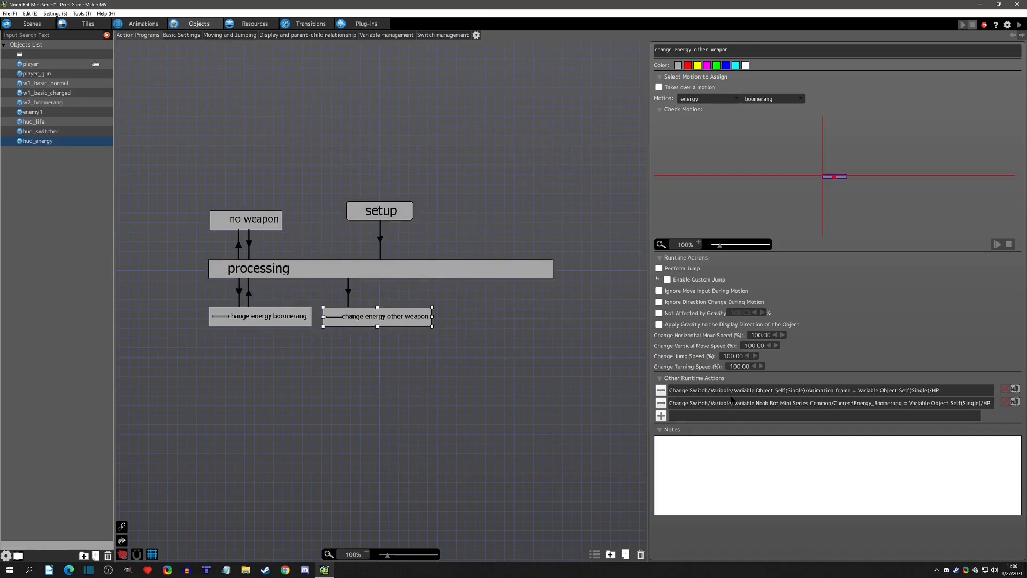
Set the CurrentWeapon condition on the link from processing to change energy other weapon to equal 2.
click(348, 290)
double_click(719, 210)
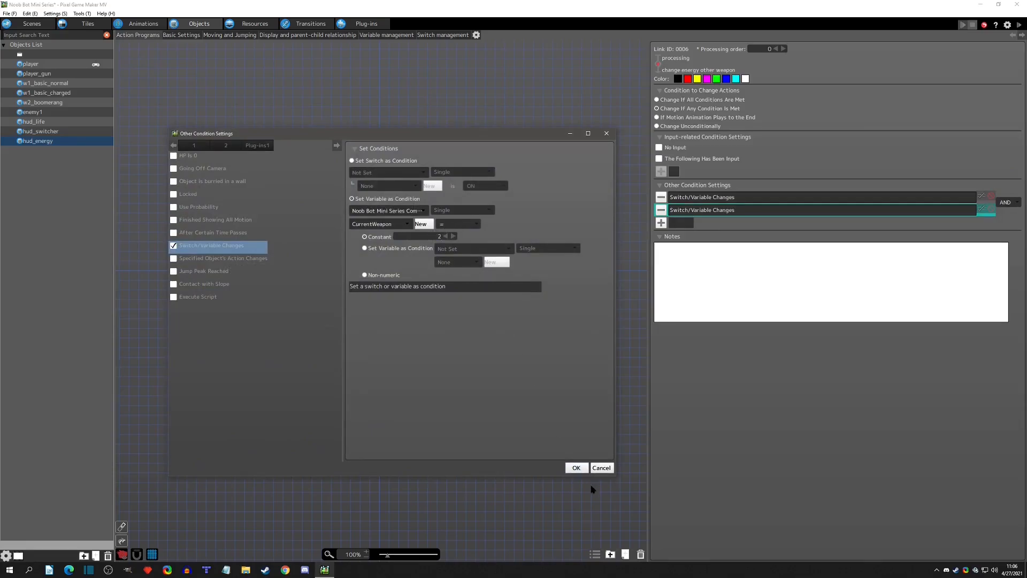
click(577, 468)
click(442, 325)
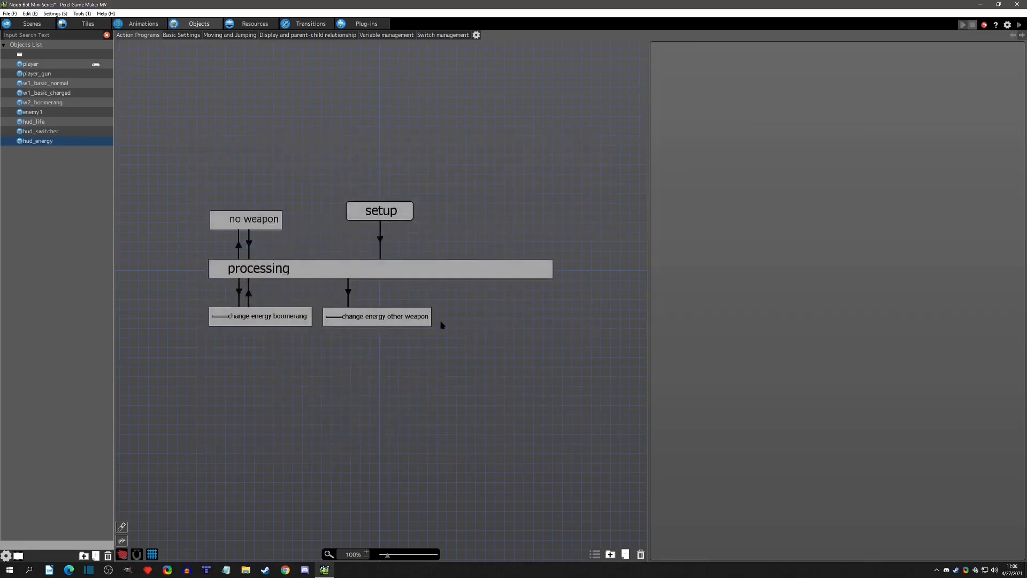
Add a return link from change energy other weapon to processing.
right_click(383, 316)
click(400, 327)
click(380, 278)
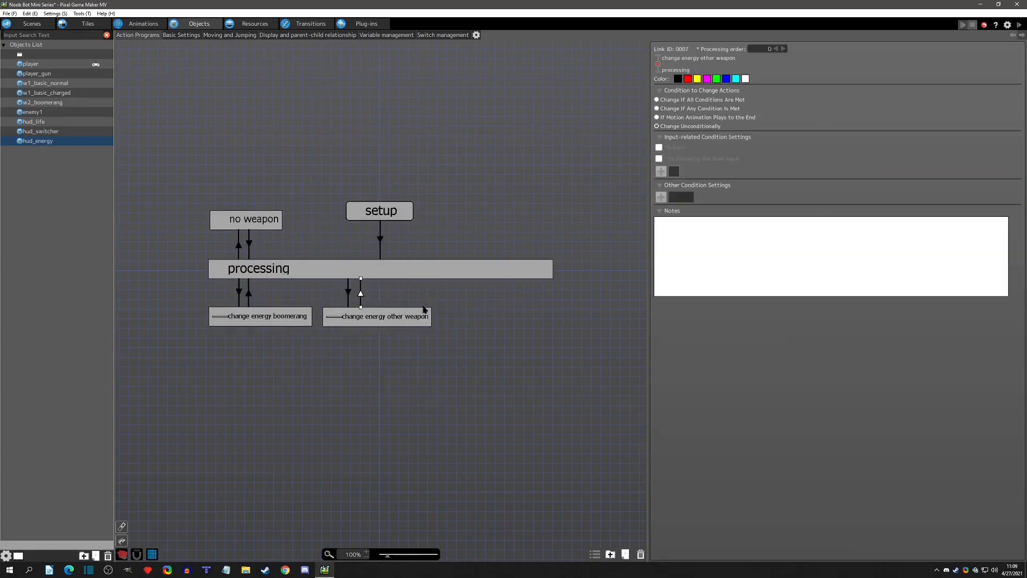
Make change energy other weapon store the object's HP in CurrentEnergy_OtherWeapon, after checking its Animation frame runtime action.
click(378, 324)
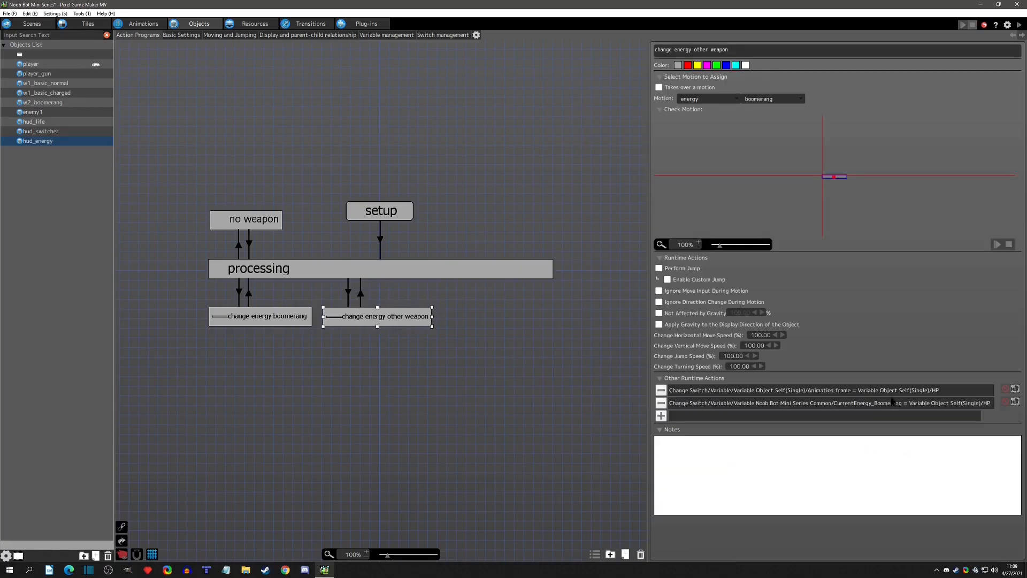
double_click(859, 391)
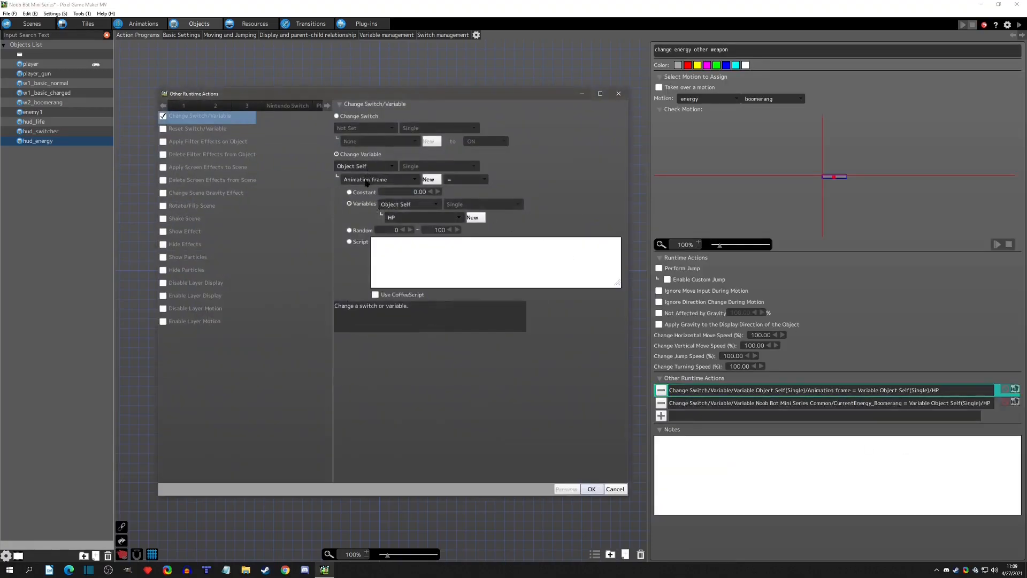
click(618, 93)
double_click(727, 403)
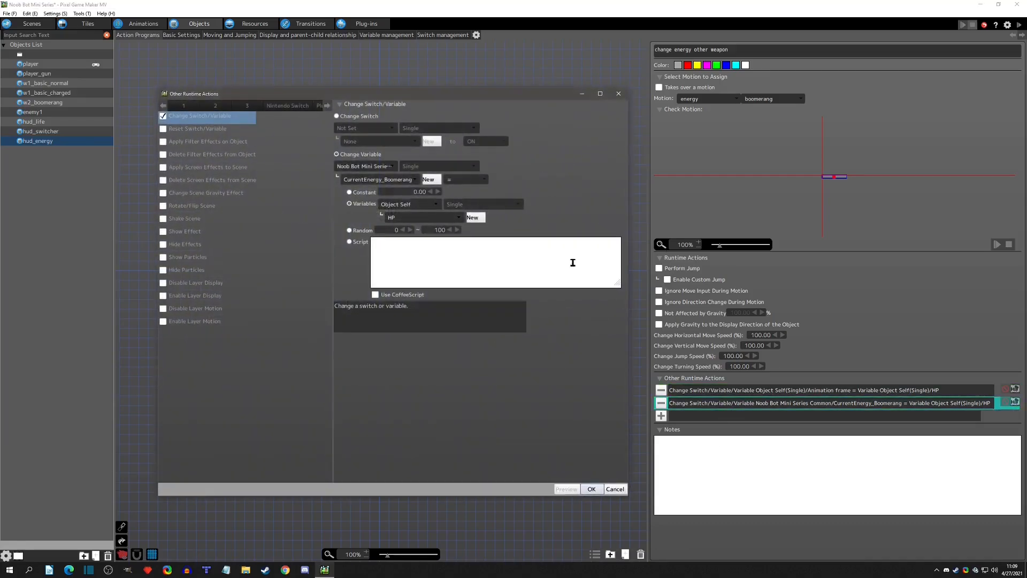
click(381, 182)
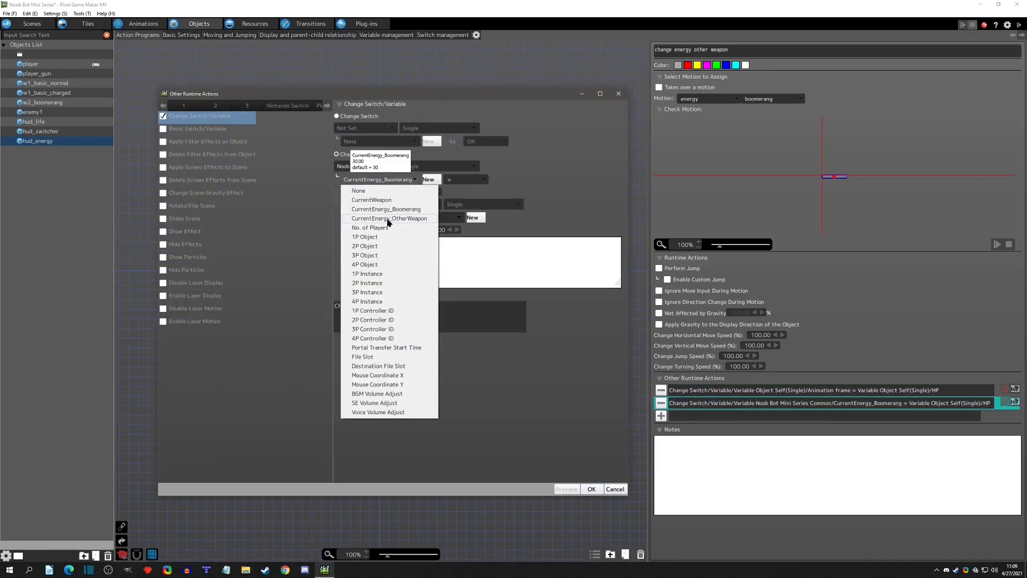
click(402, 218)
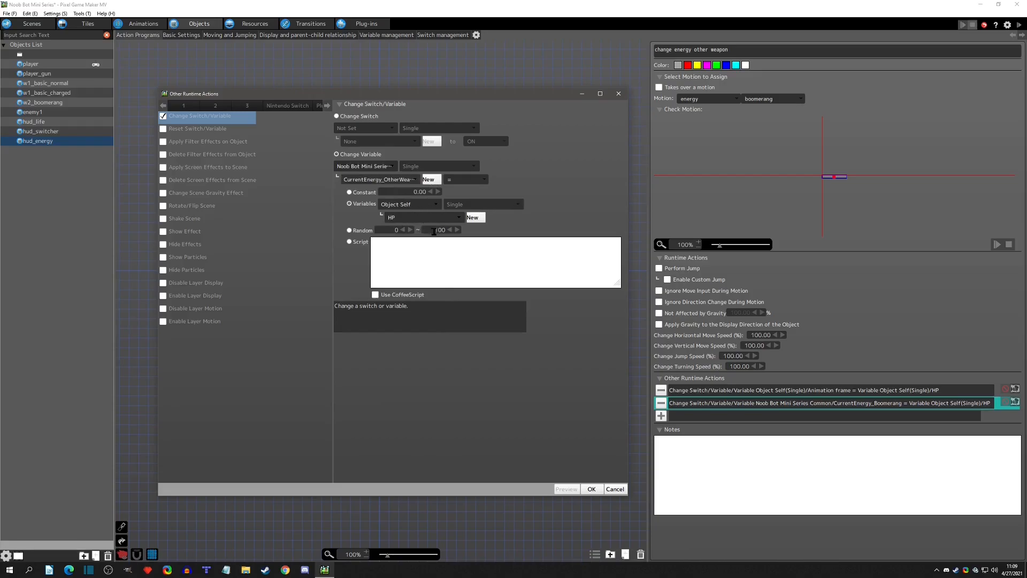
click(598, 489)
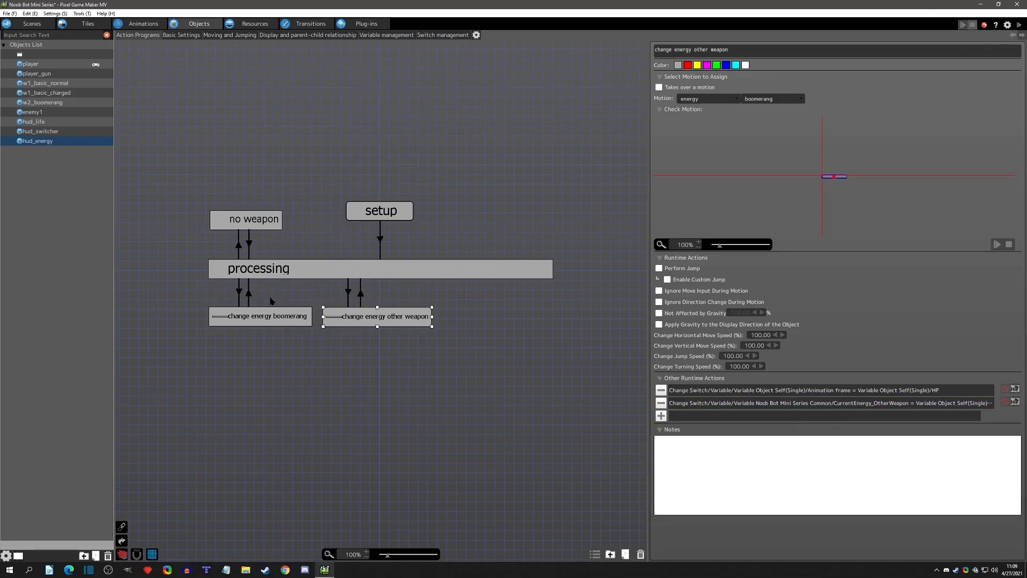
Duplicate hud_switcher's boomerang selected action and place the copy directly below the original.
click(36, 131)
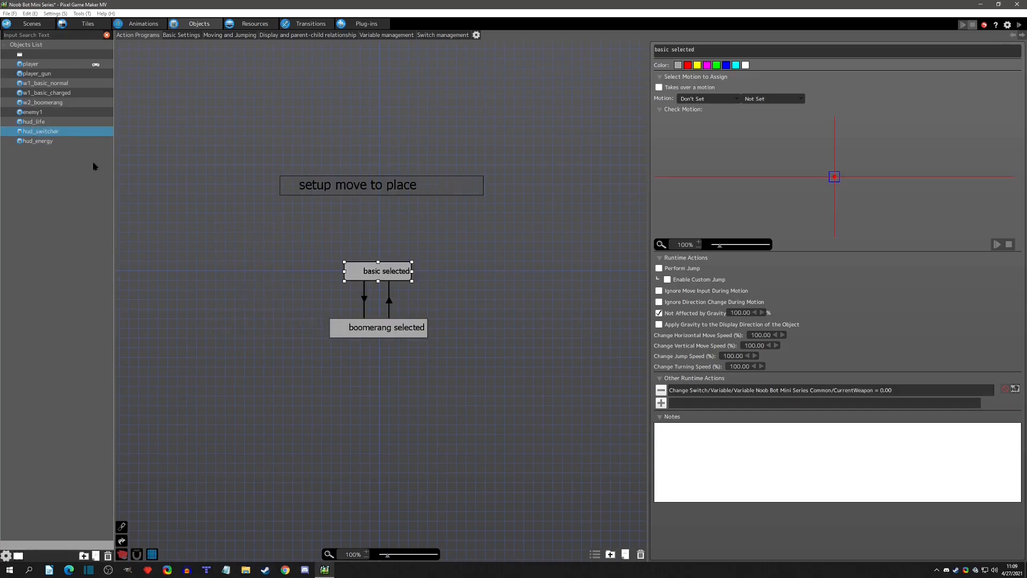
click(379, 325)
key(ctrl+c)
click(349, 367)
key(ctrl+v)
drag(377, 377, 356, 379)
Rename the copied hud_switcher action as other weapon selected.
drag(700, 51, 540, 51)
text(other)
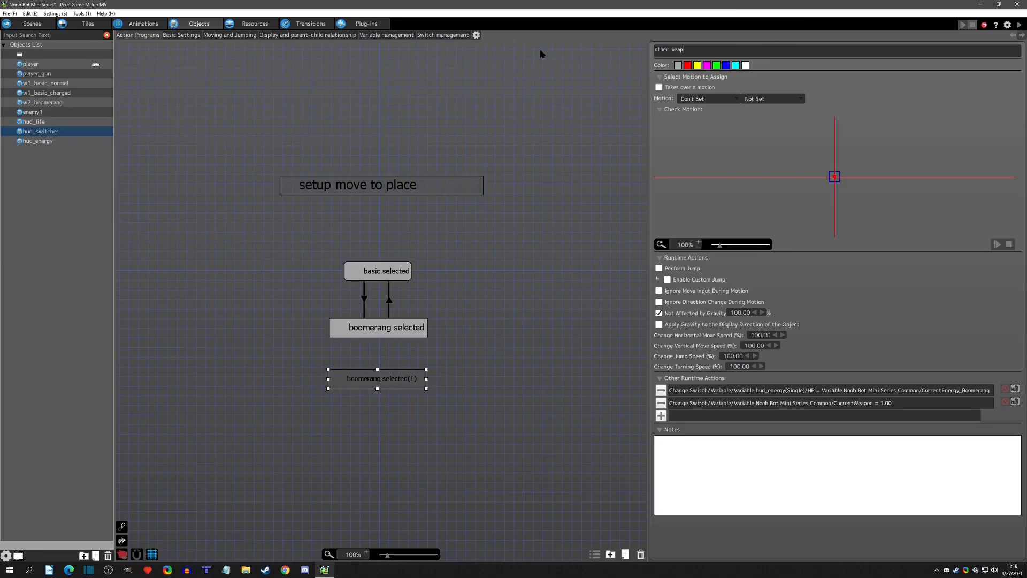
text( weapon selected)
Set CurrentWeapon to 2 in the other weapon selected action's runtime actions.
double_click(860, 403)
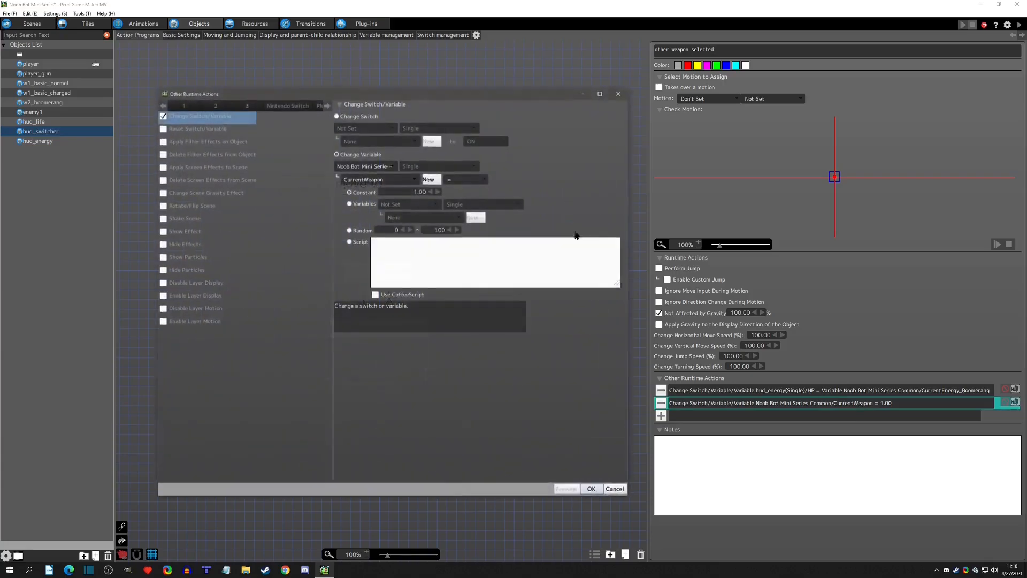
drag(416, 191, 438, 196)
text(2)
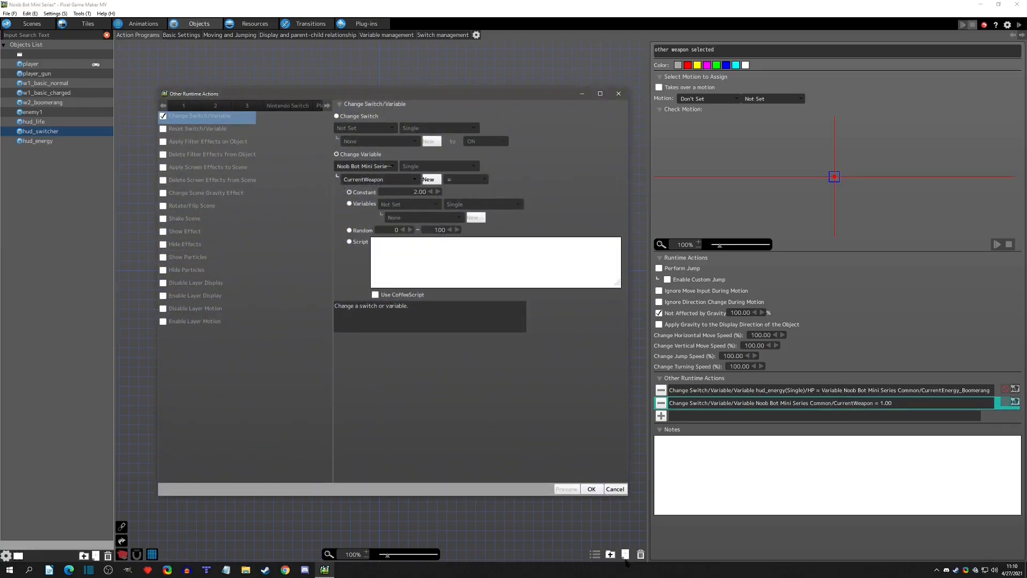
click(592, 489)
Make other weapon selected set hud_energy's HP from the CurrentEnergy_OtherWeapon variable.
click(873, 389)
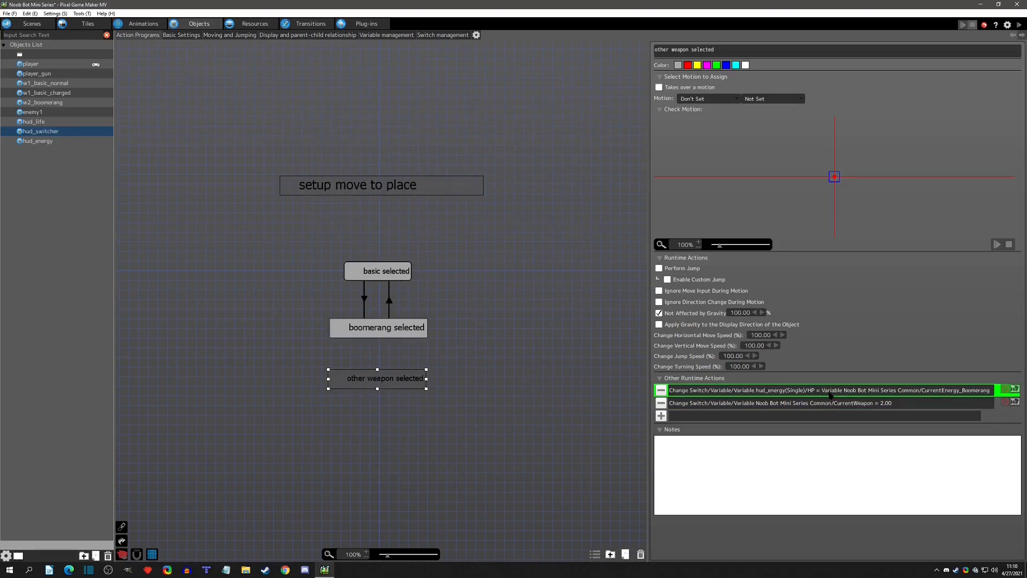
drag(644, 271, 617, 266)
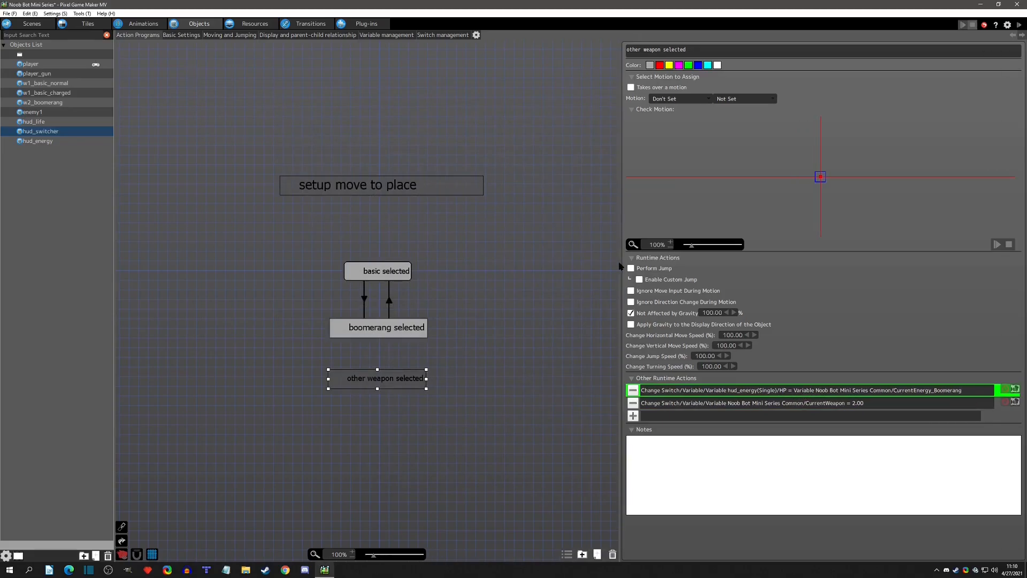
double_click(920, 395)
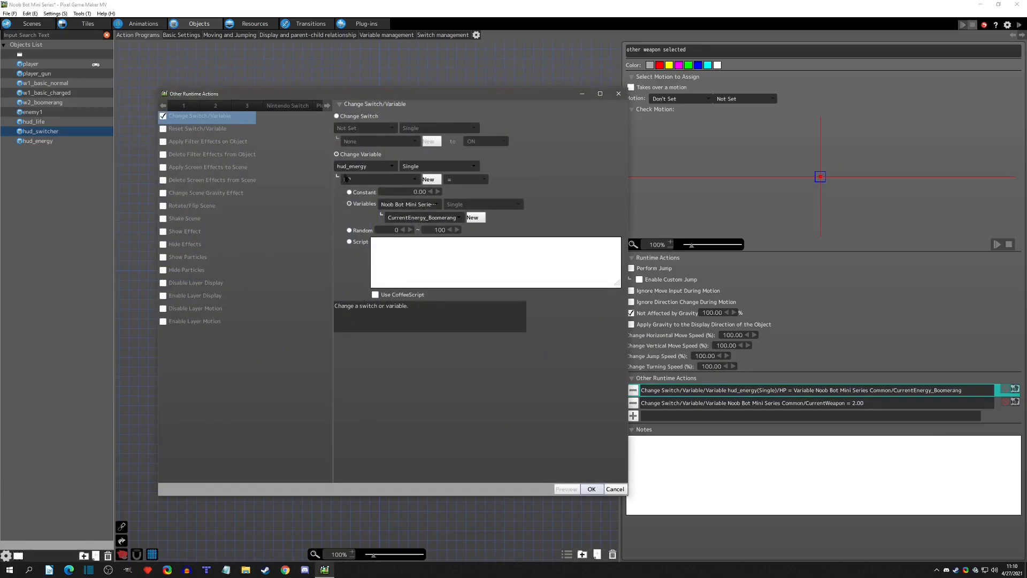
click(419, 217)
click(430, 256)
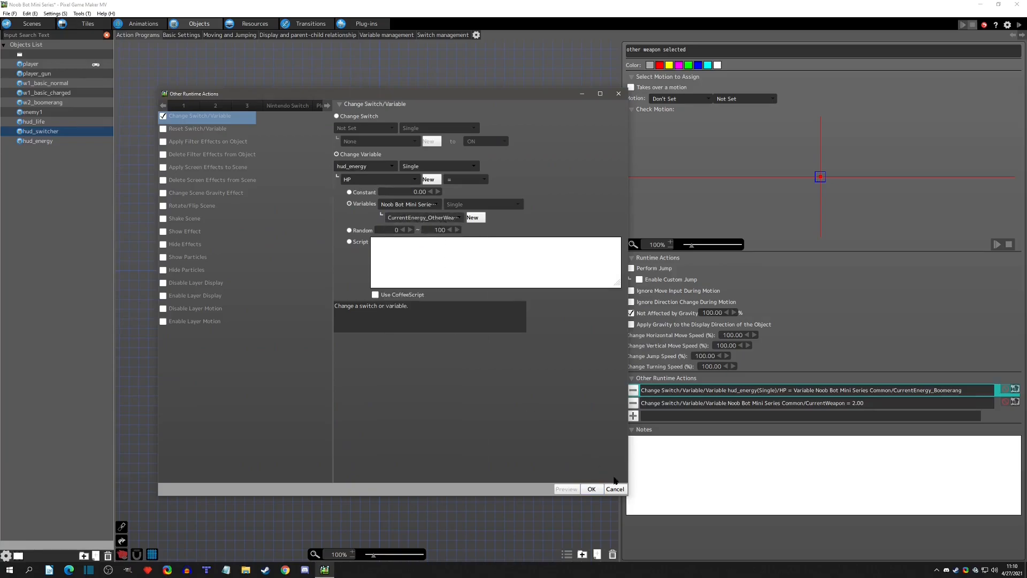
click(591, 489)
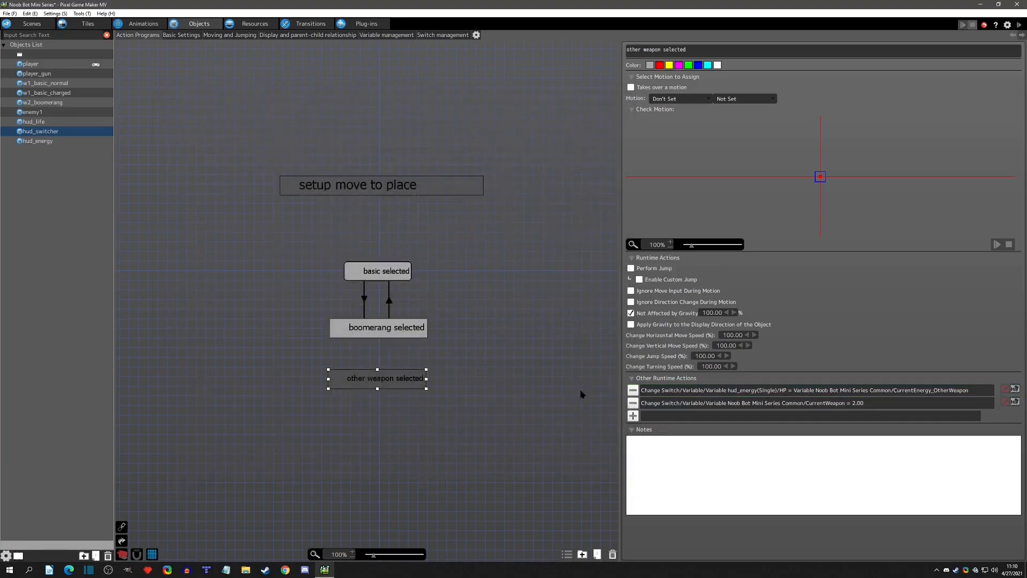
Copy the existing weapon-switch link between boomerang selected and other weapon selected in both directions, side by side.
click(365, 303)
alt+drag(362, 331, 374, 375)
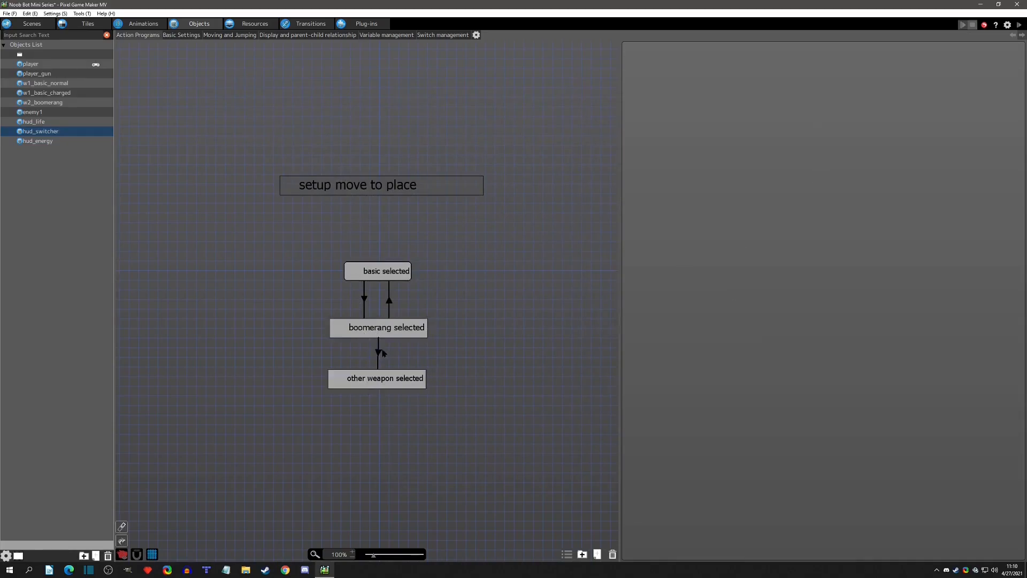
click(379, 350)
drag(378, 338, 366, 337)
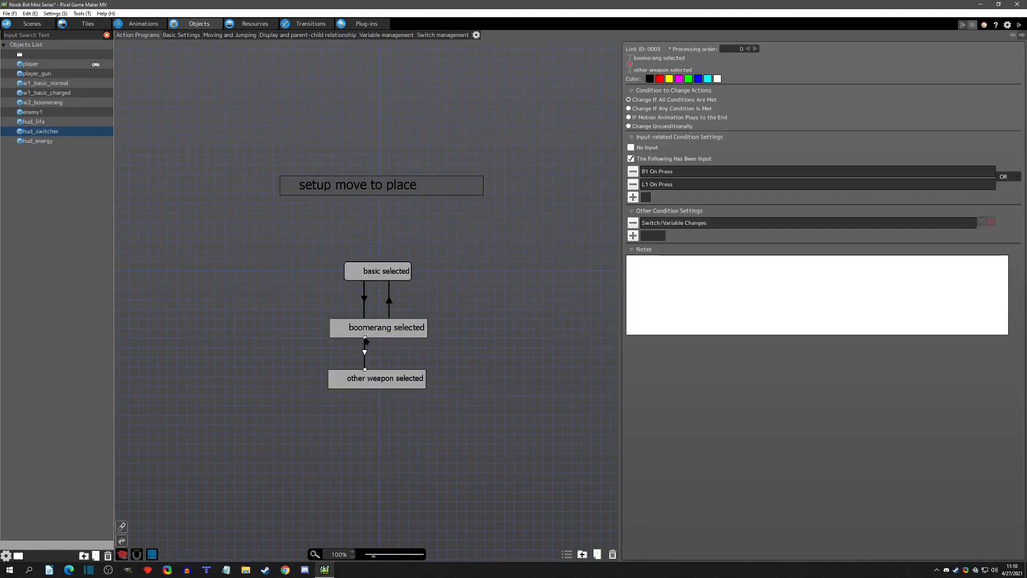
alt+drag(390, 380, 389, 339)
Remove the R1 input from the link from other weapon selected to boomerang selected, and check its pause_weapon condition.
click(379, 354)
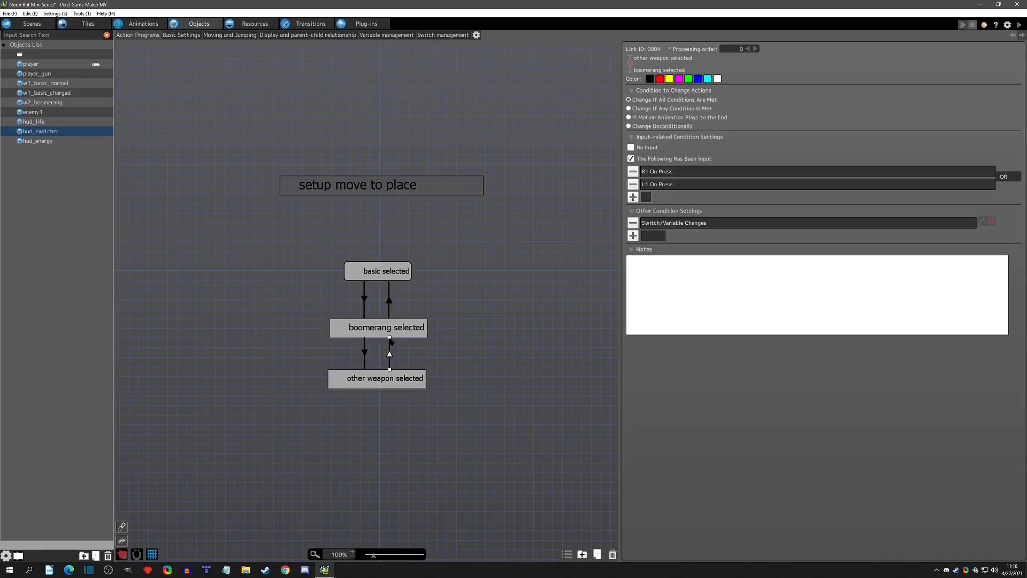
click(633, 171)
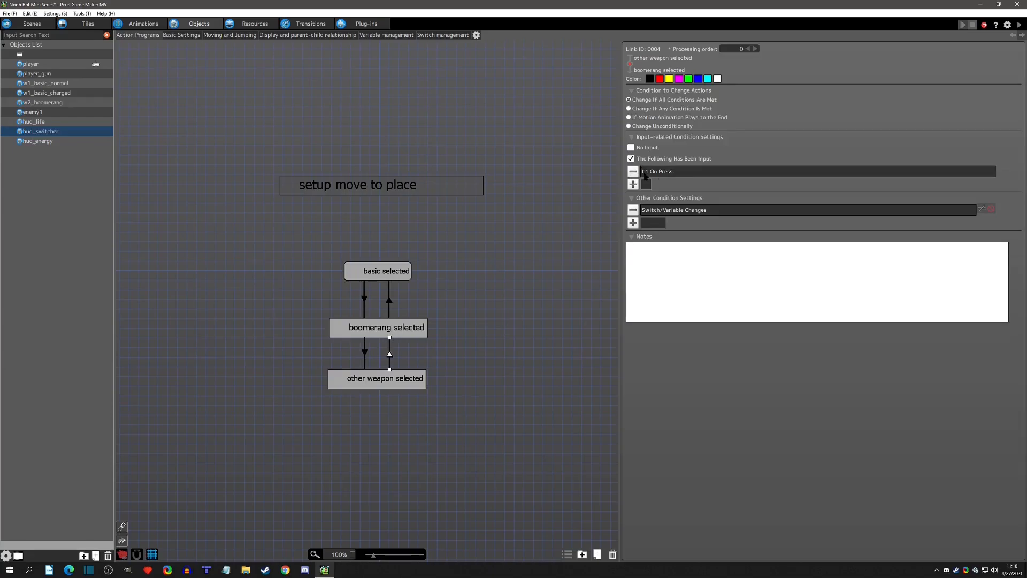
double_click(644, 212)
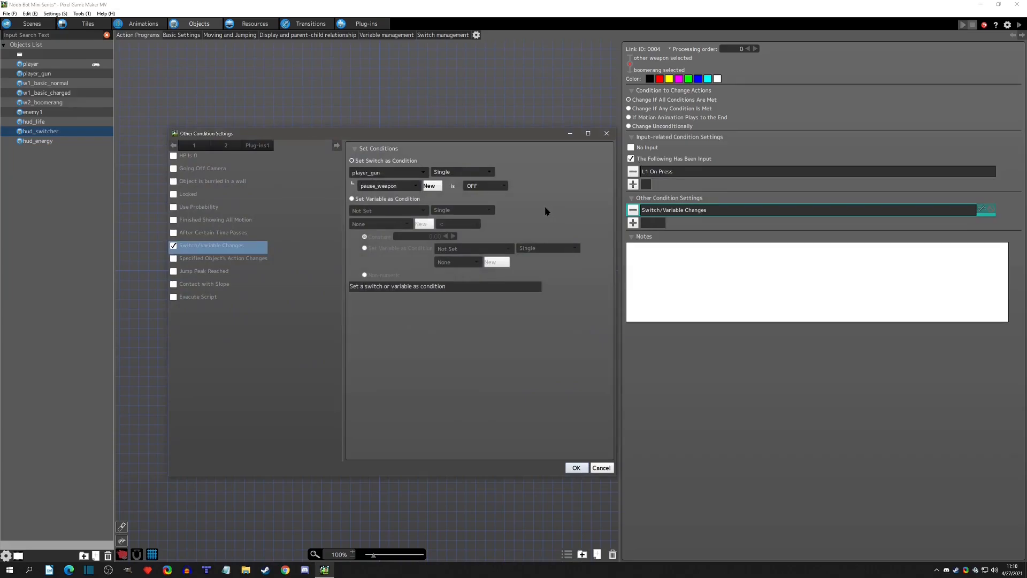
click(607, 134)
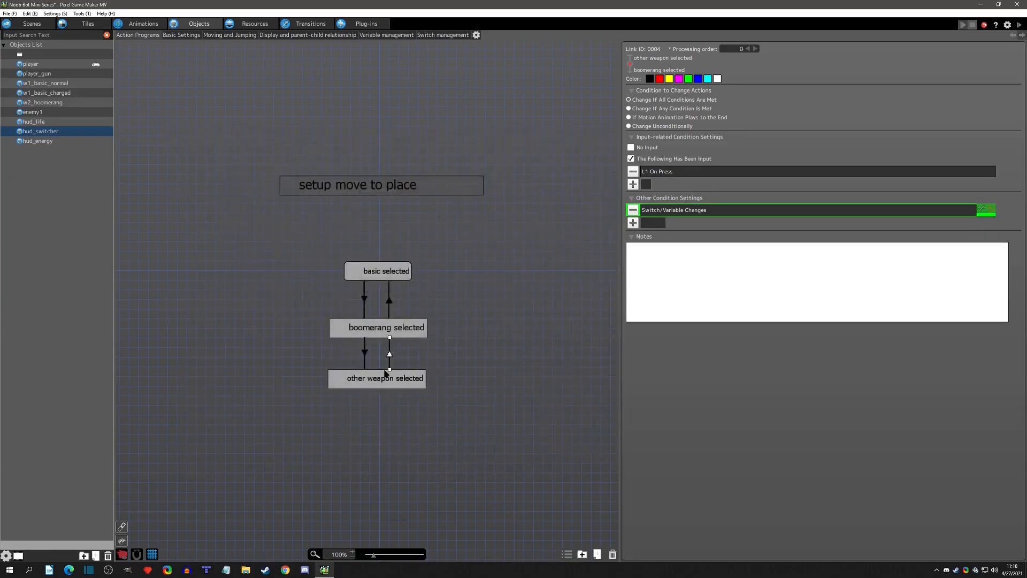
Remove the L1 input from the links boomerang selected to other weapon selected and basic selected to boomerang selected.
click(364, 351)
click(632, 186)
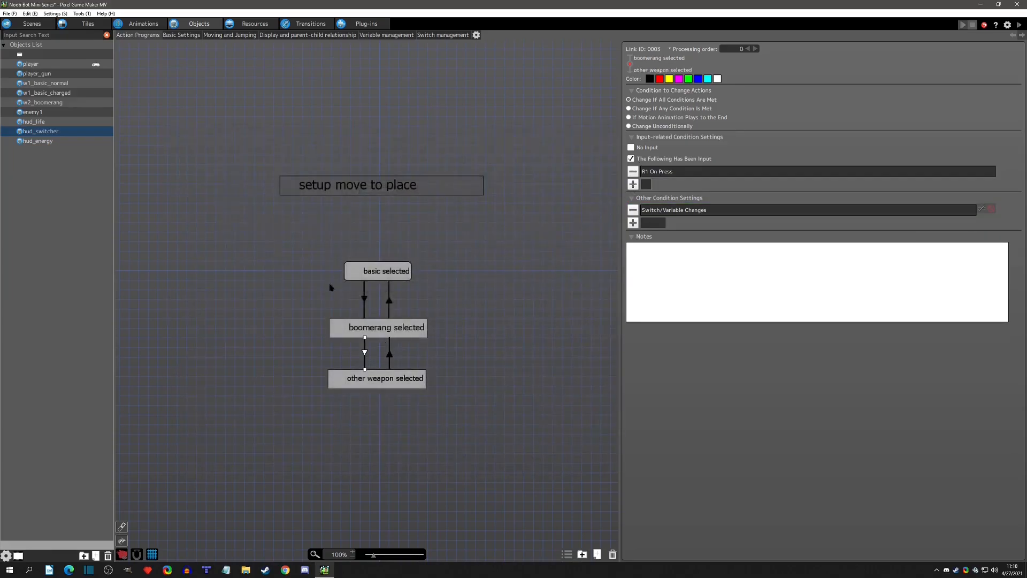
click(364, 298)
click(631, 185)
click(420, 296)
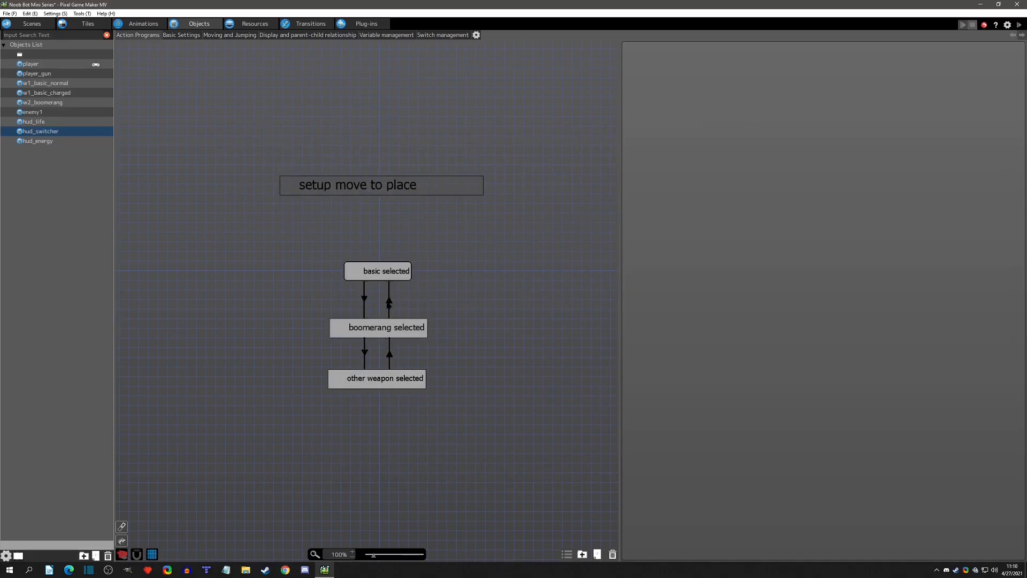
Remove the R1 input from the link from boomerang selected to basic selected.
click(390, 303)
click(633, 173)
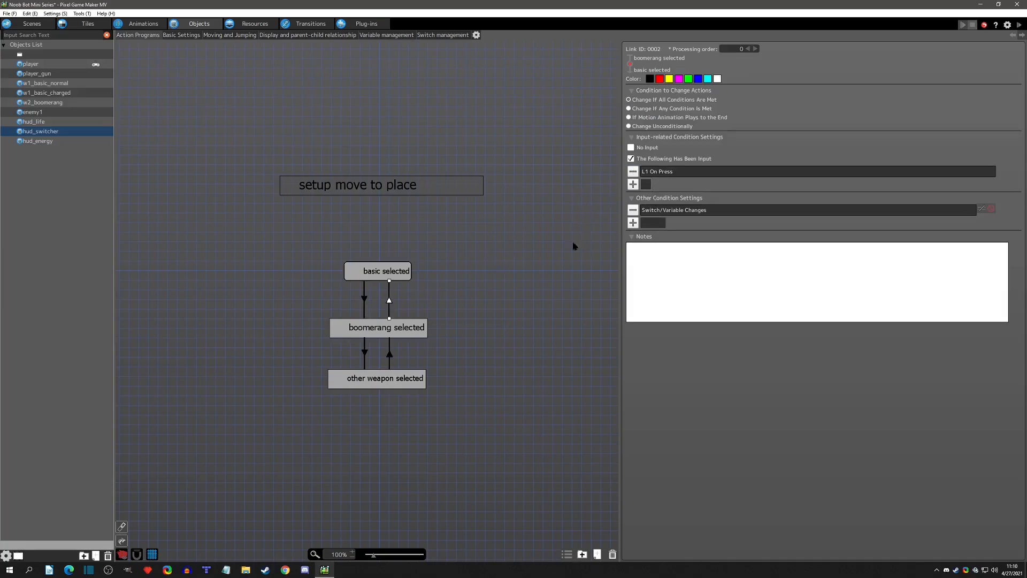
click(390, 272)
click(386, 329)
click(517, 272)
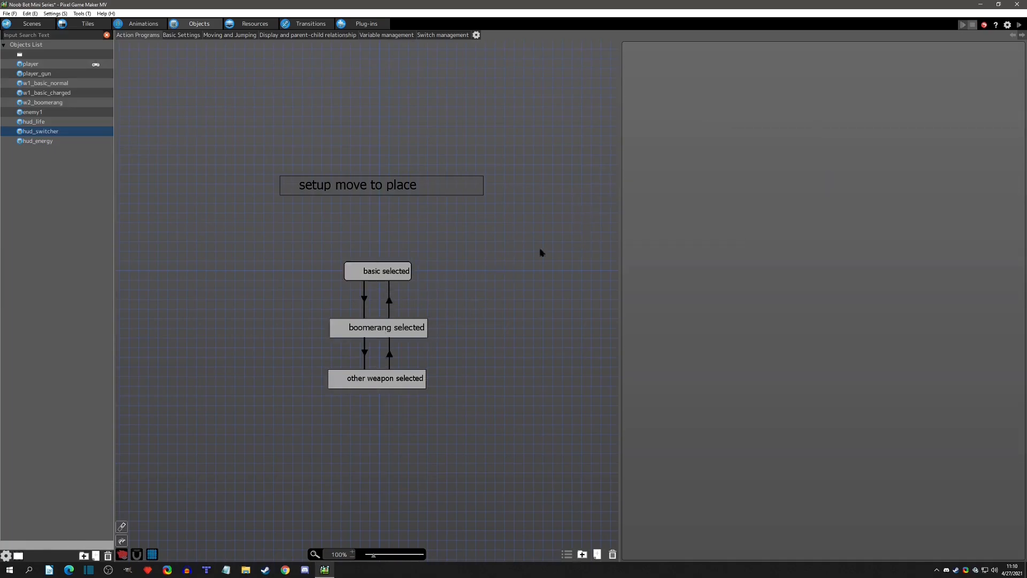
Assign the test_other_weapon motion to hud_energy's change energy other weapon action.
click(40, 141)
click(373, 323)
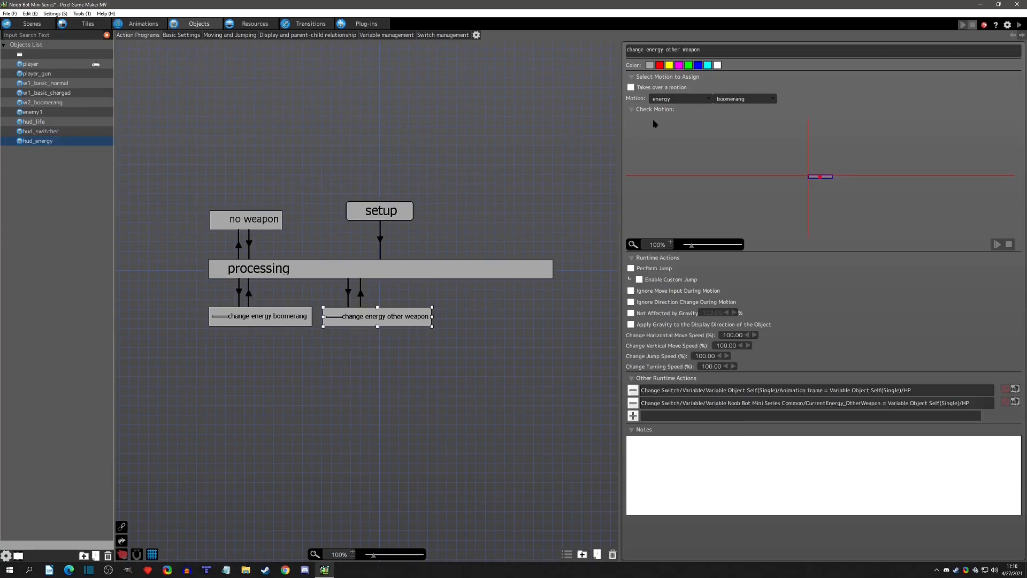
click(735, 98)
click(733, 126)
Test-play the game, firing the boomerang and cycling forward and back through the weapons to check the energy bar.
click(1019, 25)
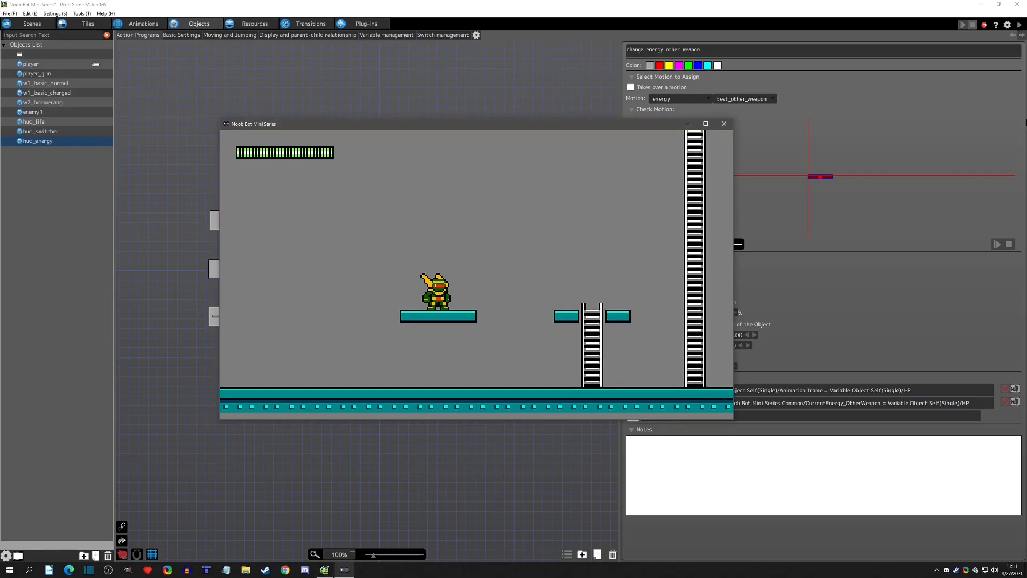
key(s)
key(Right)
key(x)
key(x)
key(Left)
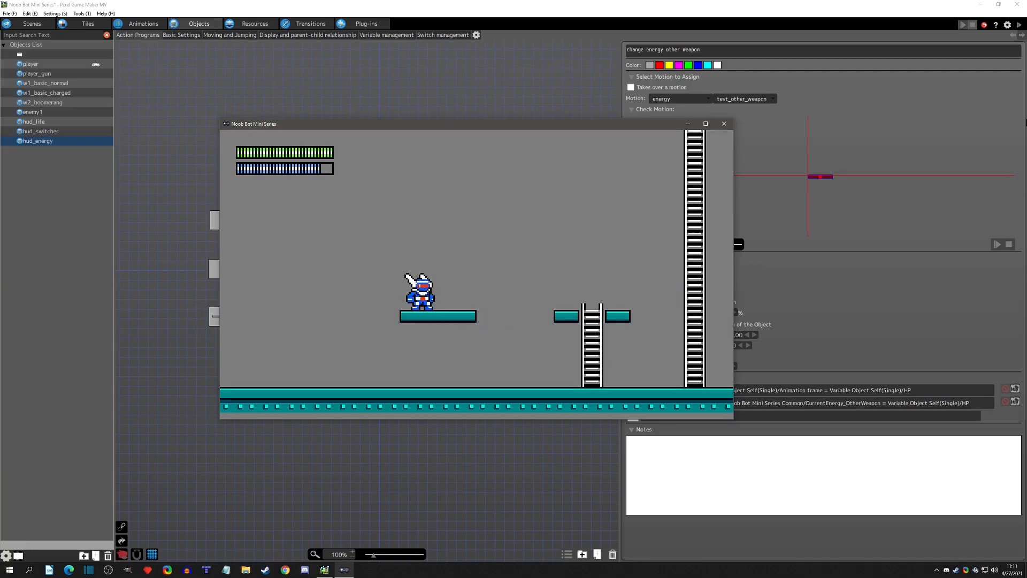
key(s)
key(q)
key(q)
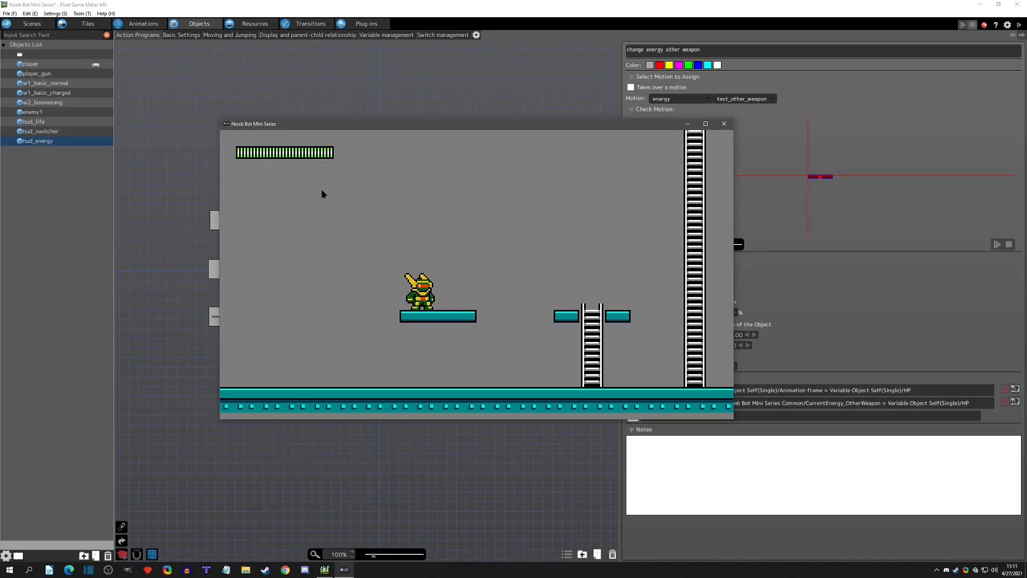
Continue the test by moving, jumping and firing in both directions, and close the game window.
key(Right)
key(z)
key(x)
key(x)
key(x)
key(Left)
key(z)
key(x)
key(x)
key(Right)
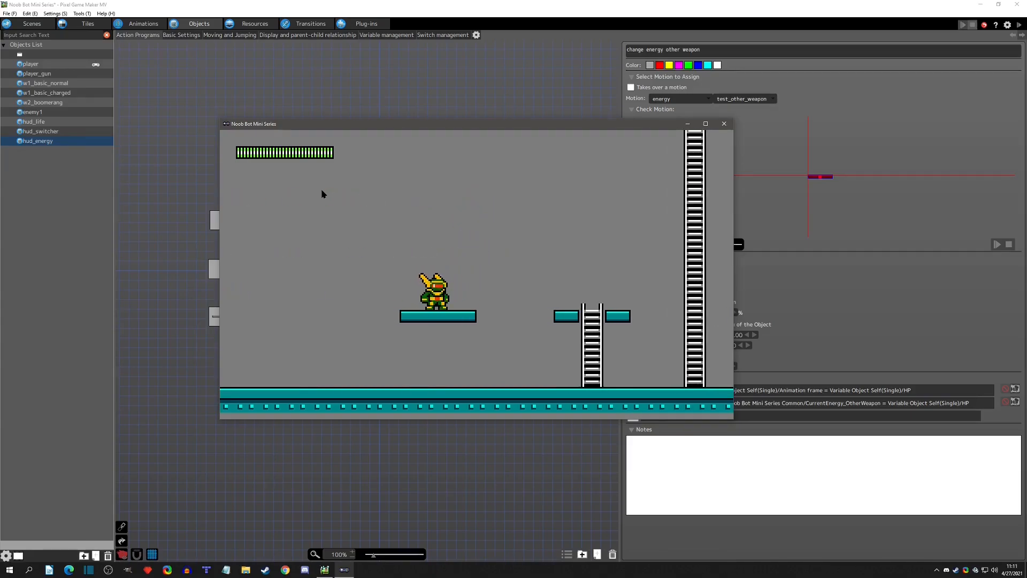
click(722, 125)
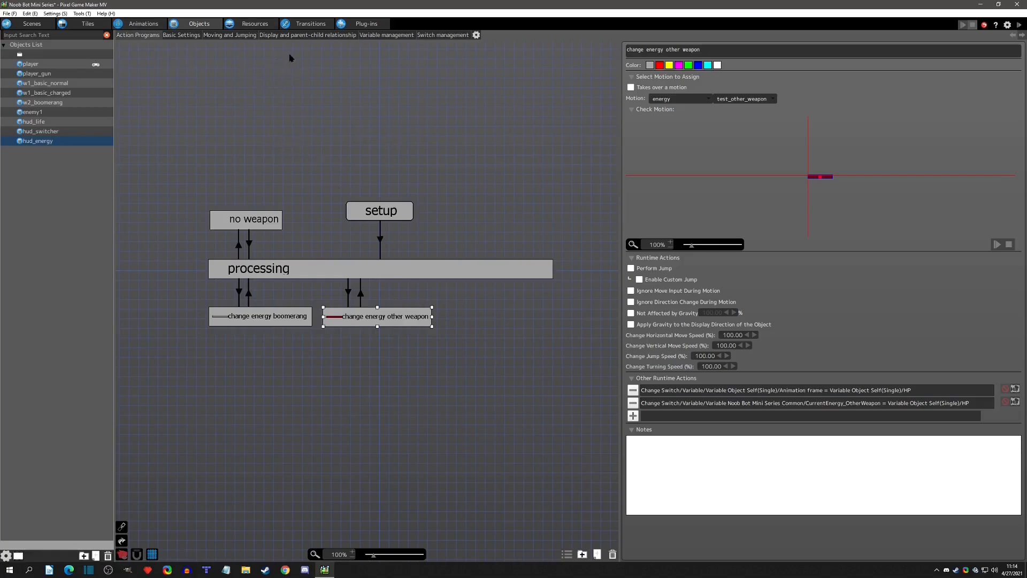
Set the default value of the CurrentEnergy_Boomerang project variable to 15.
click(255, 24)
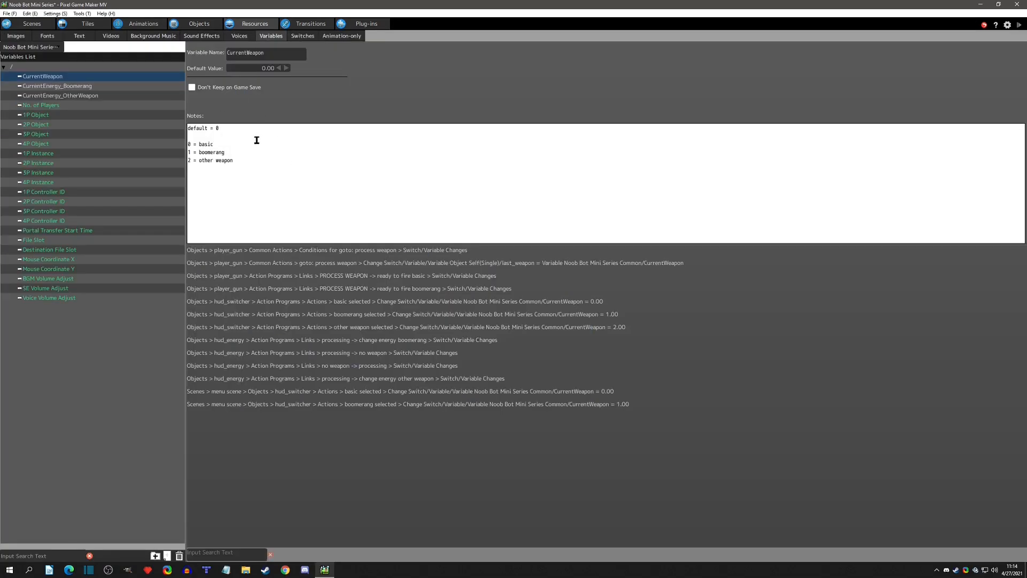
click(112, 88)
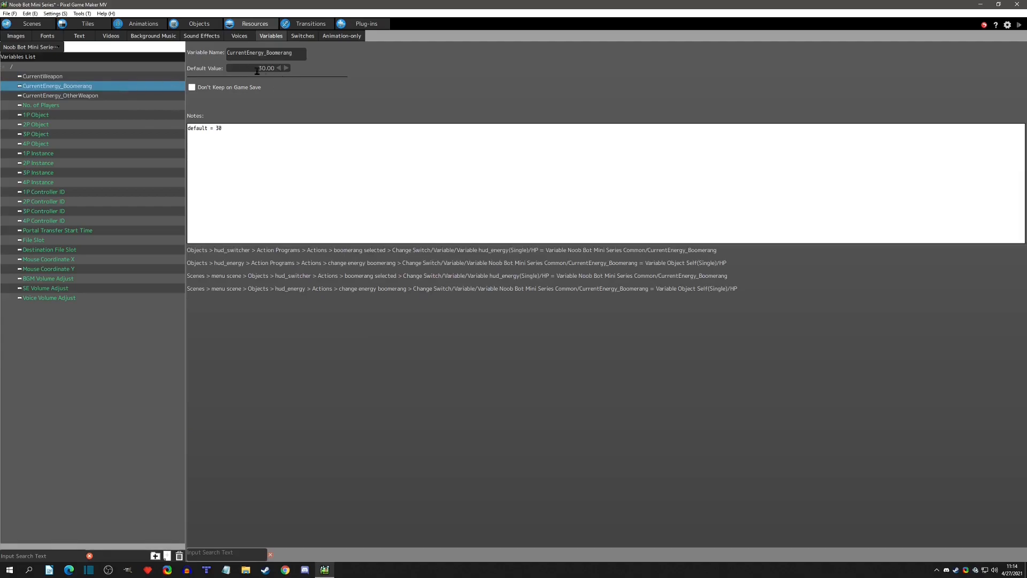
click(94, 96)
click(94, 87)
click(259, 67)
text(15)
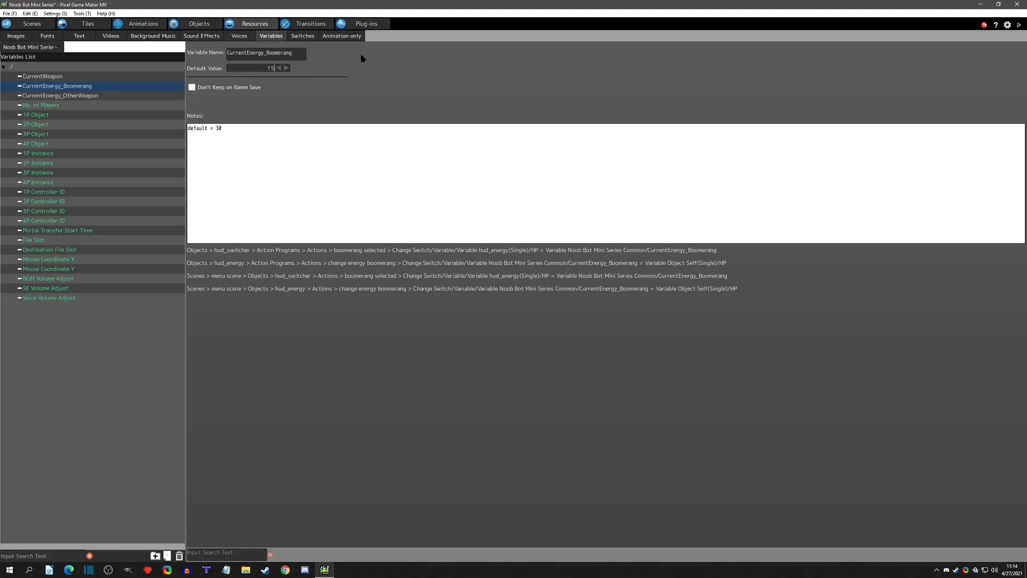
Test-play the game, switch to the boomerang to check its starting energy, and close the game window.
click(1019, 26)
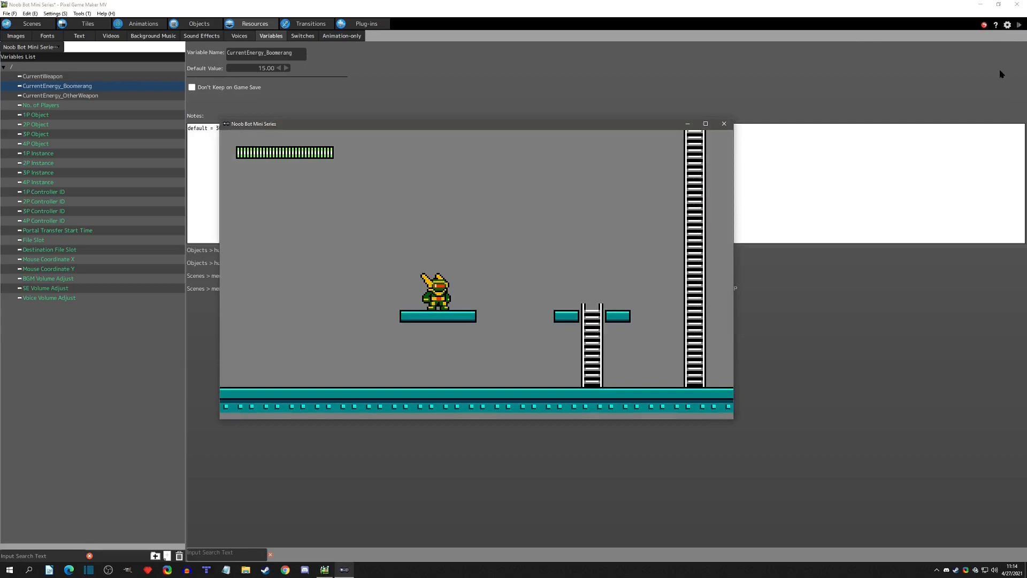
key(e)
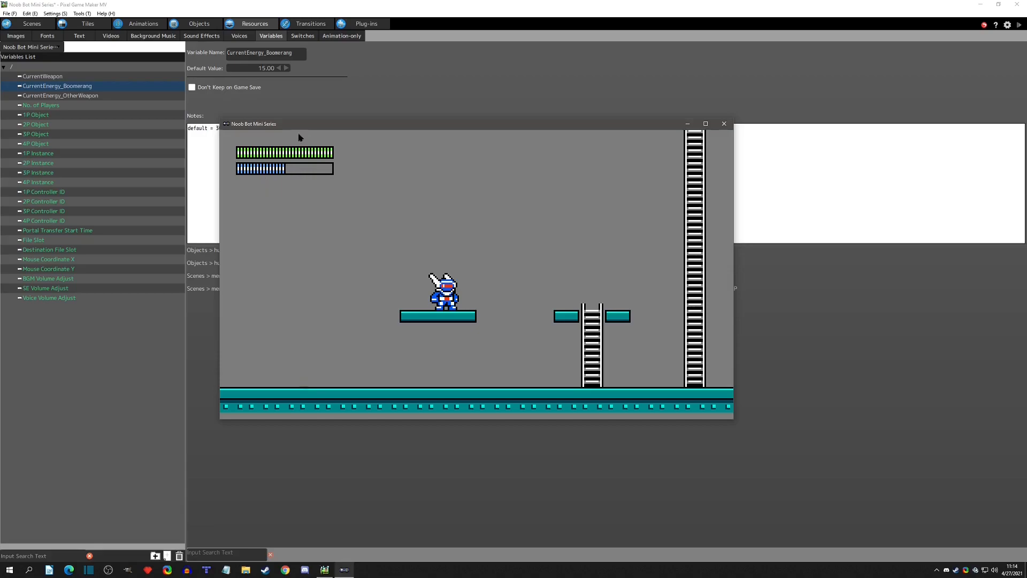
click(724, 123)
Inspect the first variable condition on hud_energy's link from processing to change energy other weapon, leaving it unchanged.
click(199, 24)
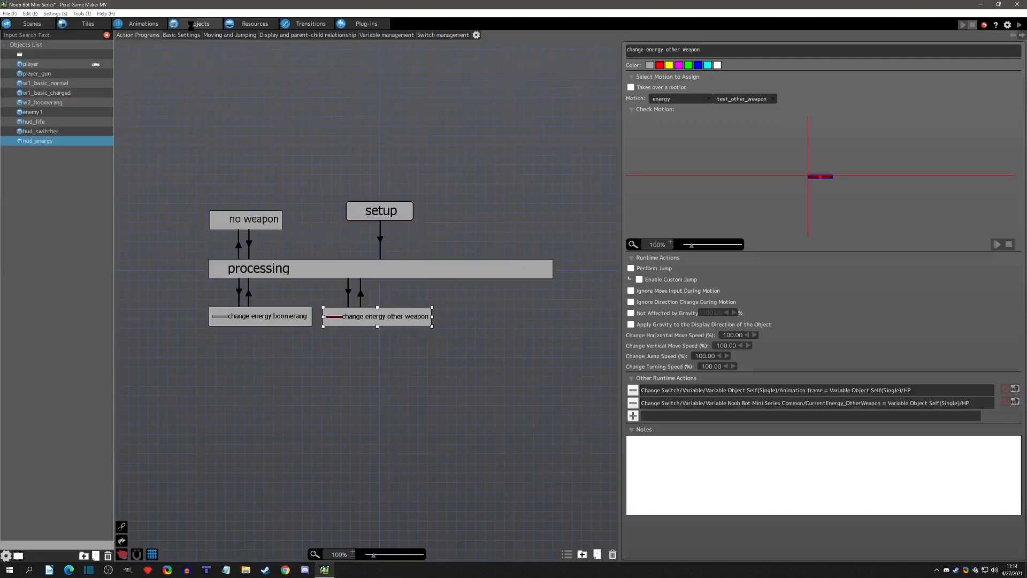
click(350, 293)
double_click(690, 198)
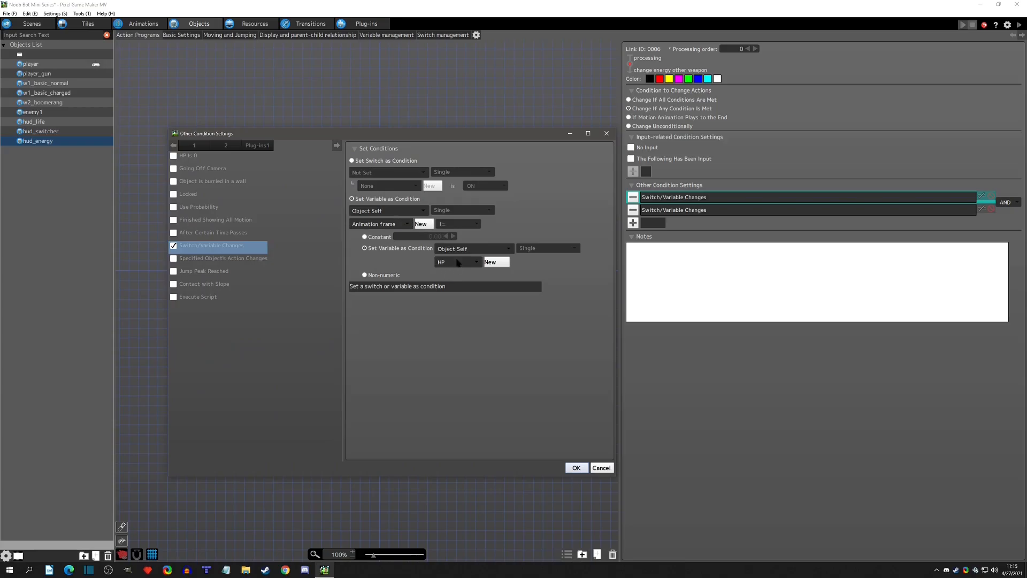
click(606, 133)
click(390, 333)
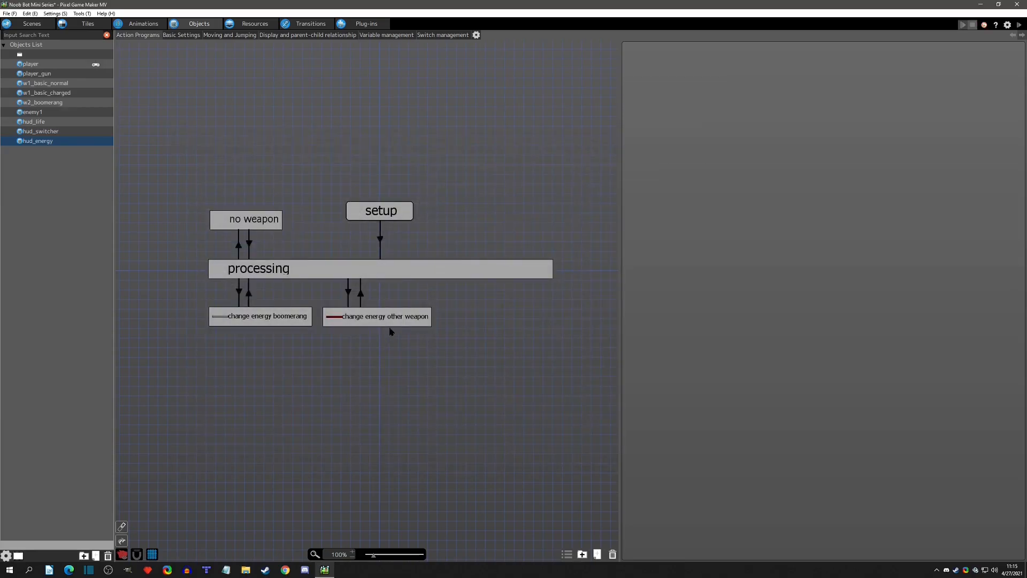
Compare the default values of the CurrentEnergy_Boomerang and CurrentEnergy_OtherWeapon variables.
click(238, 26)
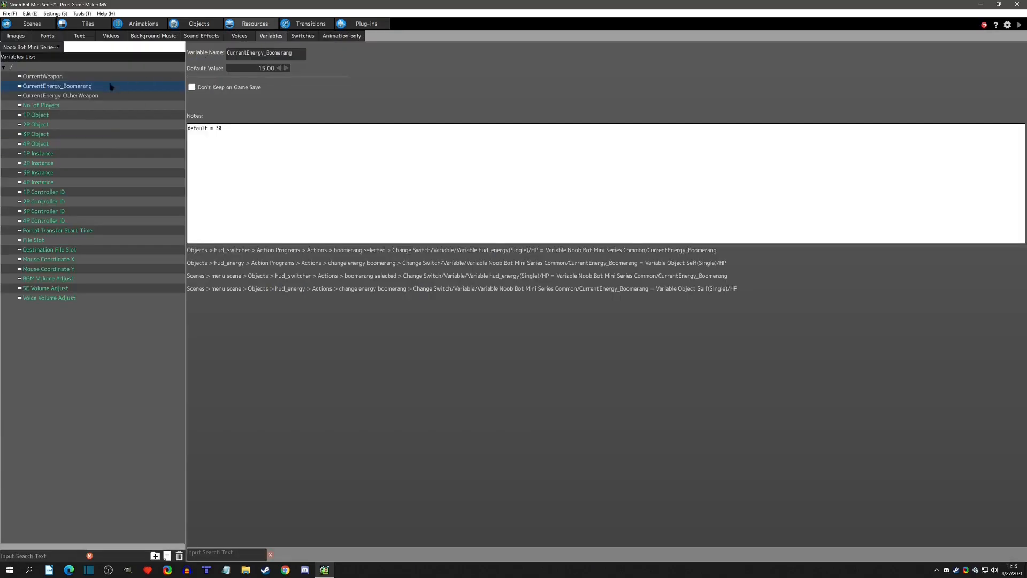
click(66, 85)
click(67, 94)
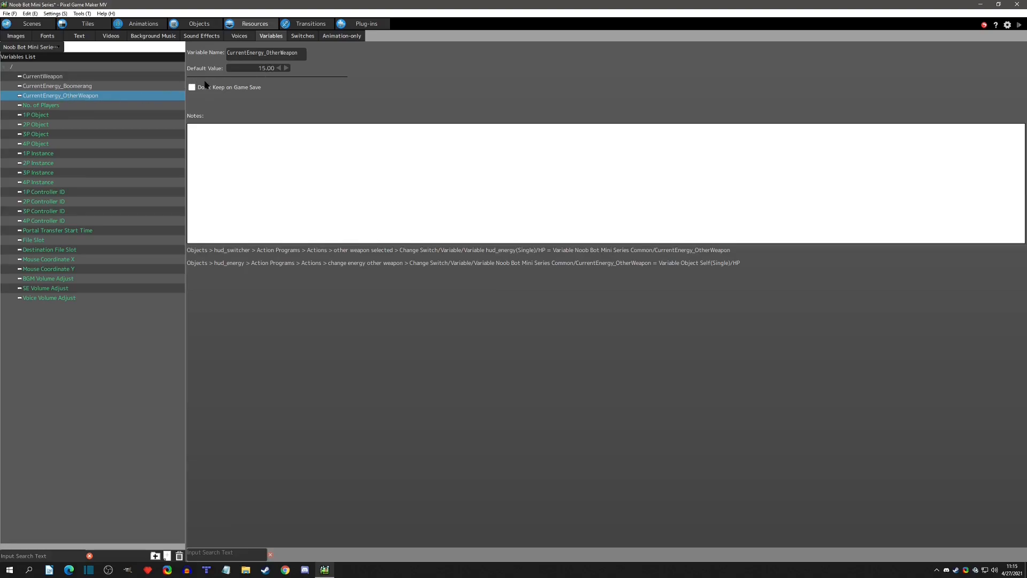
click(68, 89)
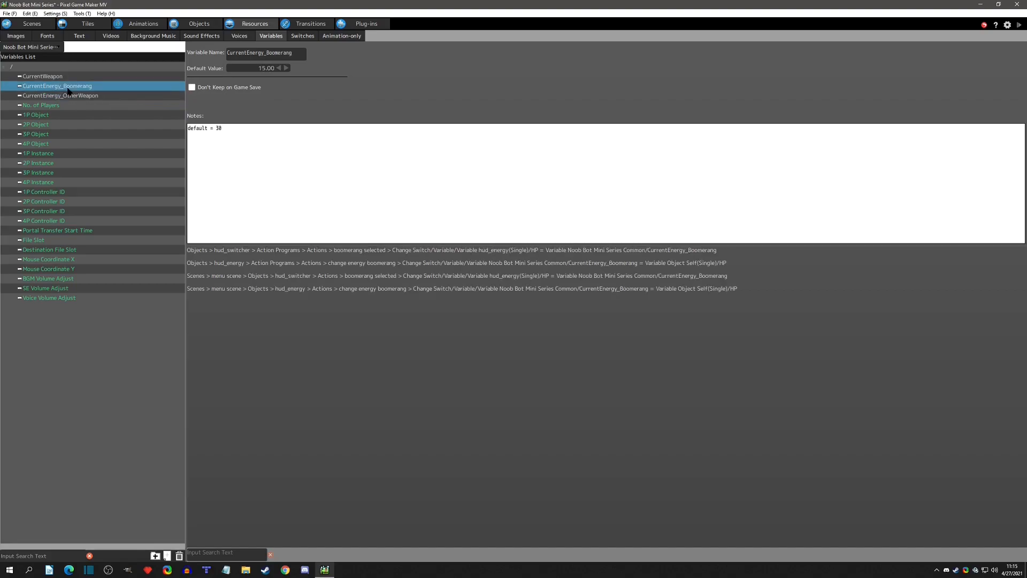
click(83, 99)
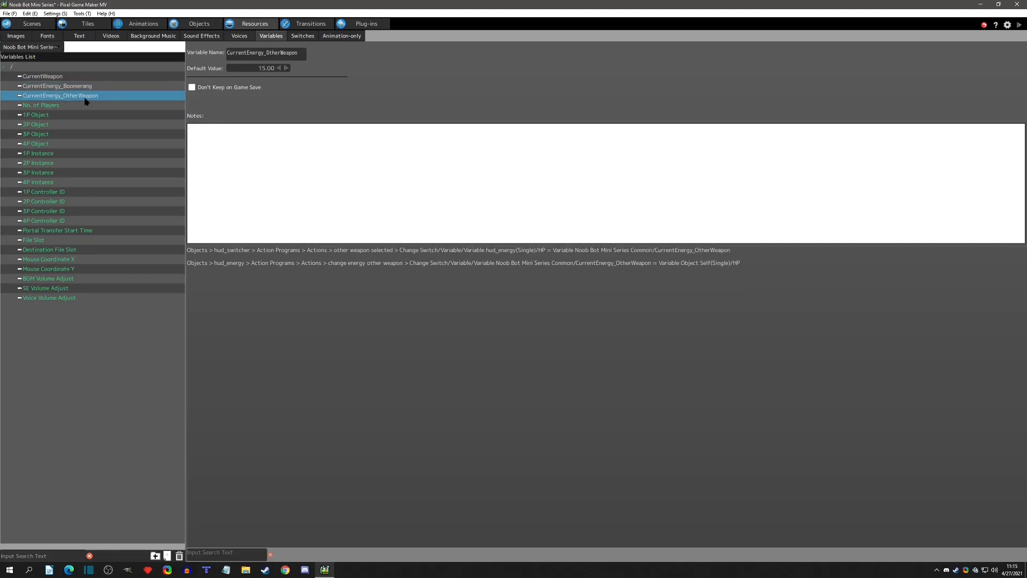
Review hud_energy's own variable list and the conditions on its link from processing to change energy other weapon.
click(191, 25)
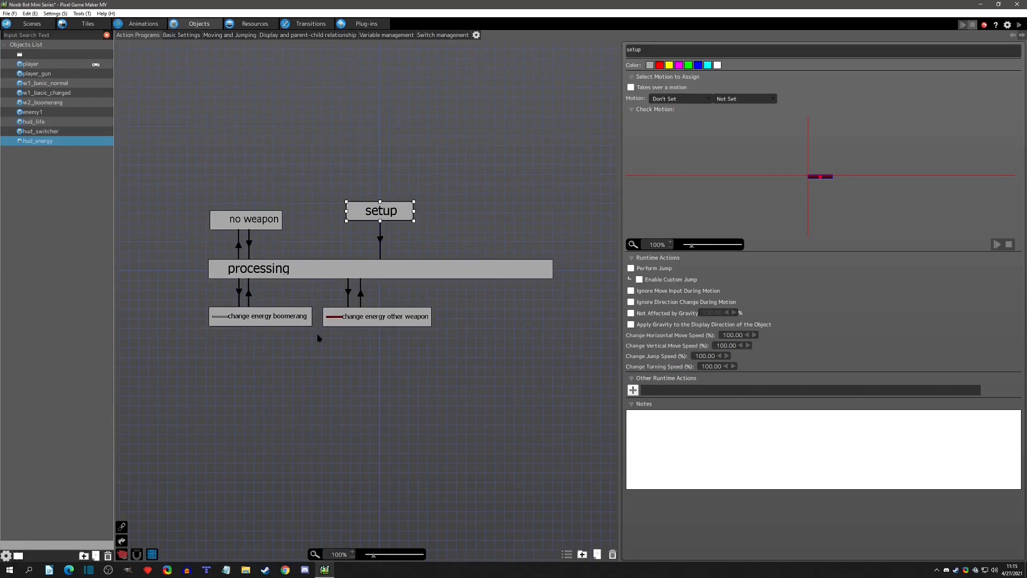
click(384, 35)
click(137, 65)
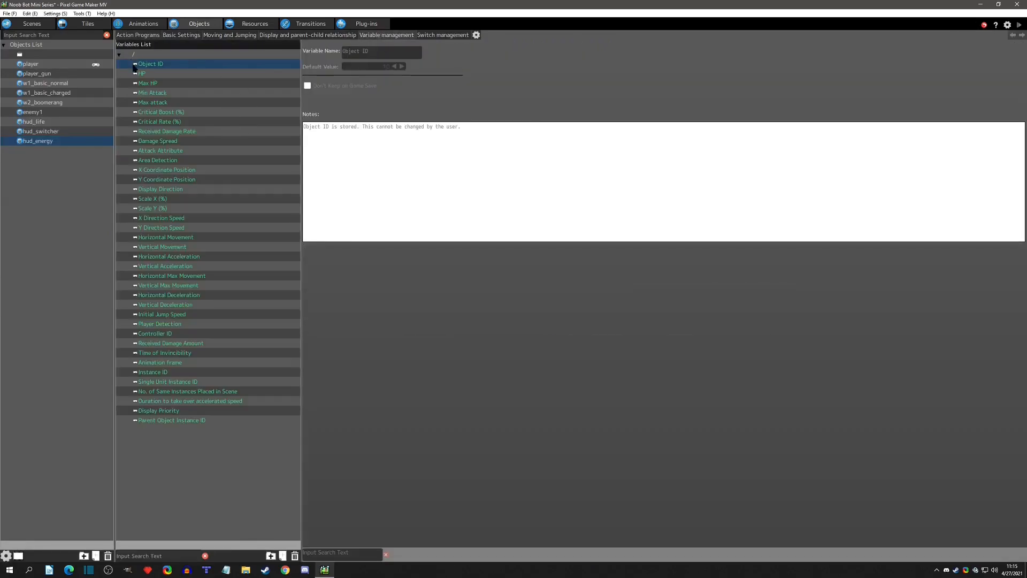
click(157, 36)
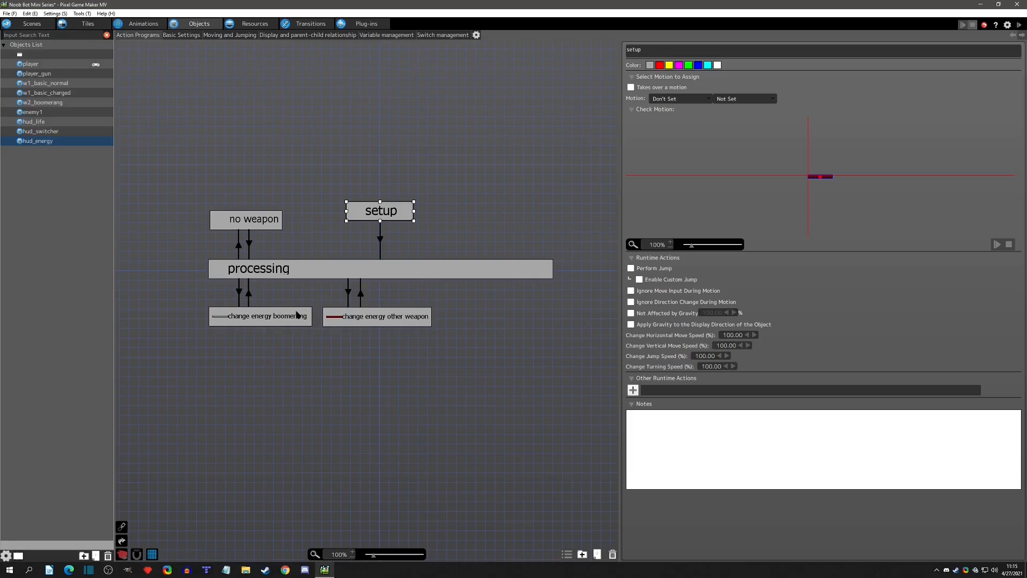
click(349, 293)
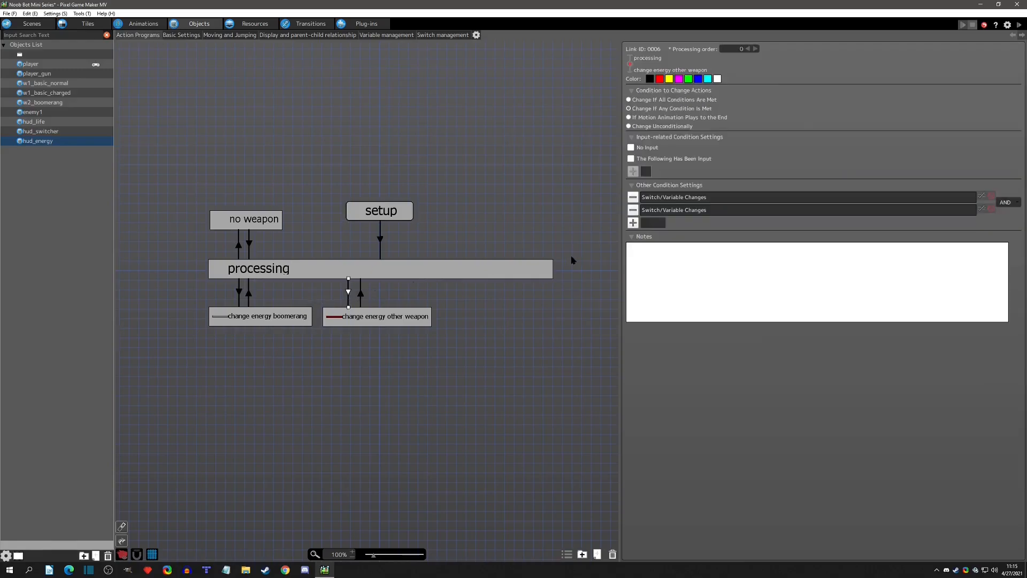
Add an Execute Object Action to hud_switcher's boomerang selected action that runs hud_energy's change energy boomerang.
click(53, 131)
click(393, 329)
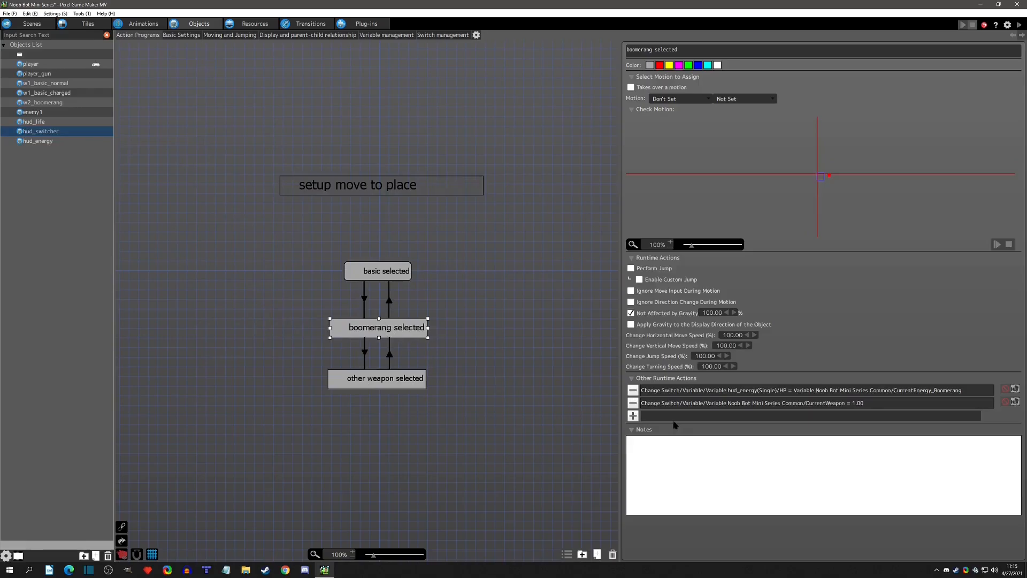
click(634, 418)
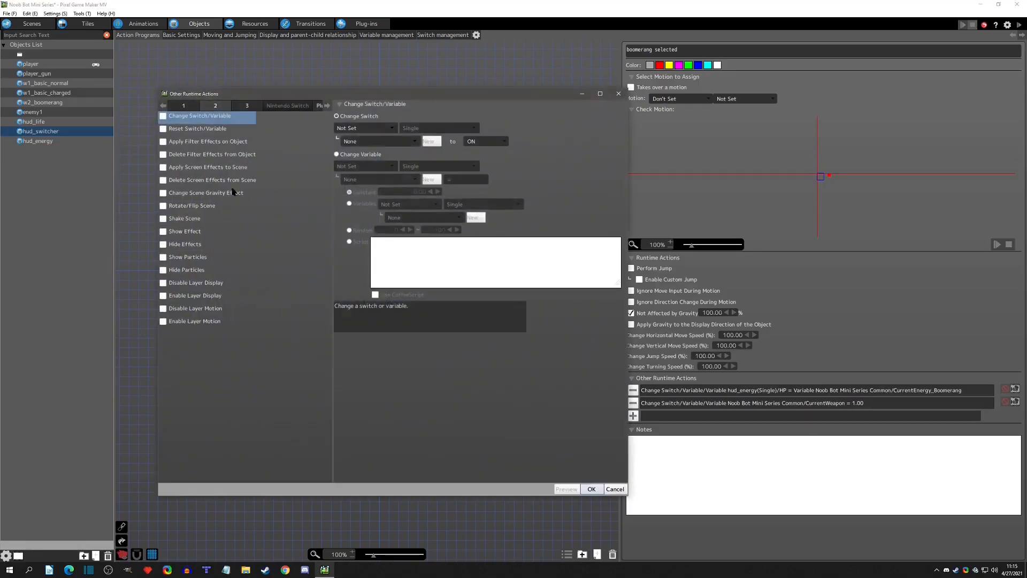
click(183, 105)
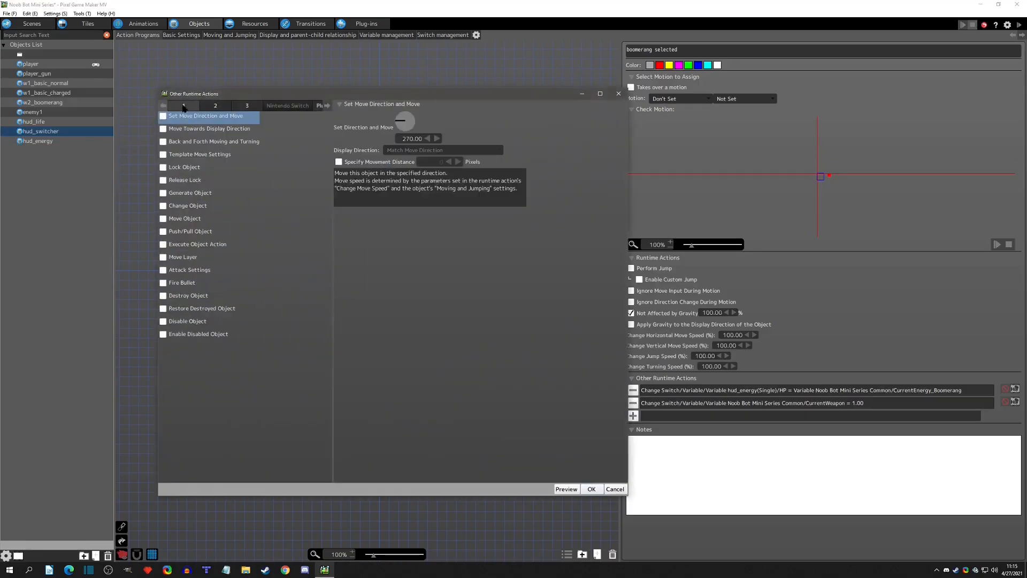
click(166, 244)
click(421, 117)
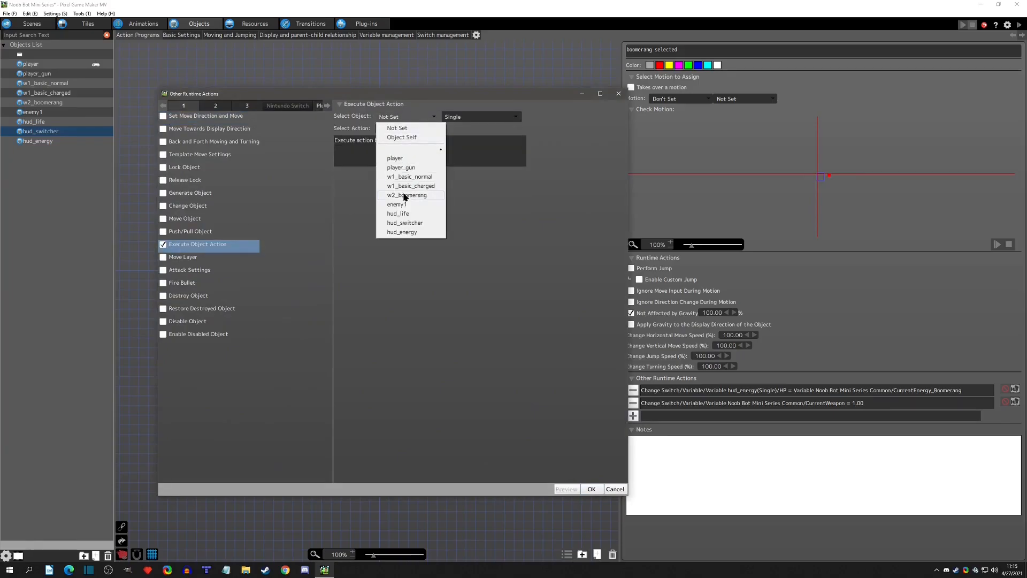
click(405, 232)
click(402, 130)
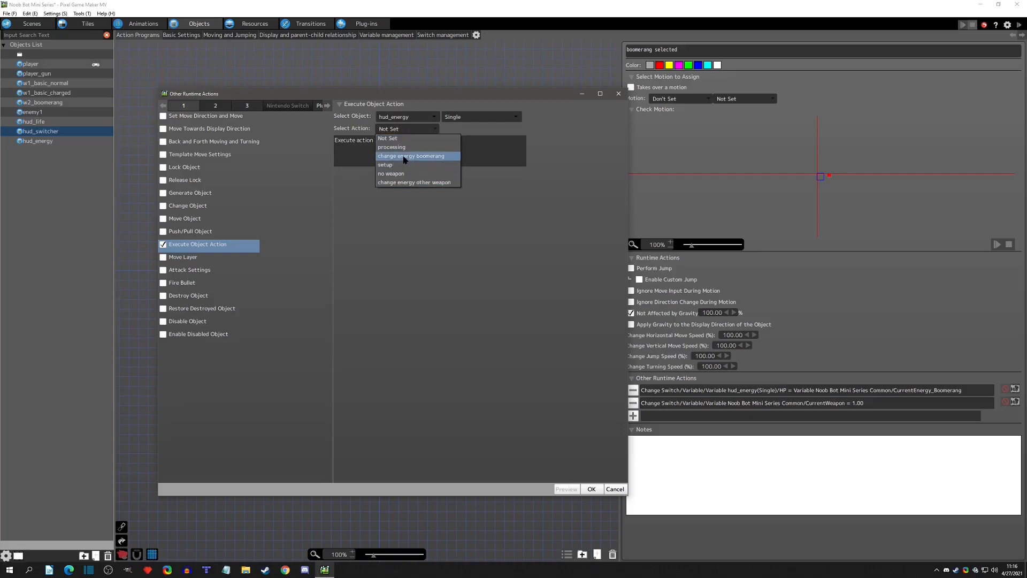
click(407, 156)
click(591, 489)
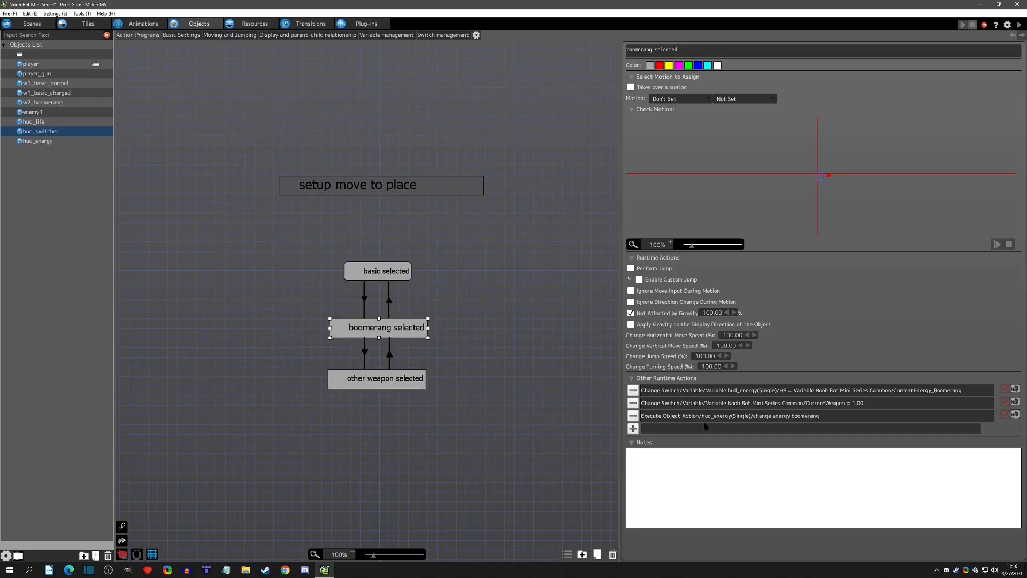
Copy the Execute Object Action into other weapon selected and set it to run hud_energy's change energy other weapon.
click(707, 406)
click(706, 416)
click(412, 377)
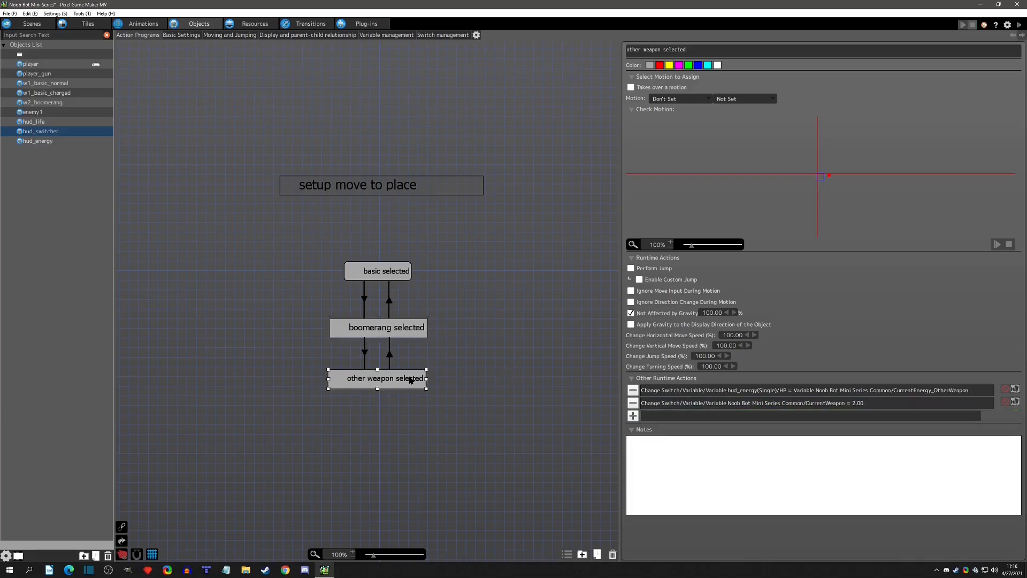
click(693, 409)
key(ctrl+v)
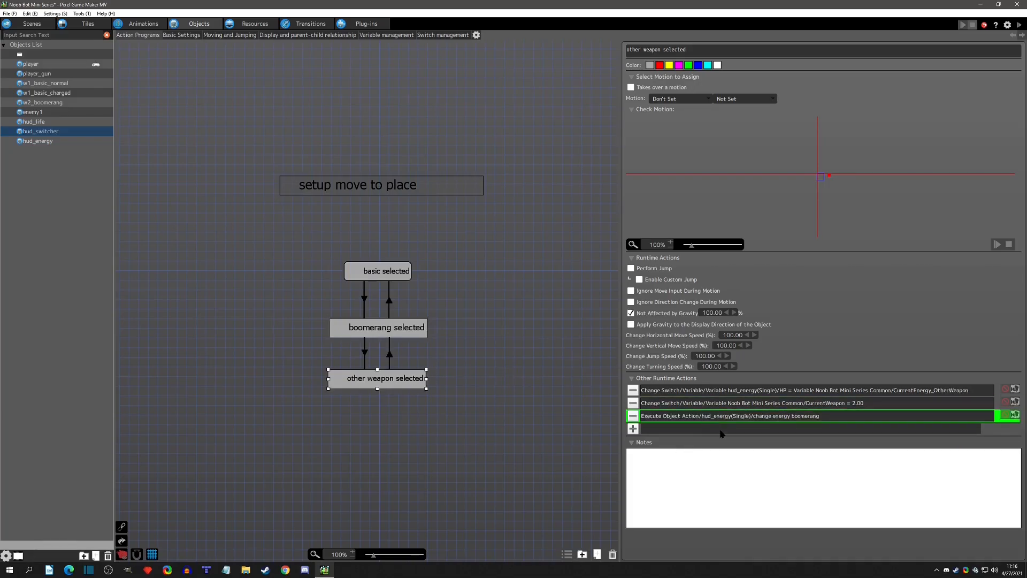
double_click(727, 417)
click(407, 119)
click(408, 119)
click(409, 129)
click(417, 183)
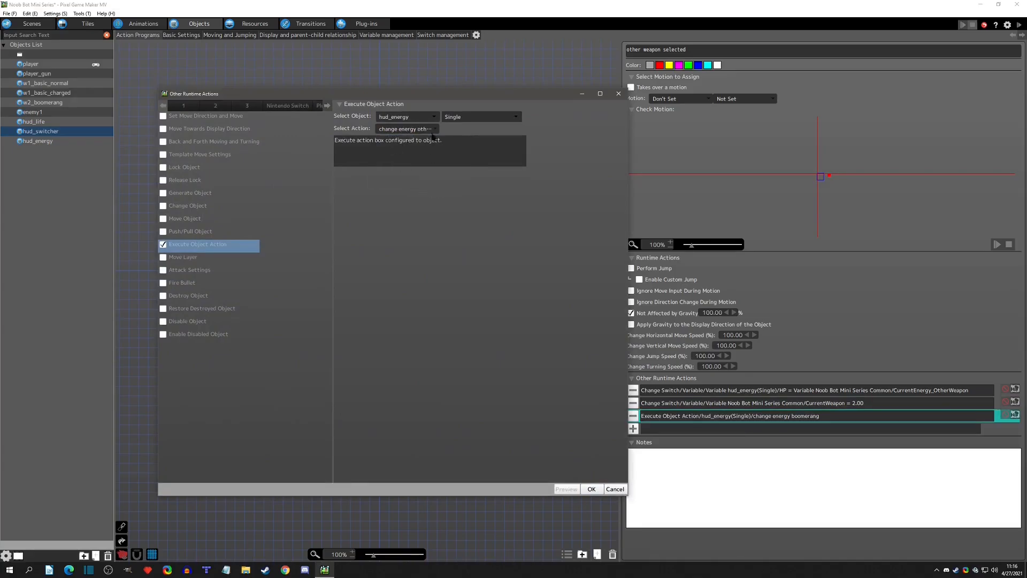
click(591, 488)
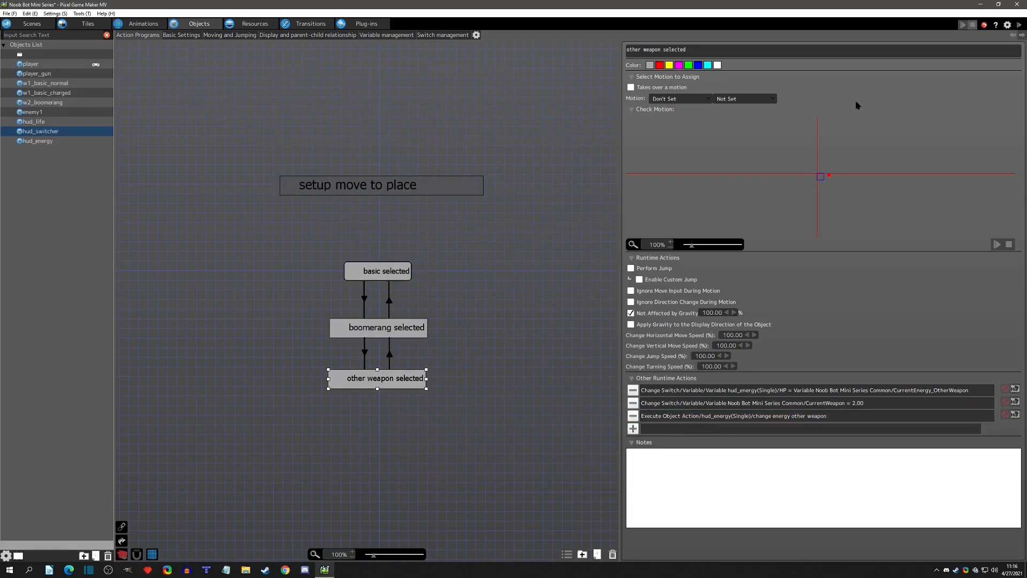
Test-play the game, switching repeatedly between the weapons and moving both ways to check that the energy bar updates.
click(1019, 26)
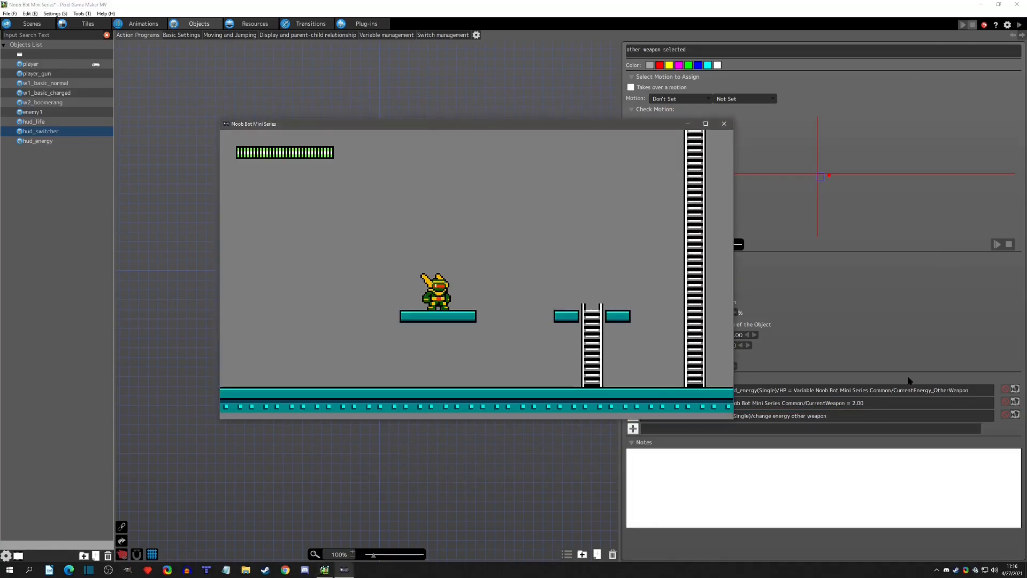
key(s)
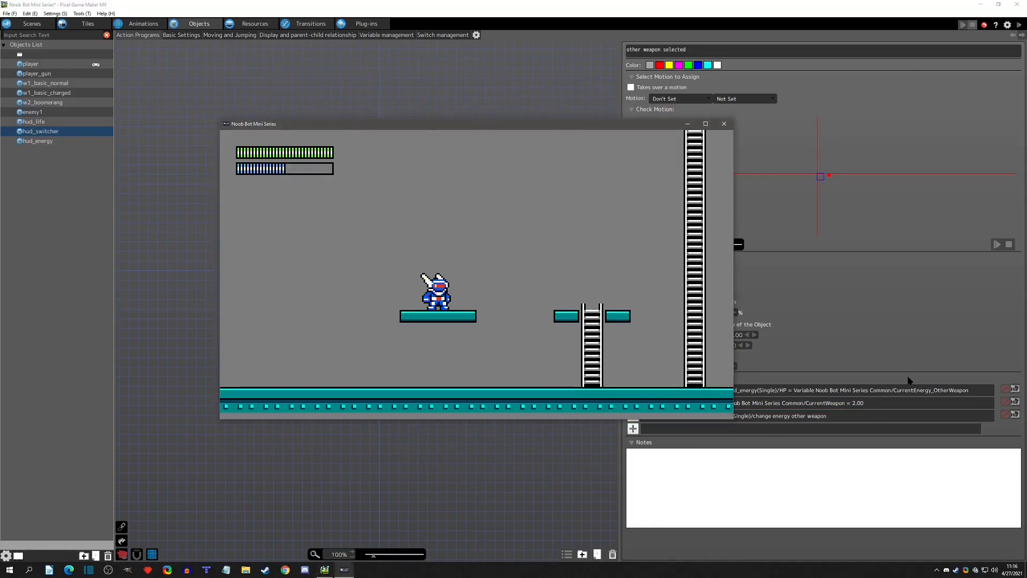
key(s)
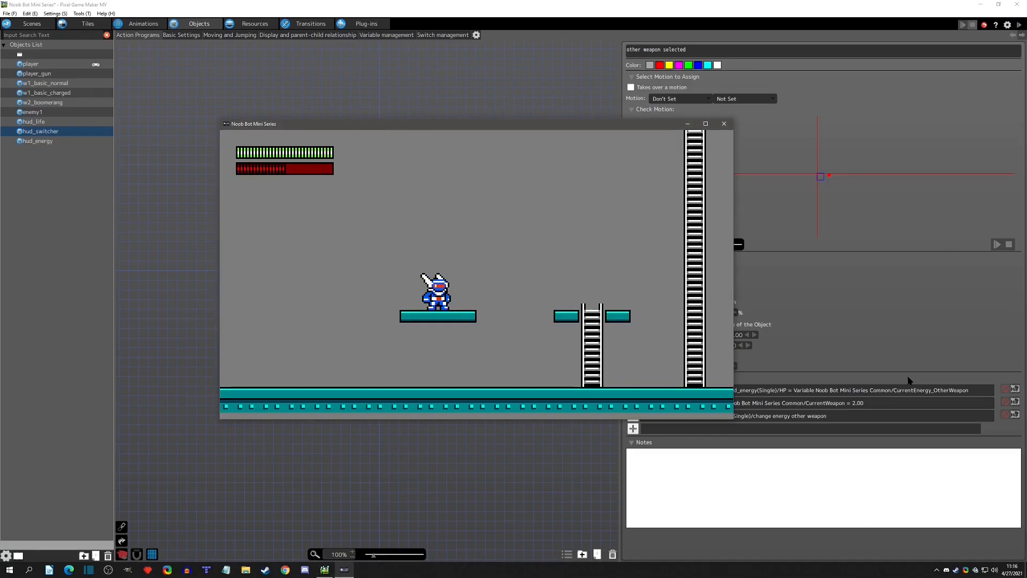
key(s)
key(Right)
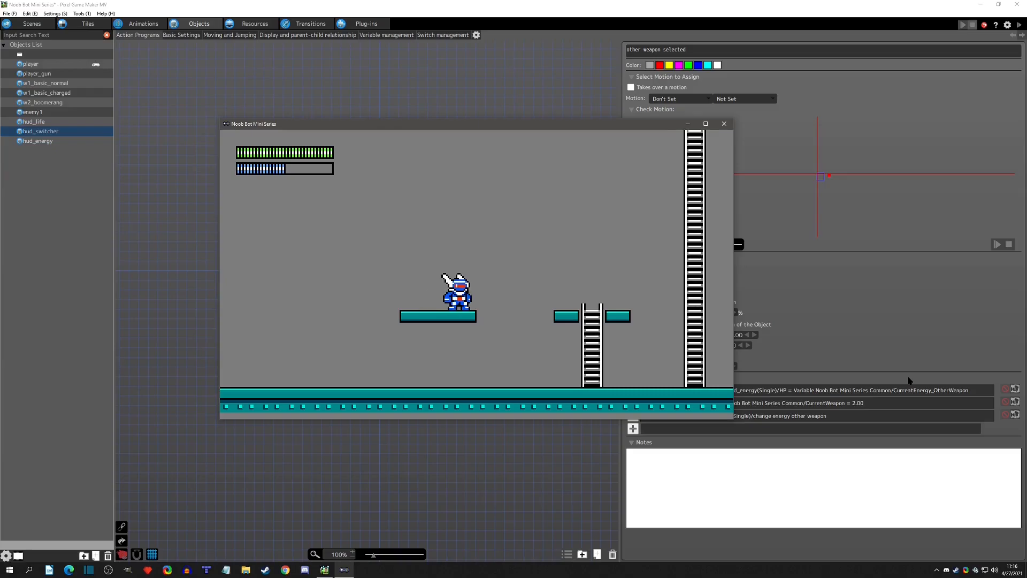
key(s)
key(Left)
key(s)
Fire the boomerang, cycle through the weapons, jump and move right to check the stored energy, and close the game window.
key(x)
key(x)
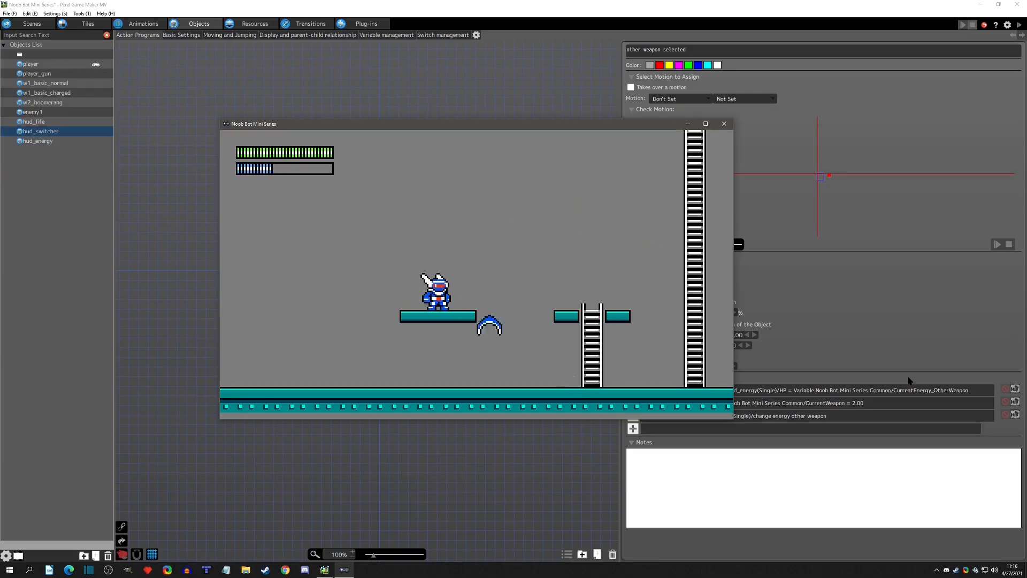
key(s)
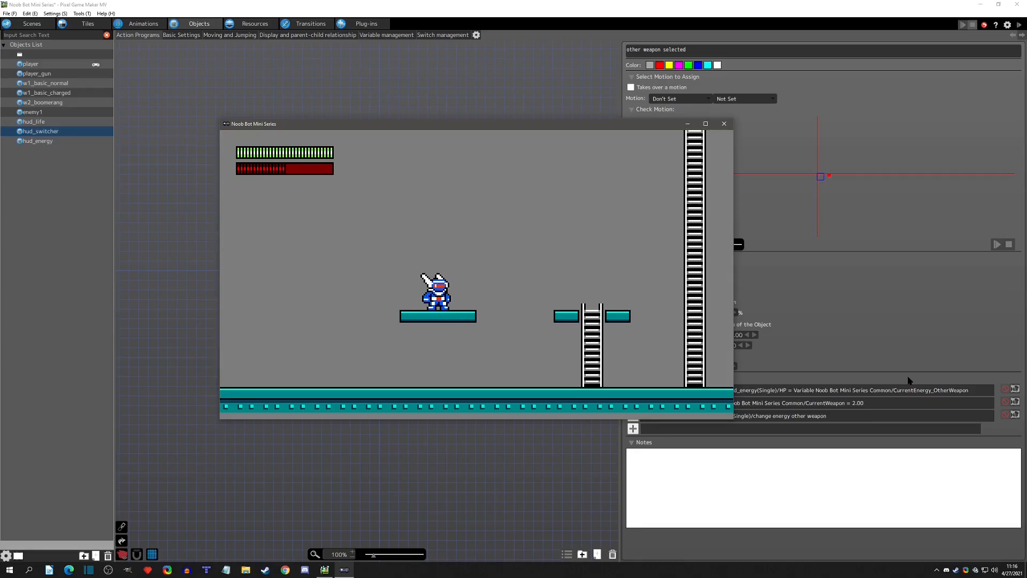
key(s)
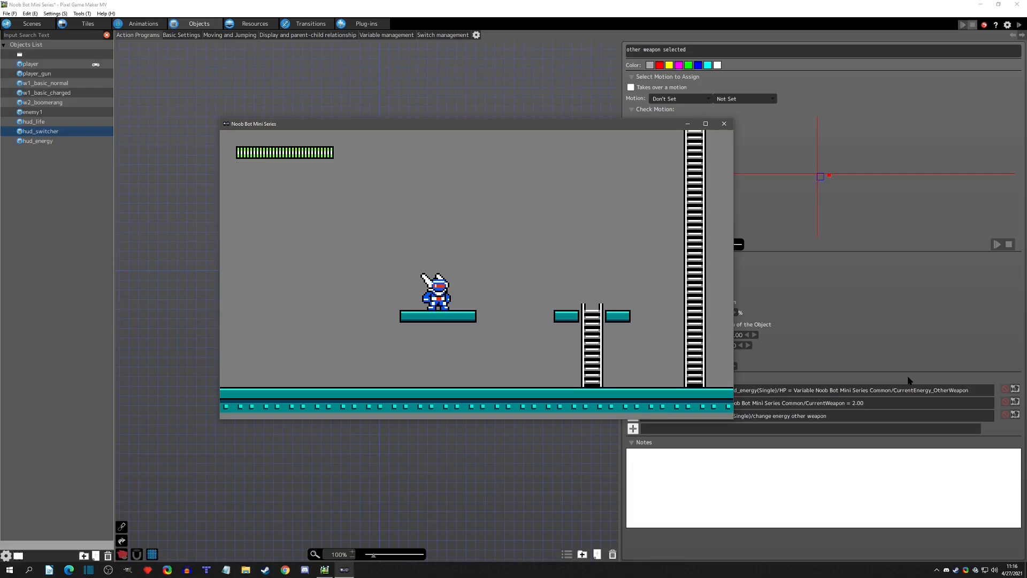
key(s)
key(z)
key(Right)
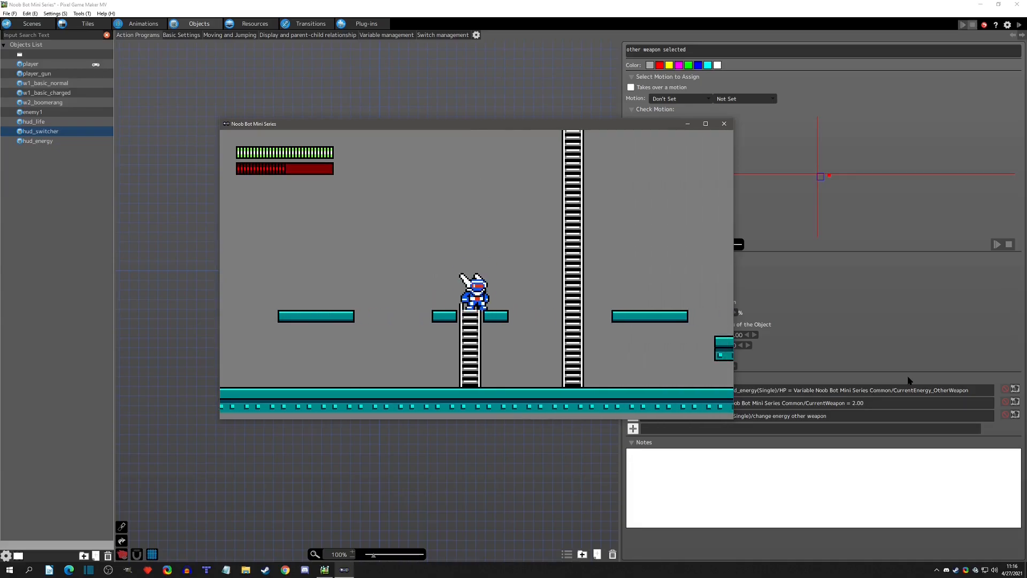
click(725, 124)
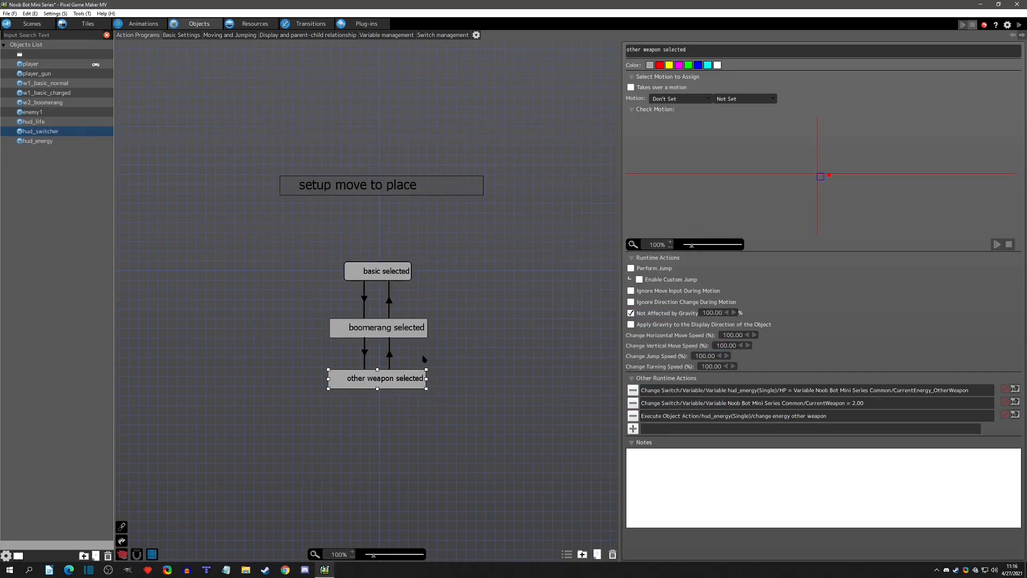
Examine the HUD objects placed together in the menu scene and compare that scene with the test scene.
click(695, 415)
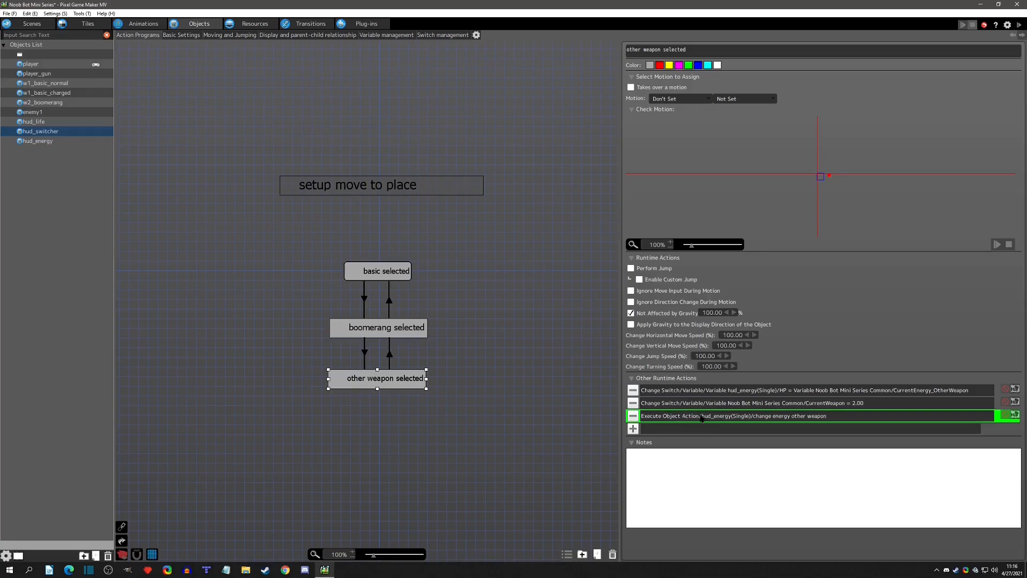
click(24, 25)
middle_drag(347, 106, 425, 149)
drag(239, 119, 556, 381)
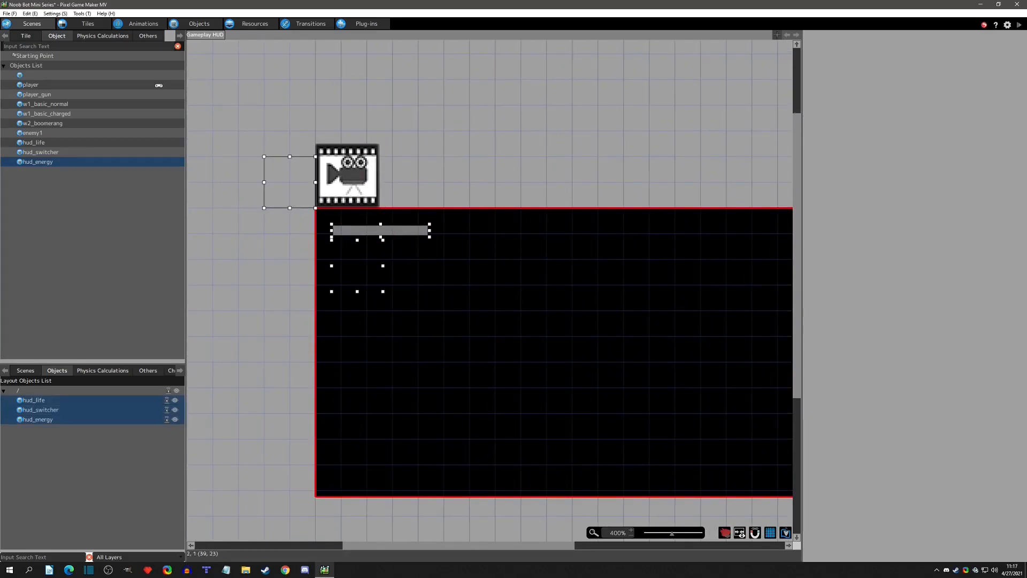
click(23, 370)
click(28, 410)
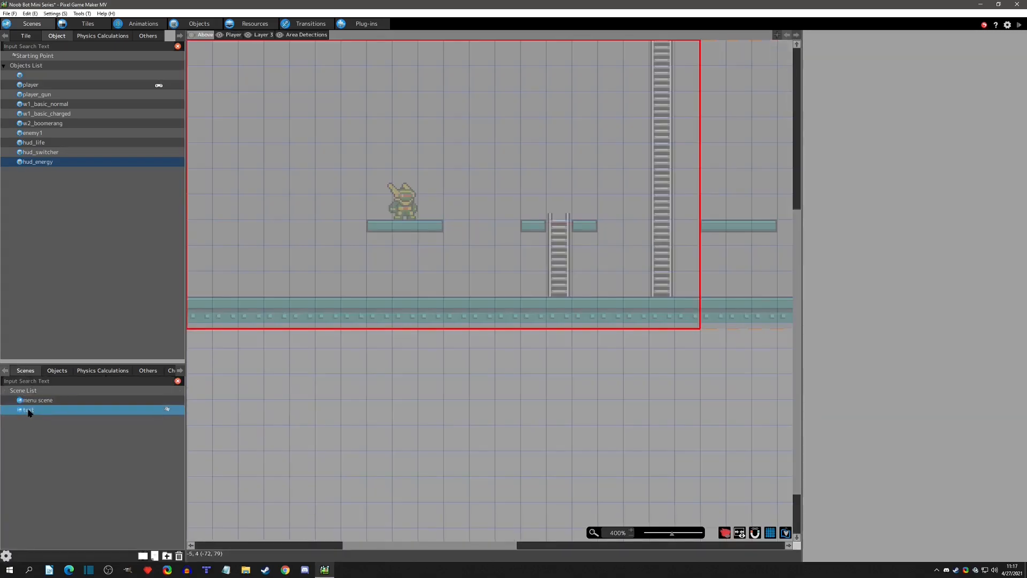
click(40, 401)
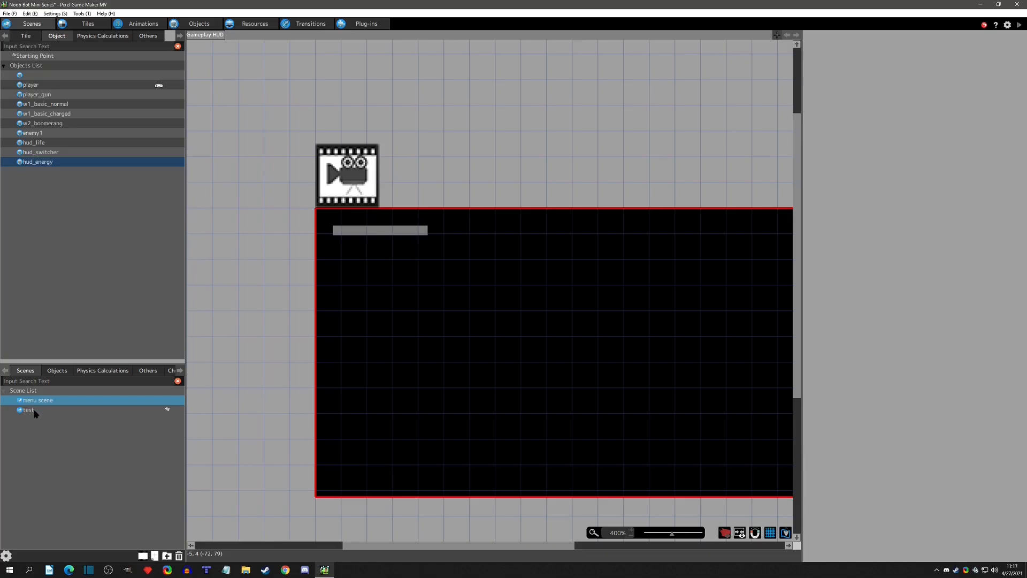
click(34, 411)
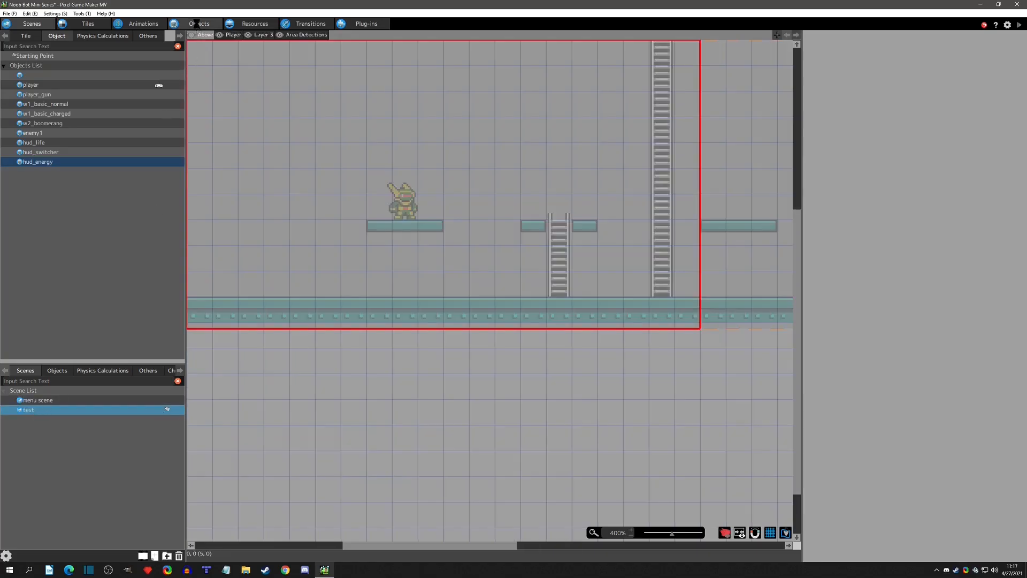
click(199, 23)
click(364, 303)
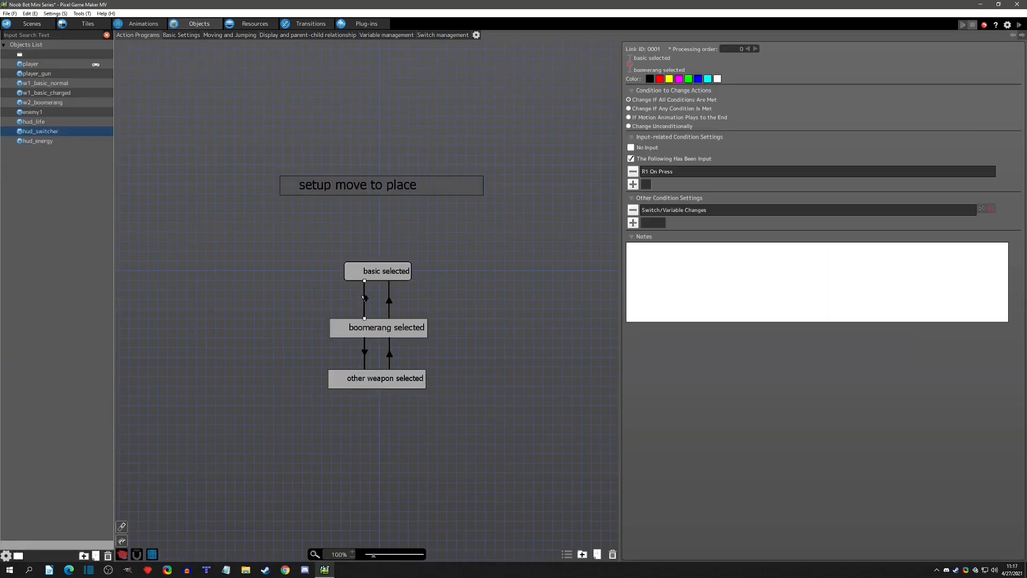
click(633, 222)
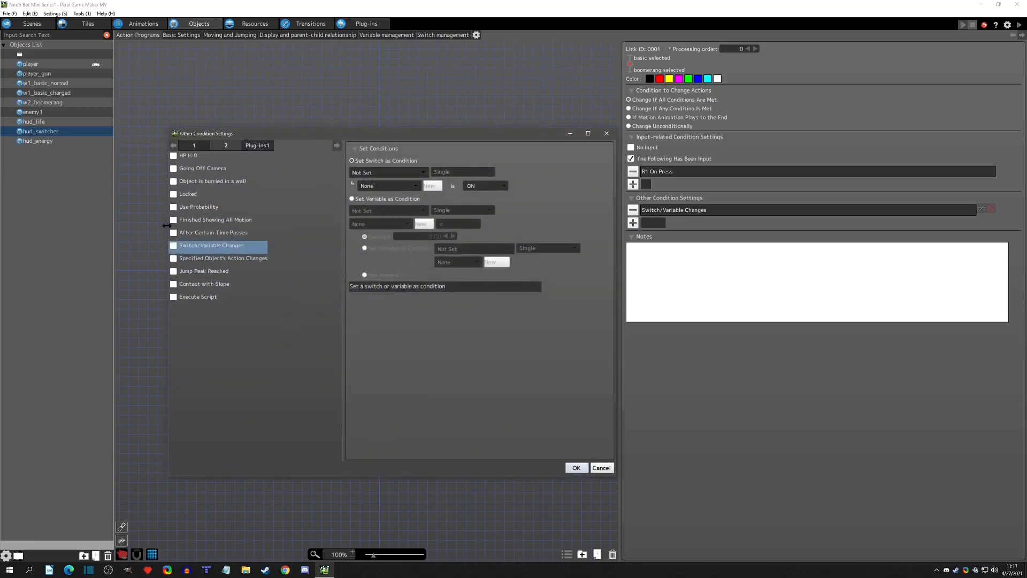
click(173, 259)
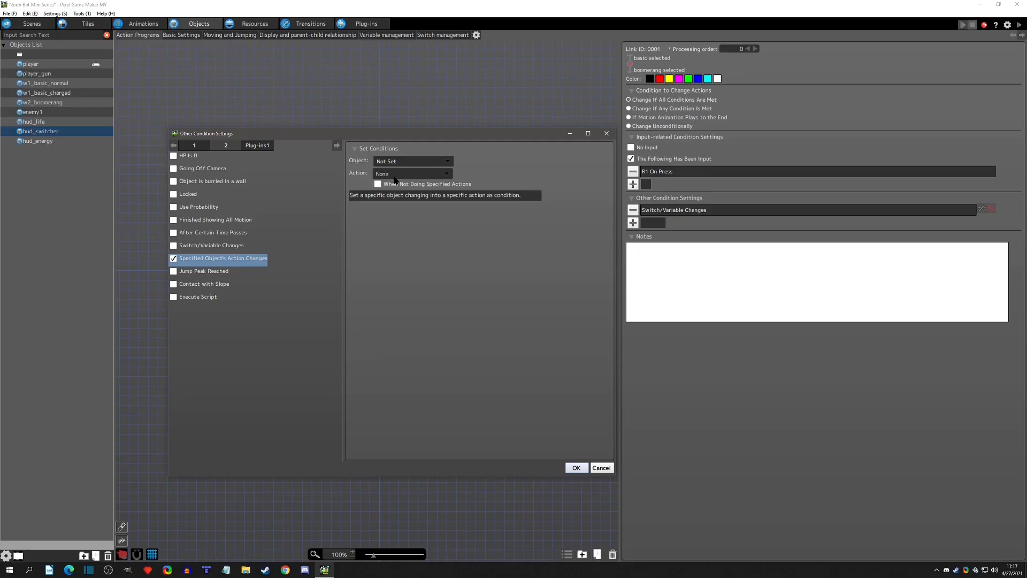
click(601, 467)
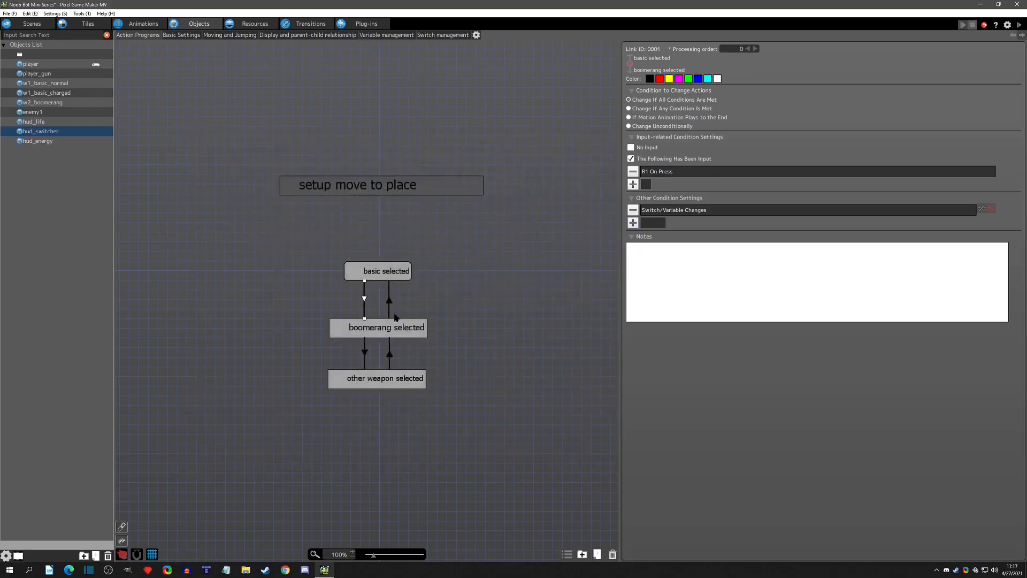
Review the runtime actions of hud_switcher's three weapon states and the matching change energy other weapon action in hud_energy.
click(379, 267)
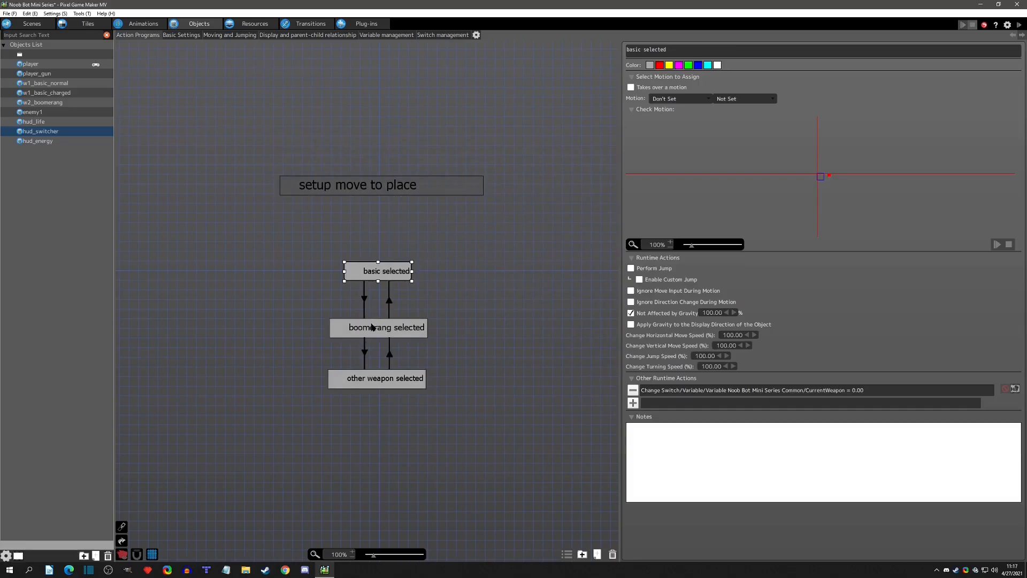
click(372, 326)
click(406, 376)
click(733, 420)
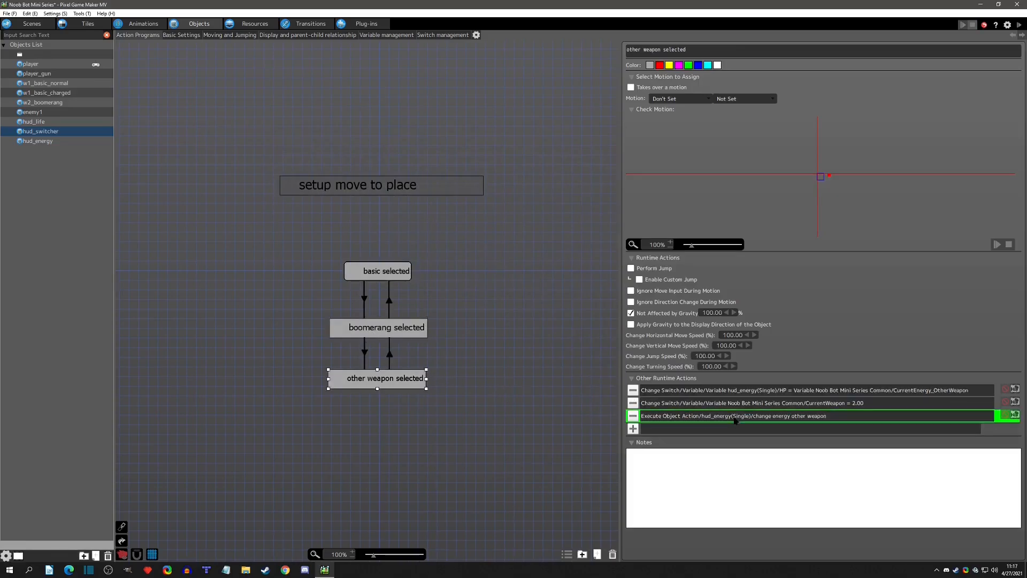
click(57, 141)
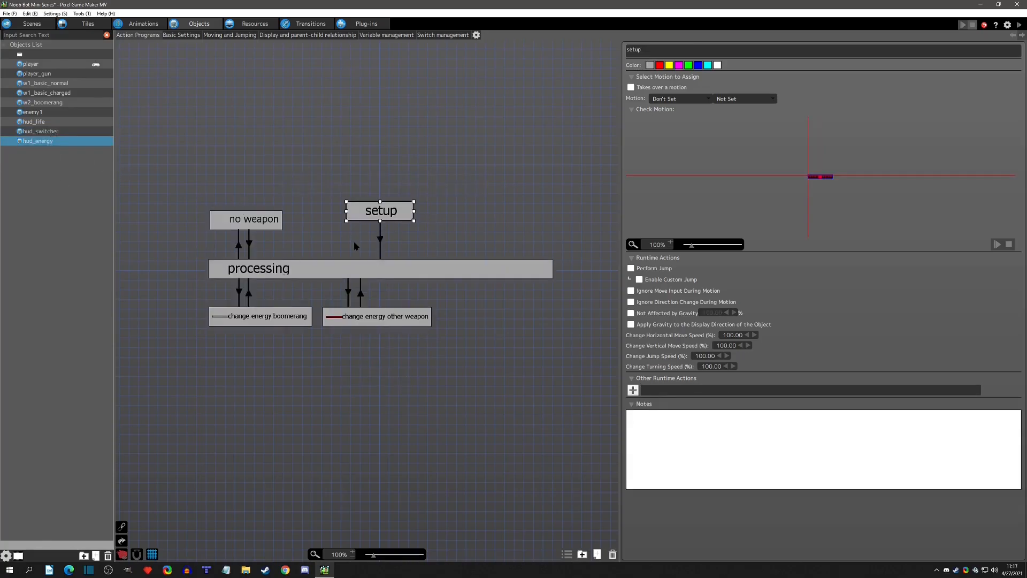
click(364, 321)
click(446, 320)
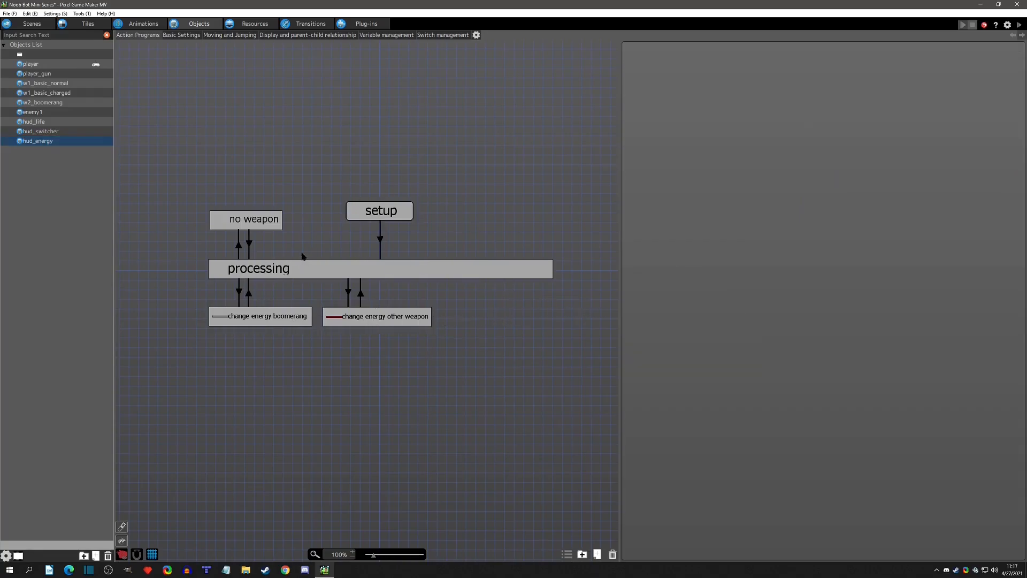
Check hud_energy's HP and Max HP settings and the default values of the CurrentEnergy_Boomerang and CurrentEnergy_OtherWeapon variables.
click(178, 36)
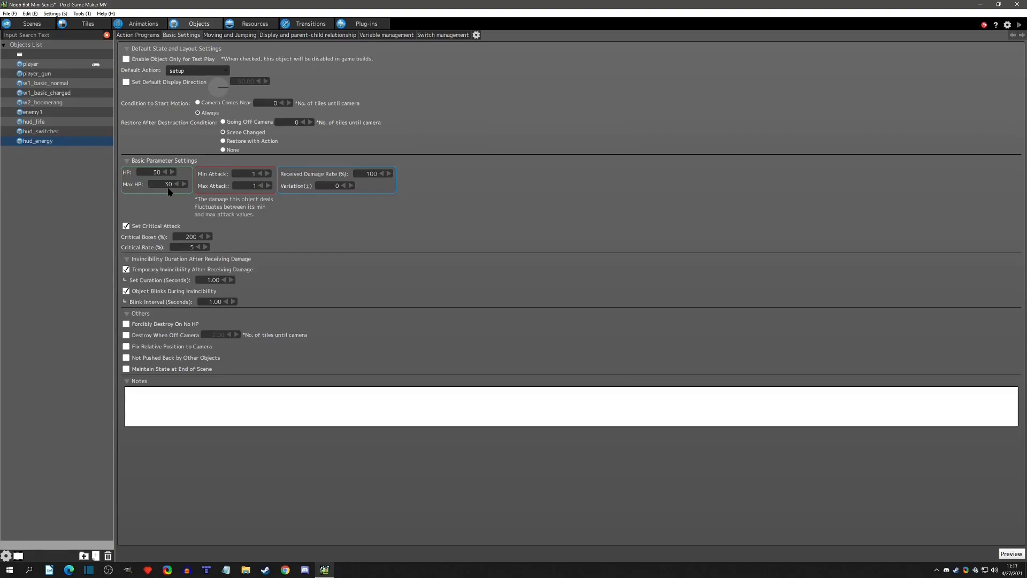
click(241, 24)
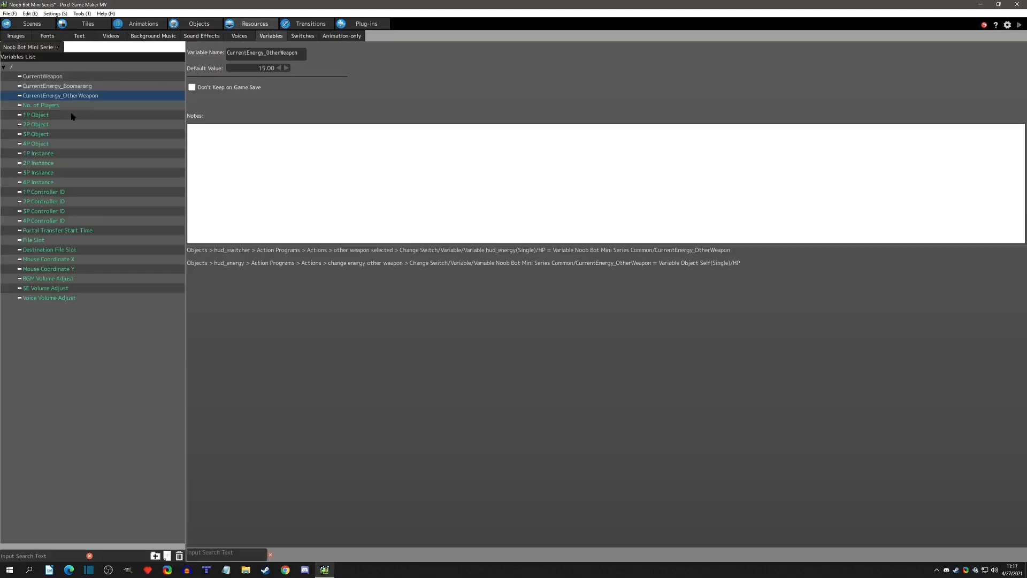
click(35, 87)
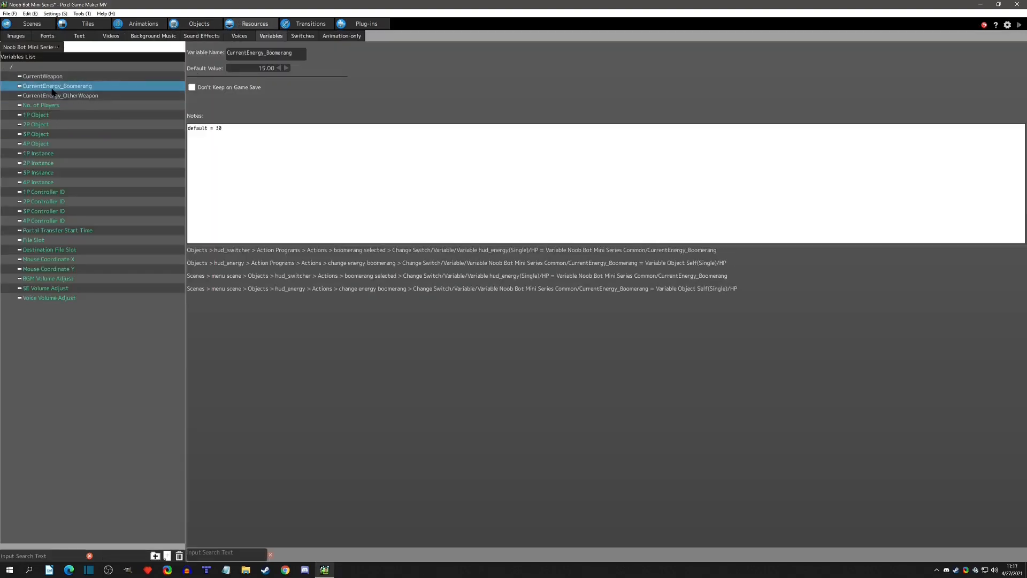
click(53, 98)
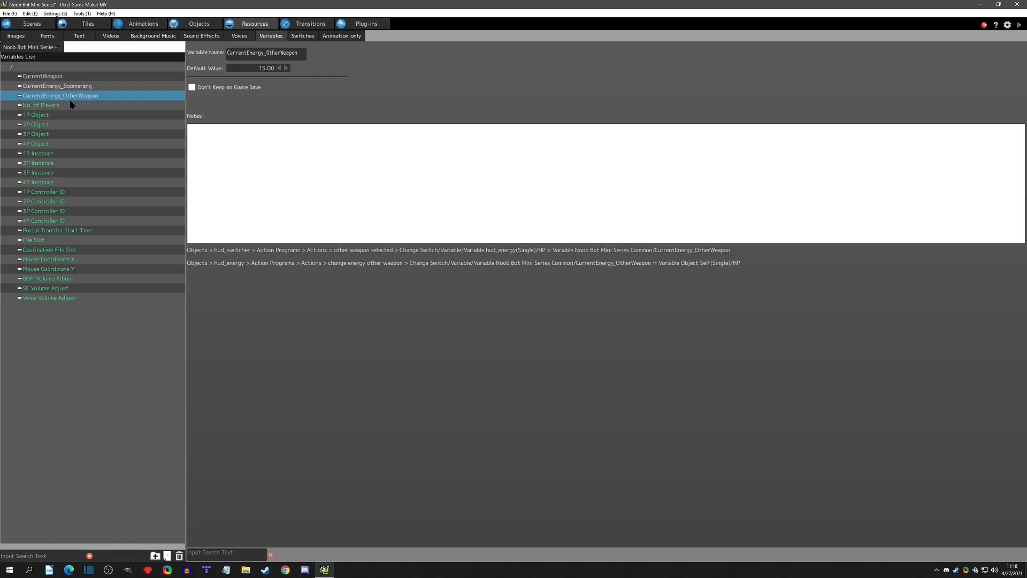
click(197, 24)
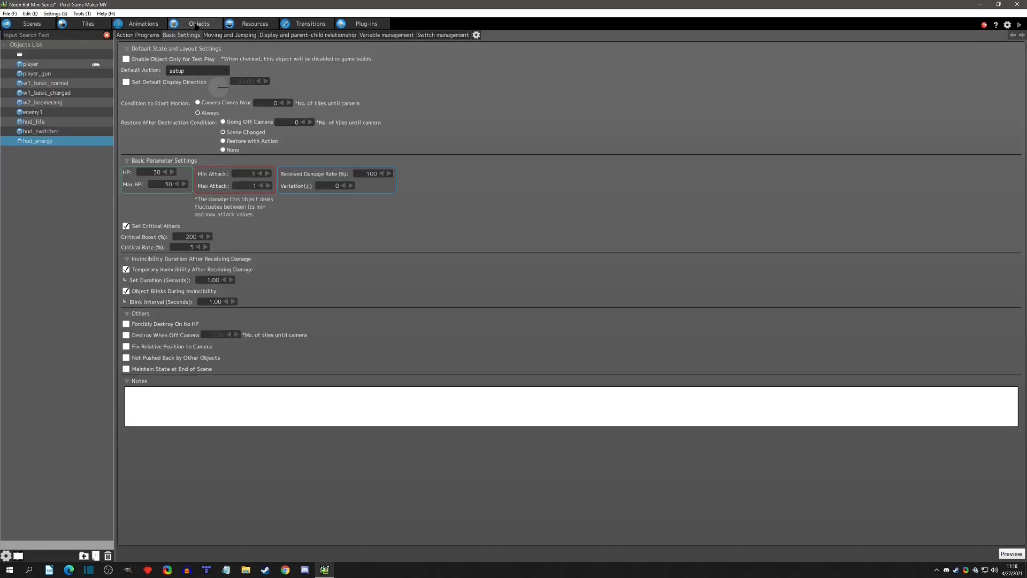